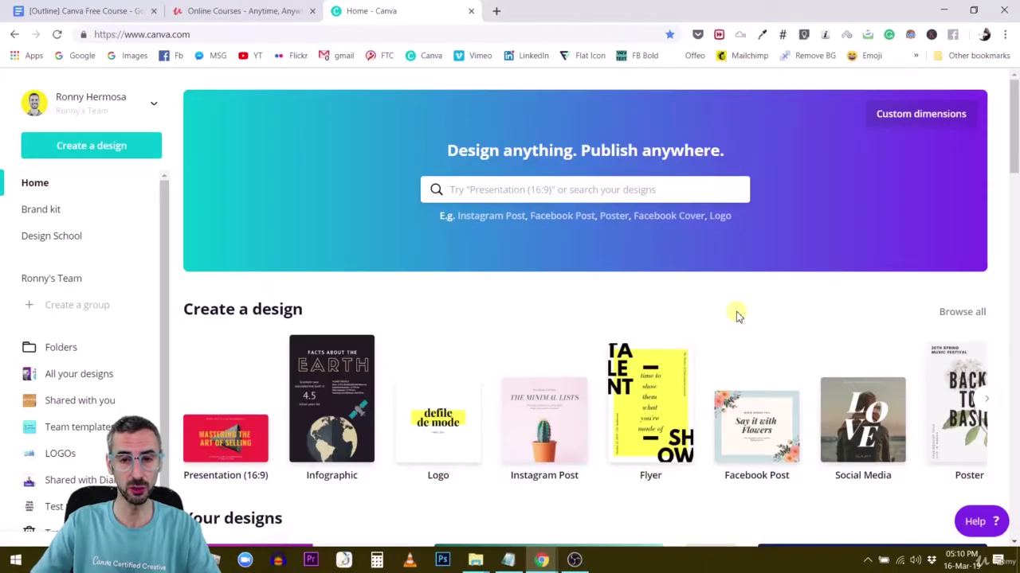
Look over the home page's design types and the existing designs listed beneath them
scroll(721, 327, "down", 3)
scroll(712, 338, "down", 5)
scroll(711, 339, "up", 6)
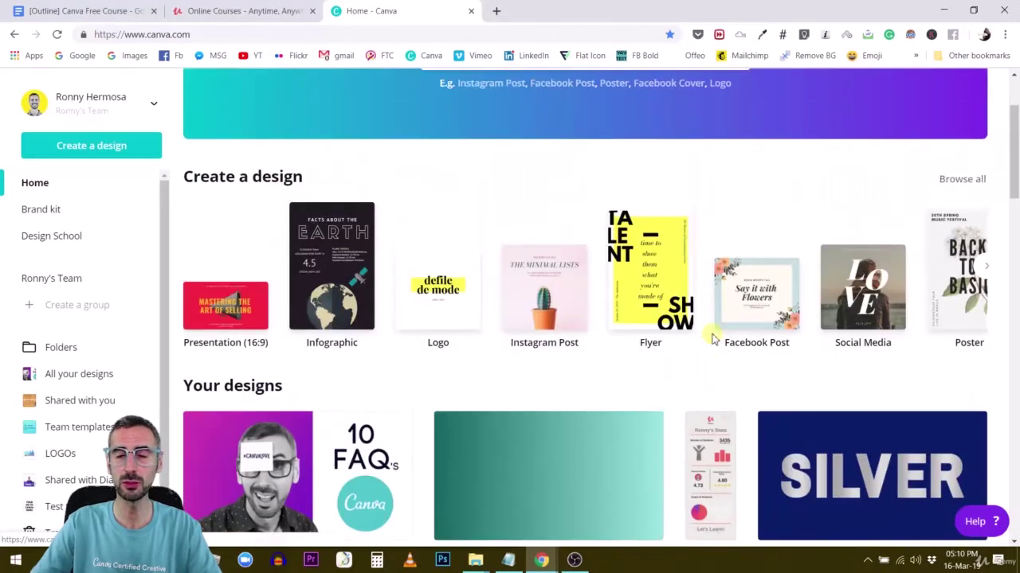
scroll(713, 339, "up", 2)
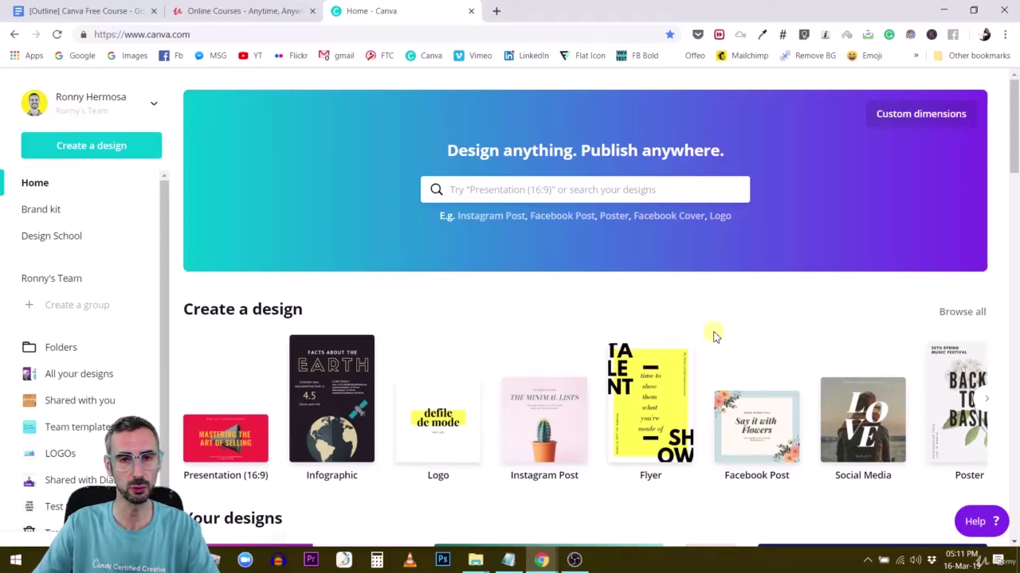
scroll(801, 310, "down", 2)
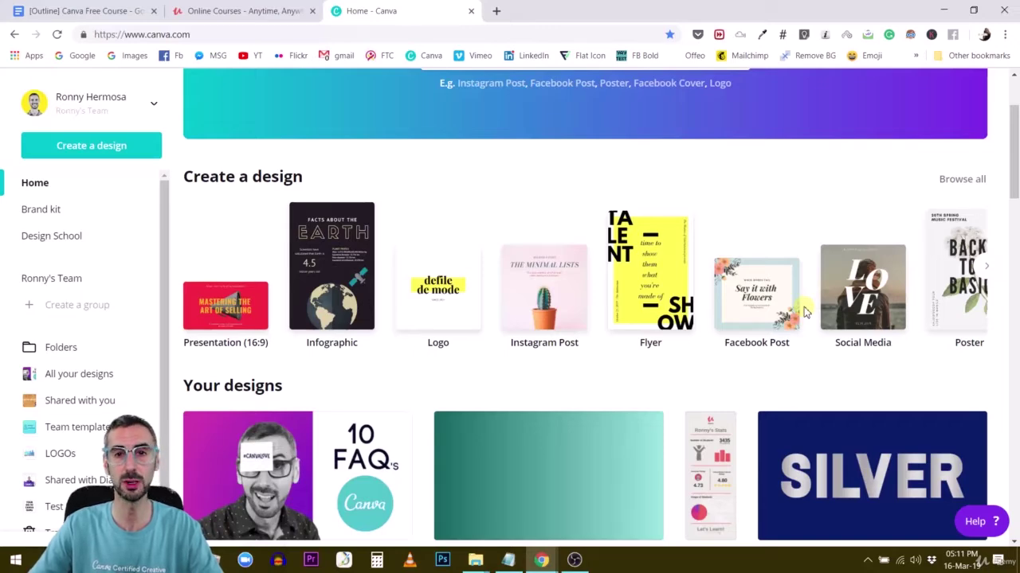
scroll(781, 346, "down", 2)
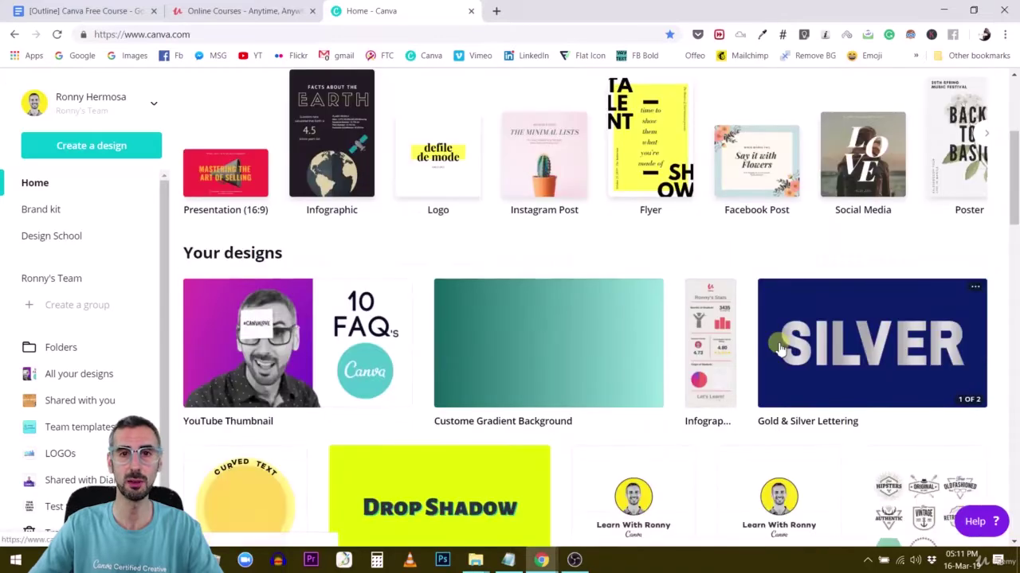
scroll(781, 347, "up", 2)
scroll(780, 349, "up", 2)
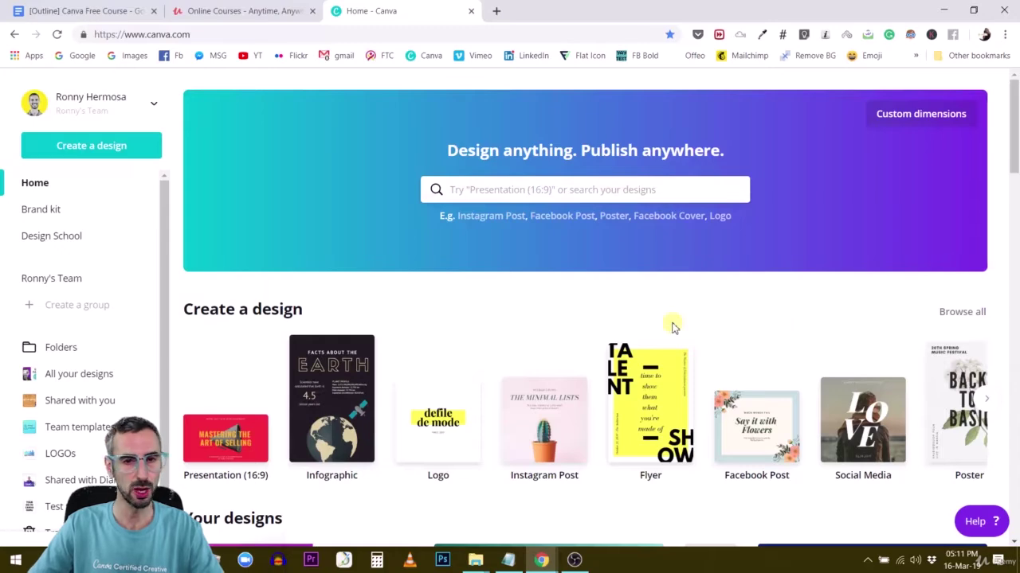
Create a new blank Presentation (16:9) design from the design types on the home page
scroll(673, 325, "down", 3)
scroll(478, 347, "up", 1)
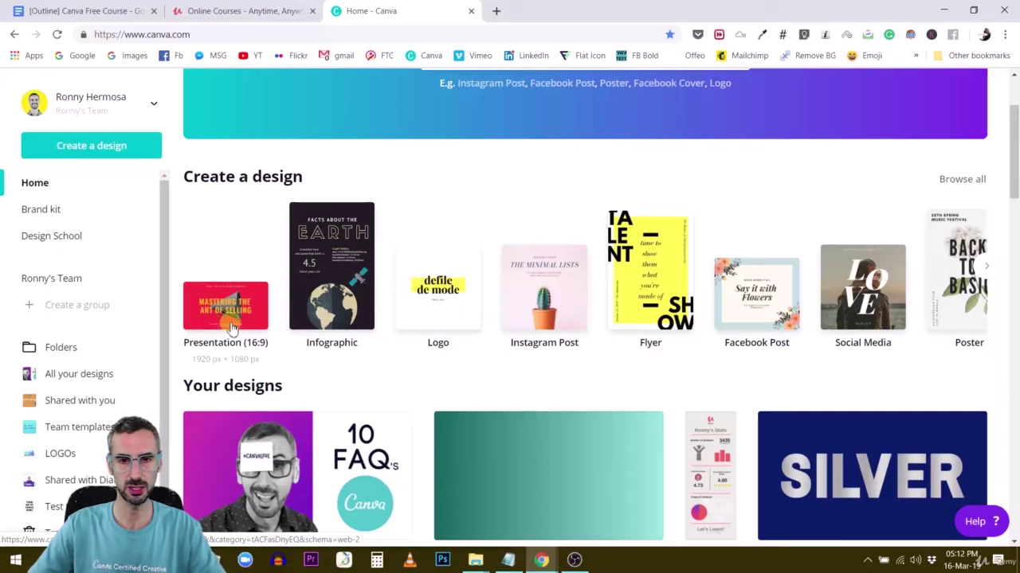
left_click(231, 328)
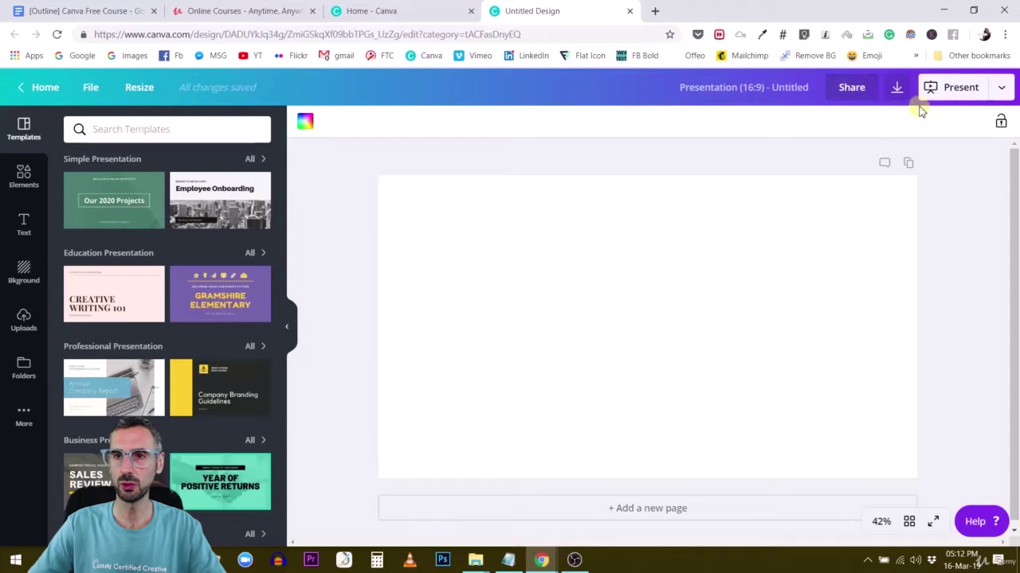
Review the full list of publishing options for the presentation, including social media, print, Embed, Website and Microsoft PowerPoint
left_click(997, 88)
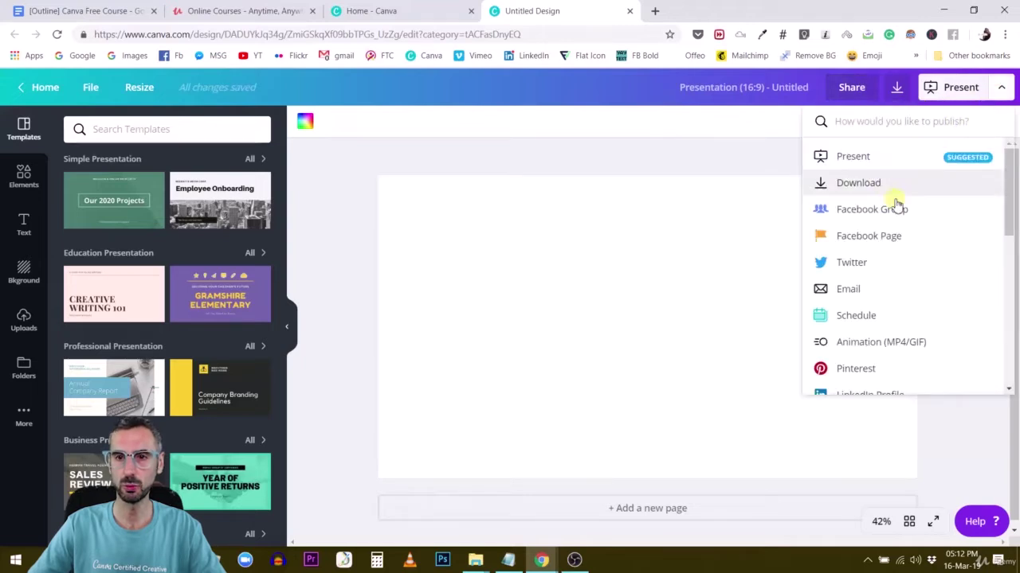
scroll(872, 296, "down", 3)
scroll(872, 295, "up", 3)
left_click(656, 144)
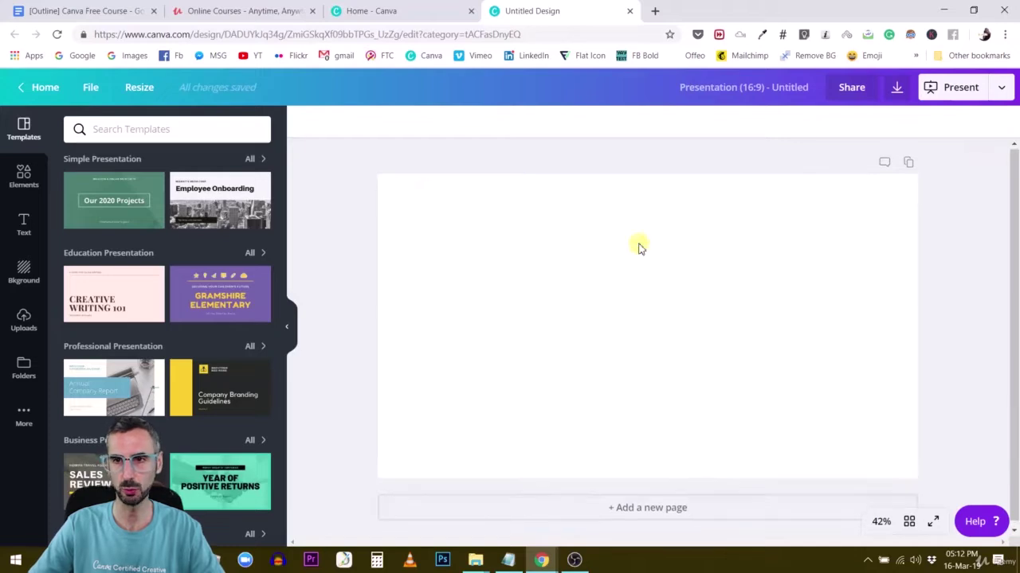
left_click(999, 89)
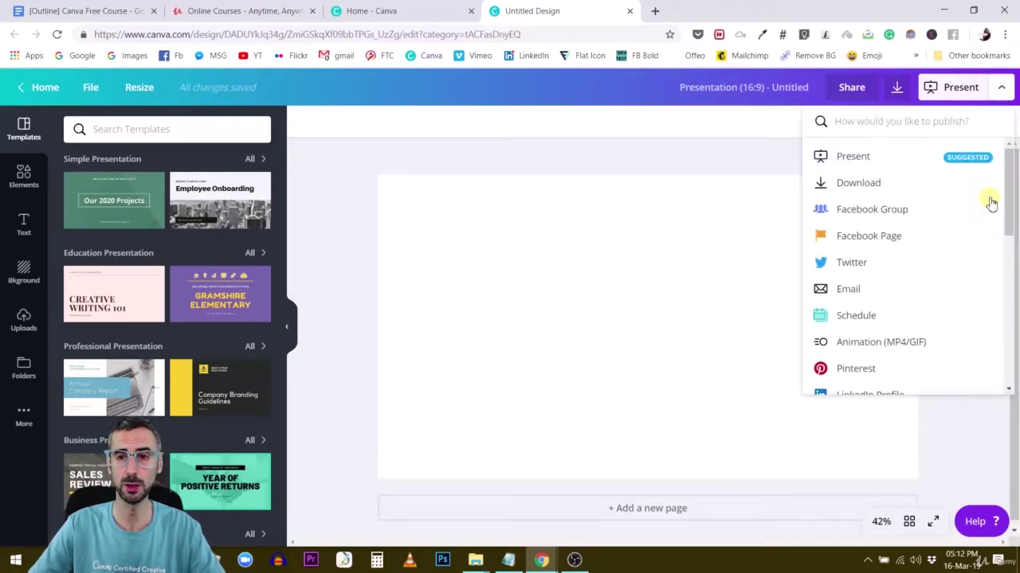
scroll(892, 339, "down", 3)
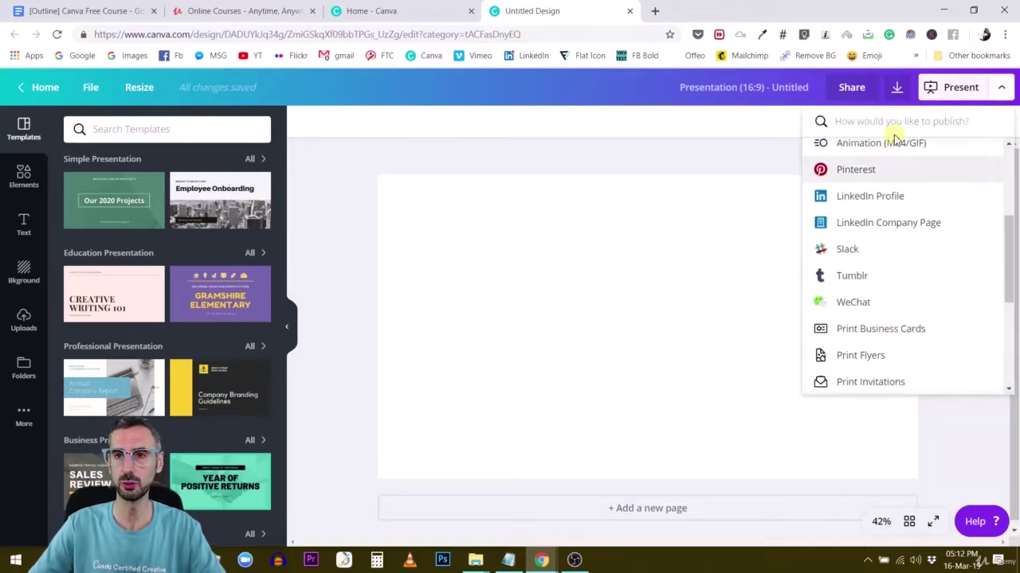
left_click(728, 269)
left_click(998, 88)
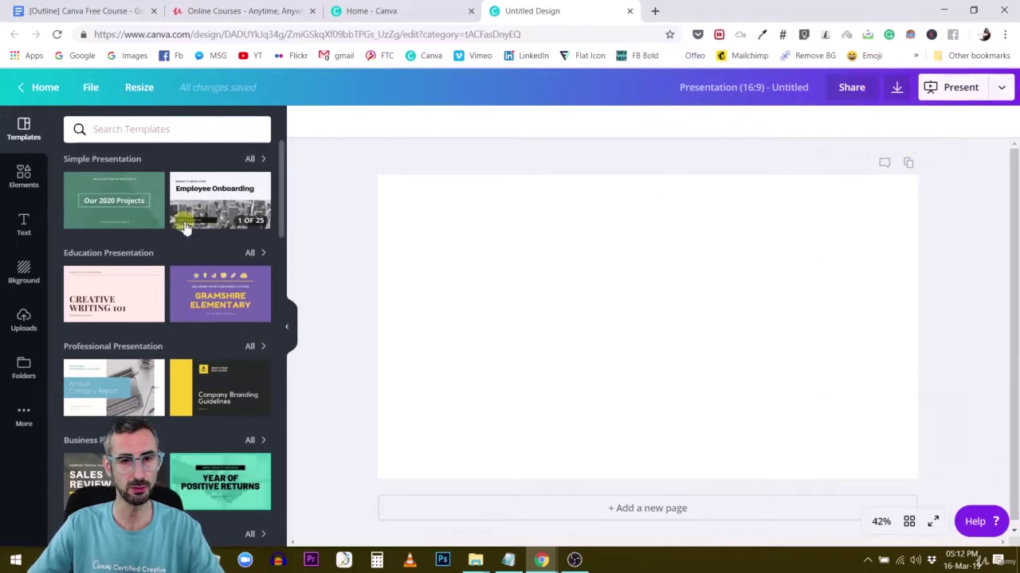
left_click(1007, 89)
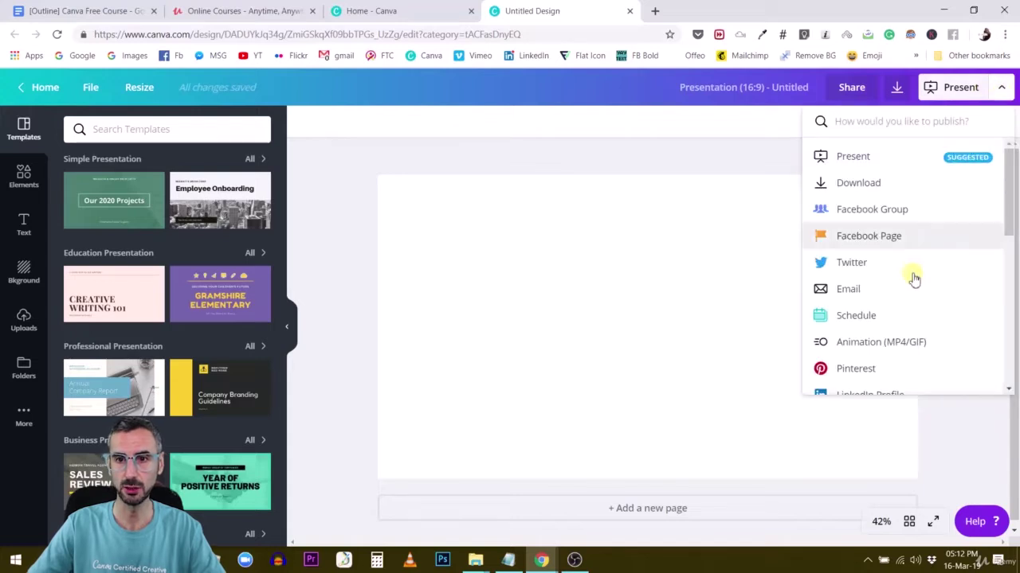
scroll(915, 279, "down", 5)
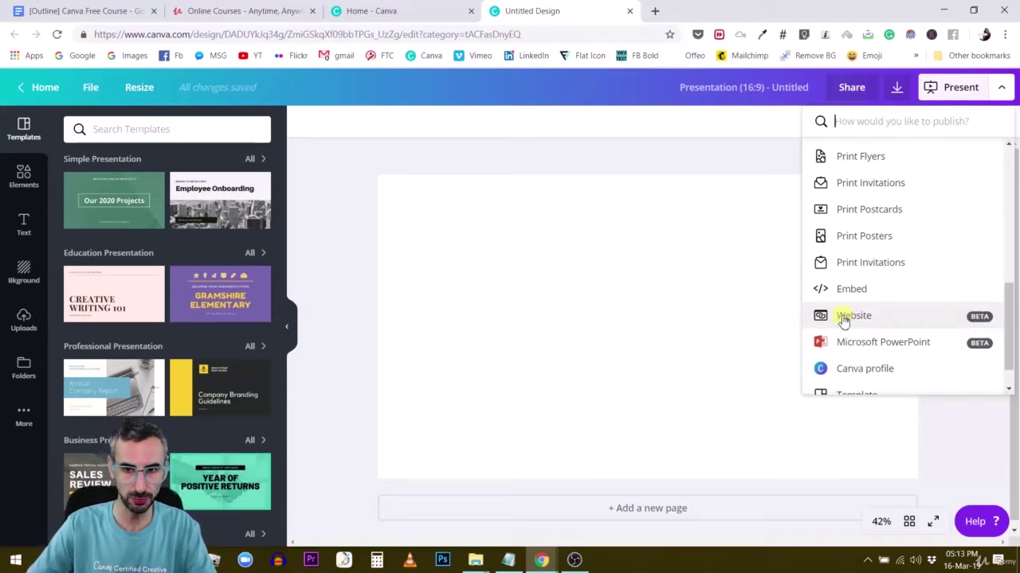
left_click(633, 315)
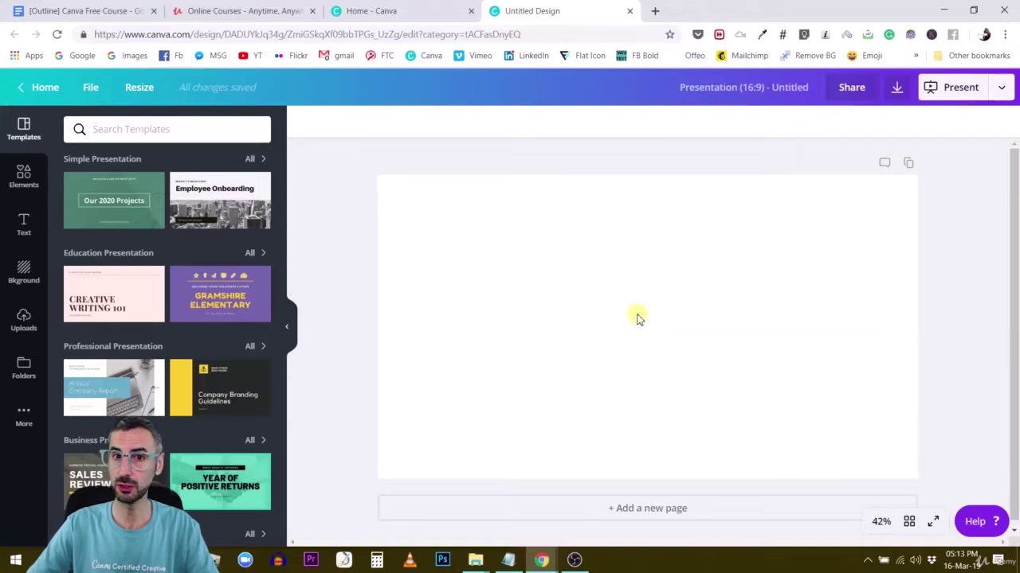
Browse the presentation template categories and the elements library, including its shapes, charts and lines
scroll(638, 319, "down", 1)
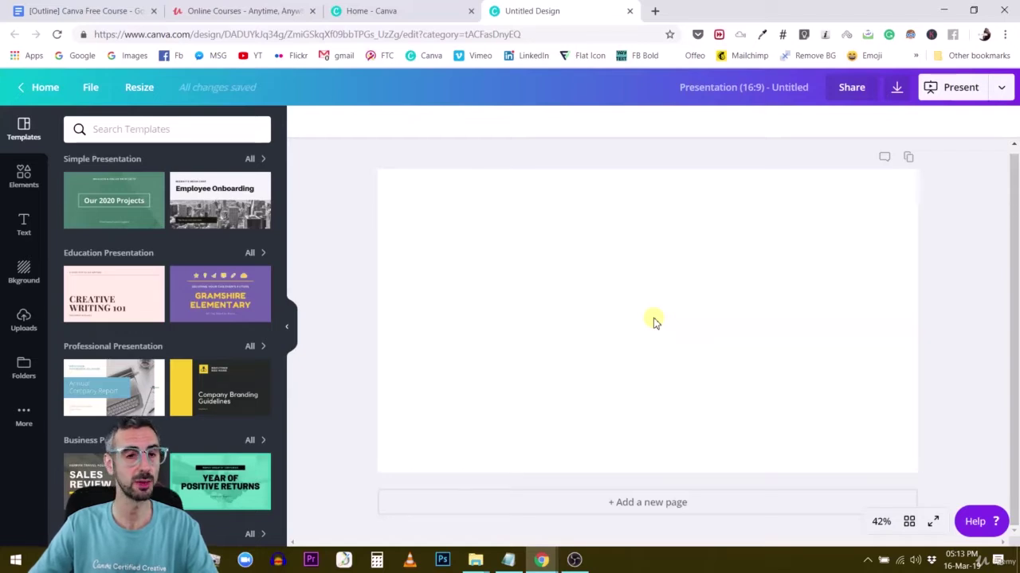
left_click(649, 248)
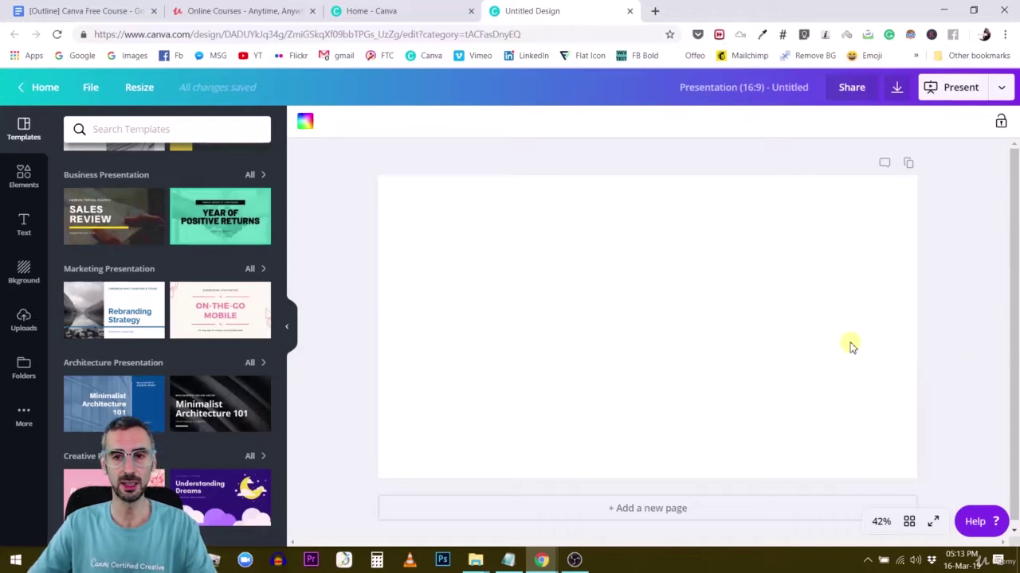
scroll(835, 330, "down", 1)
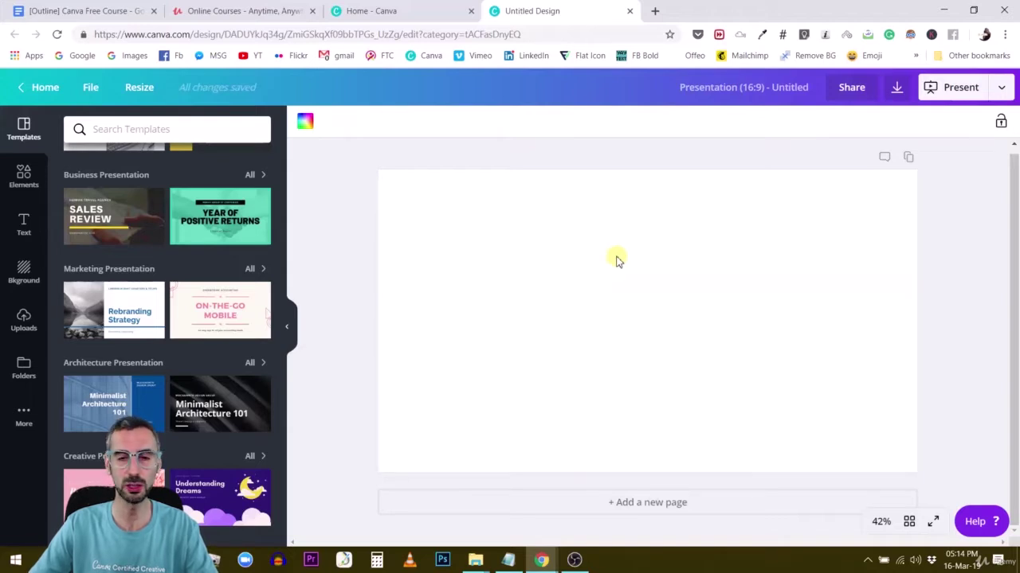
scroll(685, 303, "up", 1)
scroll(223, 363, "up", 5)
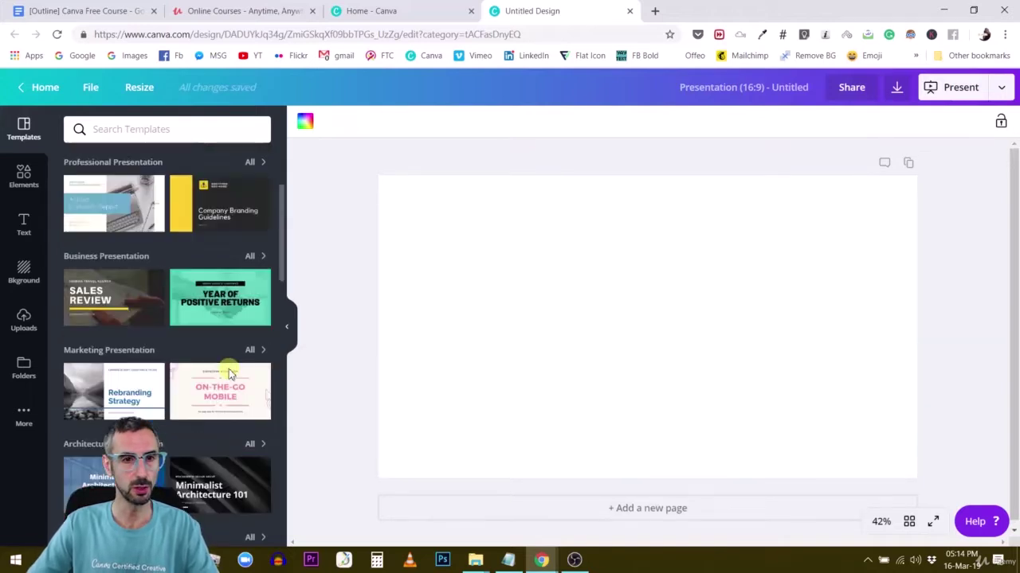
scroll(207, 346, "down", 8)
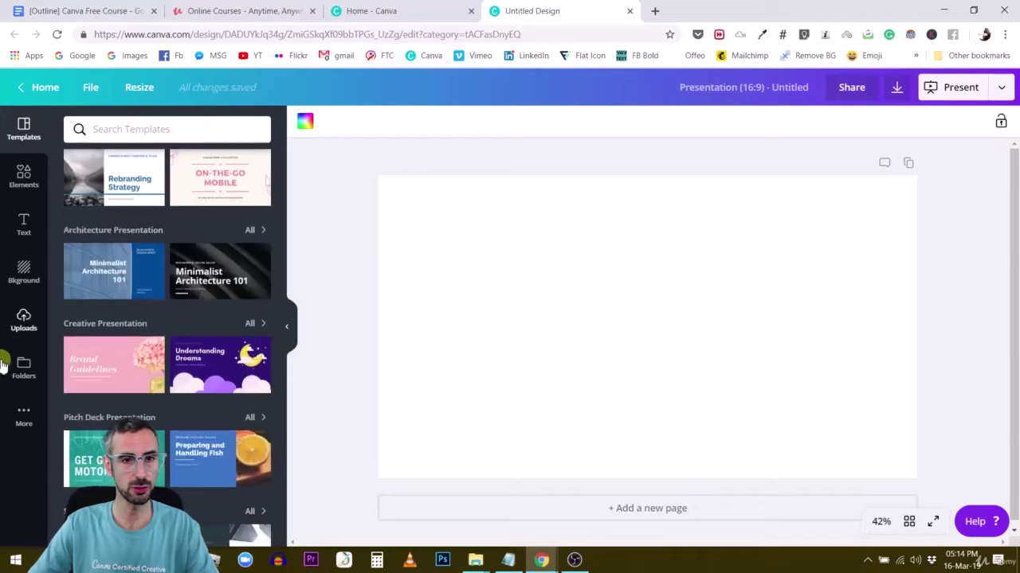
scroll(130, 236, "down", 10)
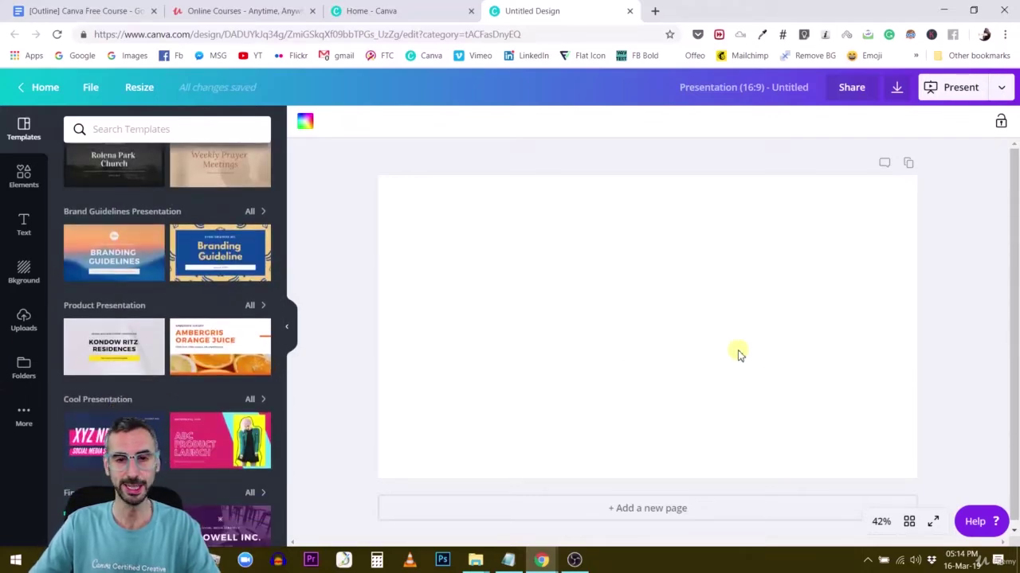
scroll(199, 438, "down", 3)
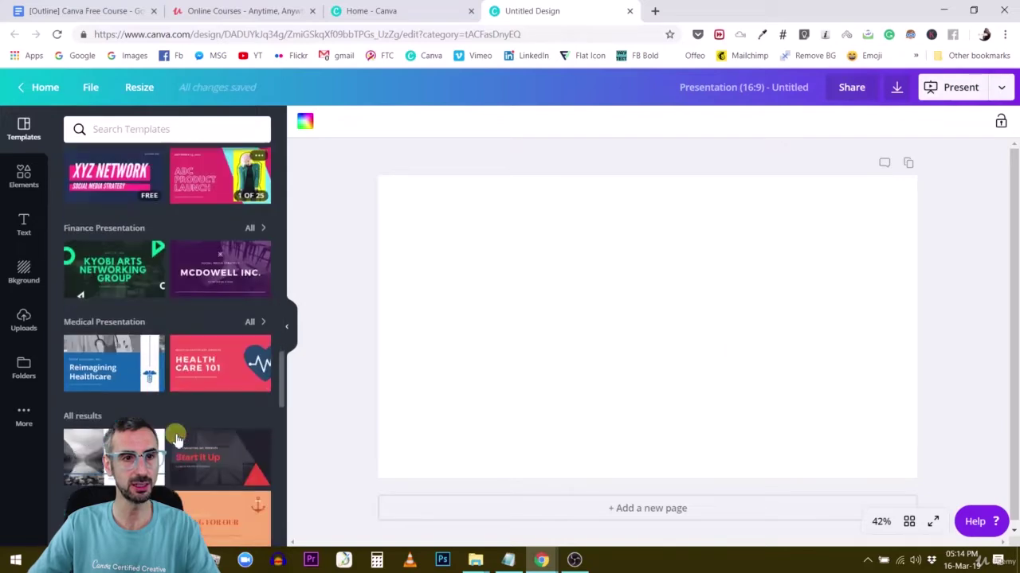
left_click(24, 176)
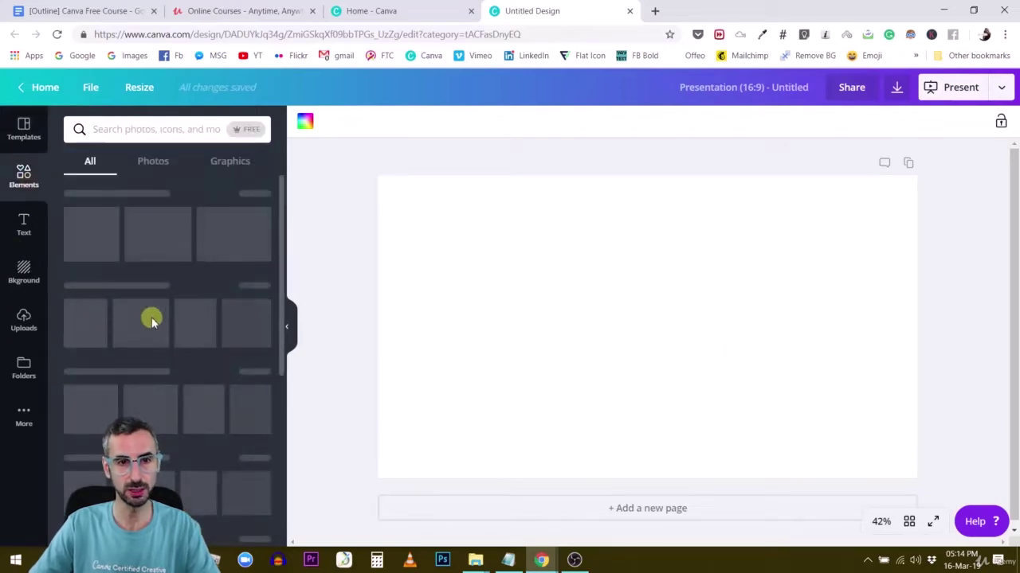
scroll(129, 349, "down", 15)
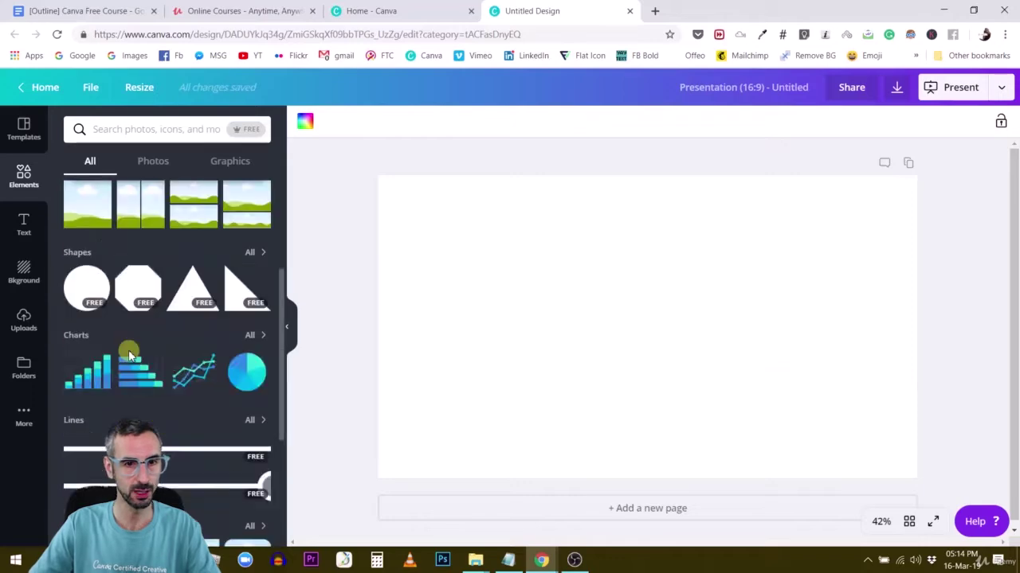
Upload the image "Canva master course thumbnail (new)" from the local Udemy folder and return to the newest uploads
left_click(23, 317)
scroll(184, 299, "down", 6)
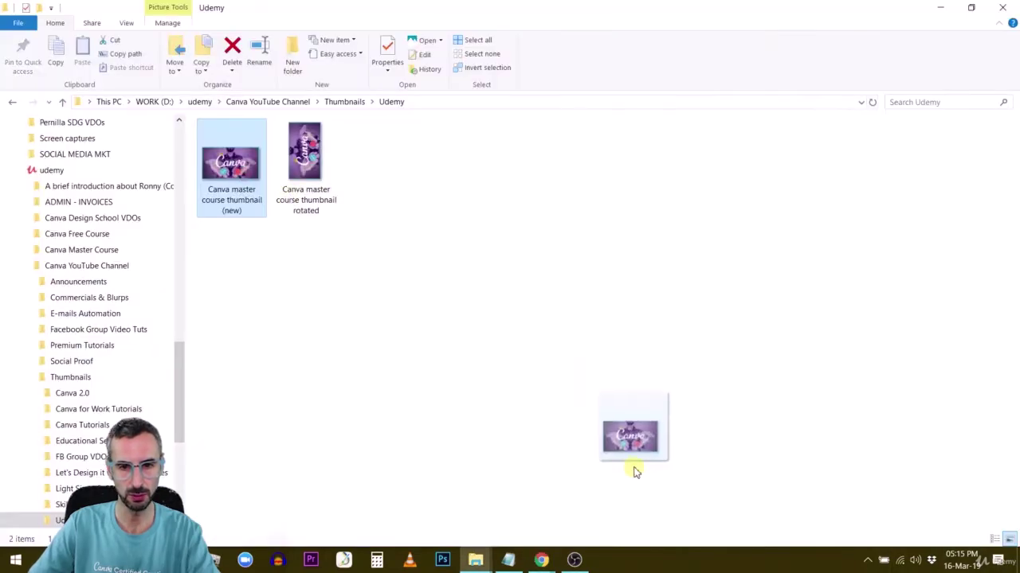
left_click_drag(635, 469, 183, 328)
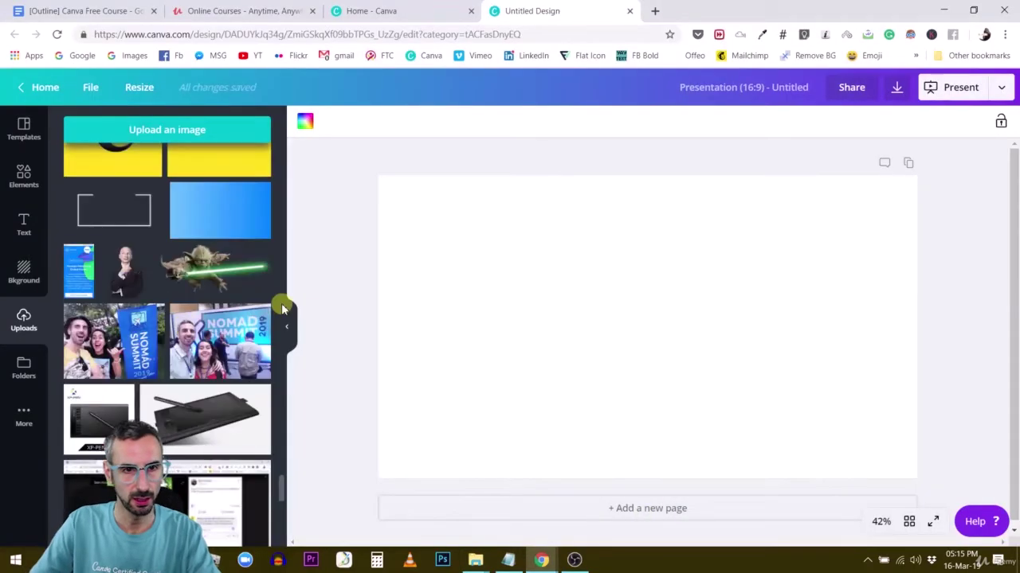
scroll(262, 337, "up", 5)
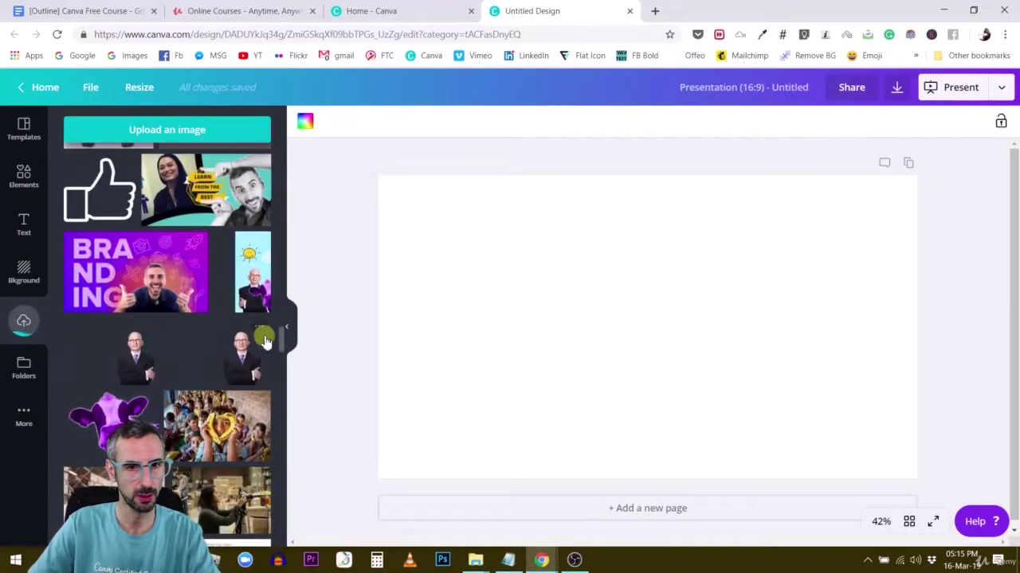
left_click_drag(279, 341, 282, 127)
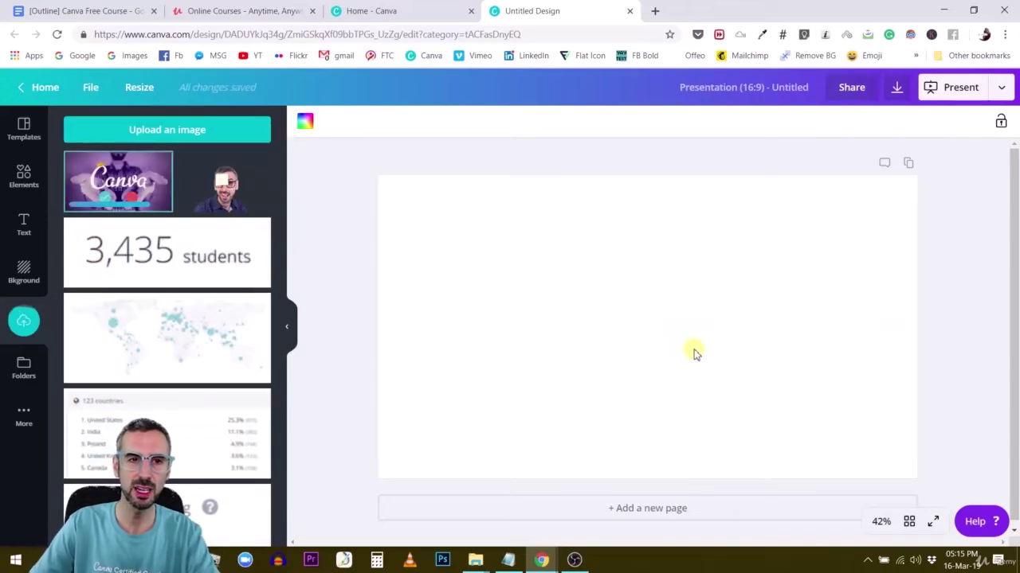
Add the uploaded Canva thumbnail to the blank page, shrink it and centre it on the page
left_click(139, 171)
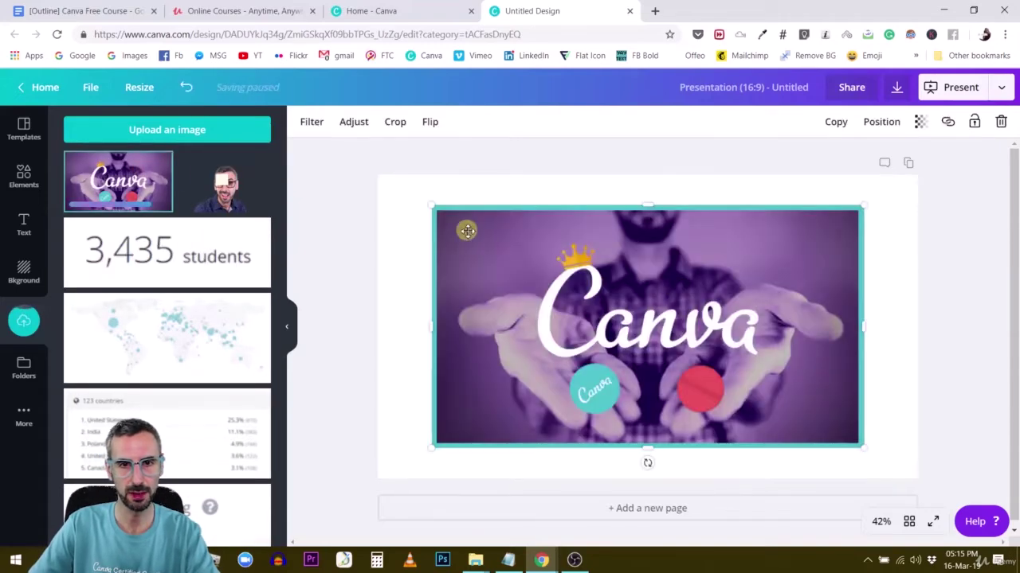
left_click_drag(431, 205, 551, 276)
left_click_drag(724, 326, 648, 326)
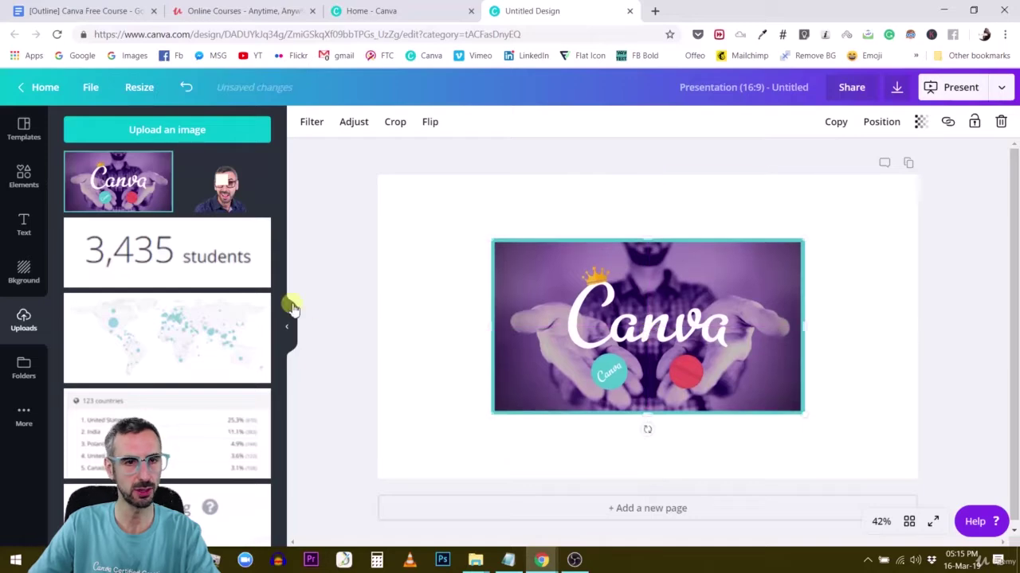
Add the cut-out portrait of the man with crossed arms from the photo folder of background-free portraits to the page
left_click(26, 368)
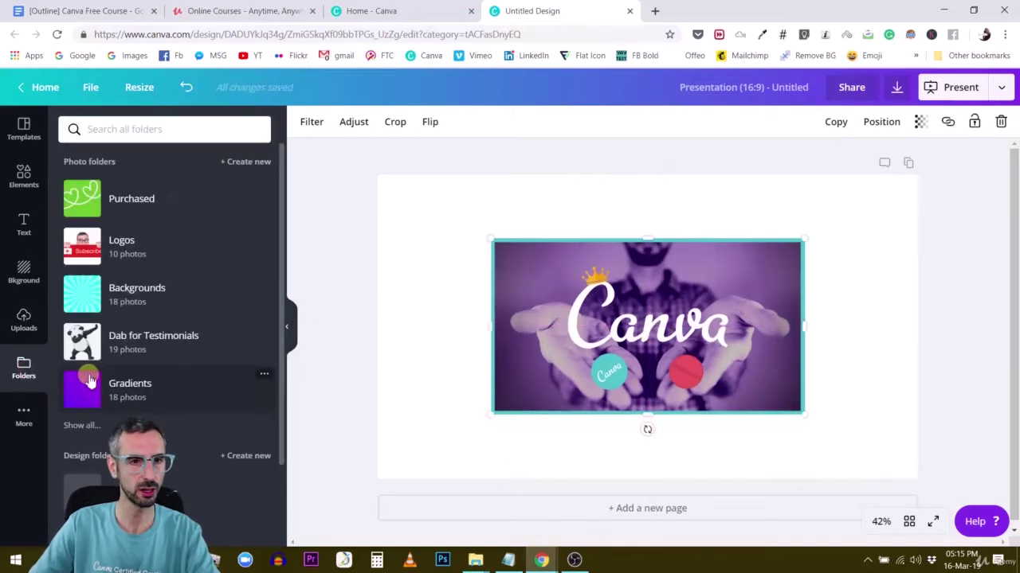
scroll(84, 382, "down", 1)
left_click(79, 359)
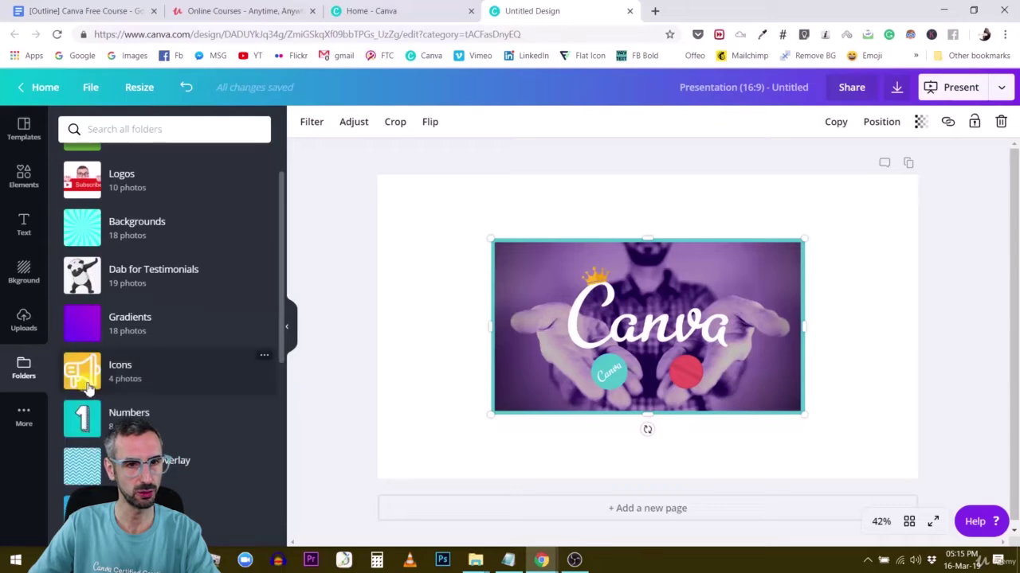
scroll(84, 391, "down", 2)
left_click(112, 386)
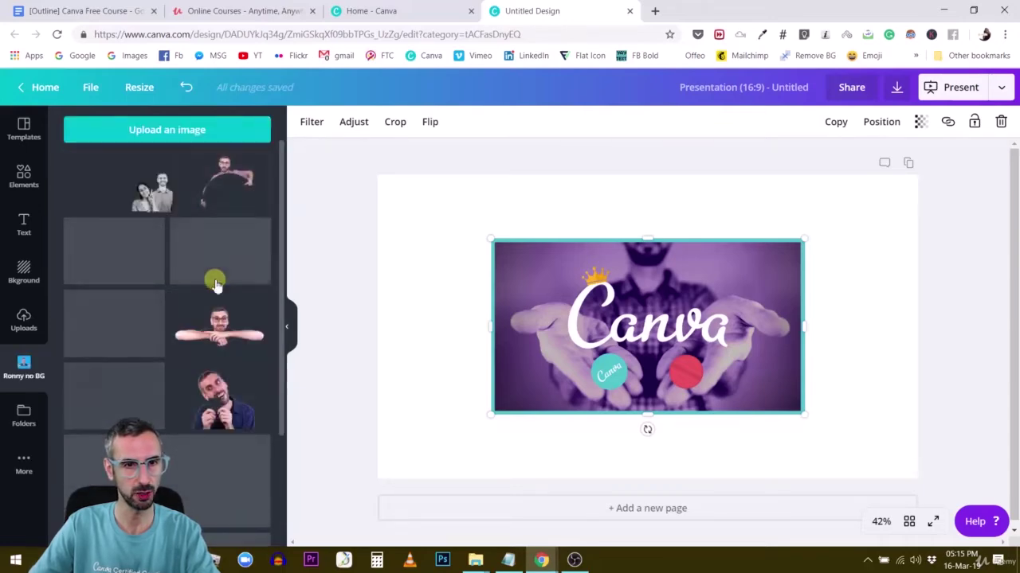
scroll(215, 285, "down", 2)
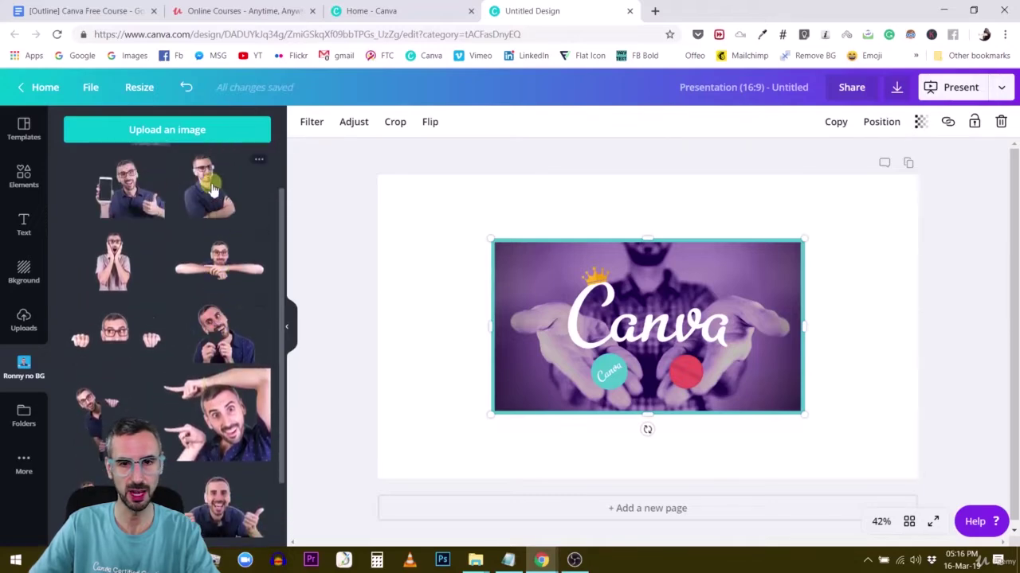
left_click(225, 212)
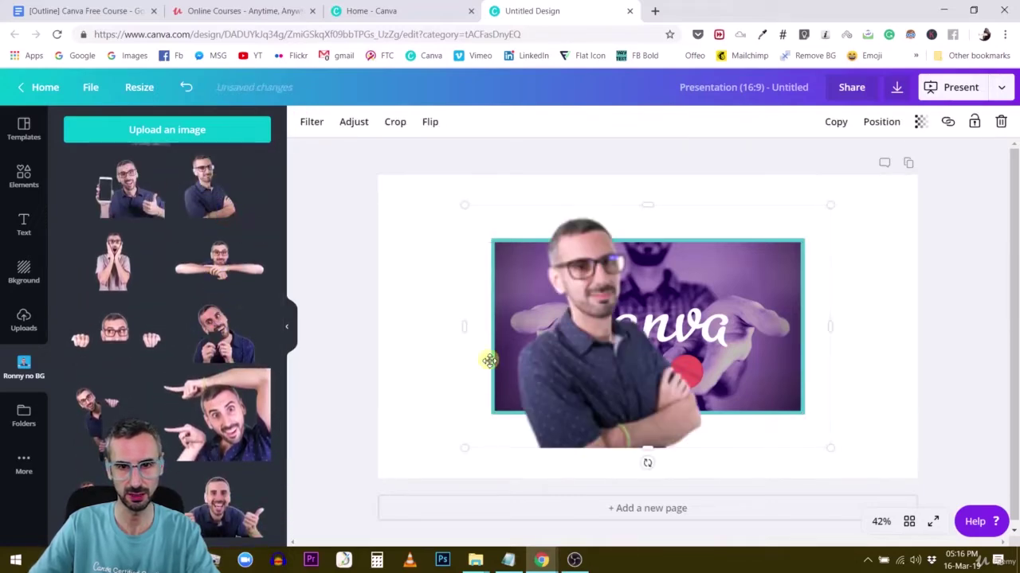
Move the cut-out portrait to the page's lower-left corner, delete the Canva thumbnail from the page and return to the folder overview
left_click_drag(597, 396, 486, 423)
left_click(925, 295)
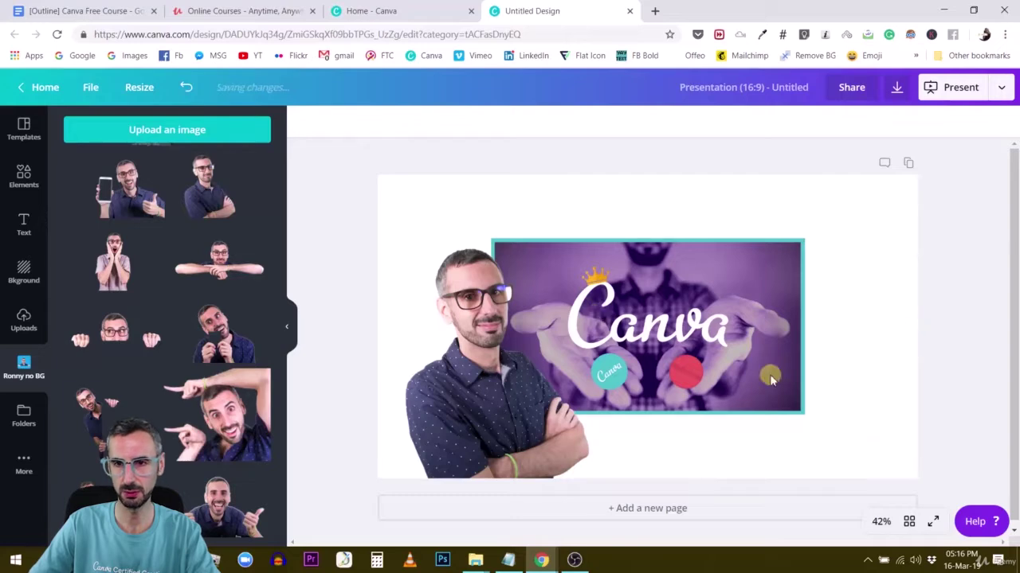
left_click(721, 327)
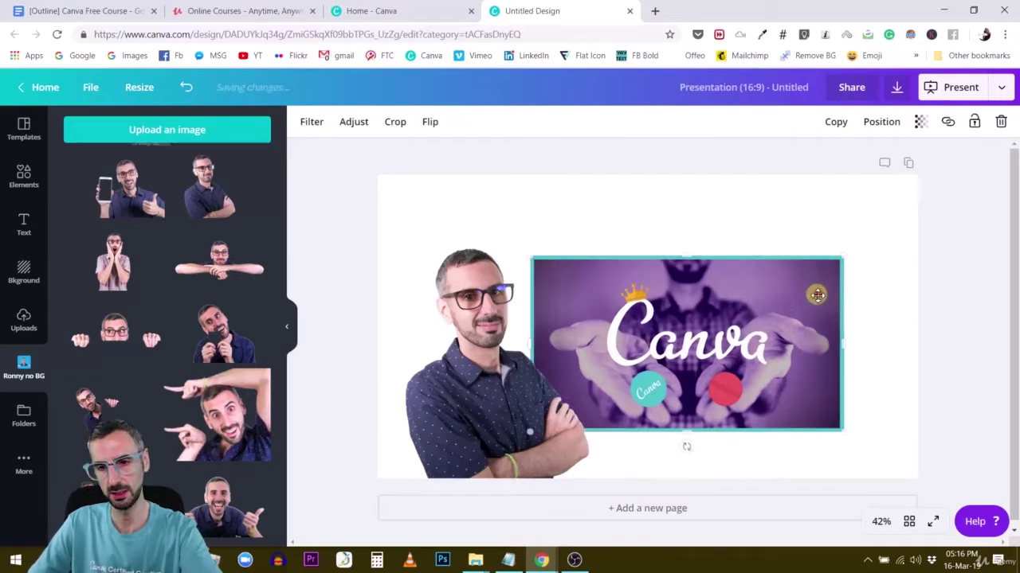
key("Delete")
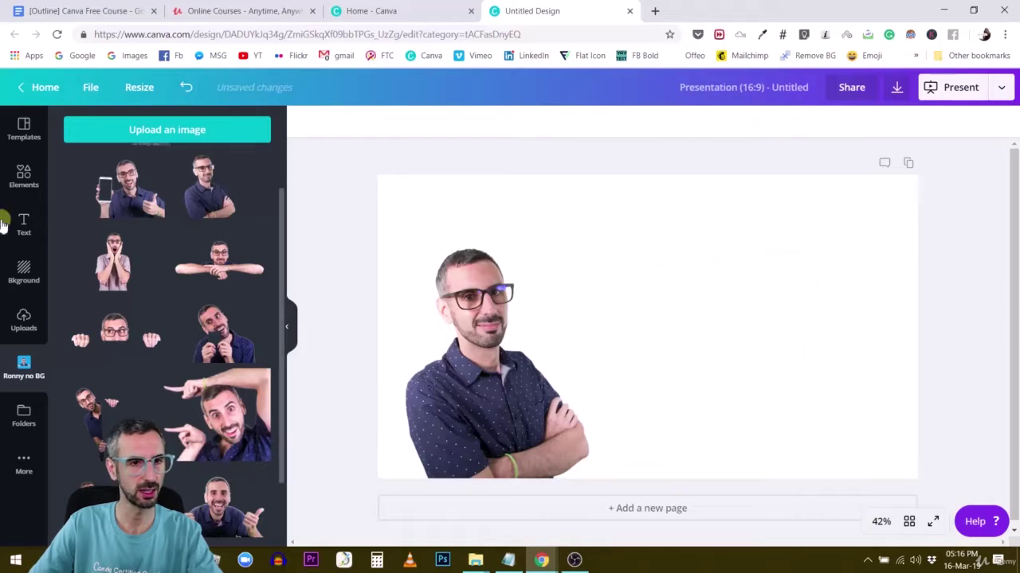
left_click(6, 355)
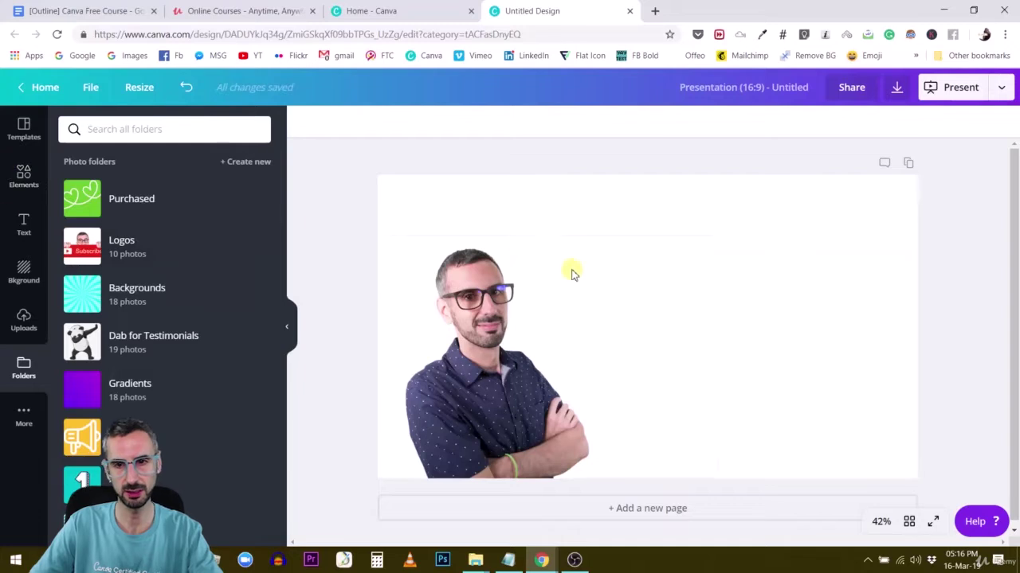
Add a text box to the empty area beside the portrait and widen it to about 872
left_click(716, 307)
left_click(761, 295)
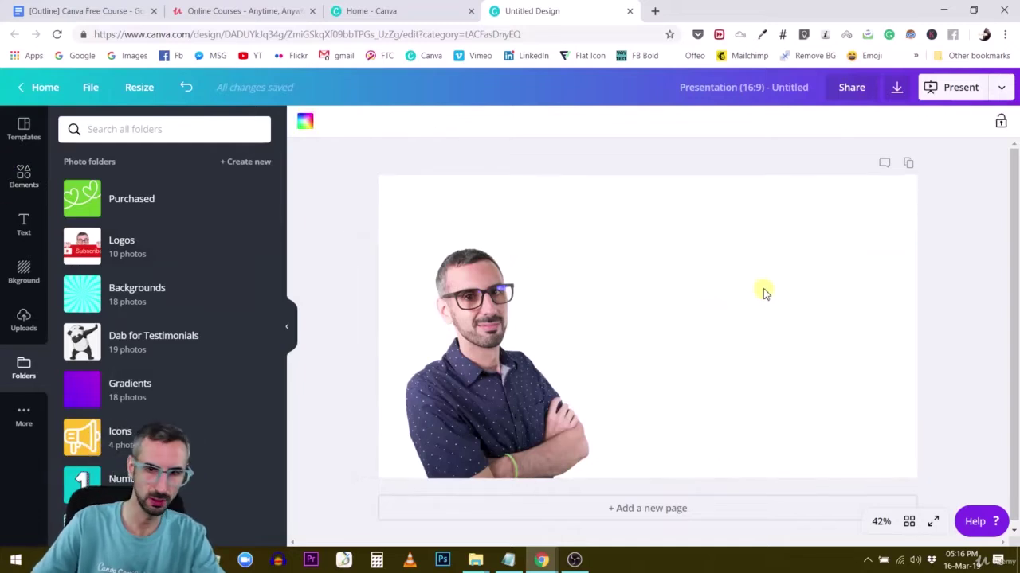
key("t")
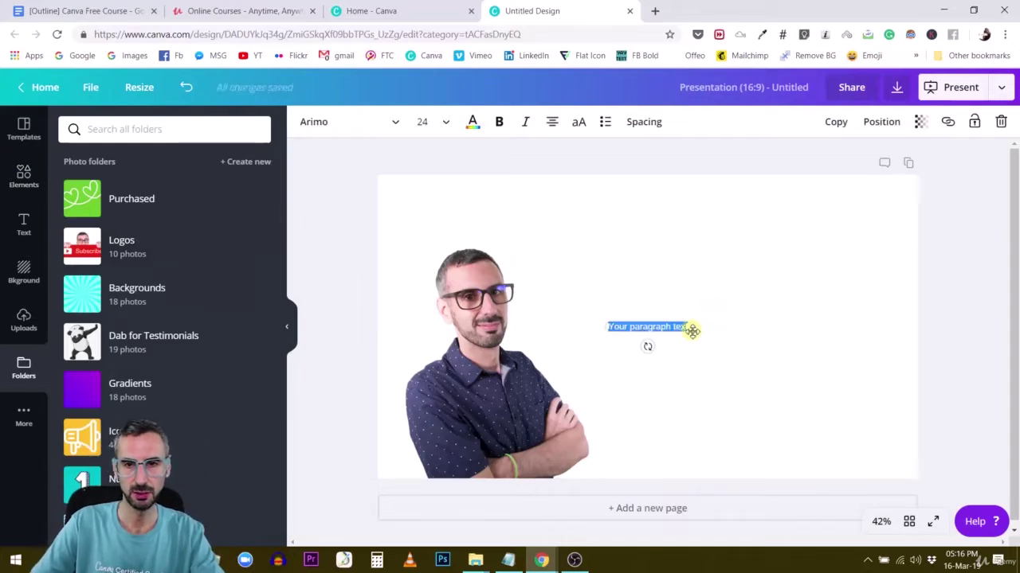
left_click_drag(698, 329, 849, 327)
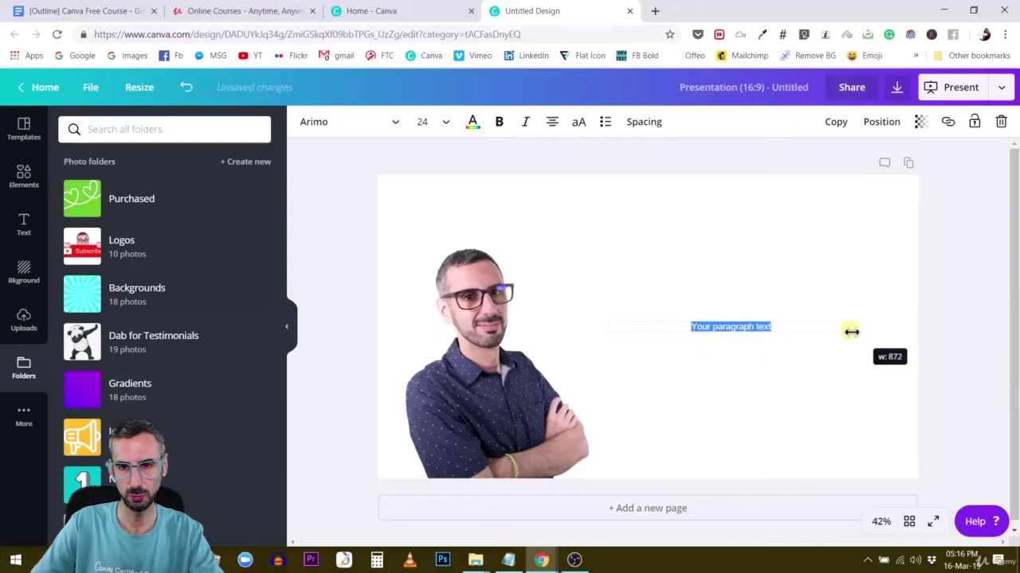
Replace the placeholder text with "Grab the best Canva Course on Udemy" and, on a second line, "for only 9.99$"
left_click(751, 330)
triple_click(754, 330)
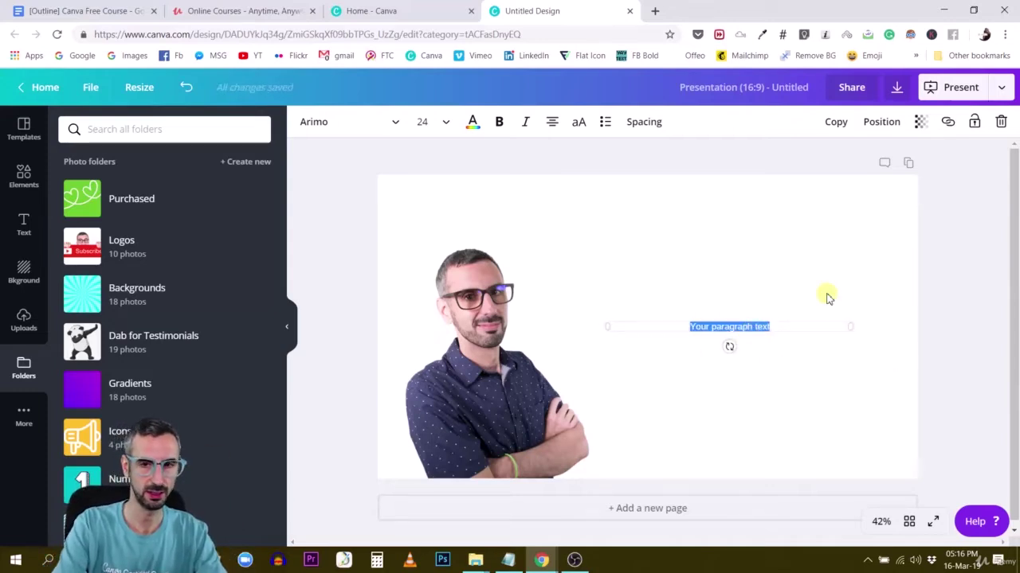
type("Grab the")
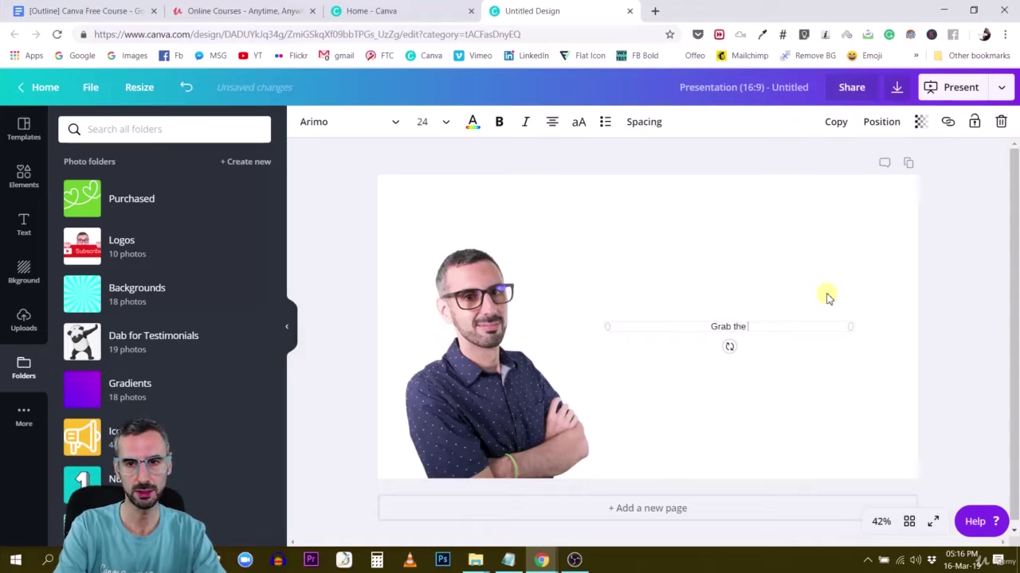
type(" best Canva ")
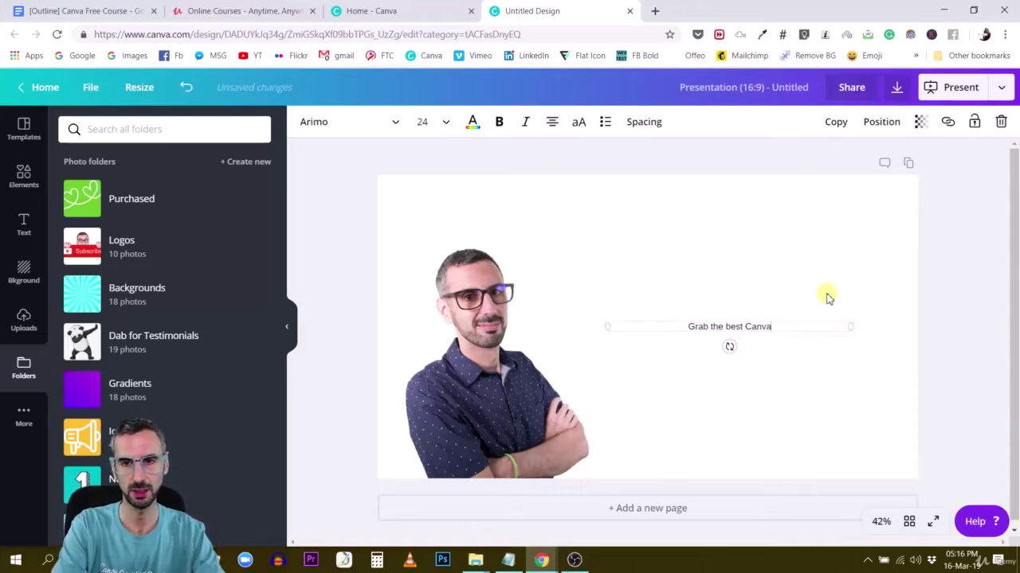
type("Course ")
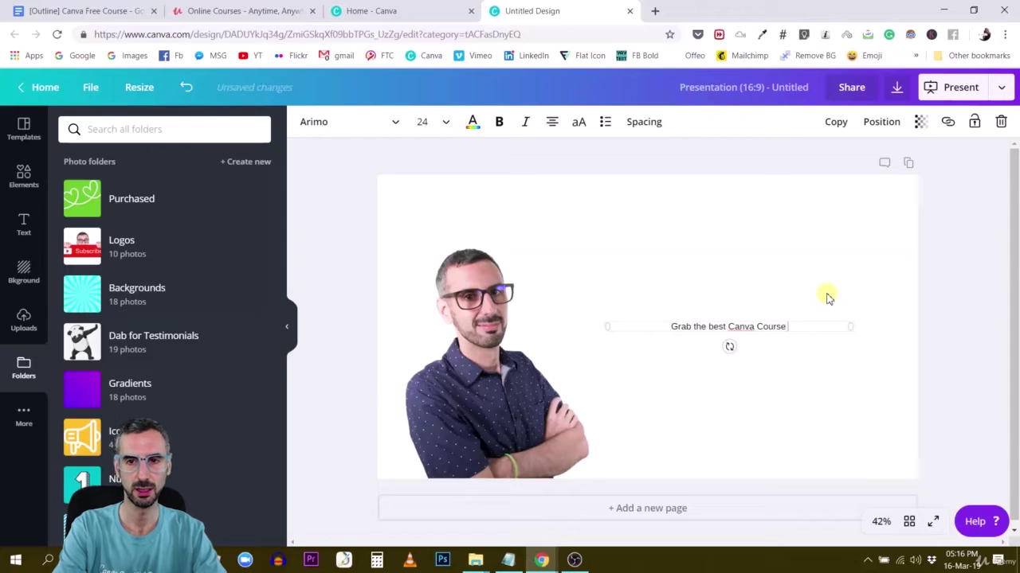
type("on Udemy")
key("Return")
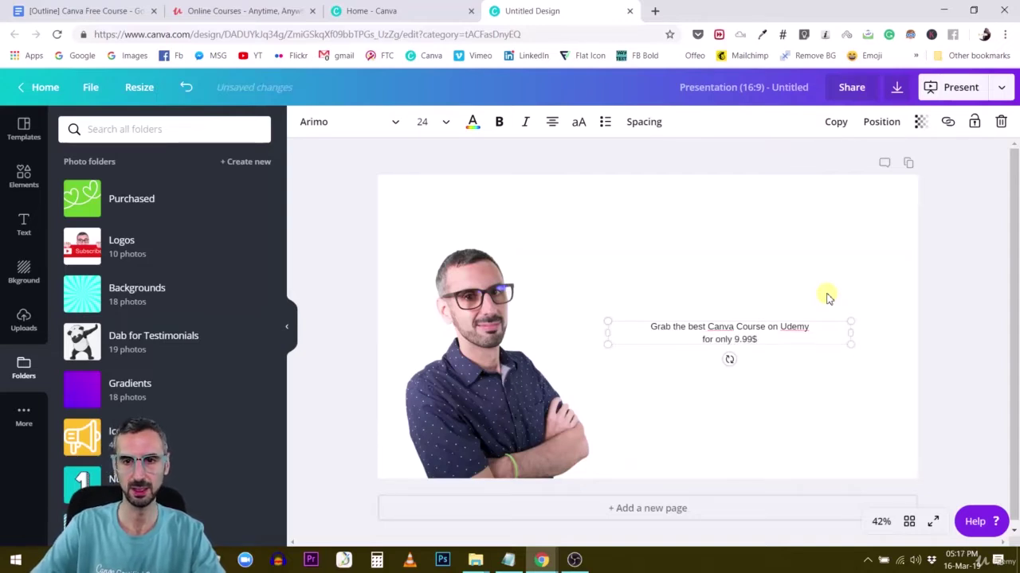
Set all of the course promotion text in the Proxima Nova font at size 64
left_click_drag(768, 338, 629, 328)
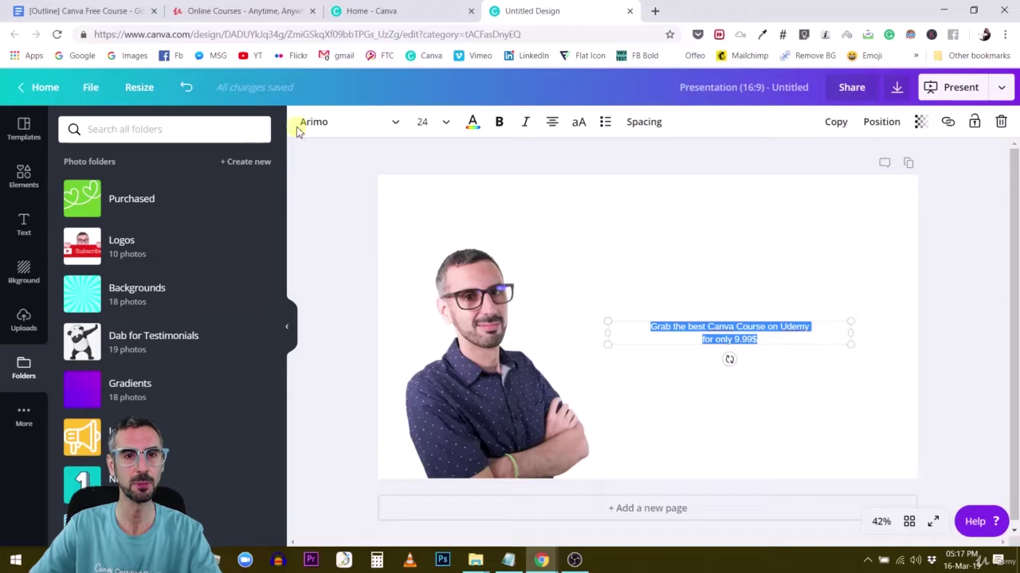
left_click(327, 128)
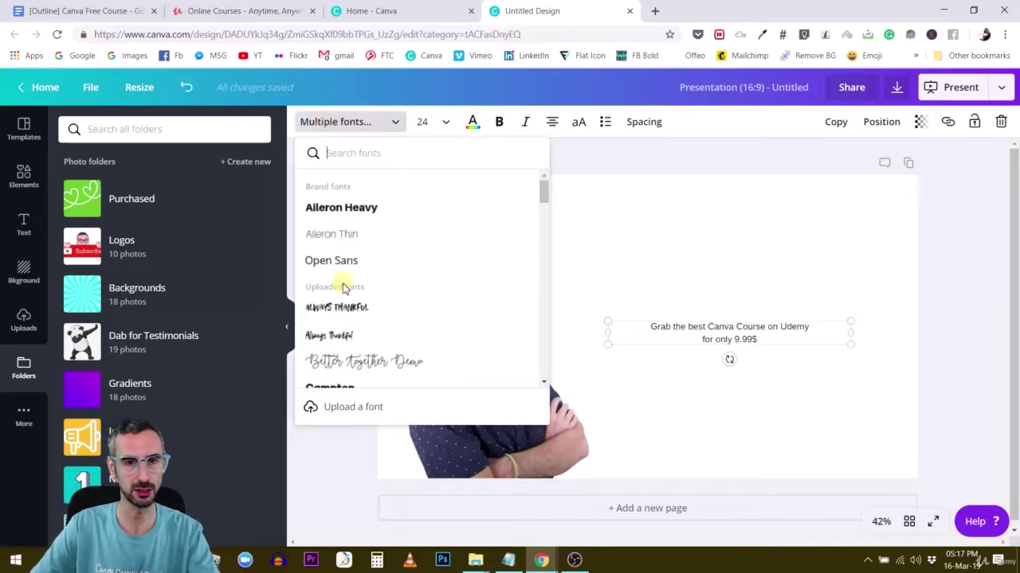
scroll(345, 255, "down", 8)
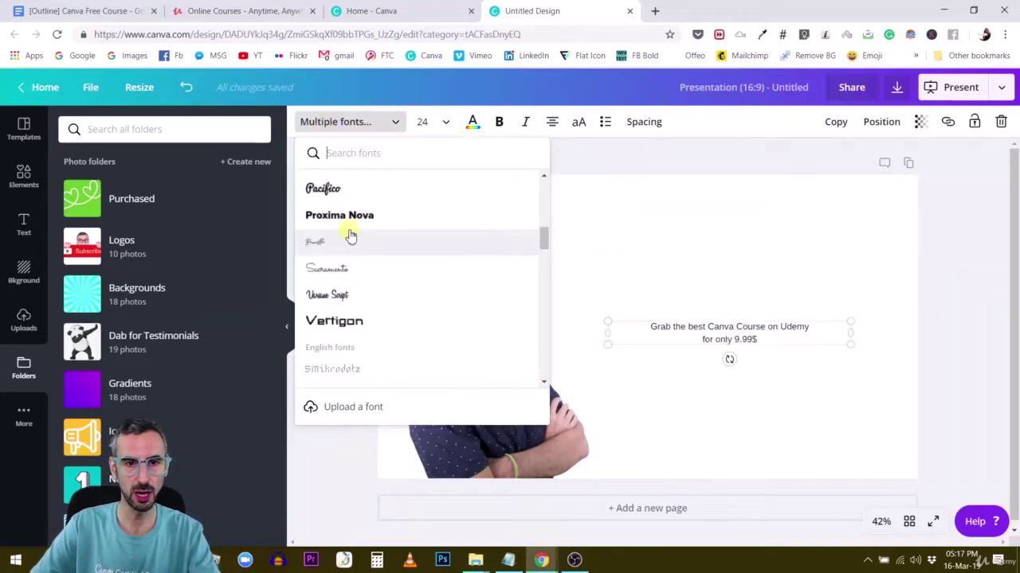
scroll(345, 228, "down", 3)
scroll(347, 231, "up", 4)
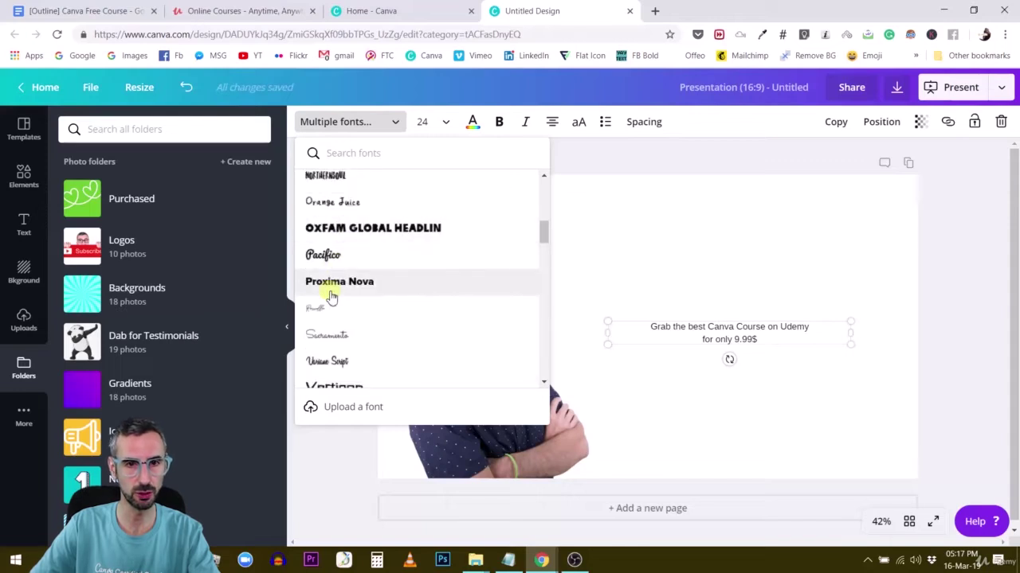
left_click(338, 283)
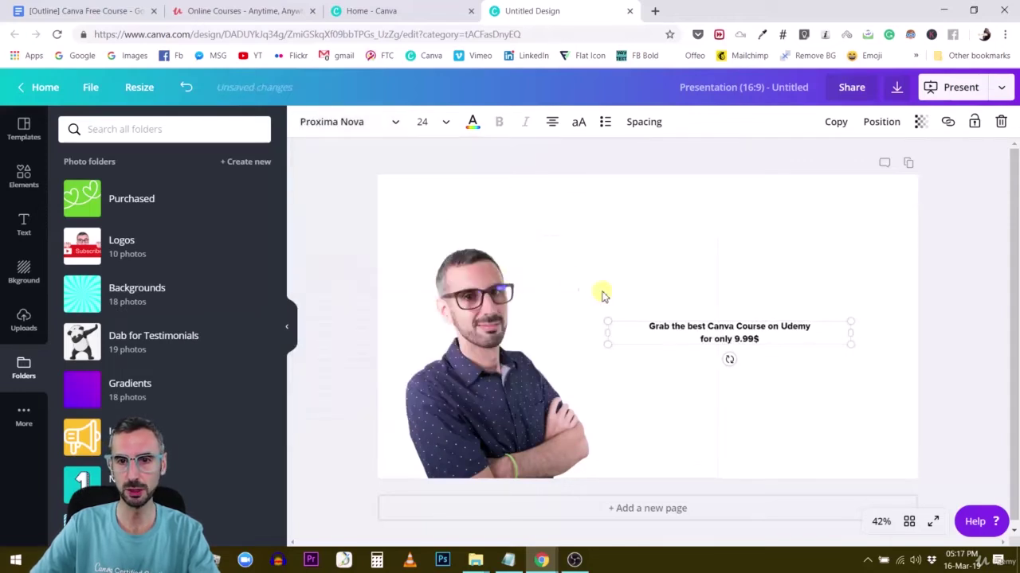
left_click(423, 122)
scroll(466, 388, "down", 2)
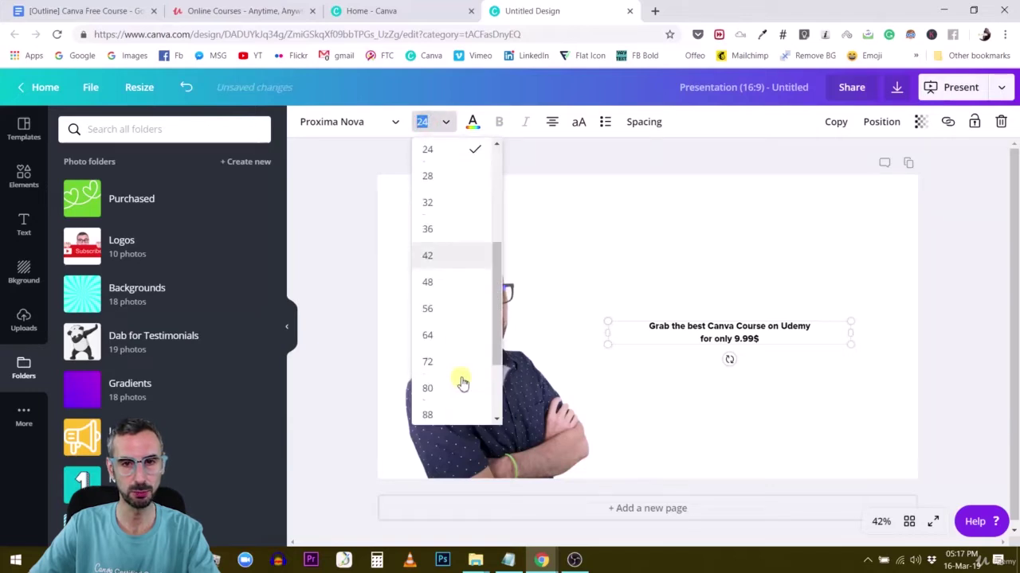
left_click(455, 335)
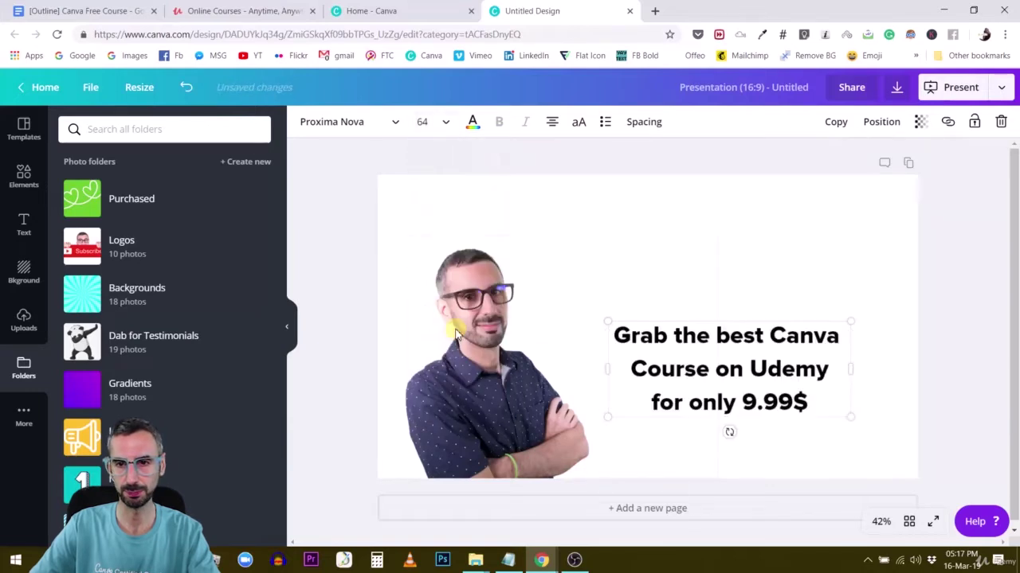
Reduce the headline's line height to 0.97 and move the text box up and slightly closer to the portrait
left_click(654, 124)
left_click_drag(748, 191, 728, 193)
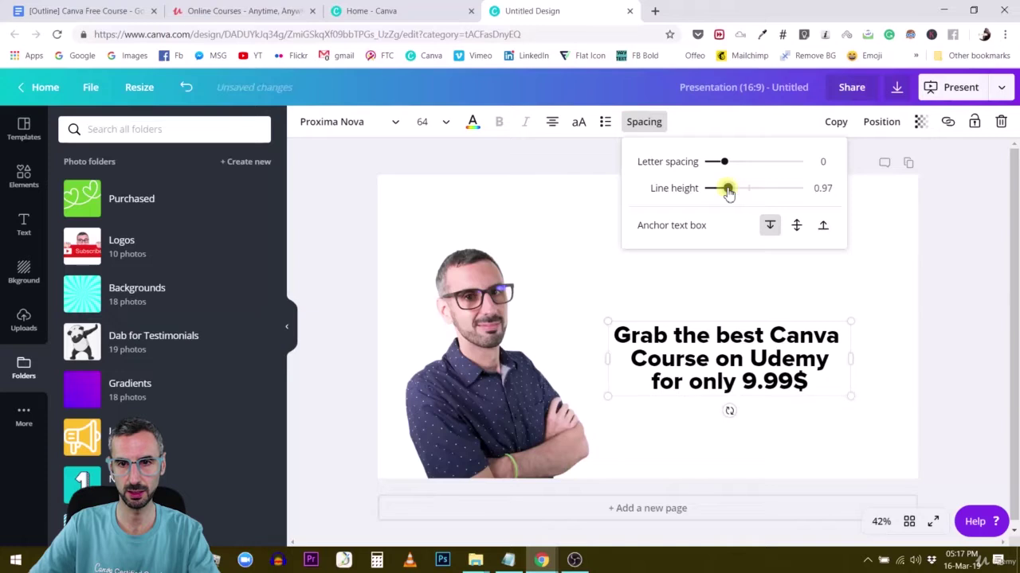
left_click(967, 225)
left_click_drag(760, 335, 711, 309)
left_click(977, 257)
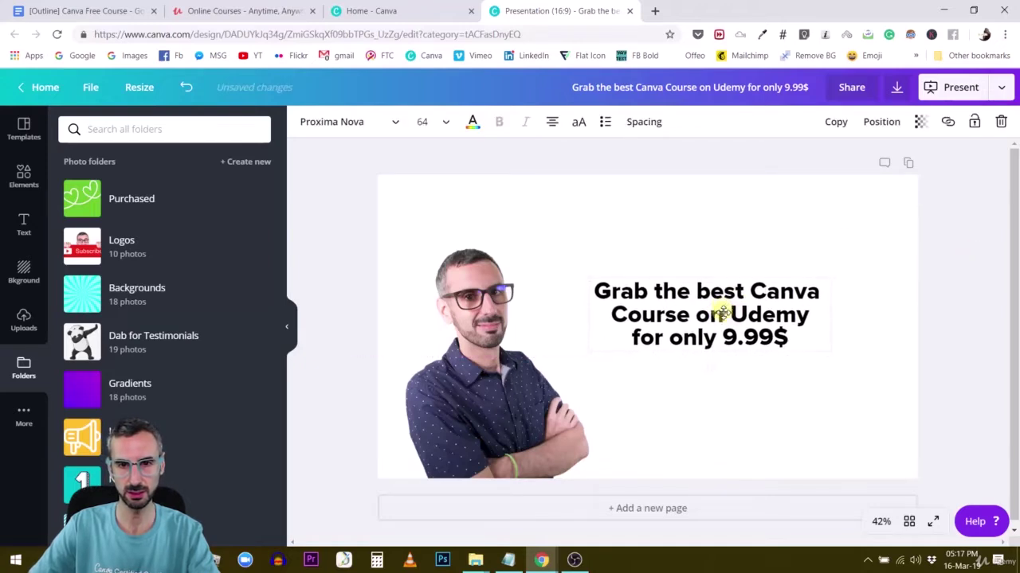
Look through the uploads and the elements library, and add the single-cell grid so that it covers the whole page
left_click(24, 320)
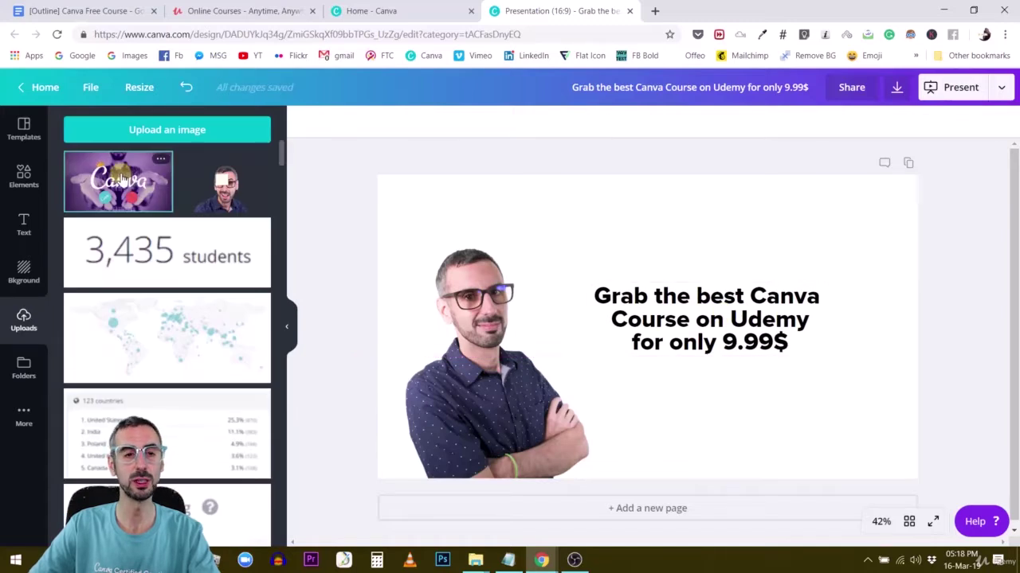
scroll(412, 219, "down", 1)
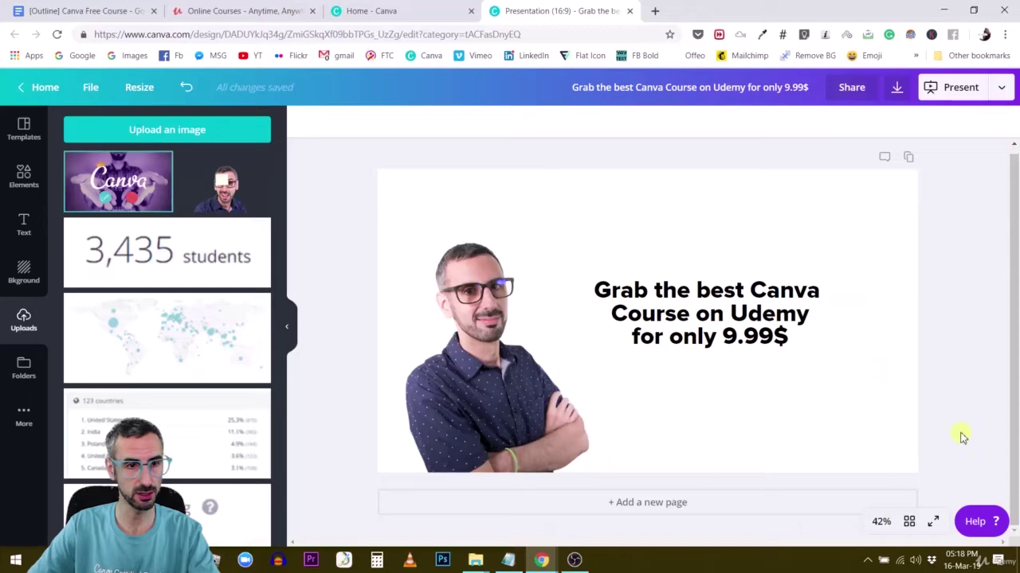
left_click(23, 175)
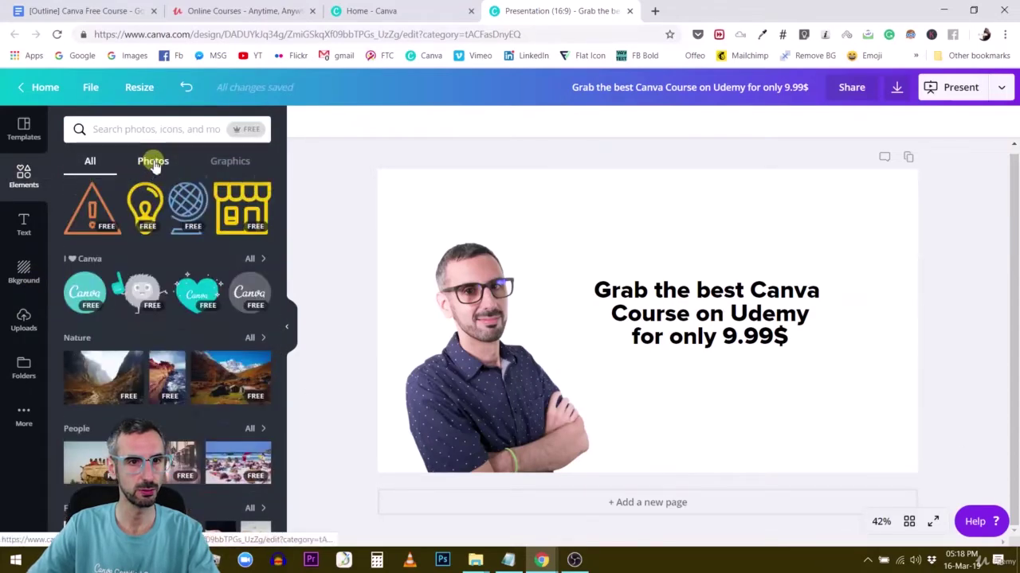
left_click(94, 161)
scroll(121, 253, "down", 5)
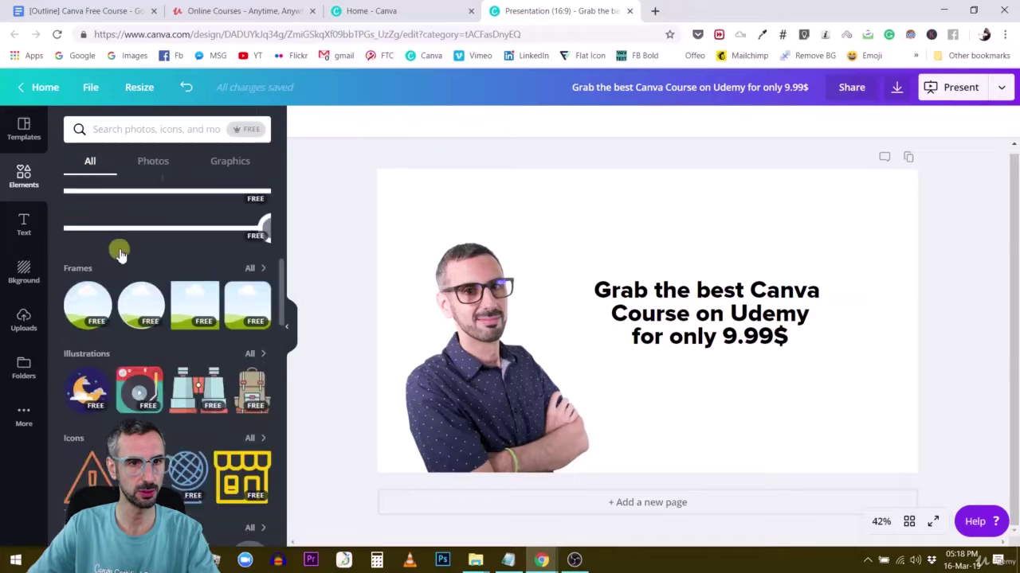
scroll(121, 254, "up", 8)
left_click(89, 414)
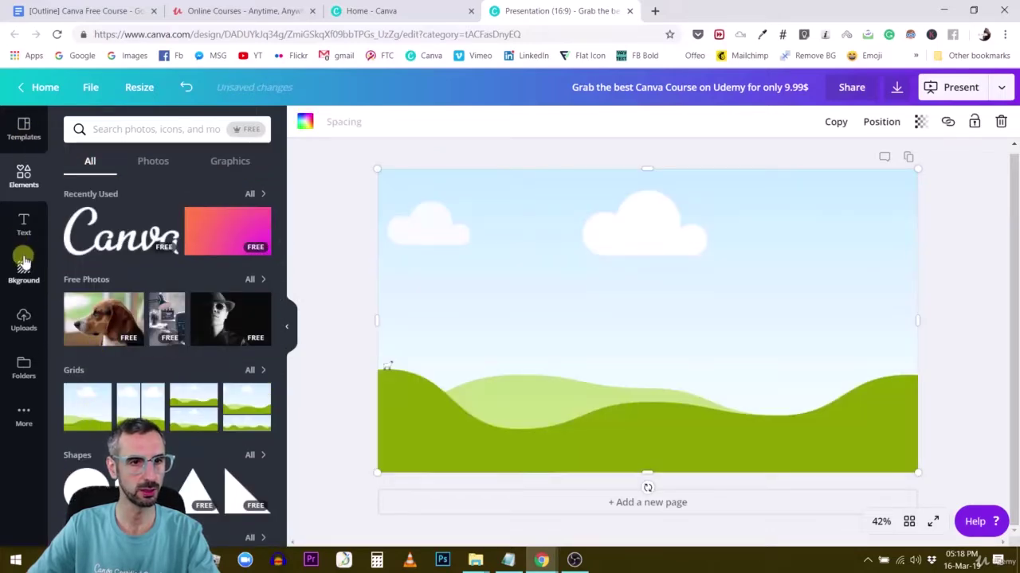
Fill the full-page grid with the uploaded Canva thumbnail and send it backward behind the portrait and the headline
left_click(24, 339)
left_click(102, 188)
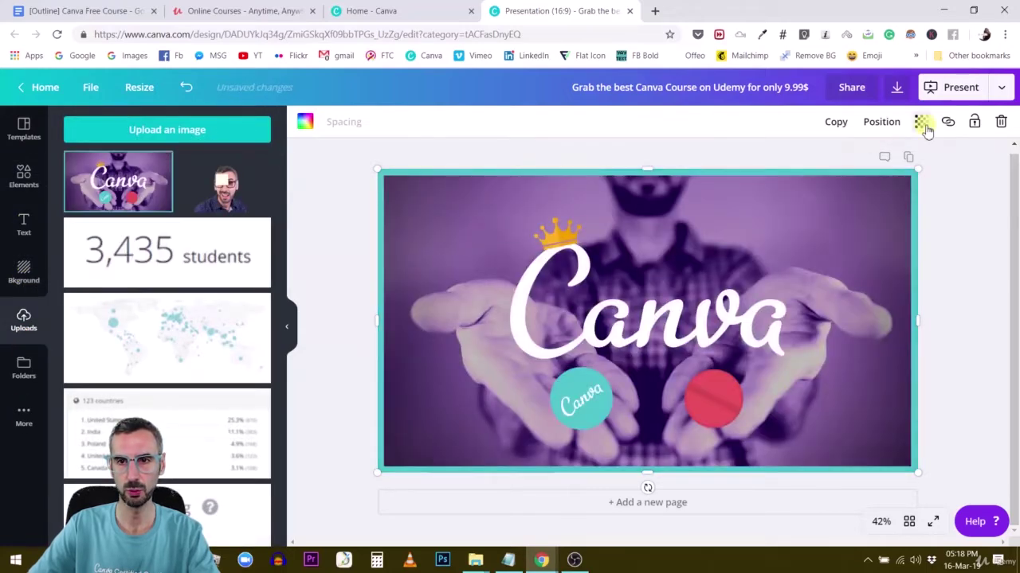
left_click(881, 124)
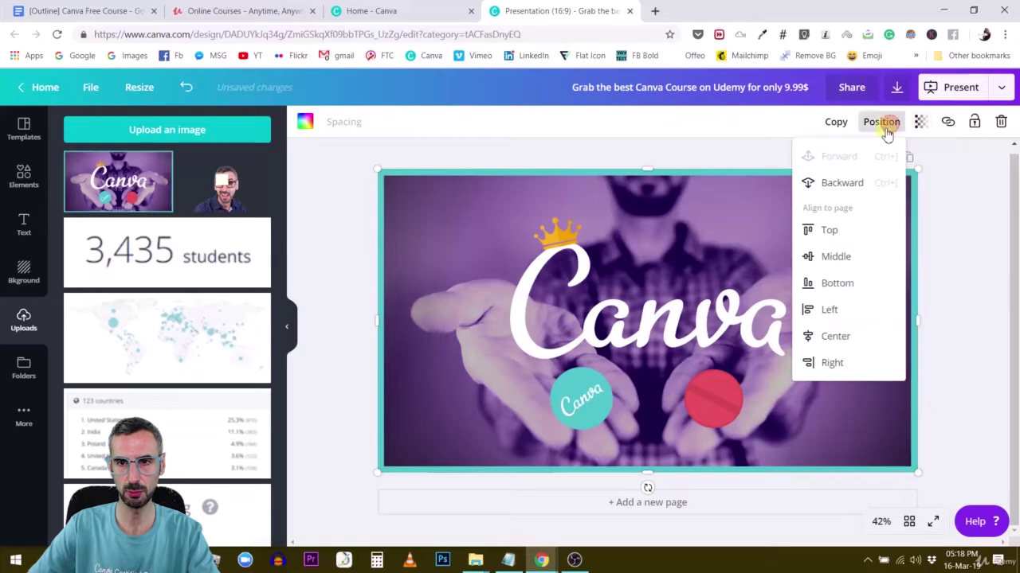
left_click(838, 190)
left_click(839, 191)
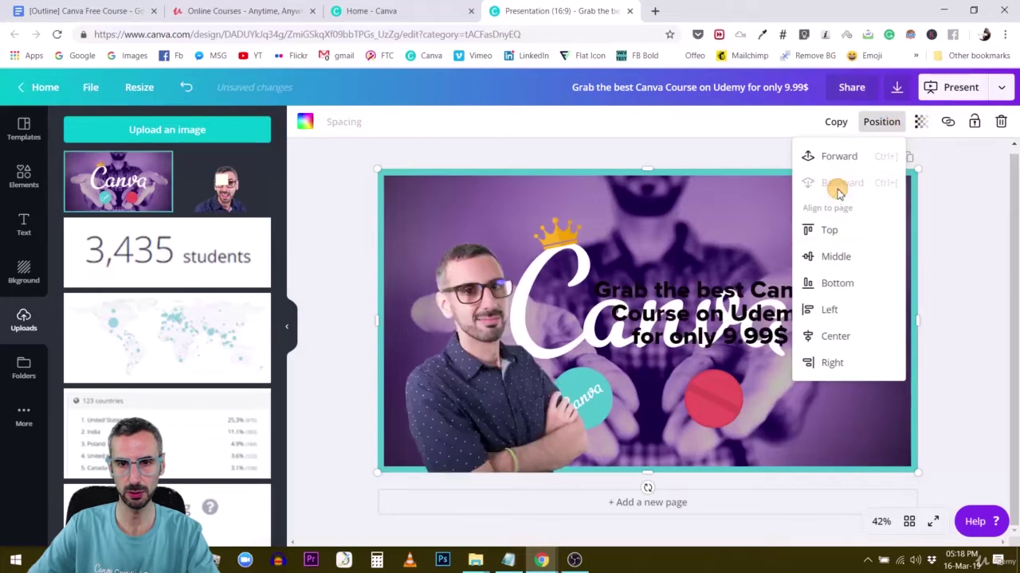
left_click(985, 298)
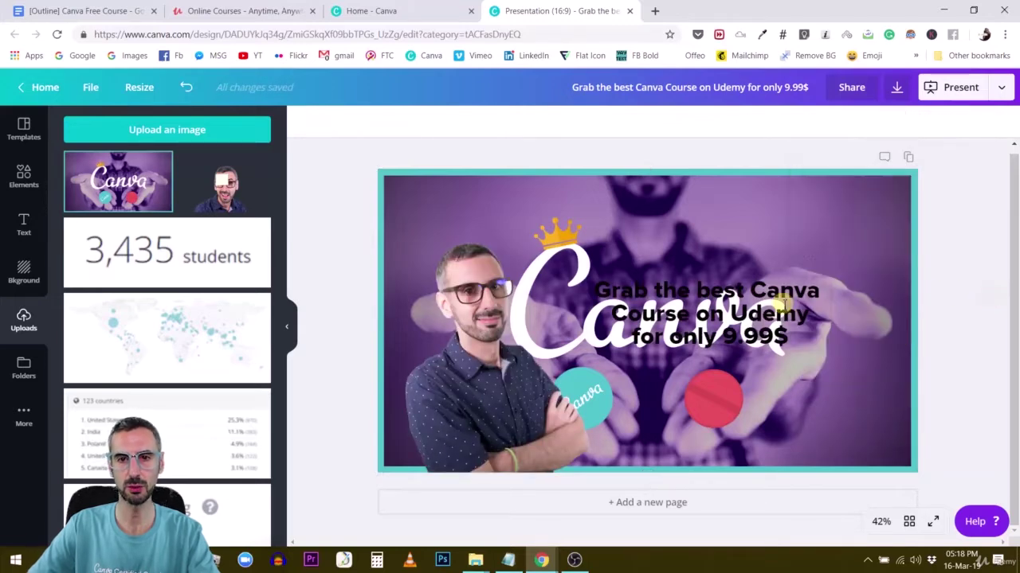
Try out the transparency setting of the full-page thumbnail and return it to 100
left_click(792, 198)
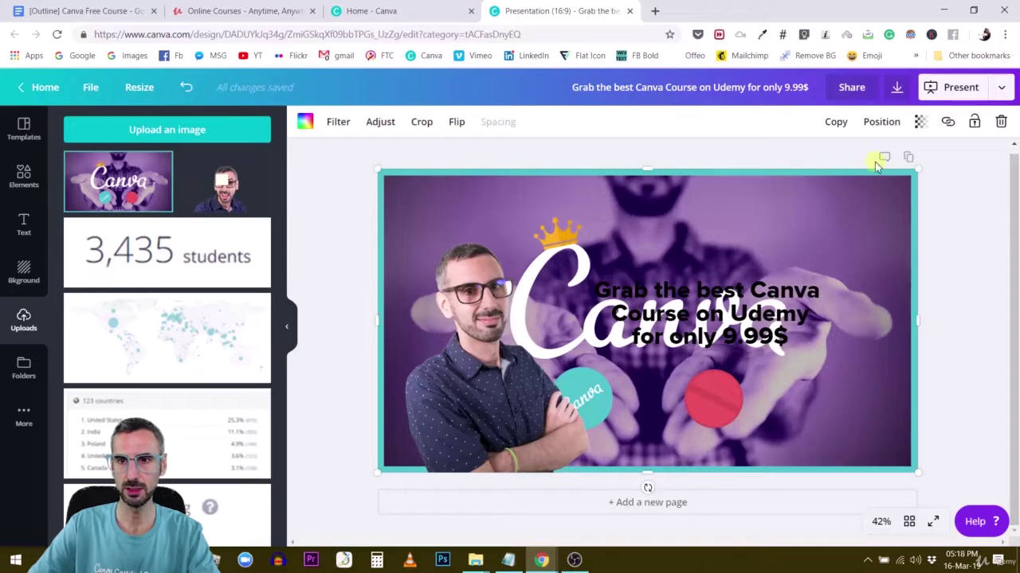
left_click(920, 121)
left_click_drag(885, 157, 924, 157)
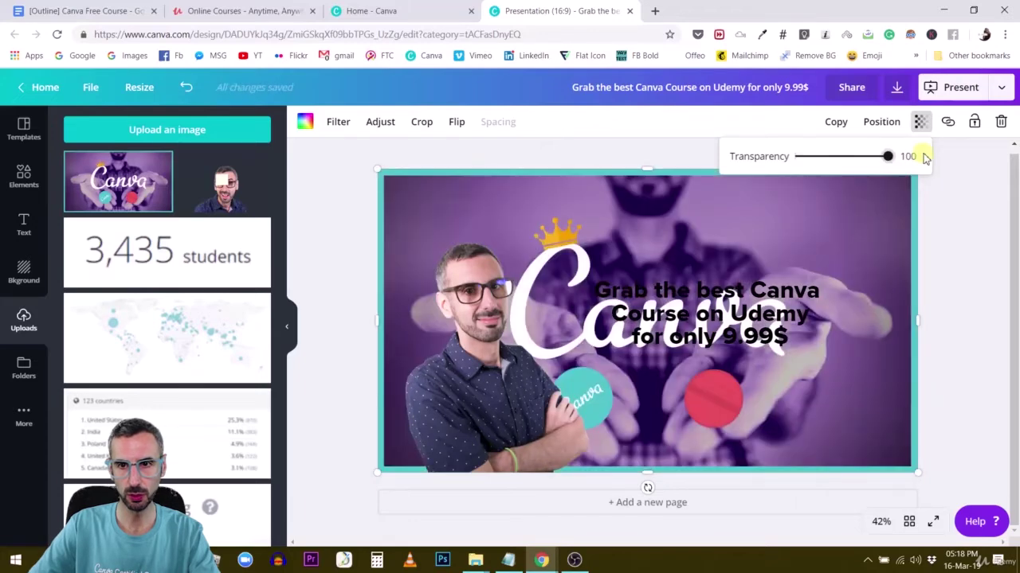
Shift the headline slightly down and away from the portrait, and remove the Canva thumbnail from the grid
left_click_drag(750, 313, 772, 323)
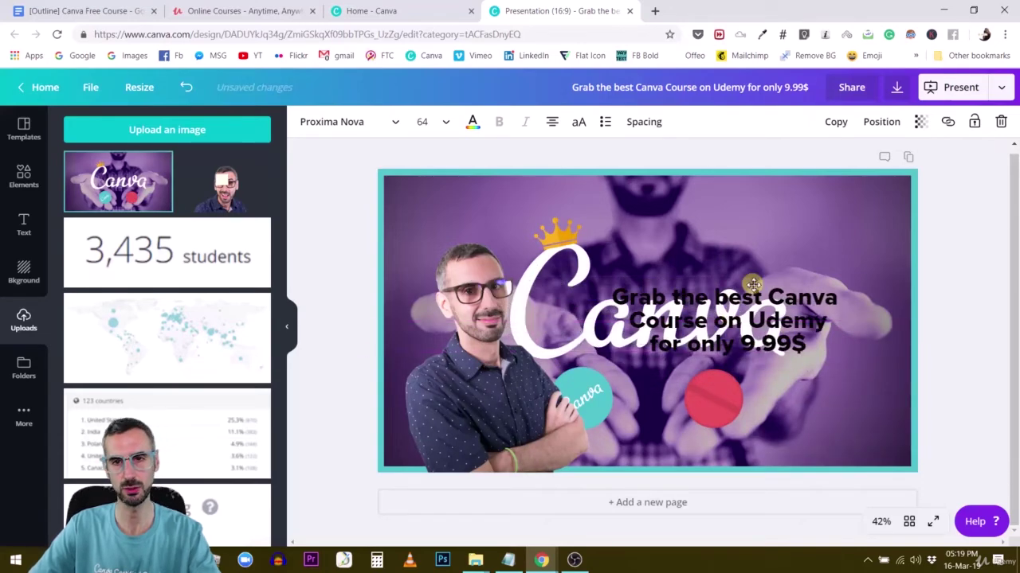
left_click(759, 243)
key("Delete")
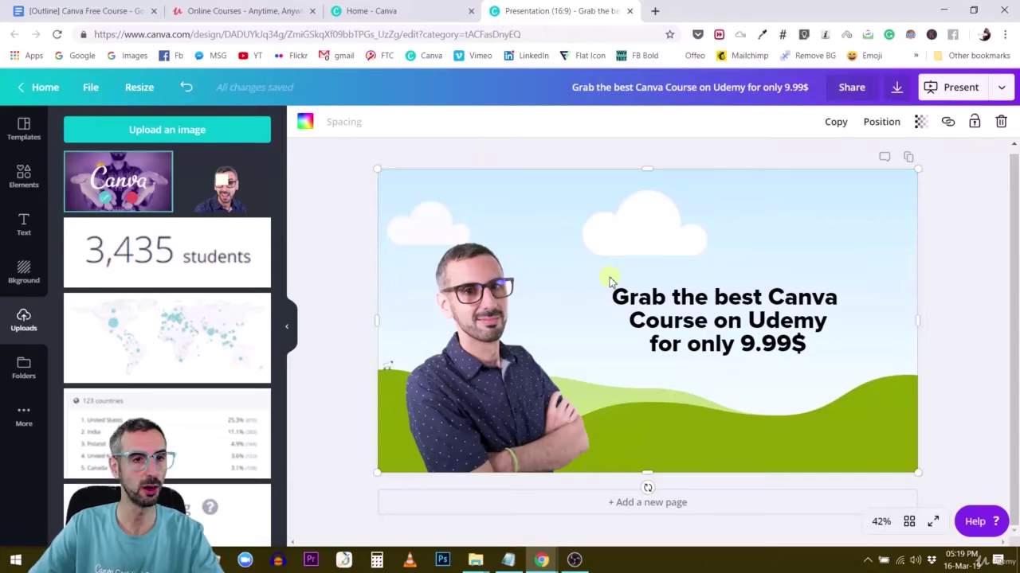
Lower the grid so it forms a band across the bottom of the page, and reposition the headline in the white area above it
left_click(24, 177)
key("ctrl+z")
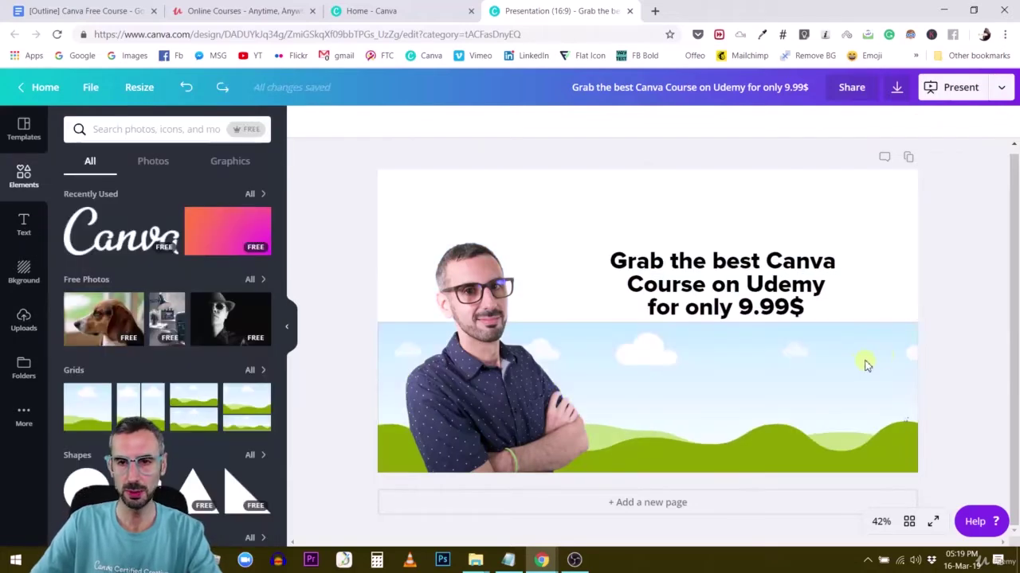
left_click_drag(857, 407, 863, 412)
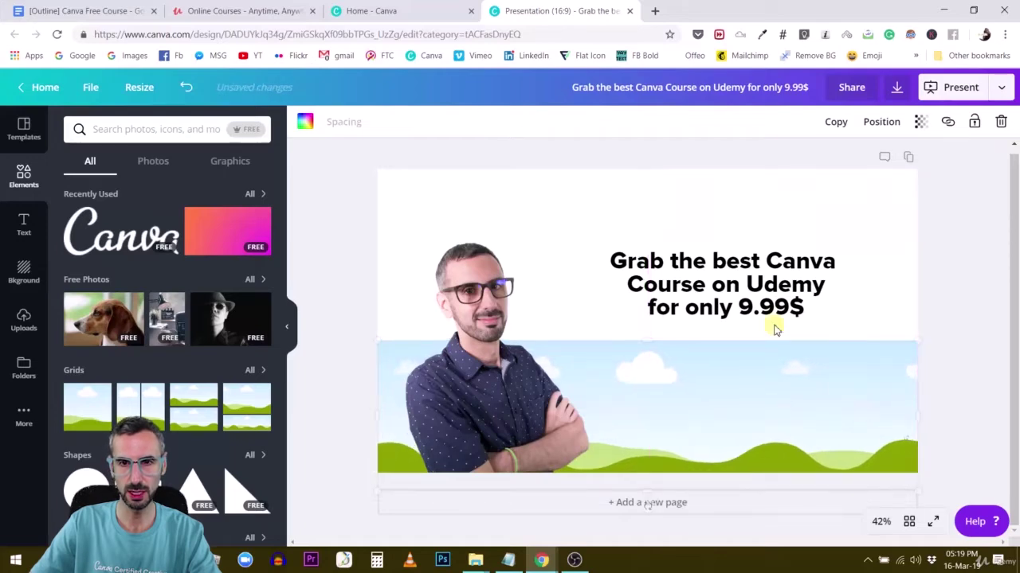
left_click_drag(735, 292, 739, 297)
left_click_drag(598, 296, 550, 297)
left_click_drag(840, 298, 836, 300)
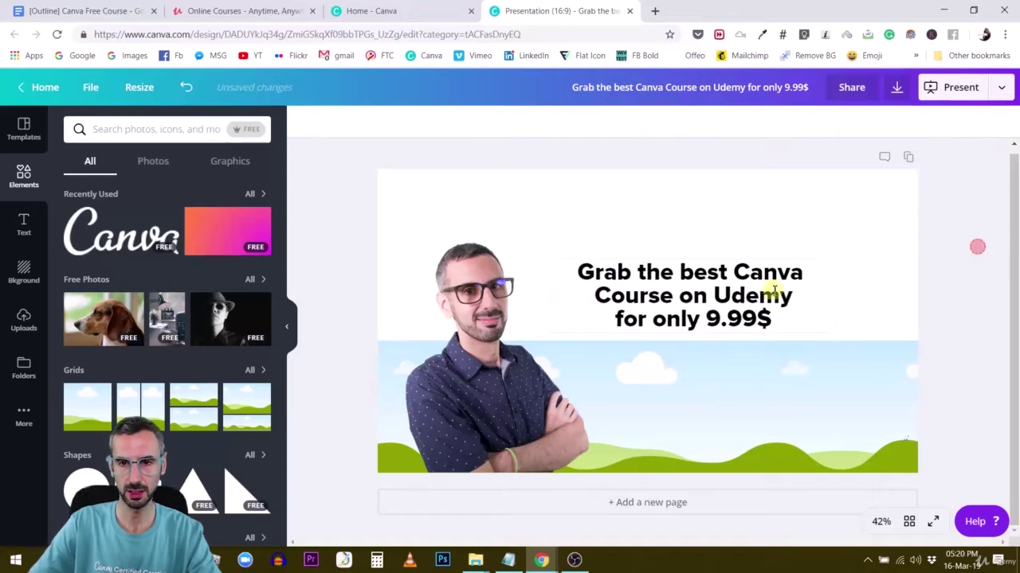
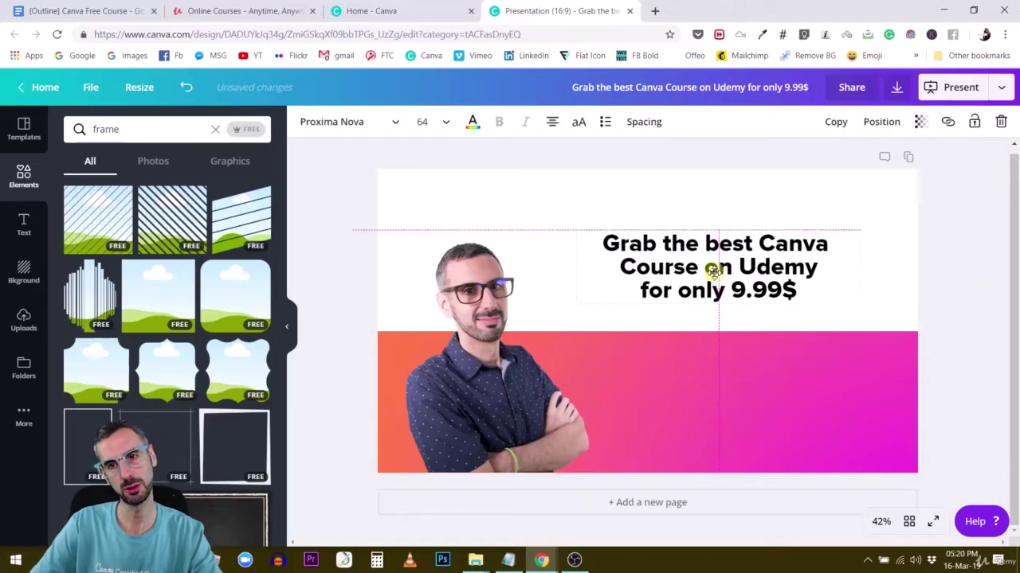
Add the uneven square border frame from the "frame" results to the page and colour it black
scroll(250, 403, "down", 3)
left_click(219, 381)
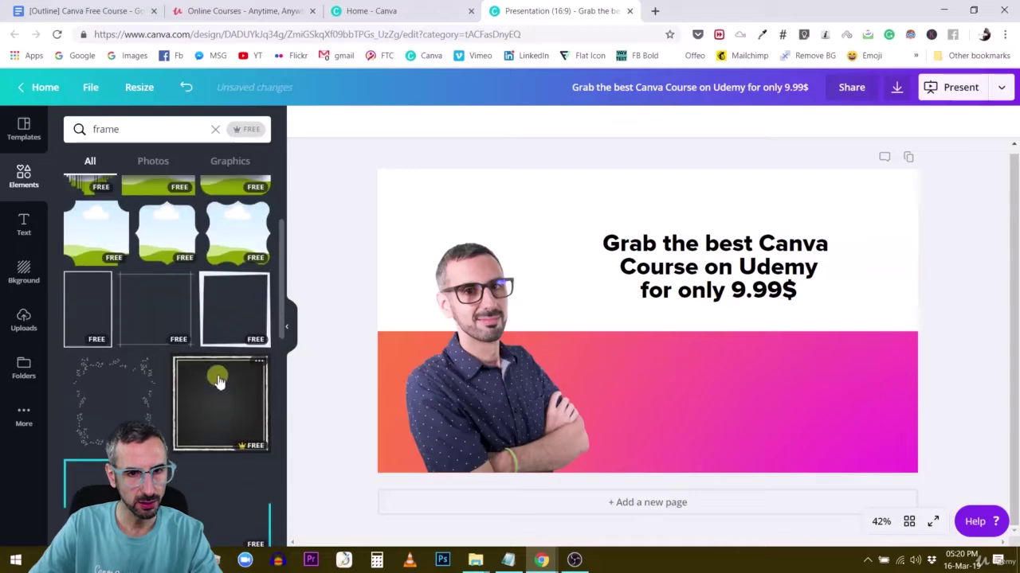
left_click(228, 324)
left_click(309, 124)
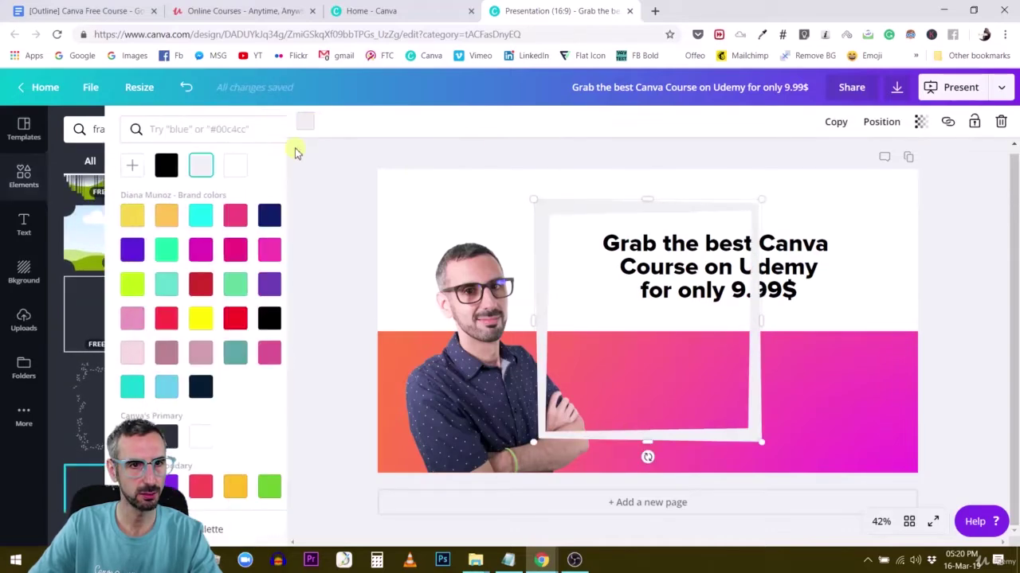
left_click(109, 165)
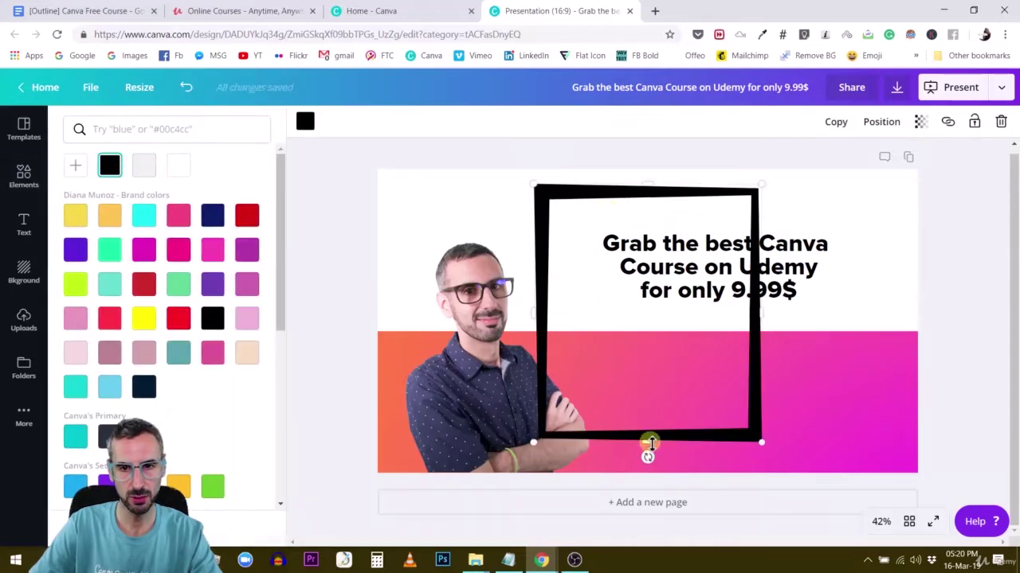
Stretch and scale down the black frame, turn it to landscape, and place it on the gradient band below the headline
left_click_drag(646, 444, 649, 462)
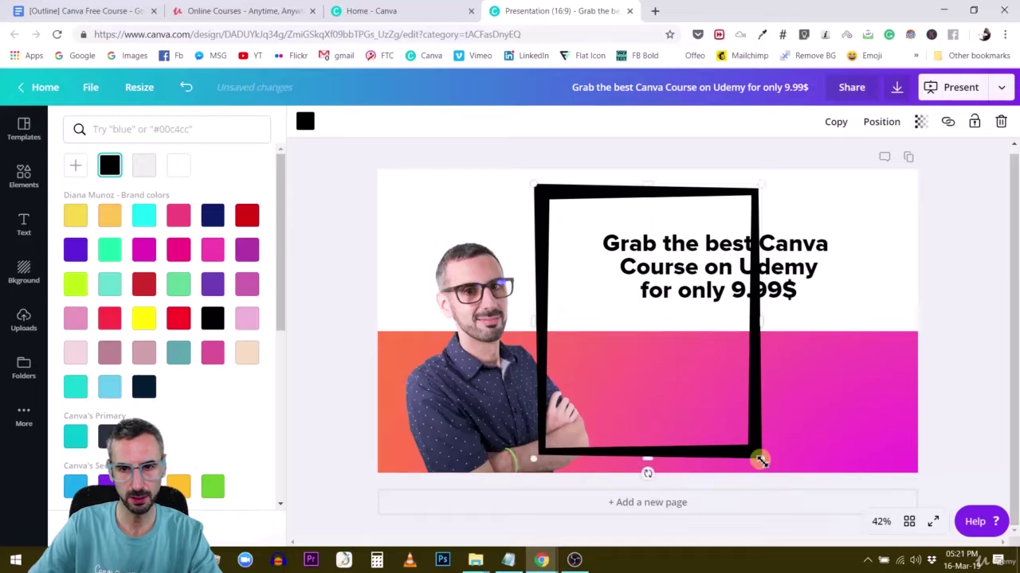
left_click_drag(760, 460, 709, 289)
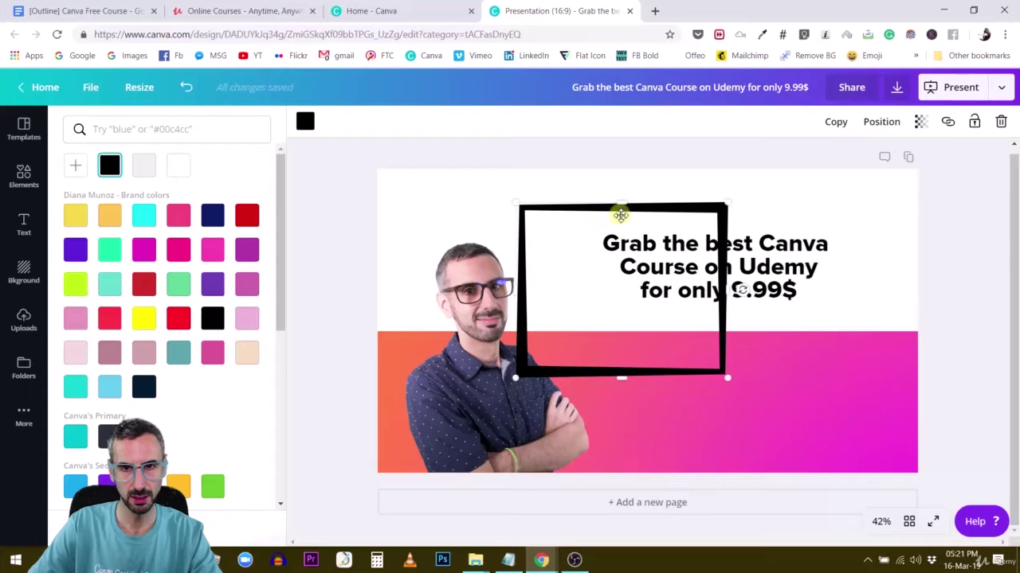
left_click_drag(622, 206, 692, 339)
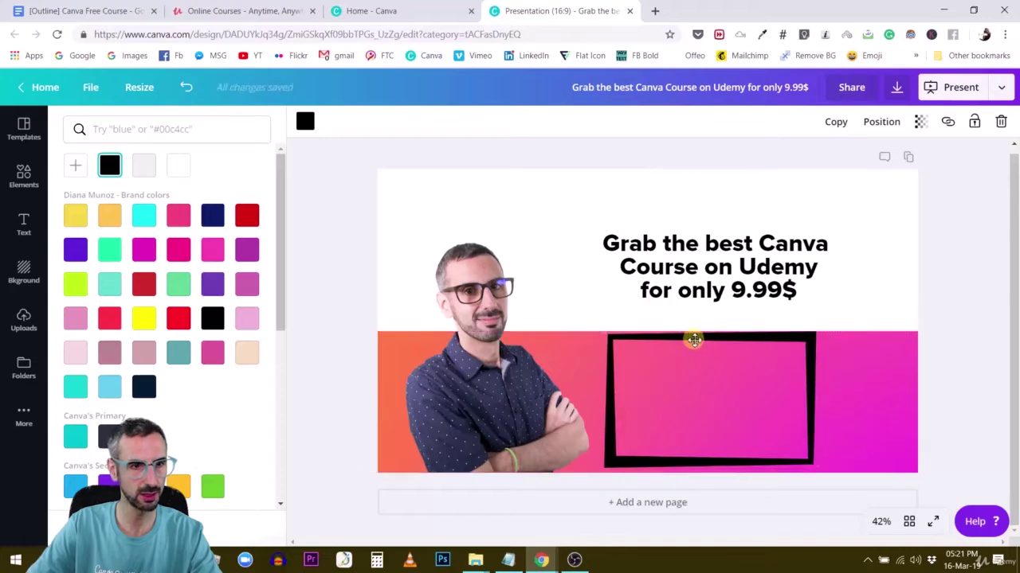
Add the uploaded Canva thumbnail, scale it down and place it inside the black frame
left_click(23, 177)
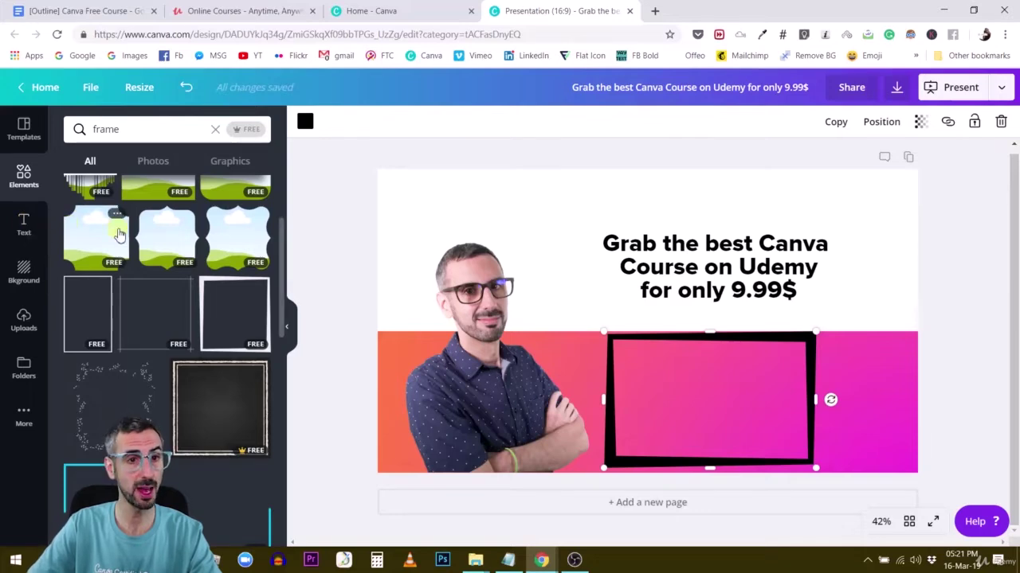
left_click(24, 319)
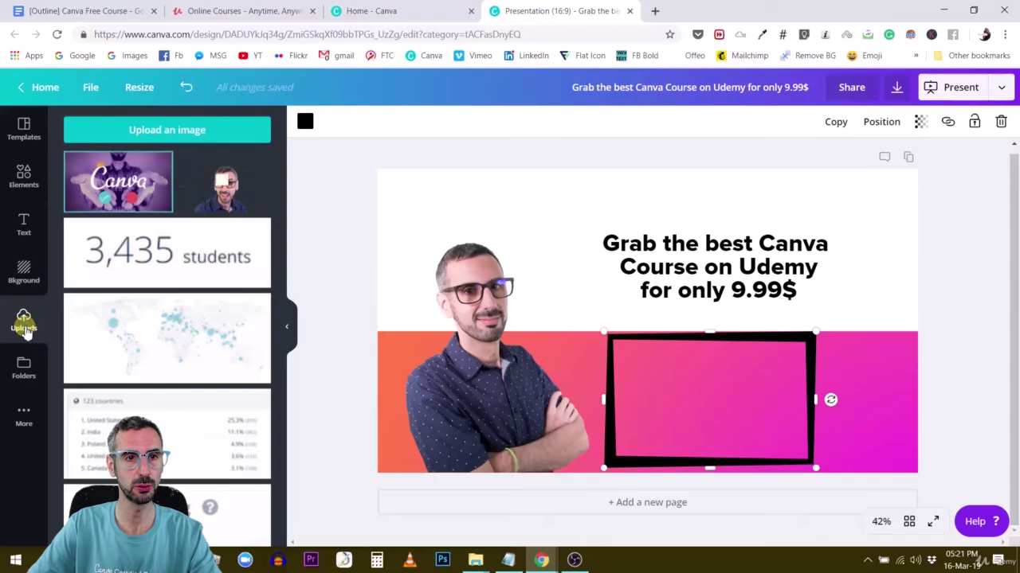
left_click(125, 186)
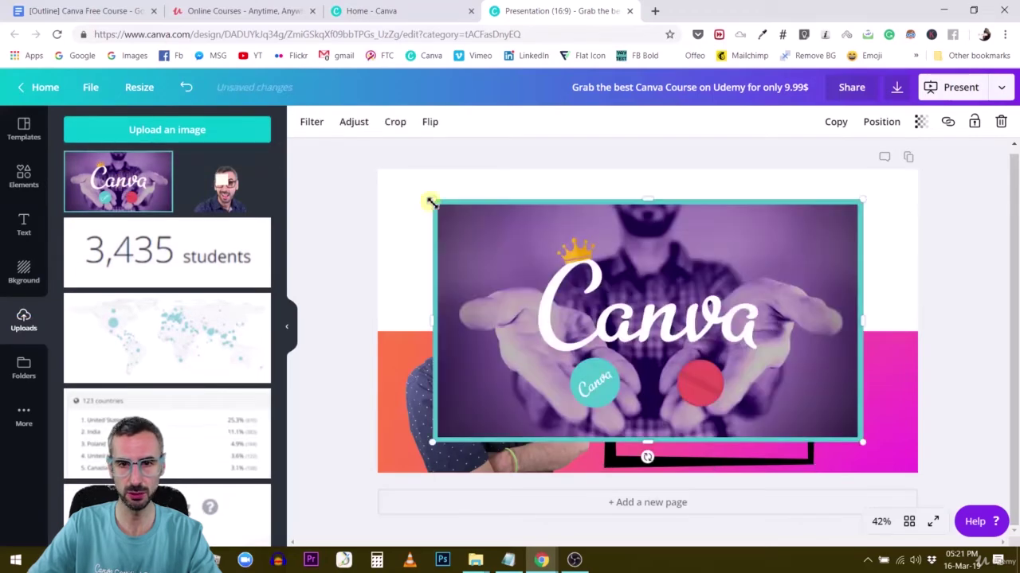
left_click_drag(430, 201, 669, 306)
left_click_drag(762, 366, 721, 383)
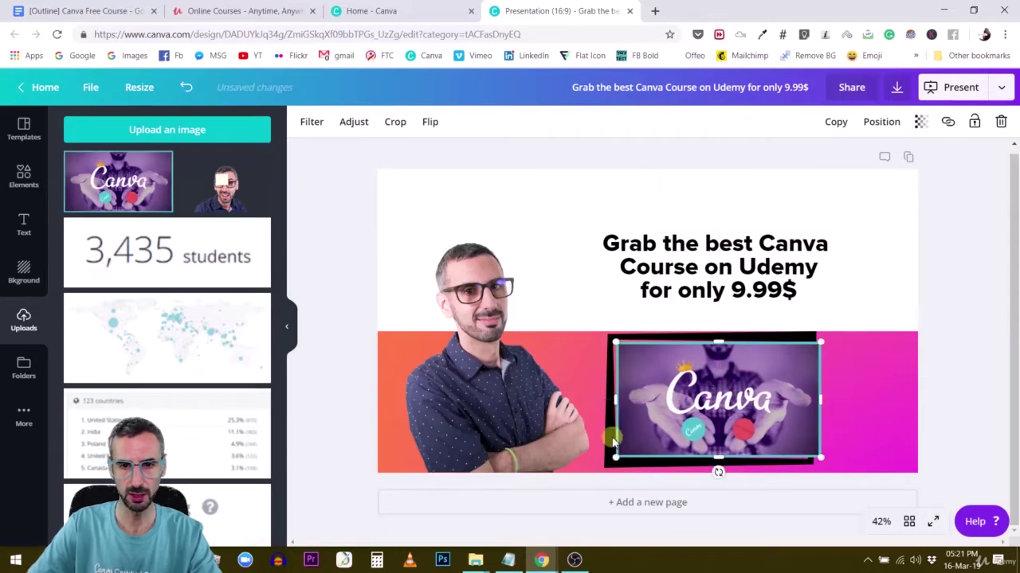
Adjust the black frame's width and height so that it surrounds the Canva thumbnail on all sides
left_click(609, 436)
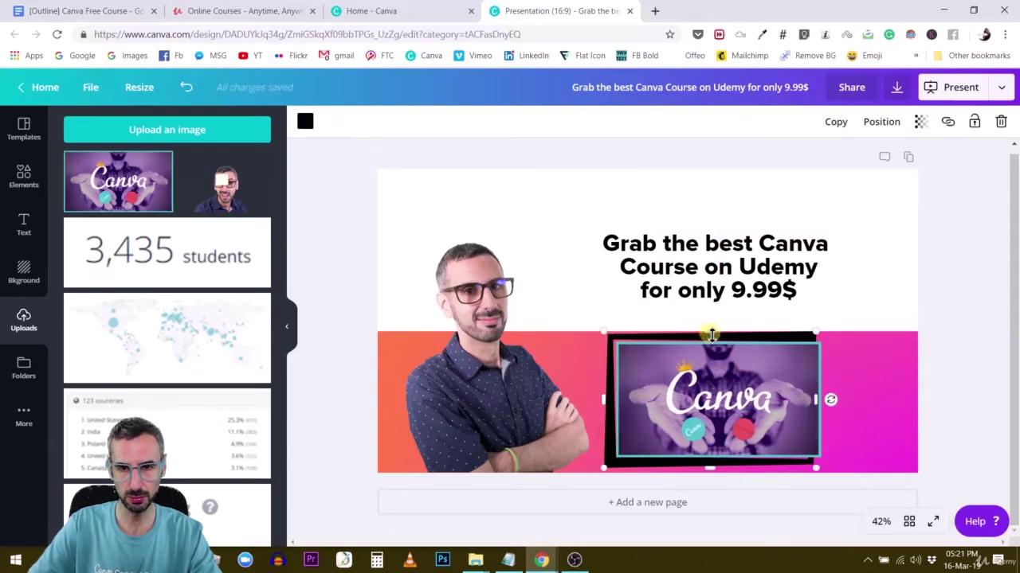
left_click_drag(711, 335, 712, 337)
left_click_drag(603, 400, 610, 400)
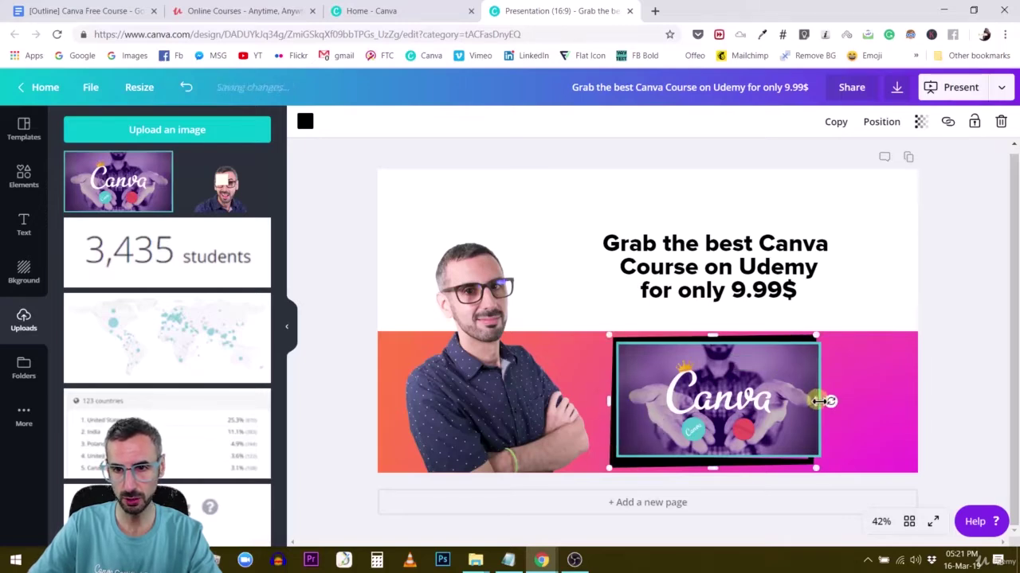
left_click_drag(818, 401, 832, 402)
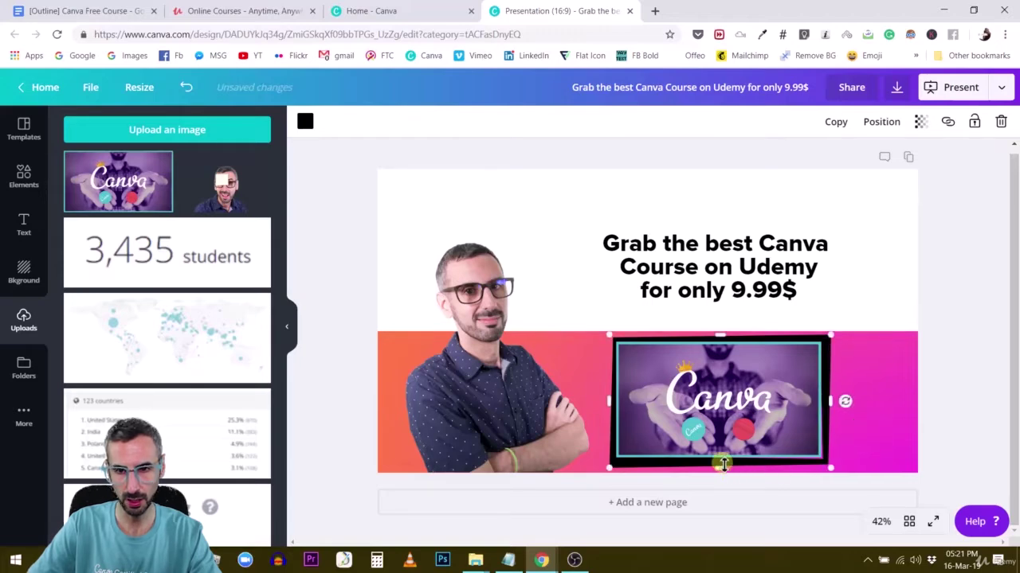
left_click_drag(723, 470, 752, 457)
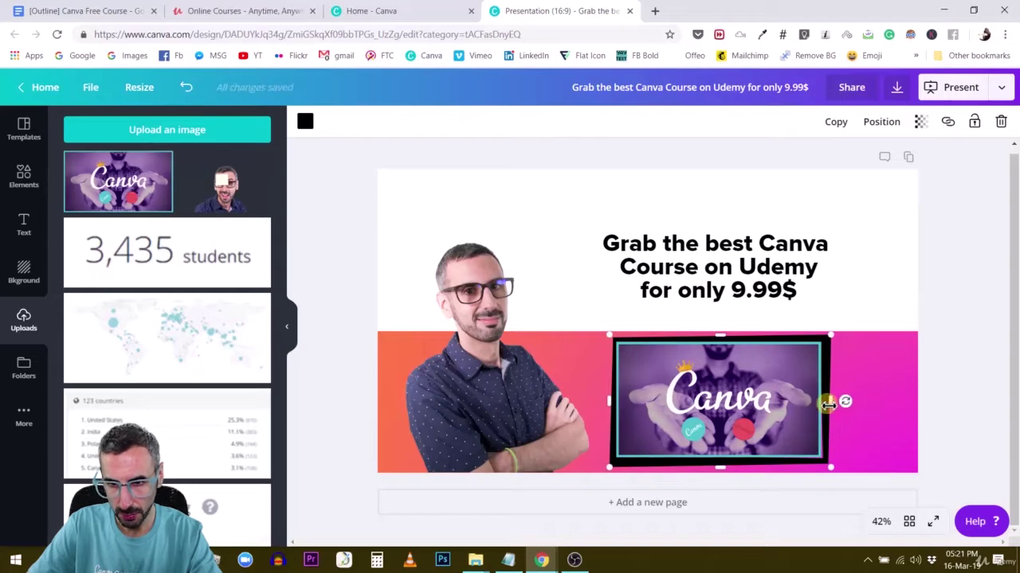
left_click_drag(828, 405, 824, 404)
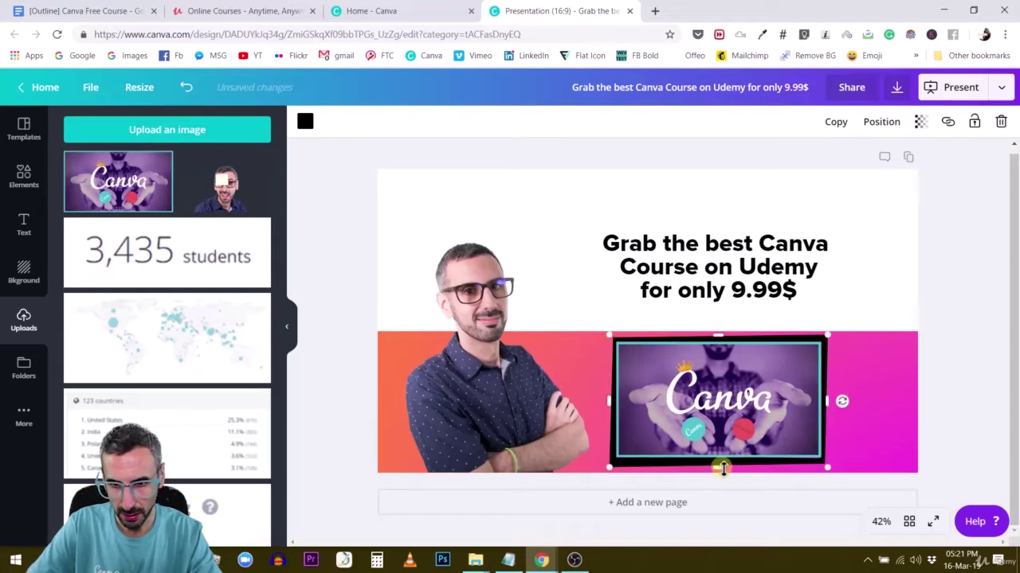
left_click_drag(723, 465, 727, 470)
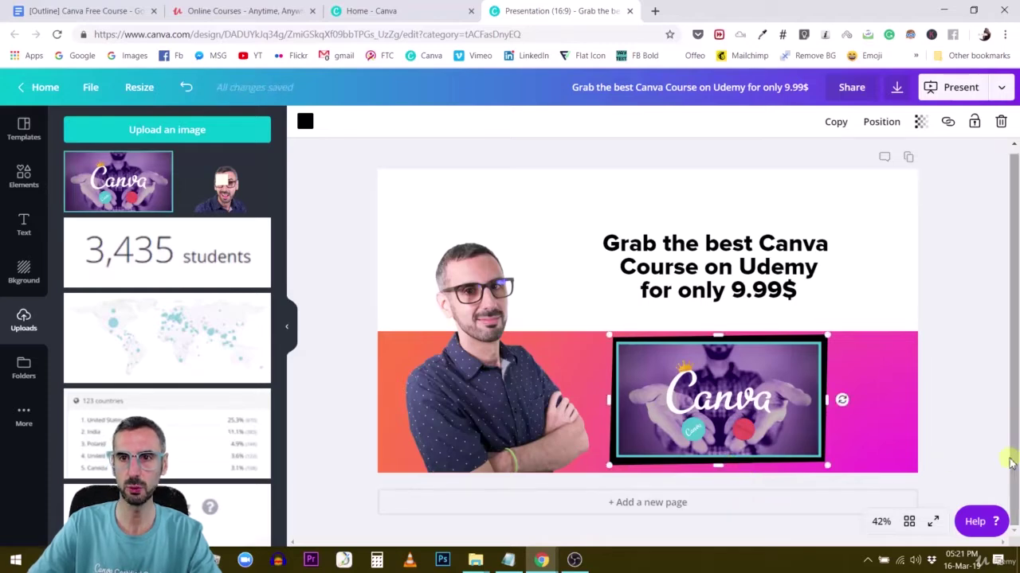
Bring the black frame forward so that it lies in front of the Canva thumbnail
left_click(884, 121)
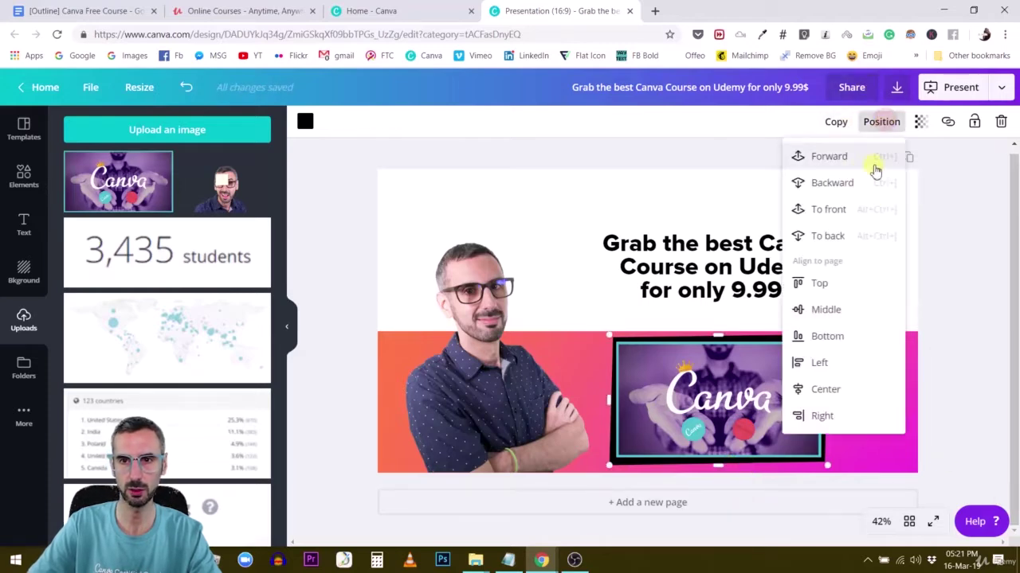
left_click(844, 163)
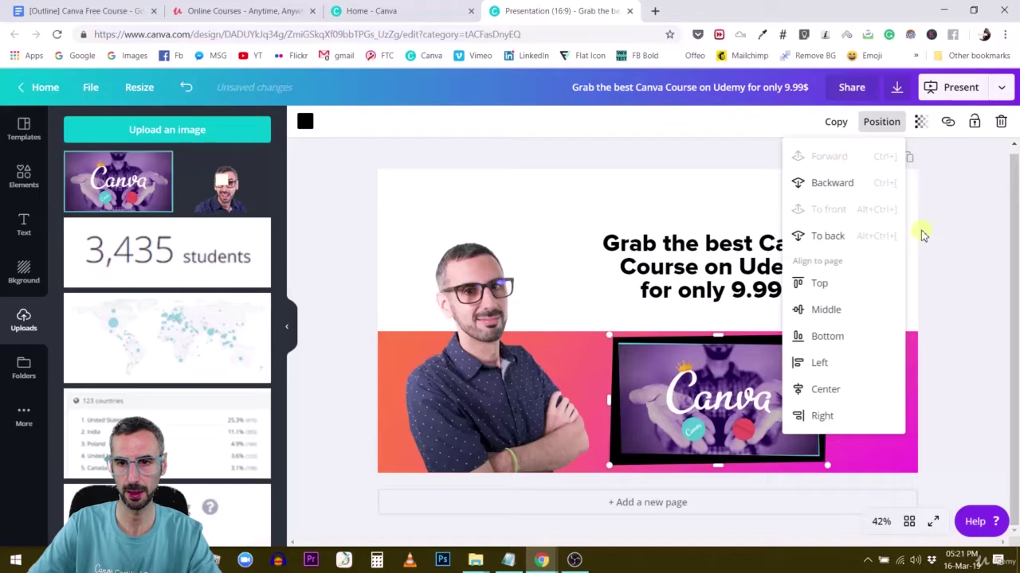
left_click(967, 257)
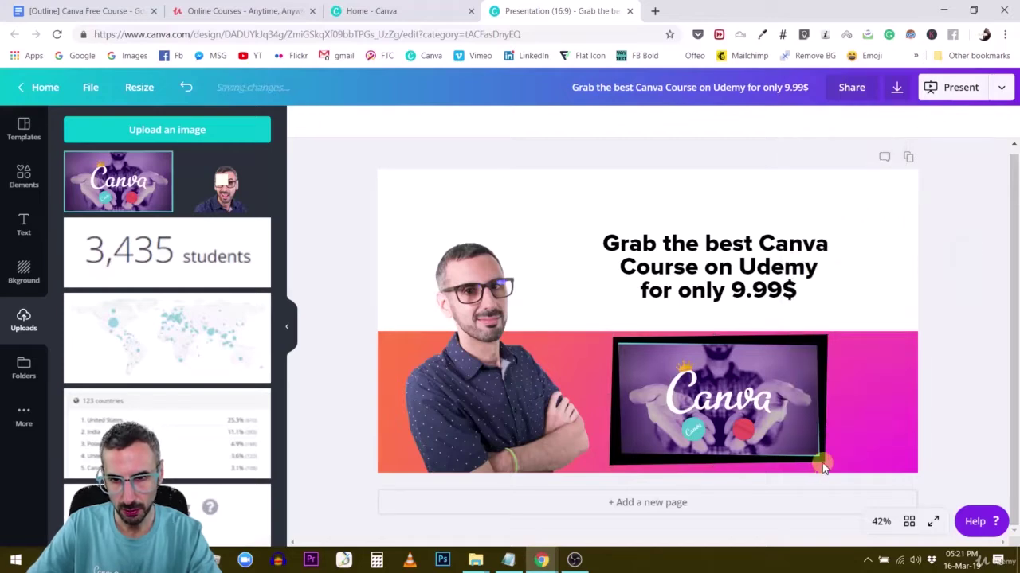
Tighten all four sides of the black frame so that they cover the thumbnail's turquoise border
left_click(823, 423)
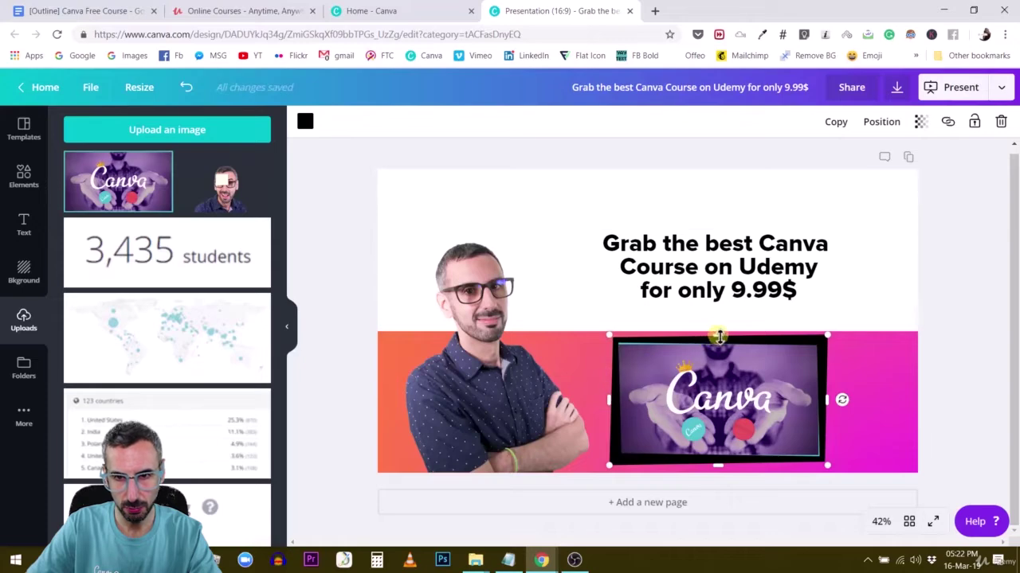
left_click_drag(721, 336, 723, 341)
left_click_drag(838, 408, 822, 405)
left_click_drag(718, 467, 722, 466)
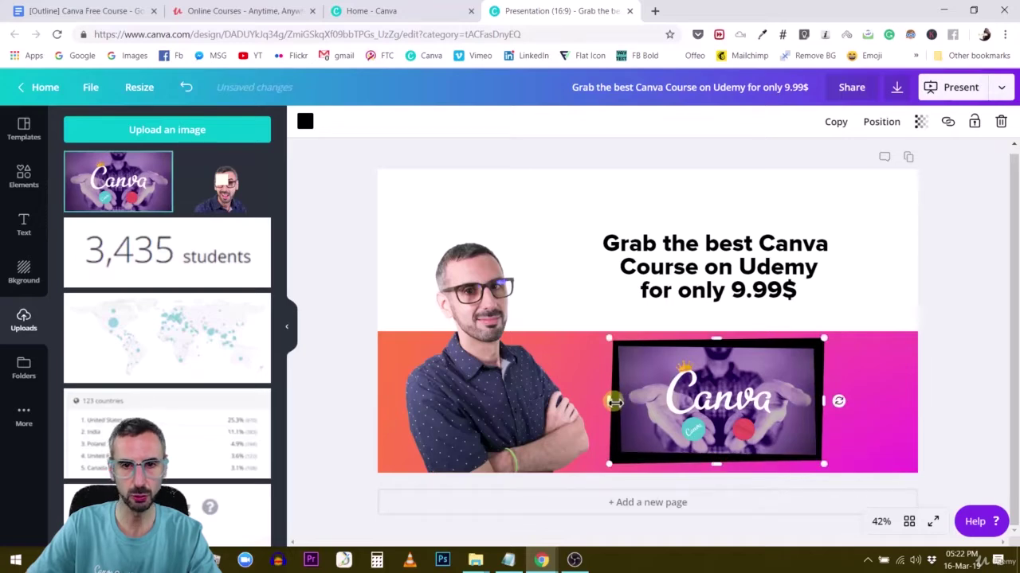
left_click_drag(614, 402, 619, 402)
left_click(956, 305)
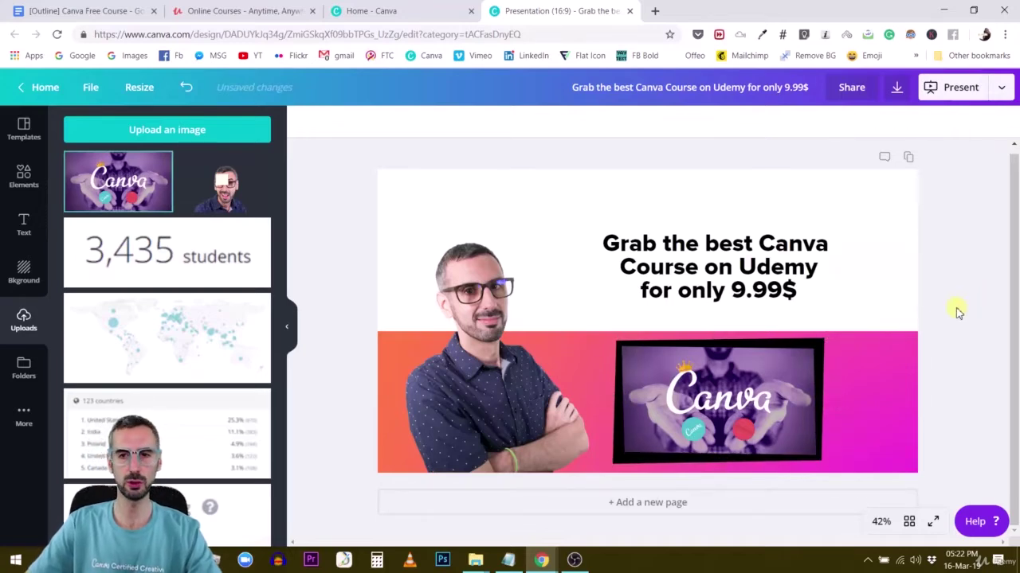
Group the frame with the Canva thumbnail and shift the group slightly within the gradient band
left_click_drag(980, 400, 770, 384)
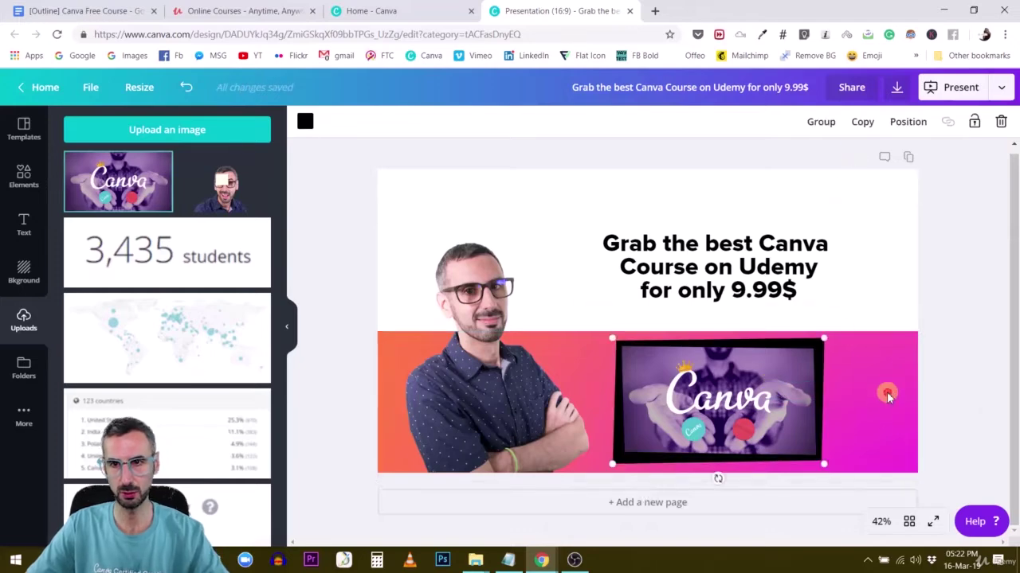
left_click(820, 123)
left_click_drag(732, 426, 715, 411)
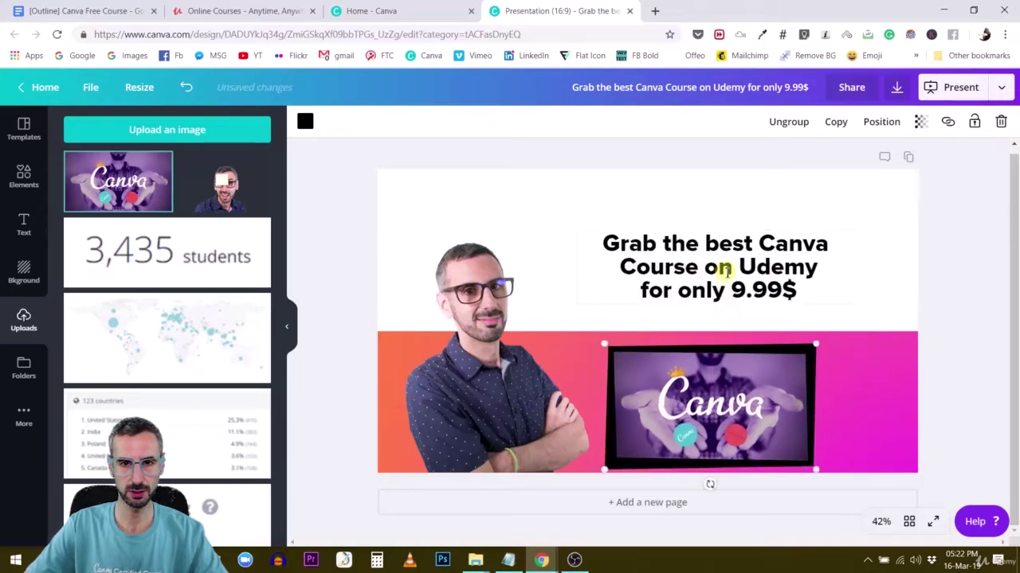
Swap the layout so that the framed thumbnail sits beside the portrait's head and the headline lies below it on the gradient band
left_click_drag(723, 268, 505, 222)
left_click(715, 396)
left_click_drag(715, 396, 721, 330)
left_click_drag(590, 259, 764, 421)
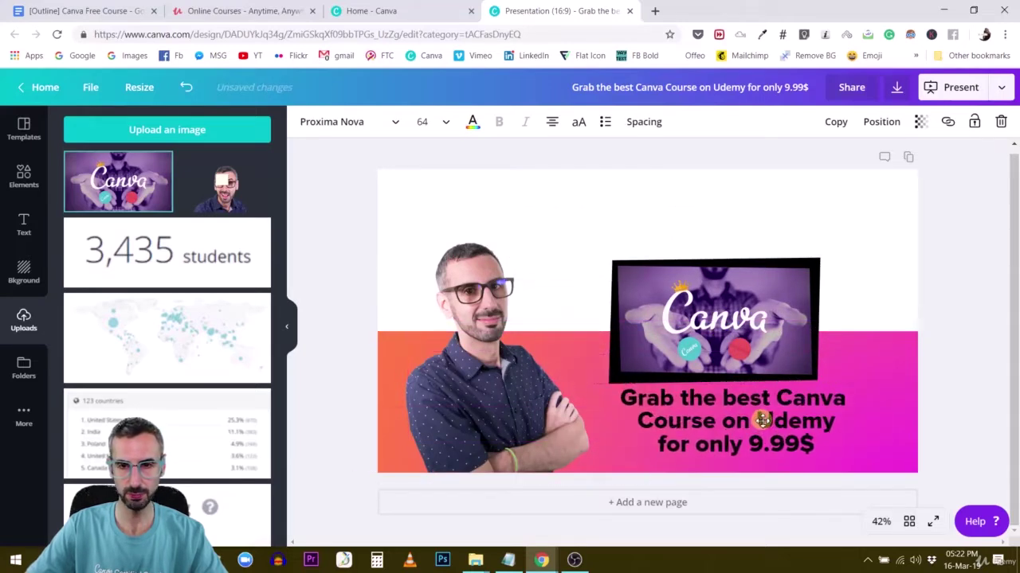
left_click_drag(715, 317, 705, 314)
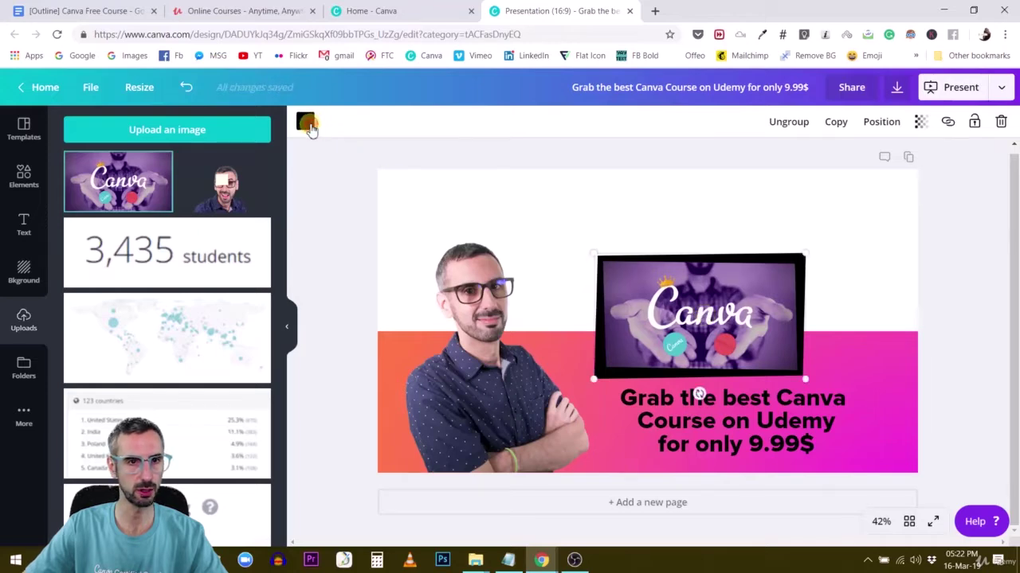
Recolour the grouped frame with the turquoise from Canva's Primary colours
left_click(306, 122)
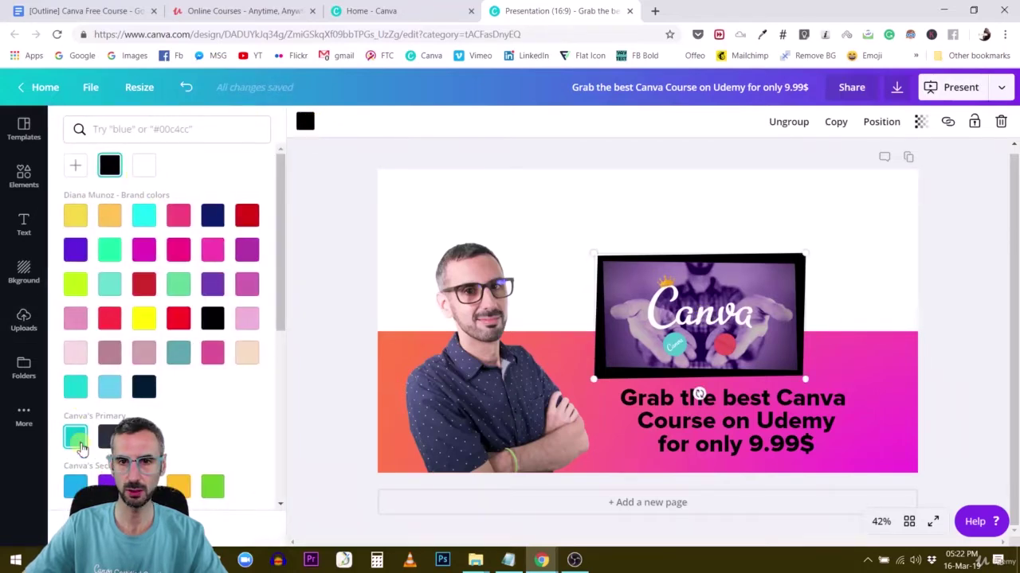
left_click(77, 438)
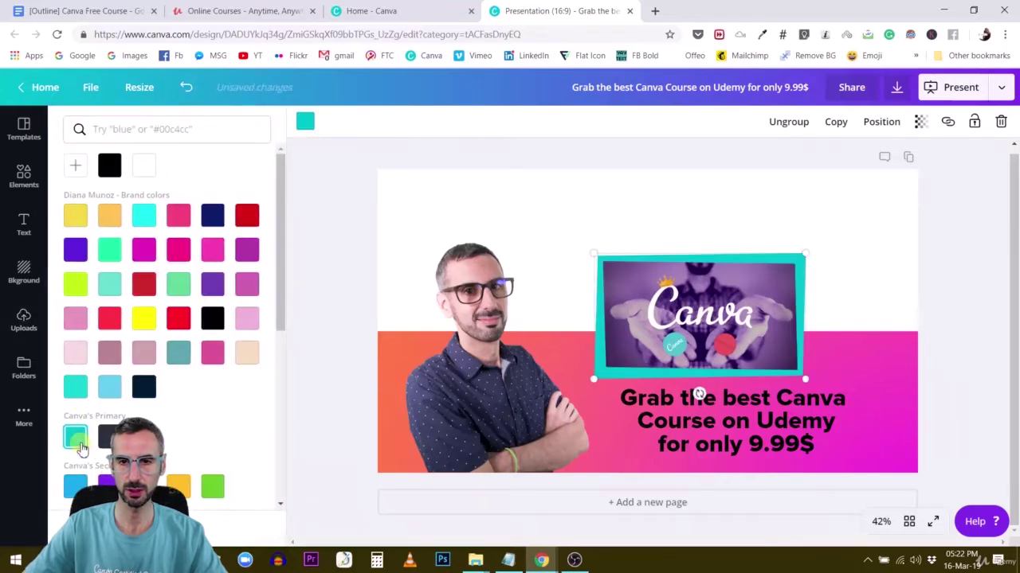
left_click(889, 245)
Remove "Grab" from the headline and capitalize its new start so it reads "The best Canva Course on Udemy for only 9.99$"
left_click(792, 423)
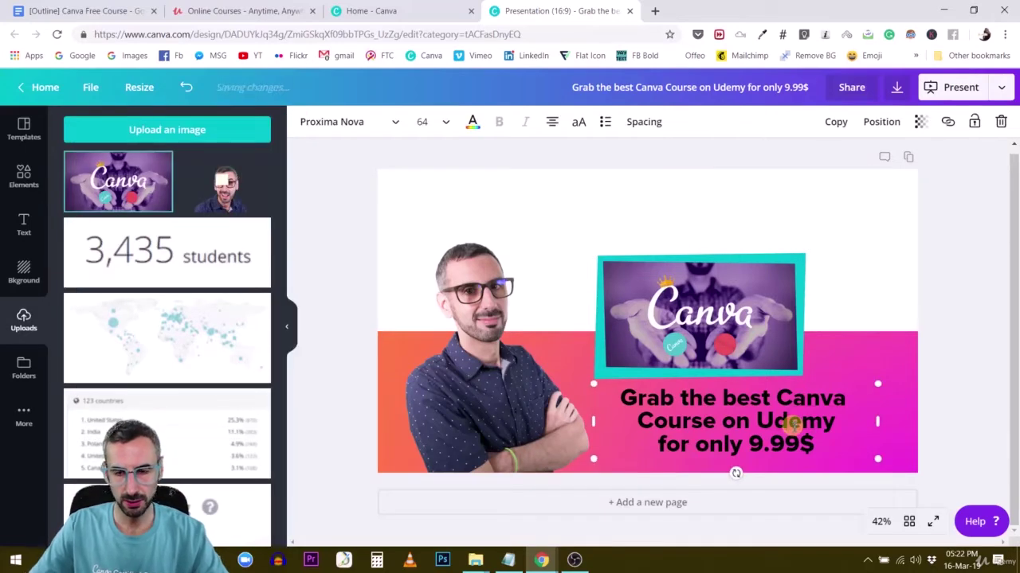
double_click(649, 398)
key("BackSpace")
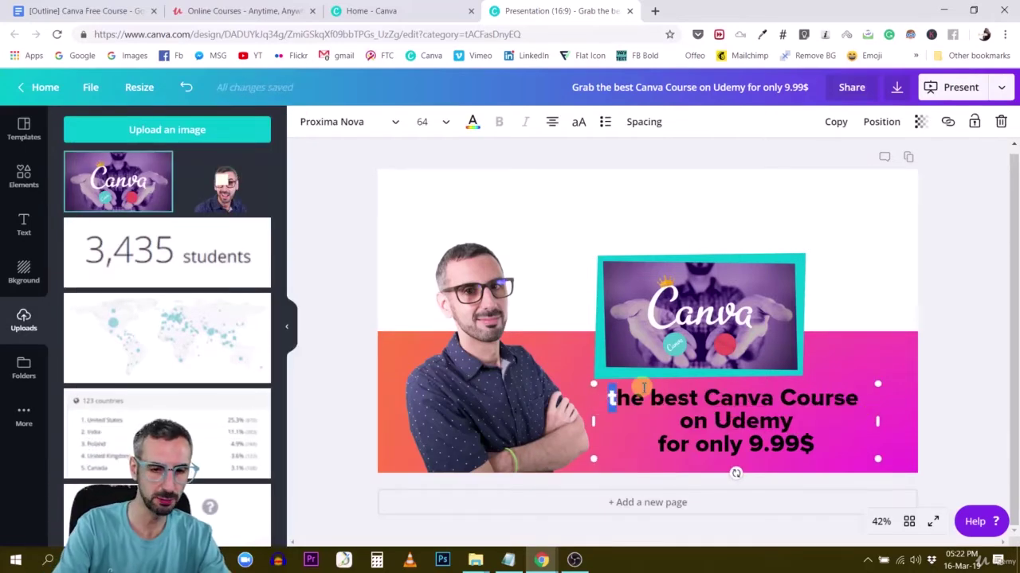
type("T")
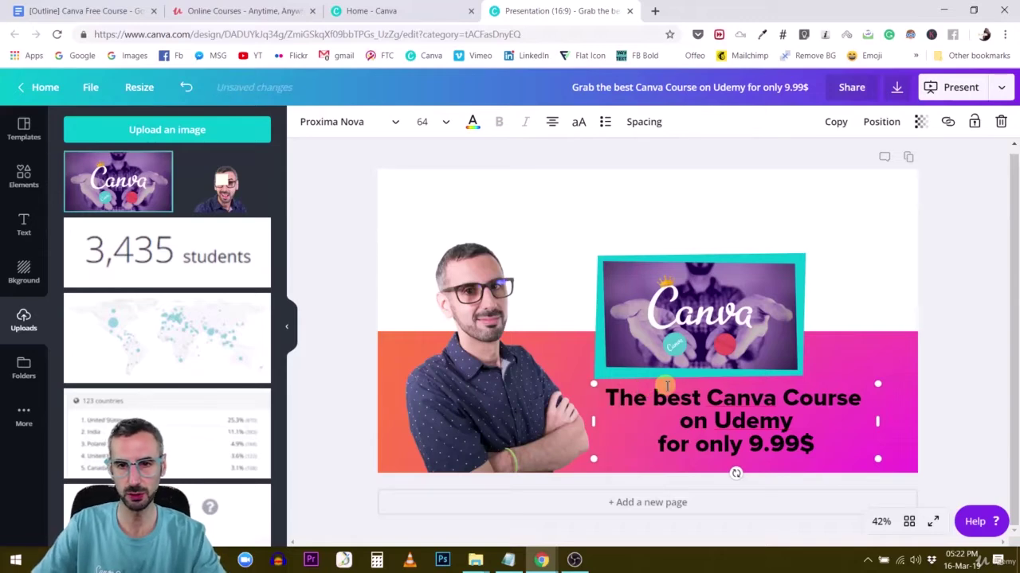
Delete "on Udemy" from the headline so it reads "The best Canva Course for only 9.99$"
left_click_drag(679, 421, 793, 421)
key("BackSpace")
key("Escape")
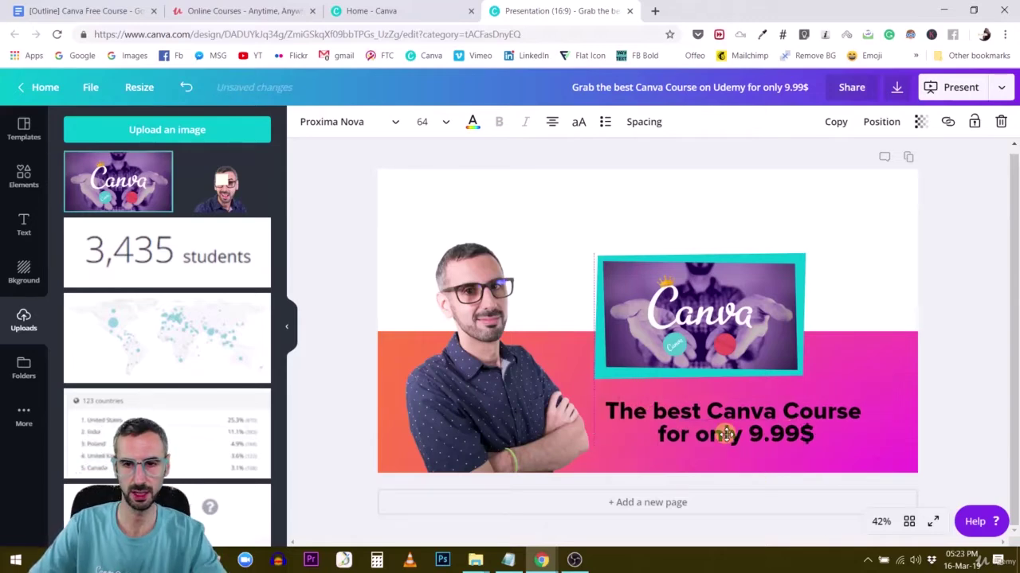
Shrink the headline to text size 49 beneath the framed thumbnail and nudge the framed thumbnail slightly upward
left_click_drag(726, 433, 726, 428)
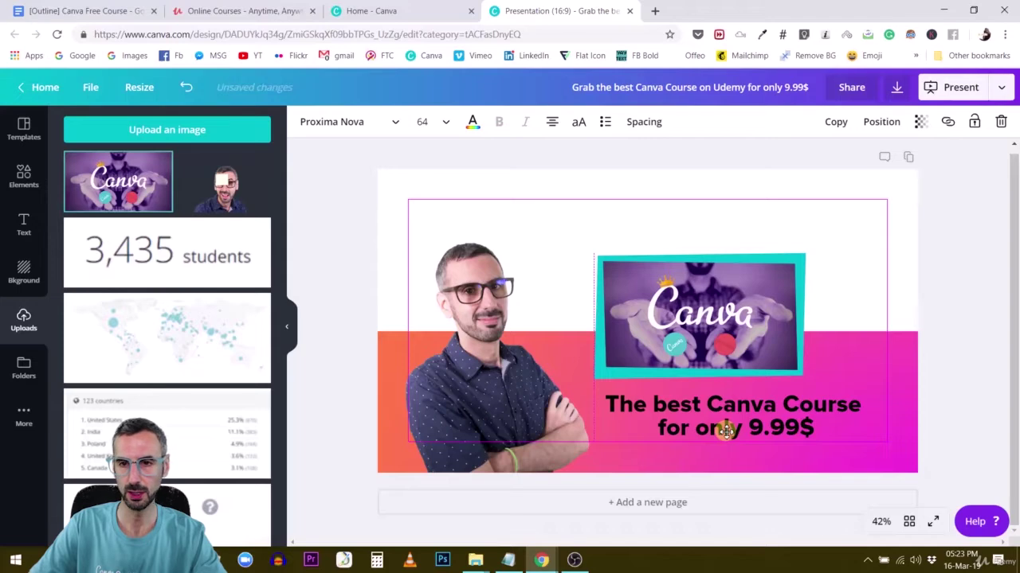
left_click_drag(881, 388, 812, 395)
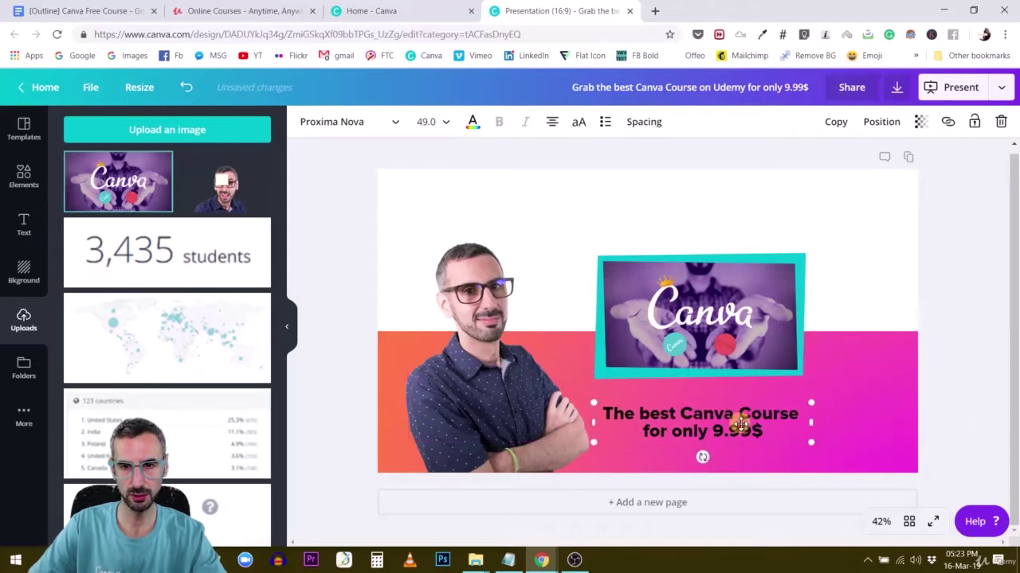
left_click_drag(740, 423, 741, 422)
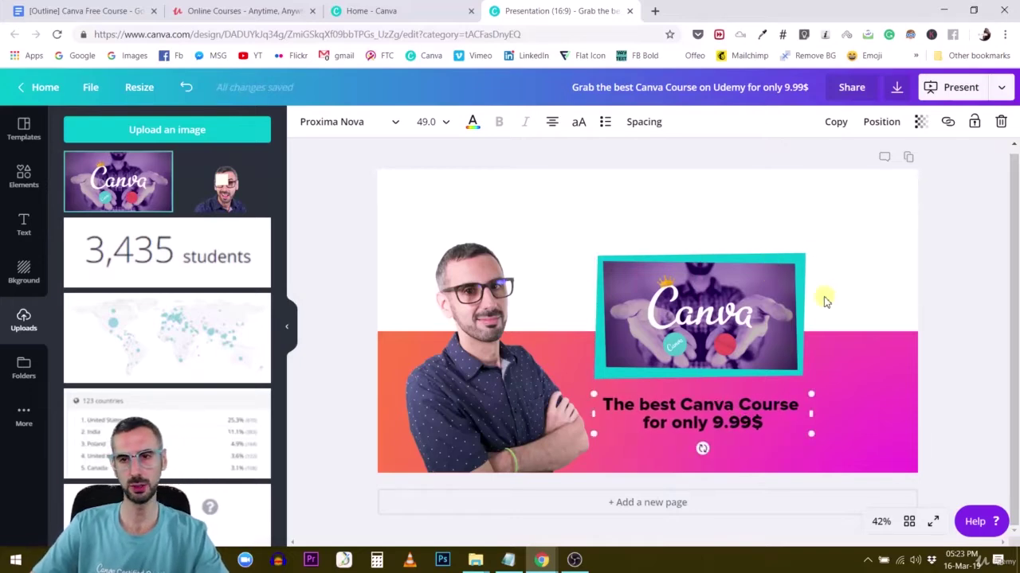
left_click(951, 301)
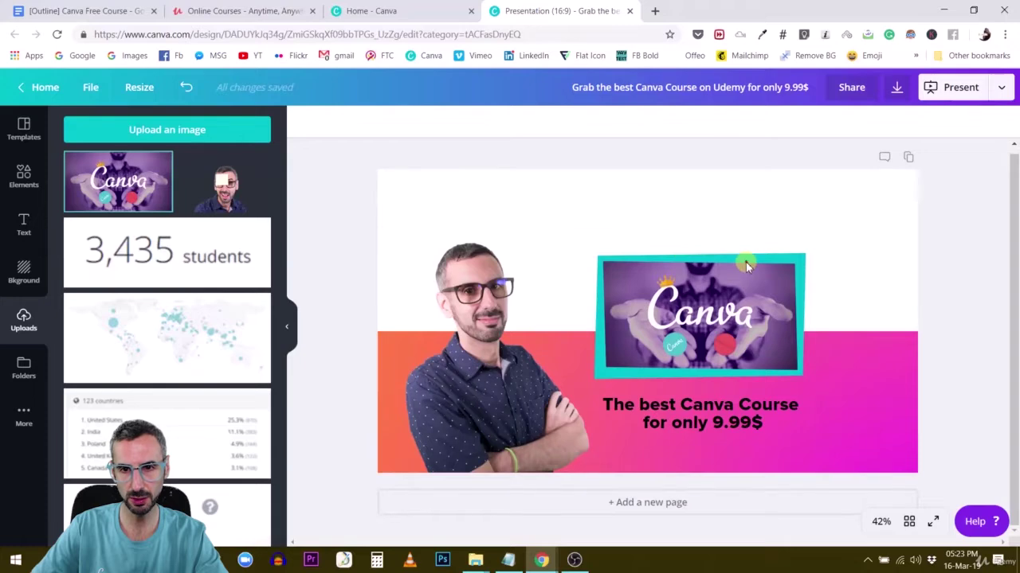
left_click_drag(746, 261, 743, 259)
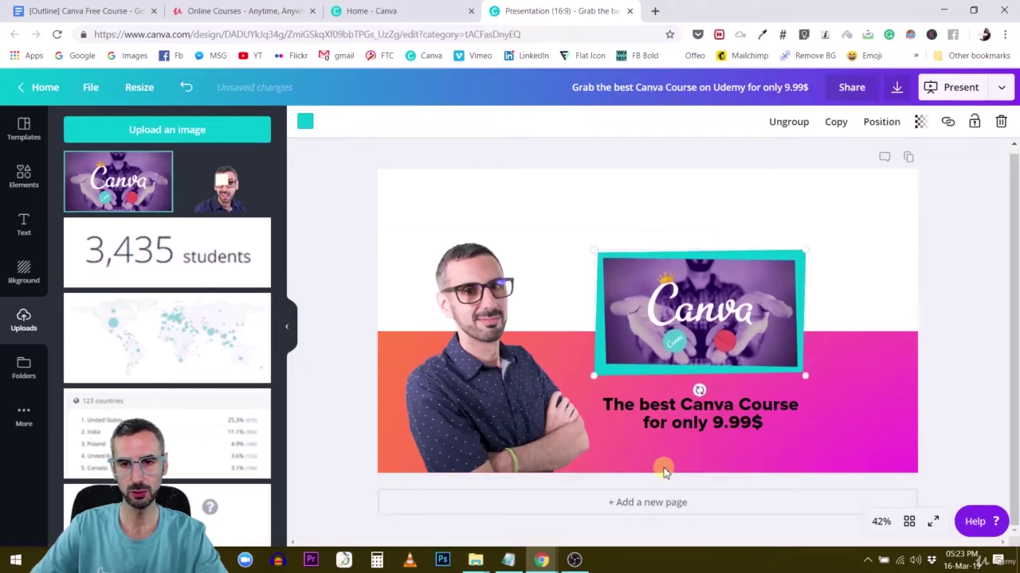
left_click(971, 271)
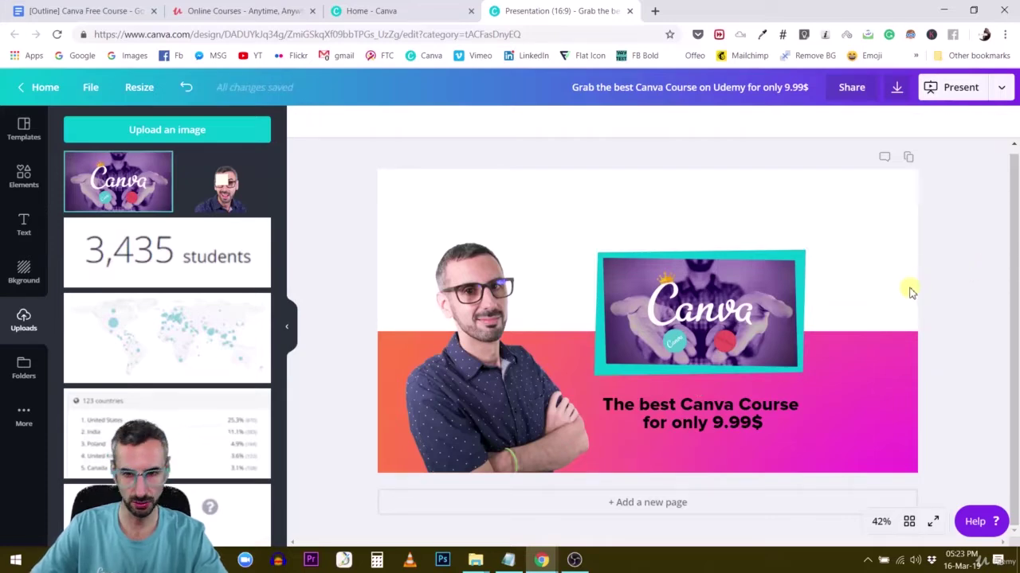
Search the elements for "arrows" and limit the results to free graphics
left_click(24, 177)
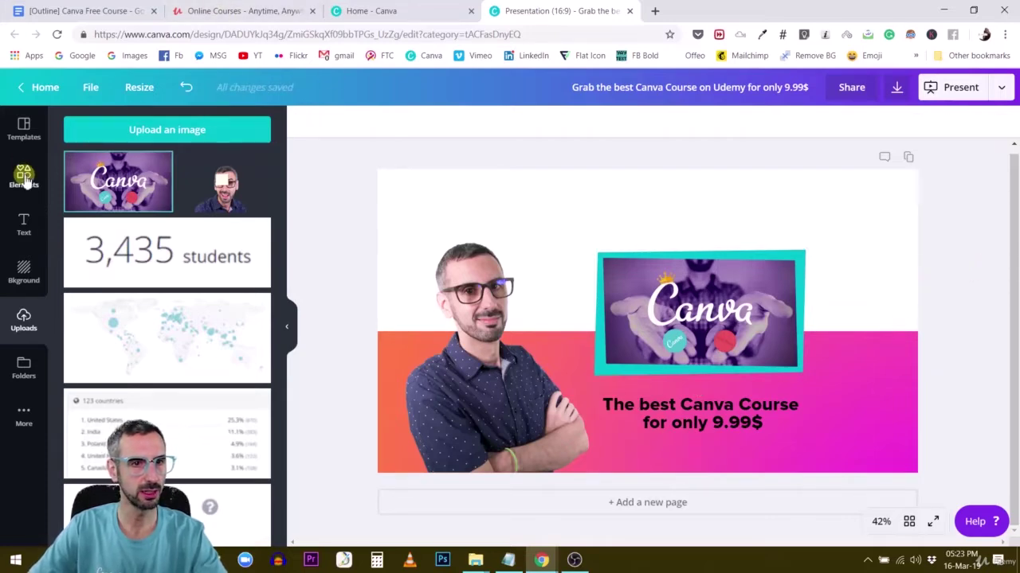
left_click(153, 132)
key("ctrl+a")
type("a")
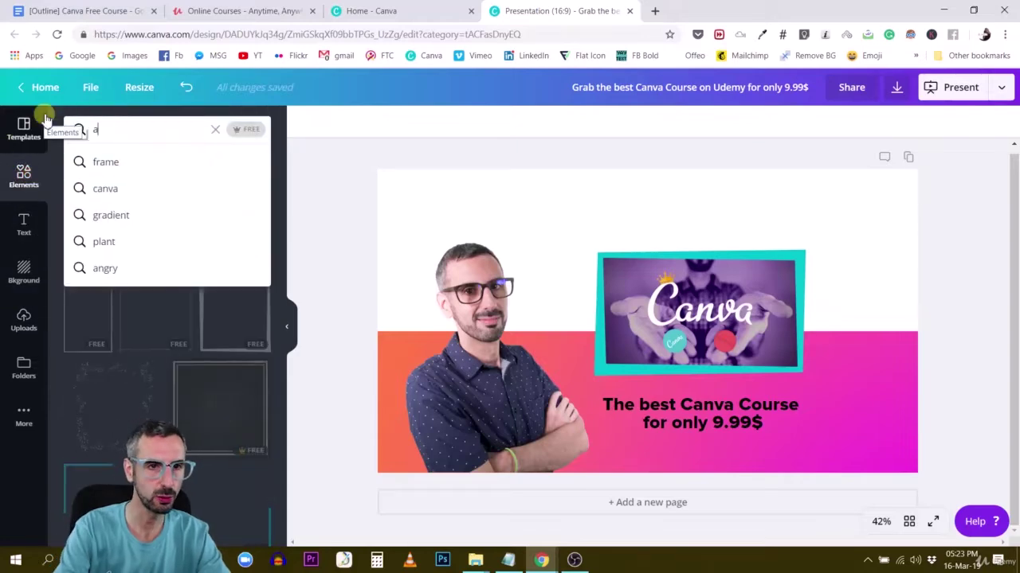
type("rrows")
key("Return")
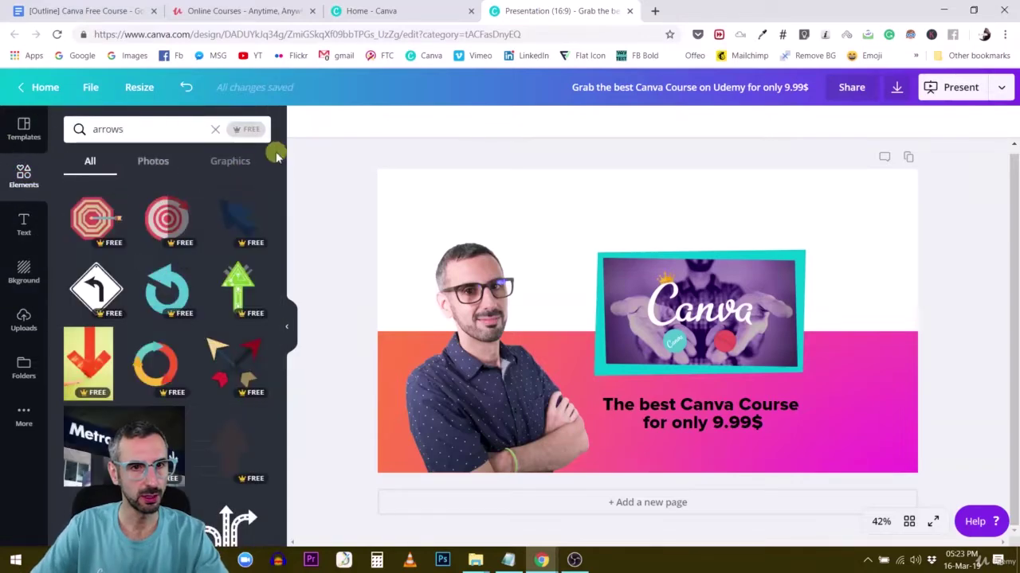
left_click(234, 162)
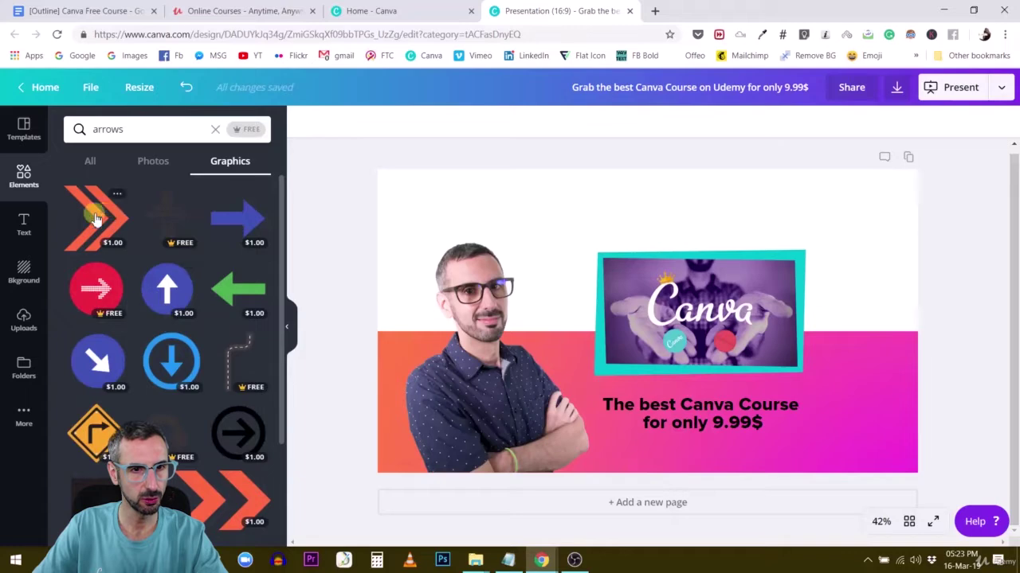
left_click(252, 129)
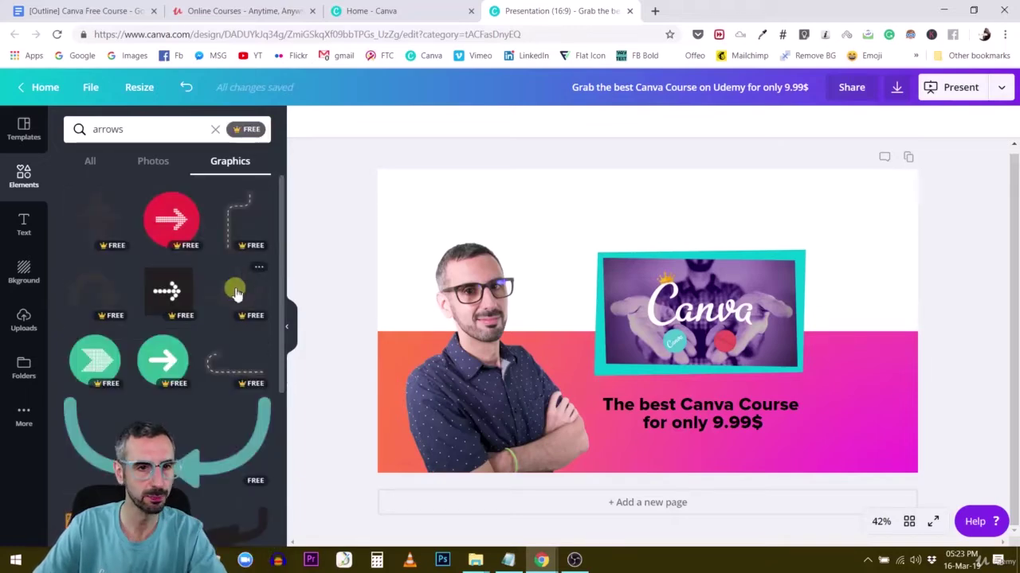
Add the grey downward chevron graphic and place two tiny stacked copies of it just below the headline
scroll(229, 412, "down", 3)
scroll(205, 388, "down", 10)
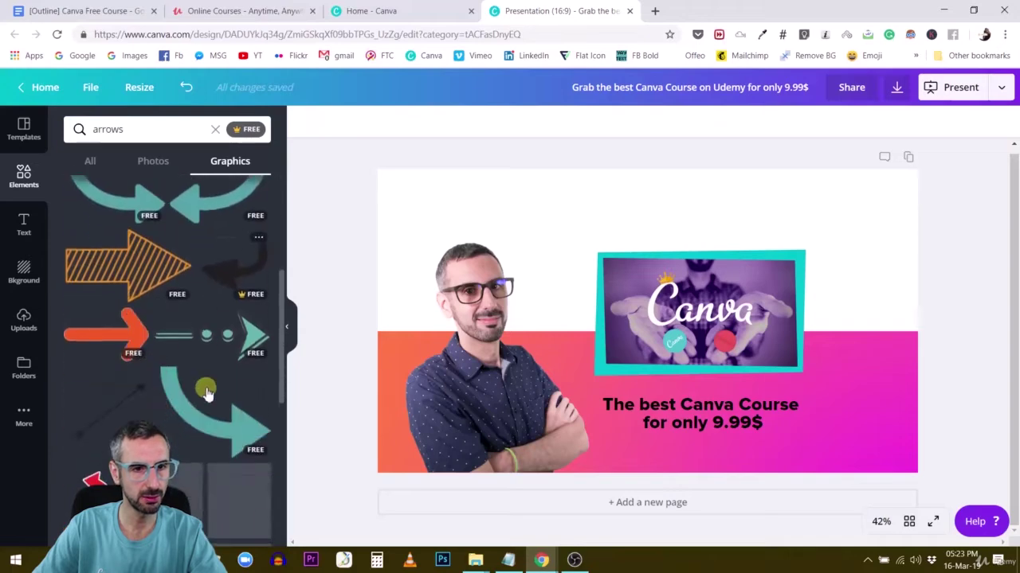
scroll(206, 383, "down", 4)
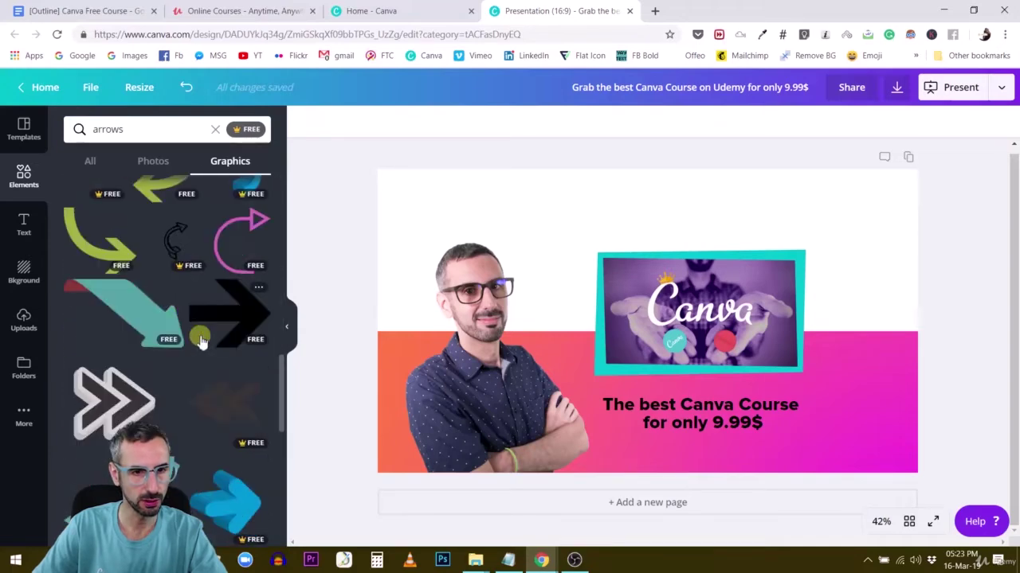
scroll(117, 416, "down", 4)
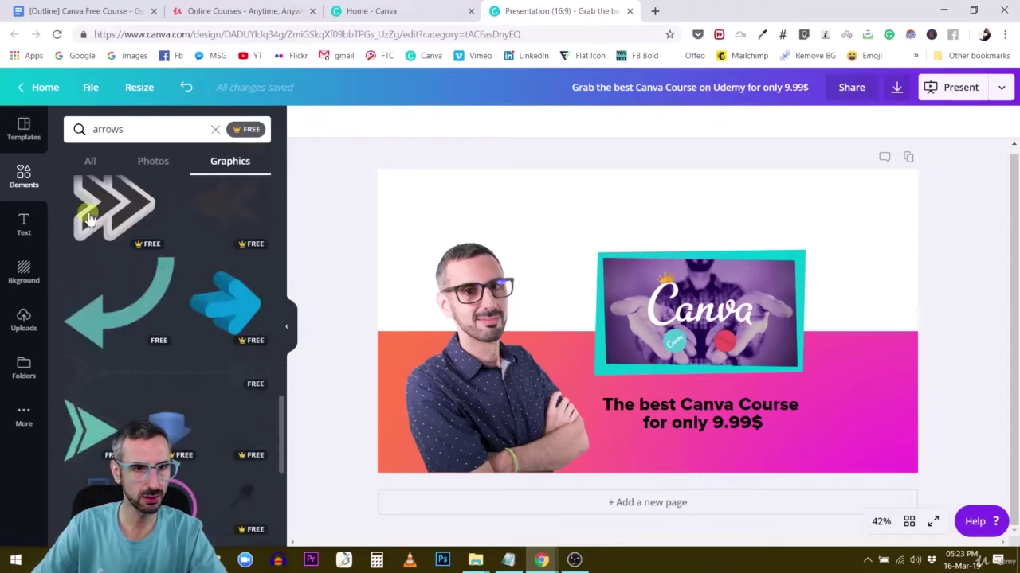
scroll(96, 239, "down", 8)
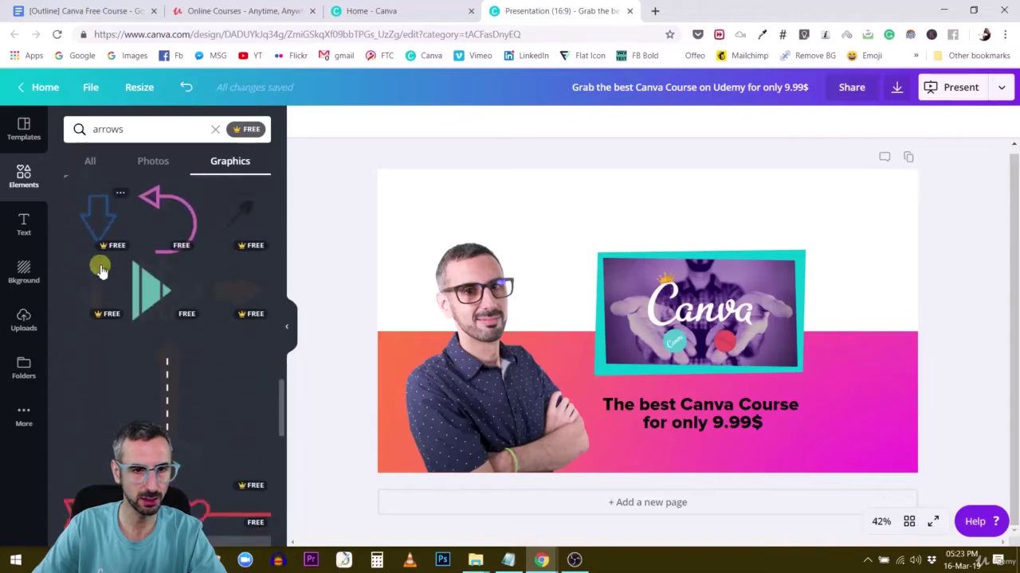
scroll(183, 288, "down", 10)
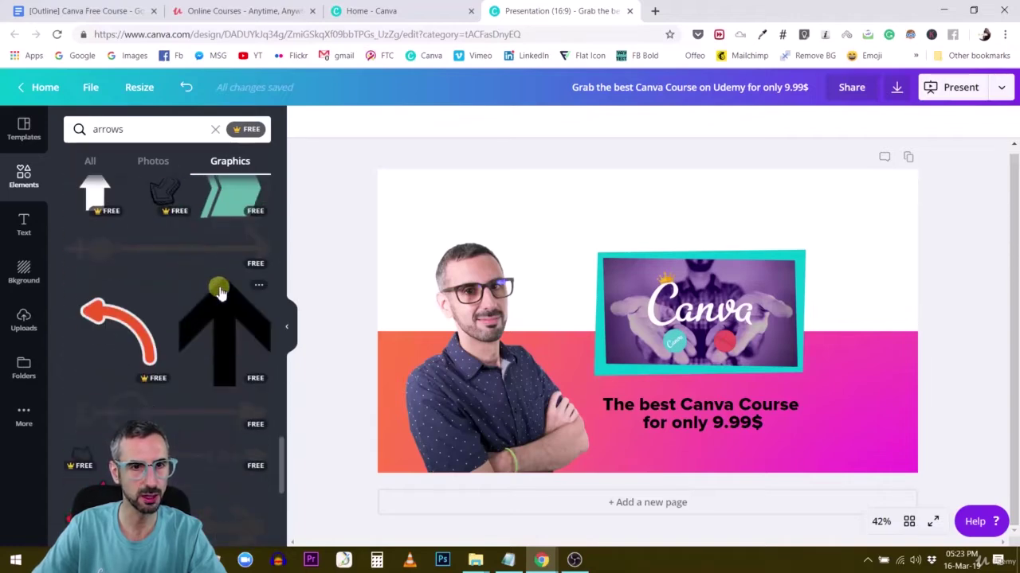
scroll(232, 315, "down", 5)
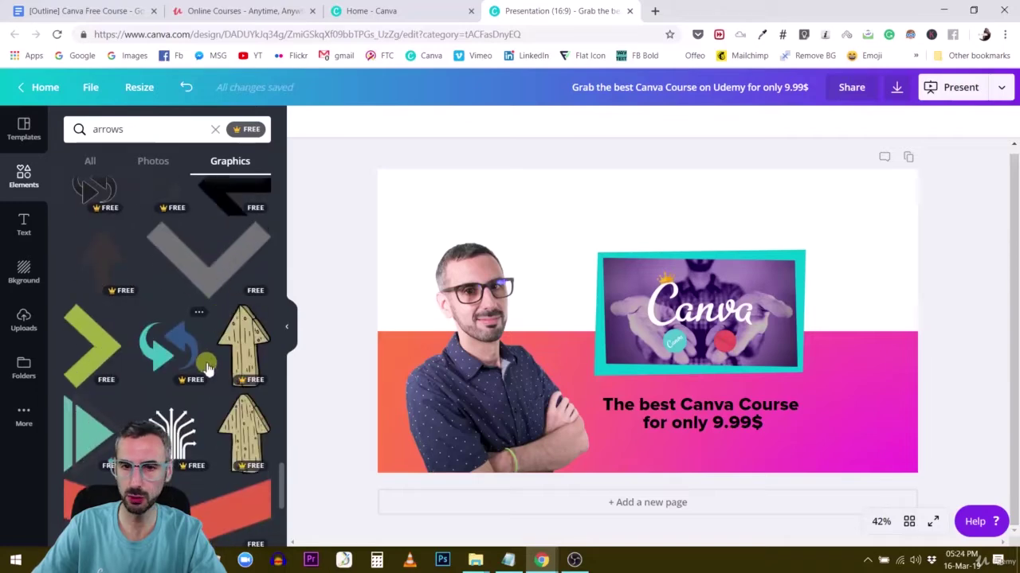
scroll(207, 363, "up", 2)
left_click(228, 347)
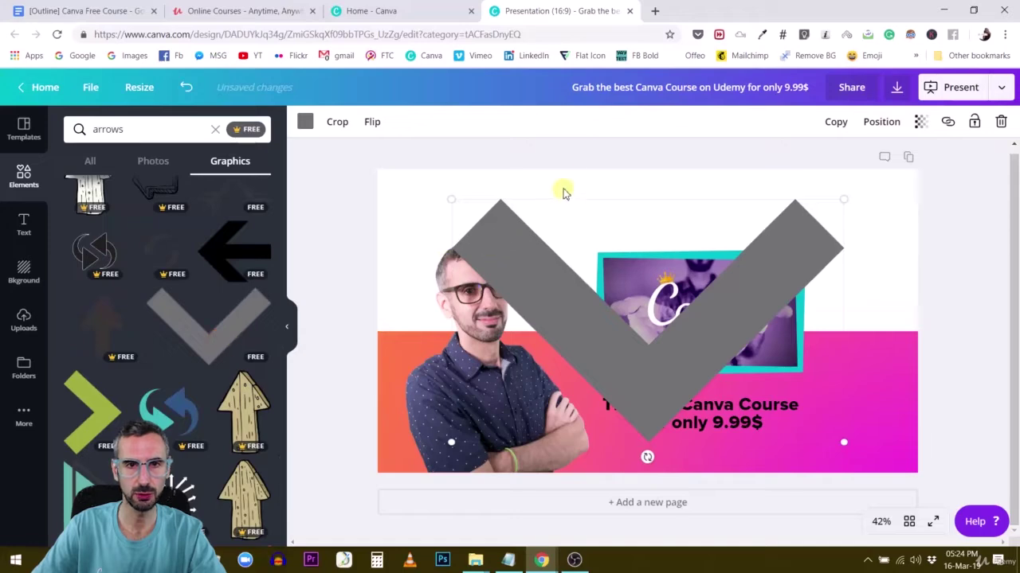
left_click_drag(566, 159, 704, 454)
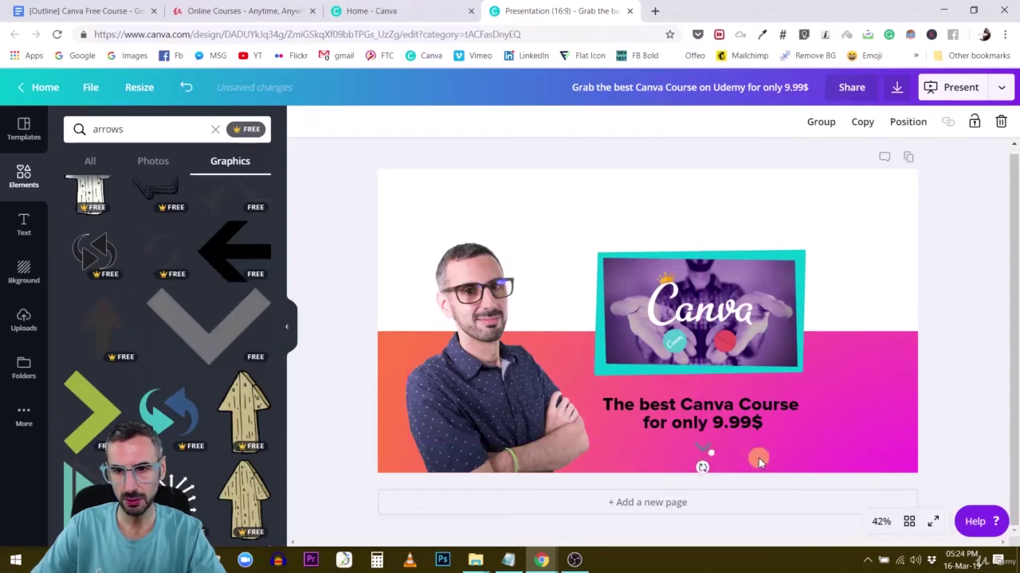
Recolour both small chevrons below the headline white
left_click(701, 450)
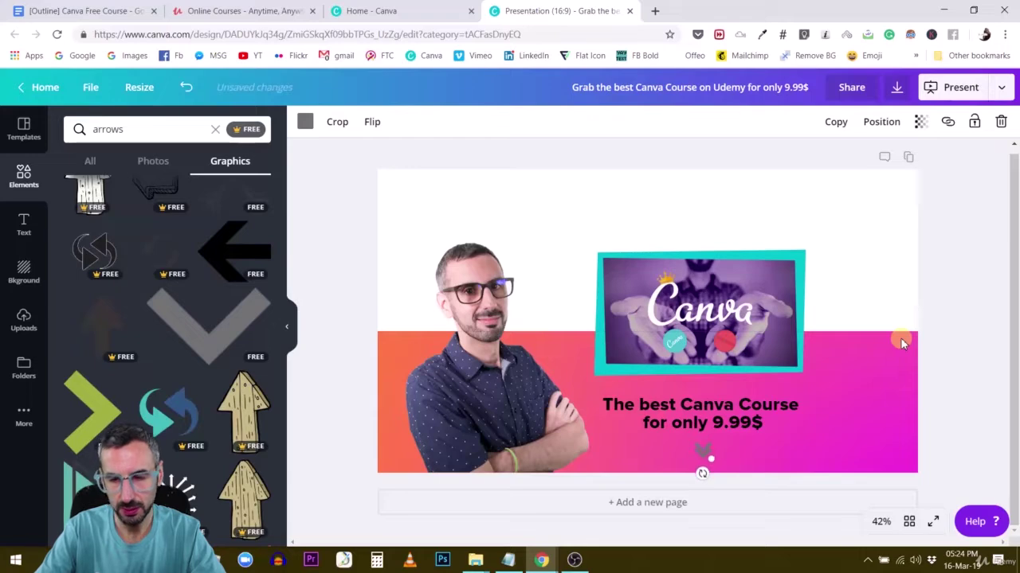
left_click(972, 377)
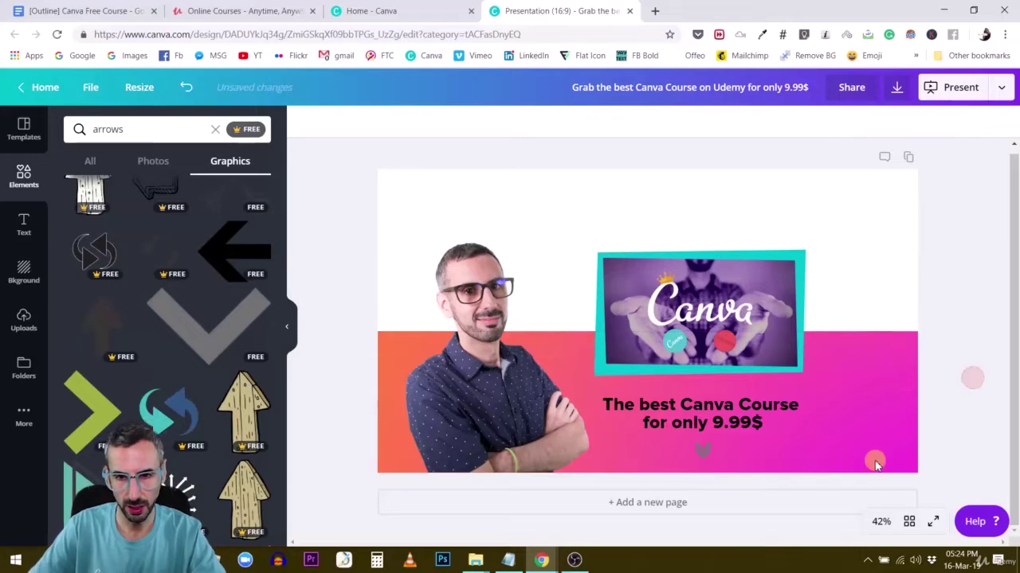
left_click(701, 455)
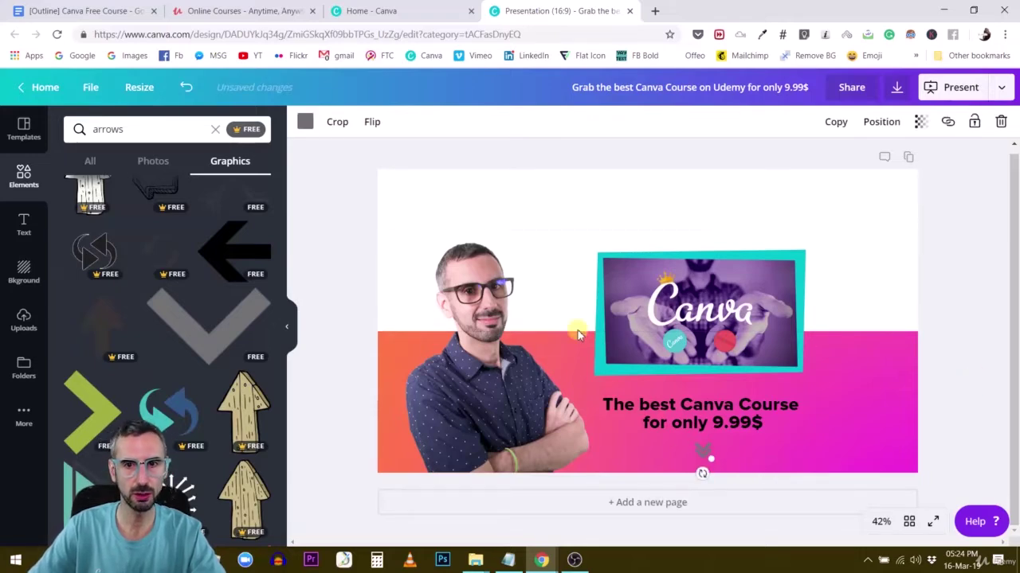
left_click(306, 122)
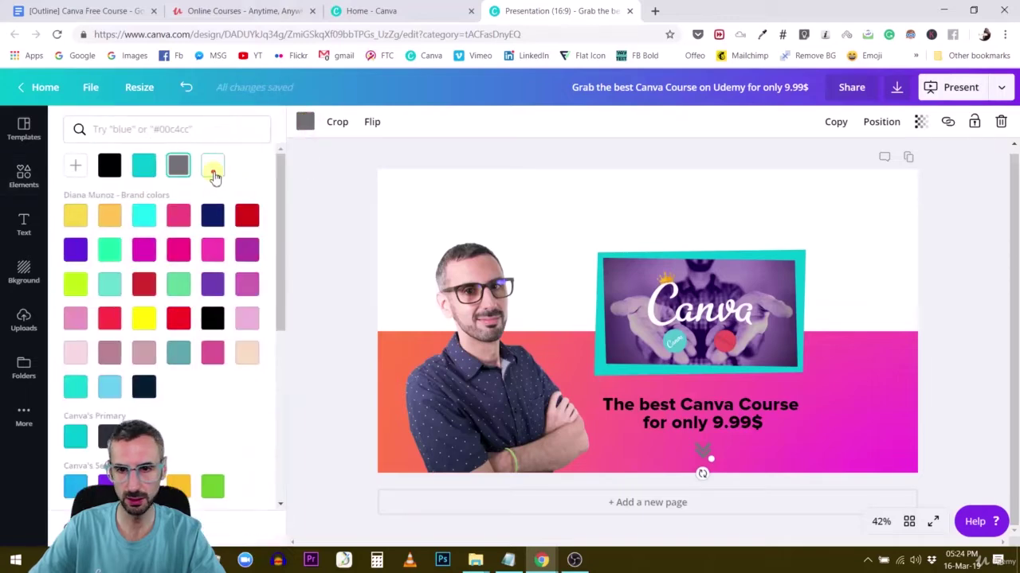
left_click(212, 166)
left_click(964, 289)
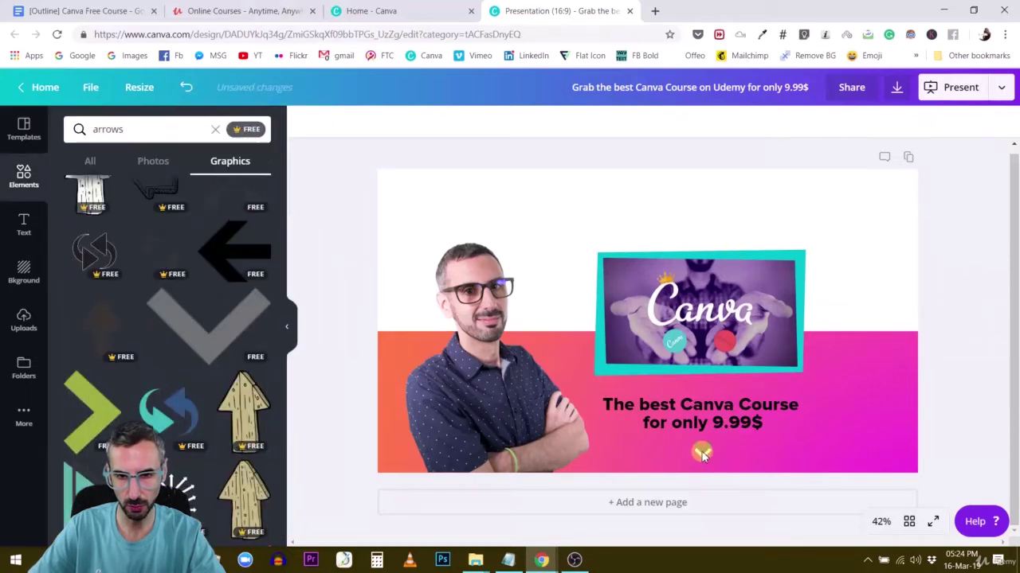
left_click(701, 449)
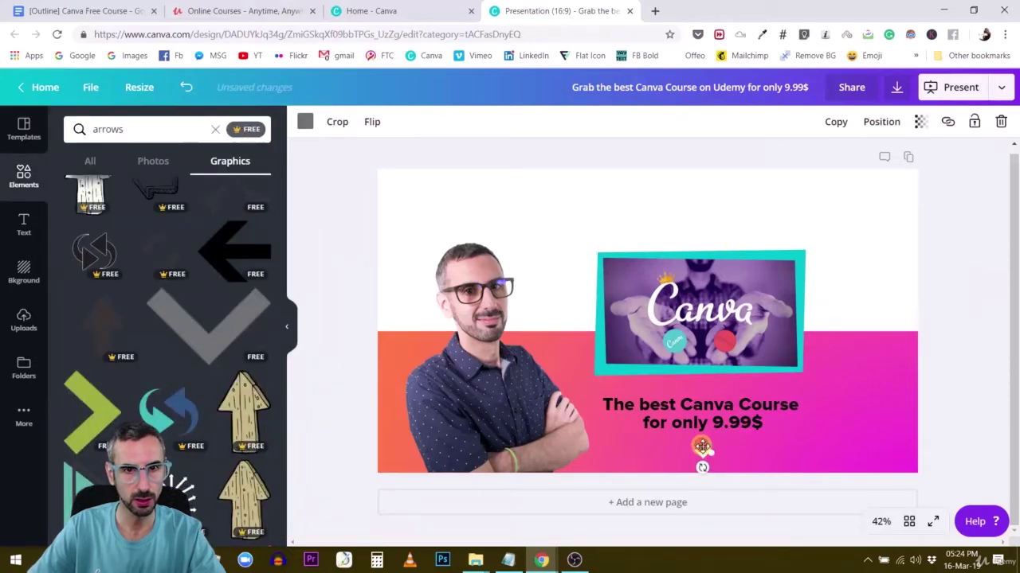
left_click(307, 123)
left_click(213, 165)
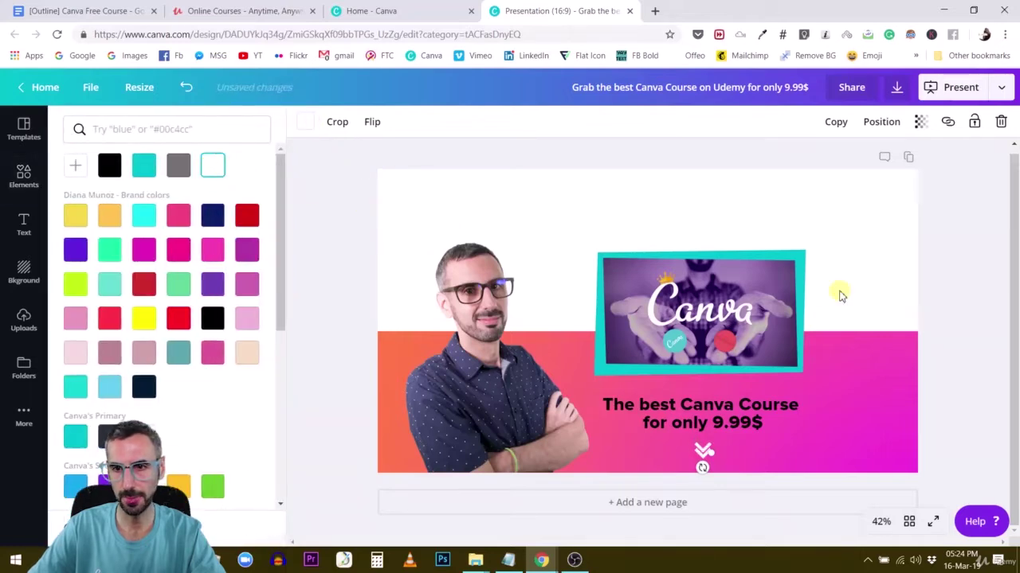
left_click(952, 315)
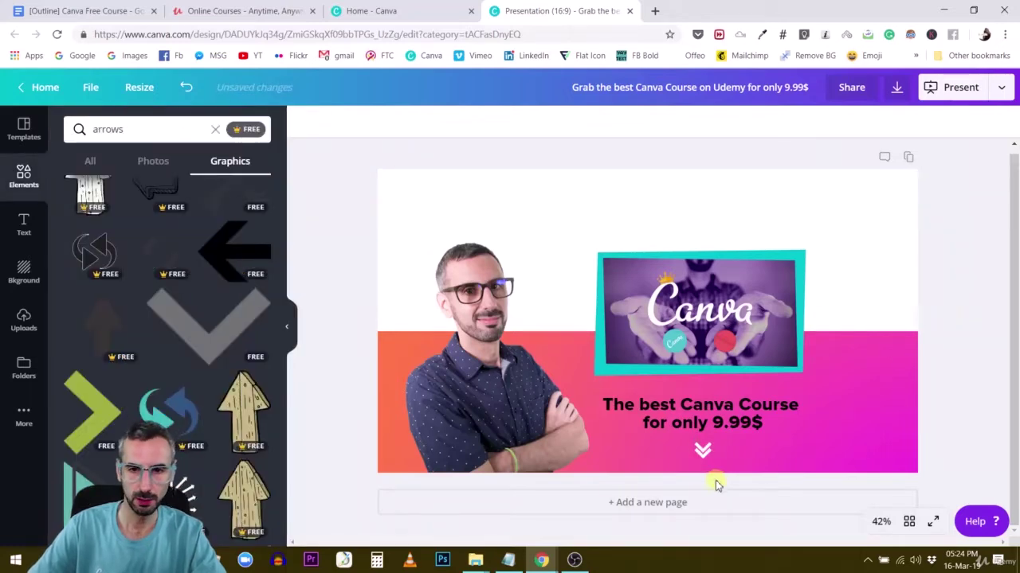
Lock the portrait, the framed Canva thumbnail and the gradient band in place
left_click_drag(703, 452, 704, 452)
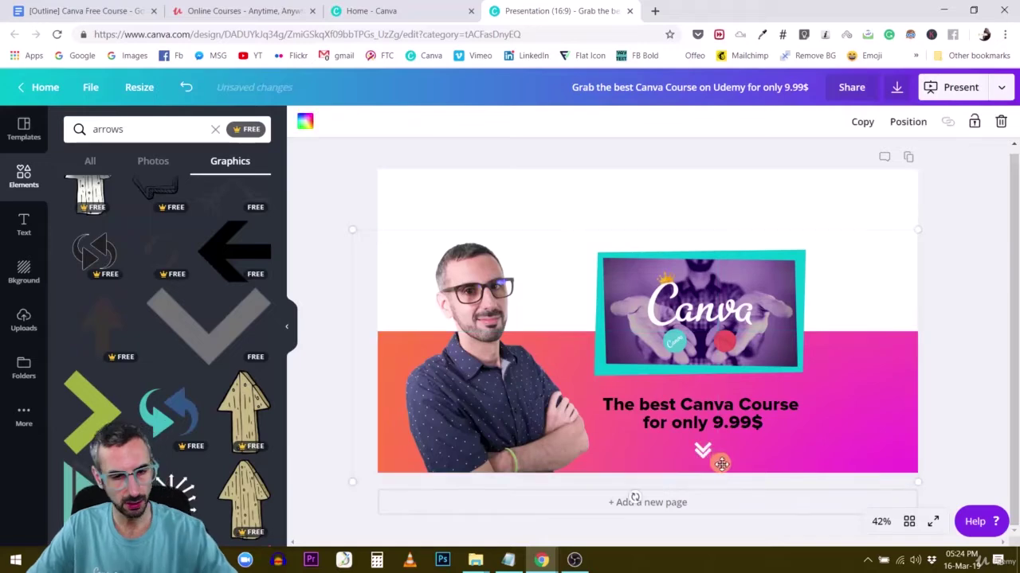
left_click(510, 344)
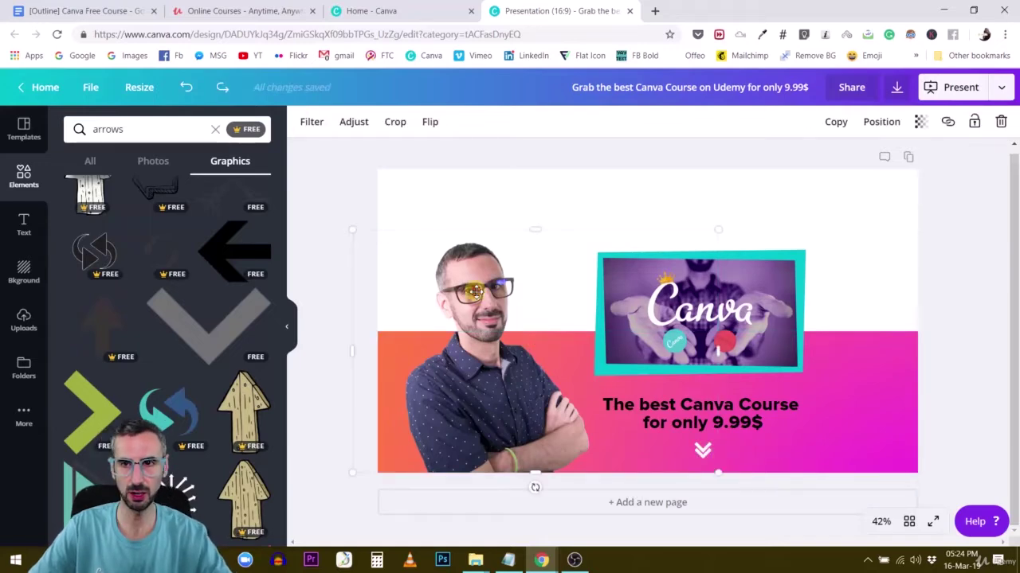
left_click(972, 123)
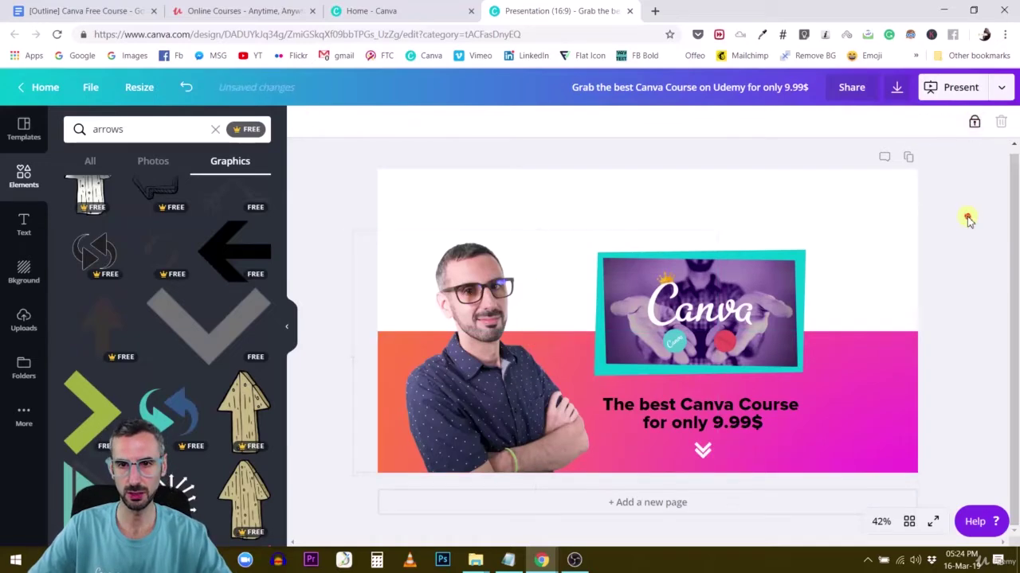
left_click(776, 281)
left_click(974, 124)
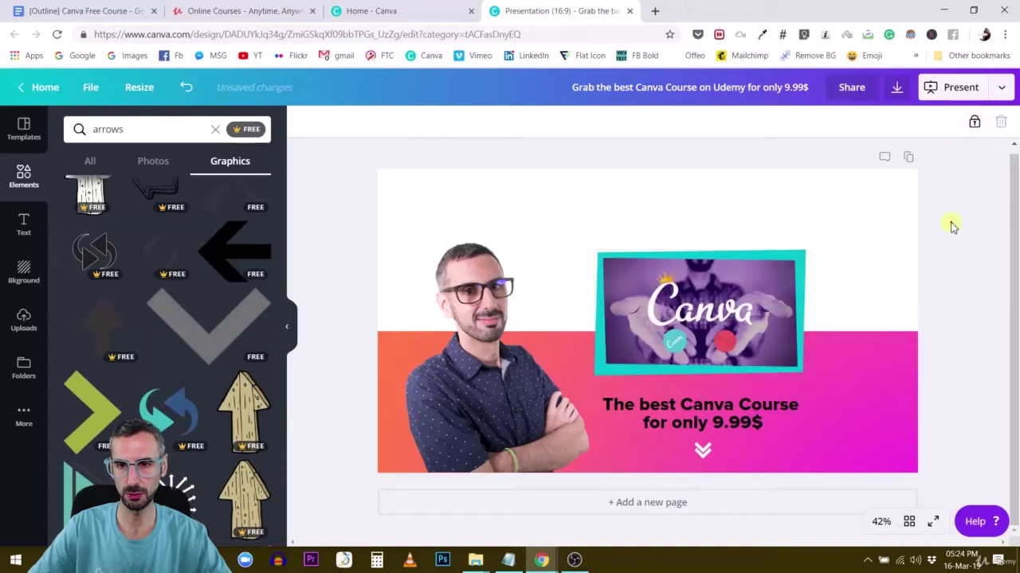
left_click(884, 355)
left_click(973, 123)
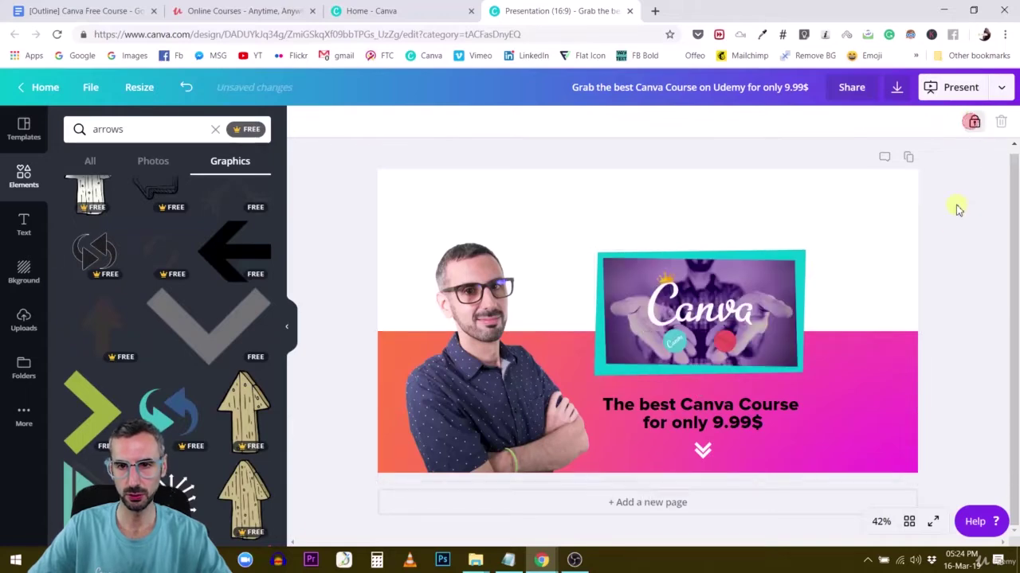
Group the two white chevrons and adjust the group's position beneath the headline
left_click(702, 451)
left_click_drag(799, 466, 703, 480)
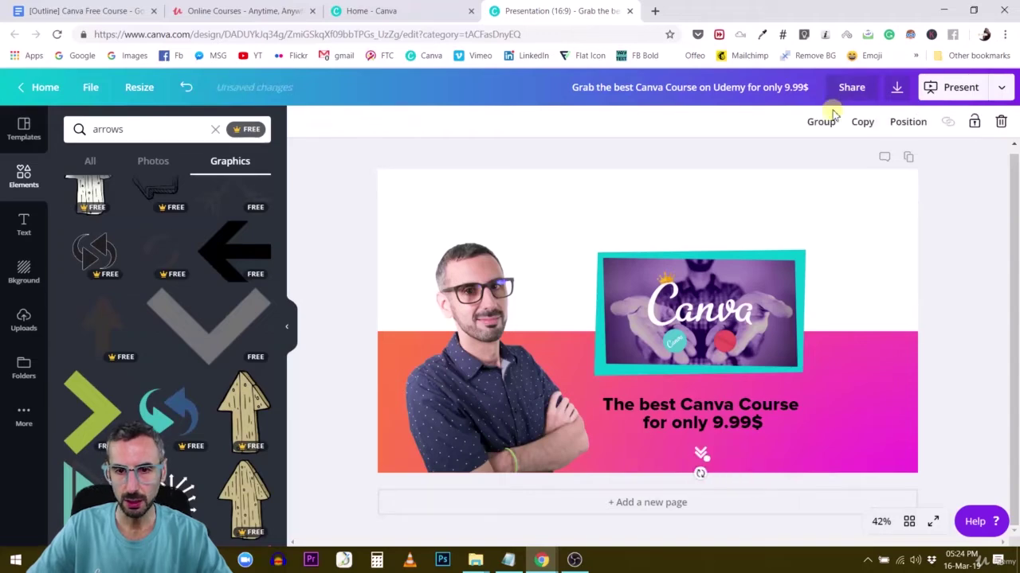
left_click(820, 122)
left_click(704, 453)
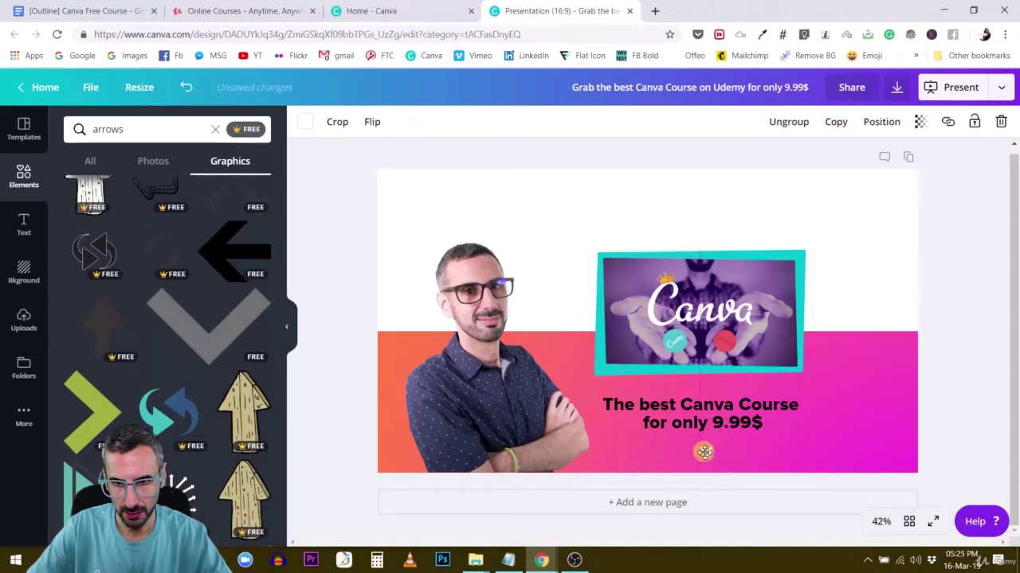
Apply the blue zigzag-pattern background to the promotional page and recolour it white
left_click(937, 360)
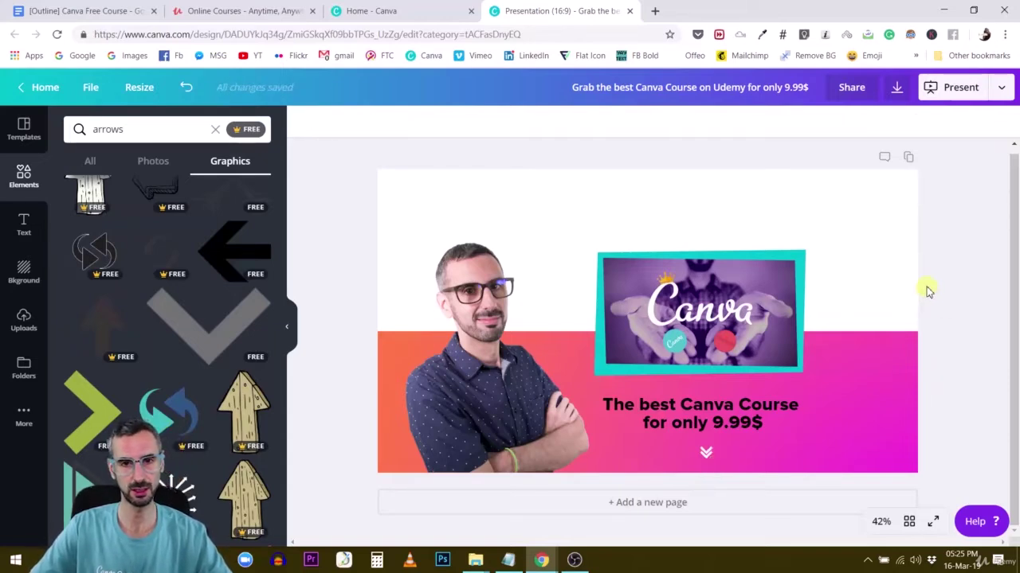
scroll(931, 287, "up", 1)
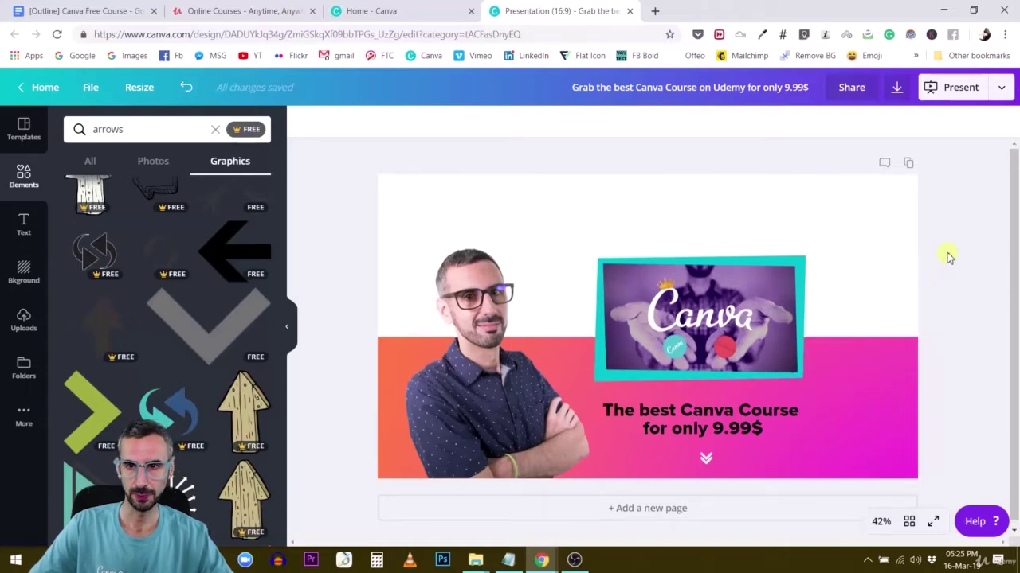
left_click(871, 192)
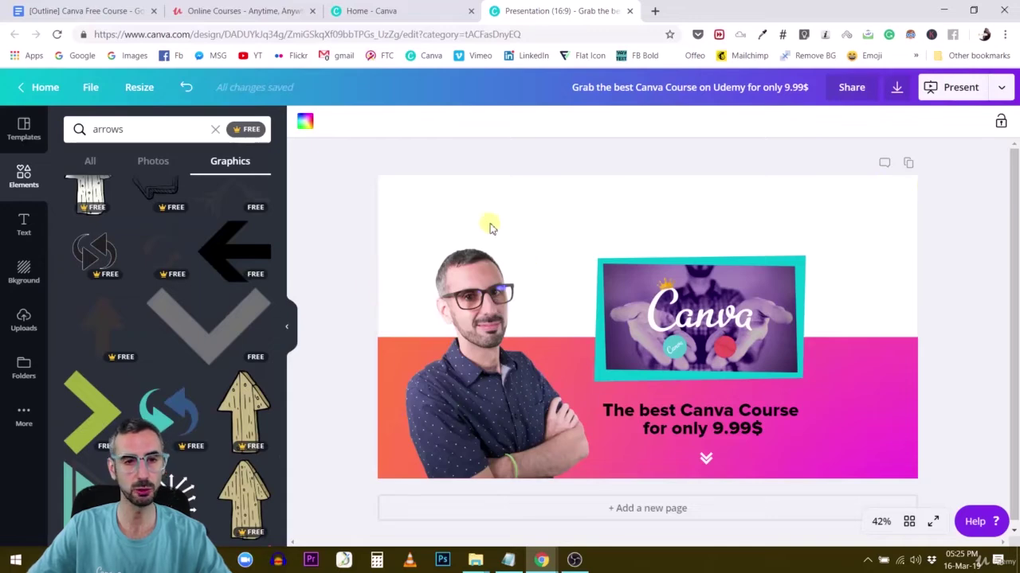
mouse_move(122, 235)
left_click(11, 280)
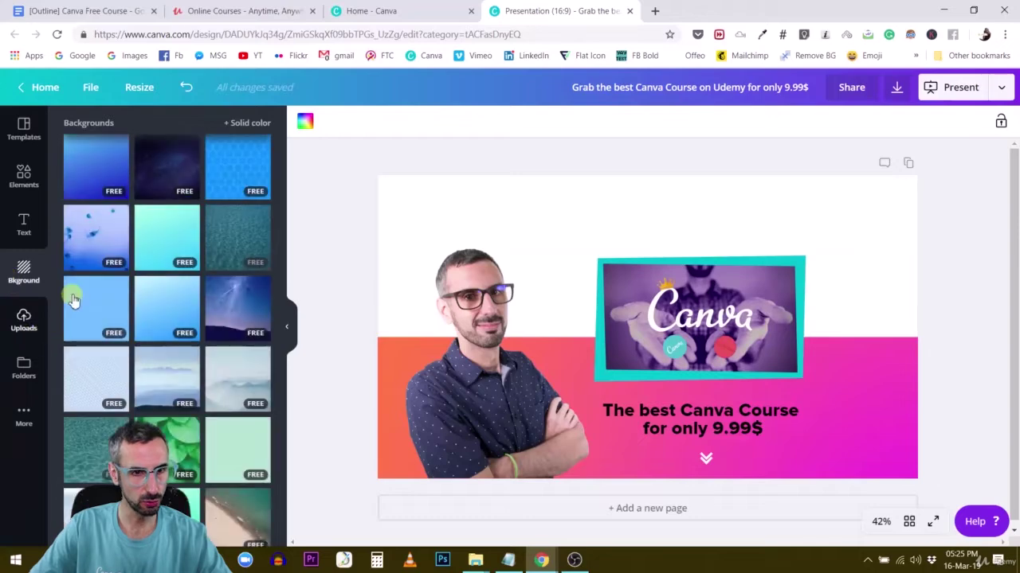
left_click(263, 177)
left_click(302, 127)
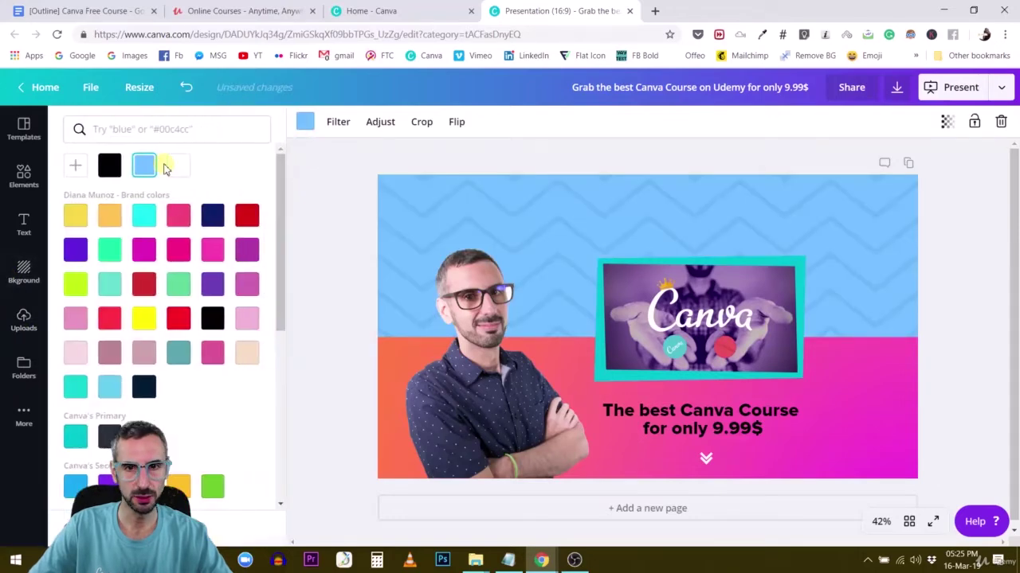
left_click(180, 167)
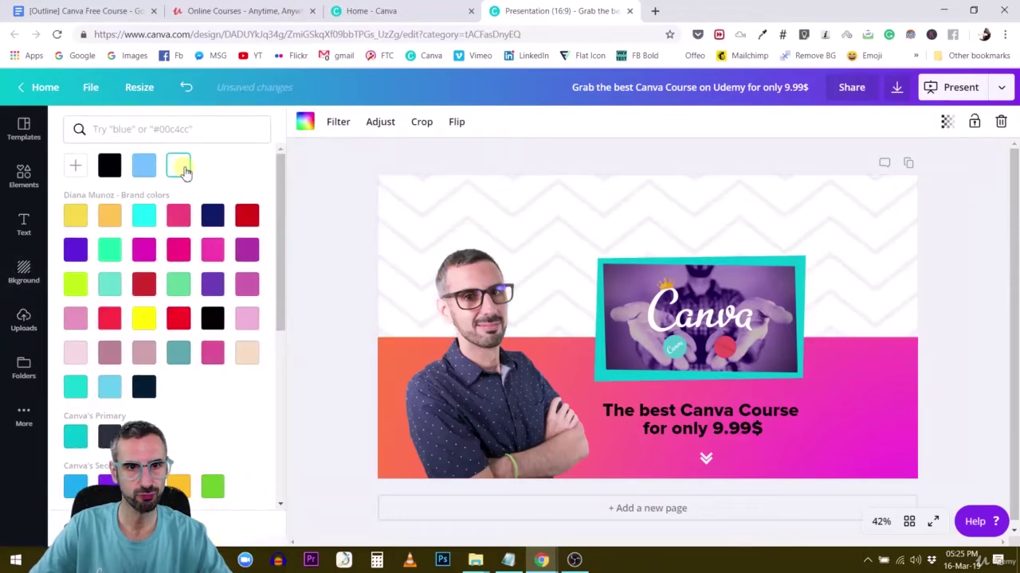
Set the zigzag background's transparency to 40
left_click(952, 124)
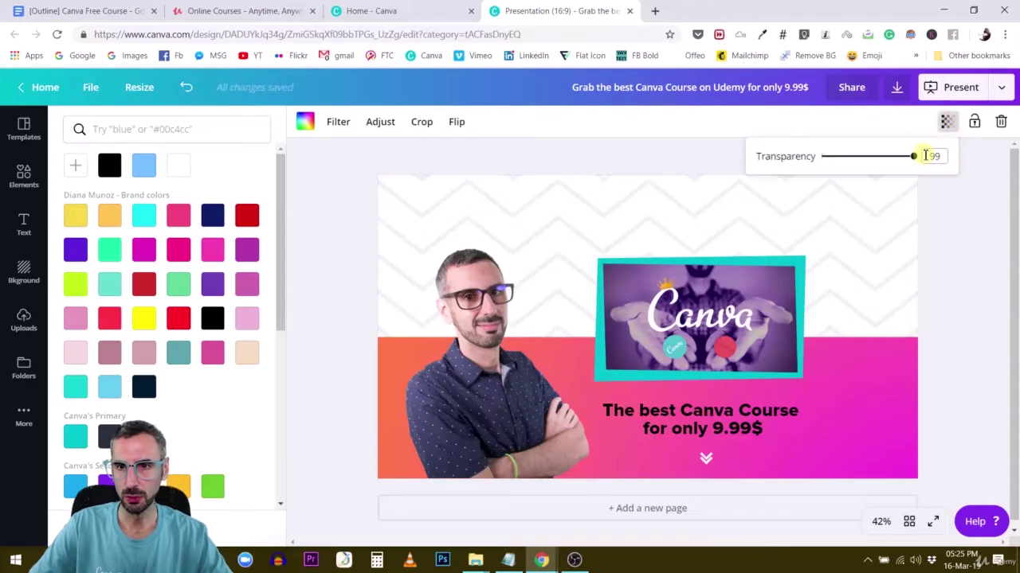
left_click_drag(916, 154, 854, 168)
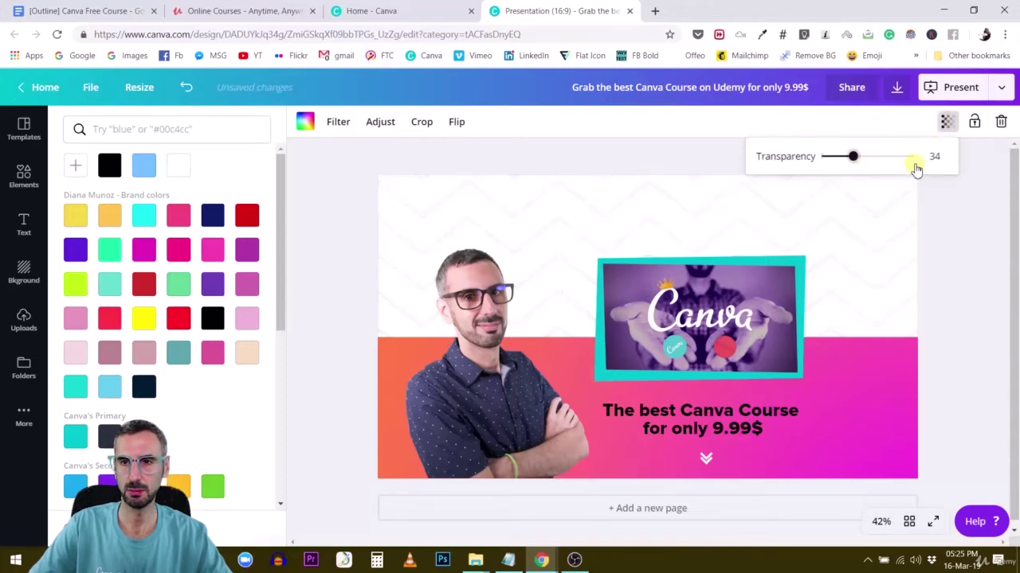
left_click(929, 154)
type("40")
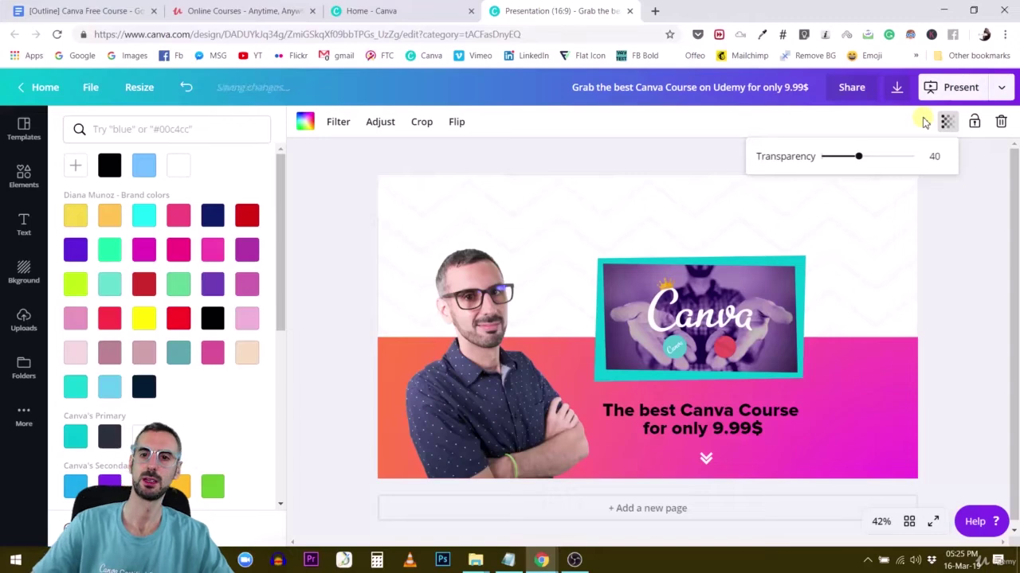
left_click(976, 300)
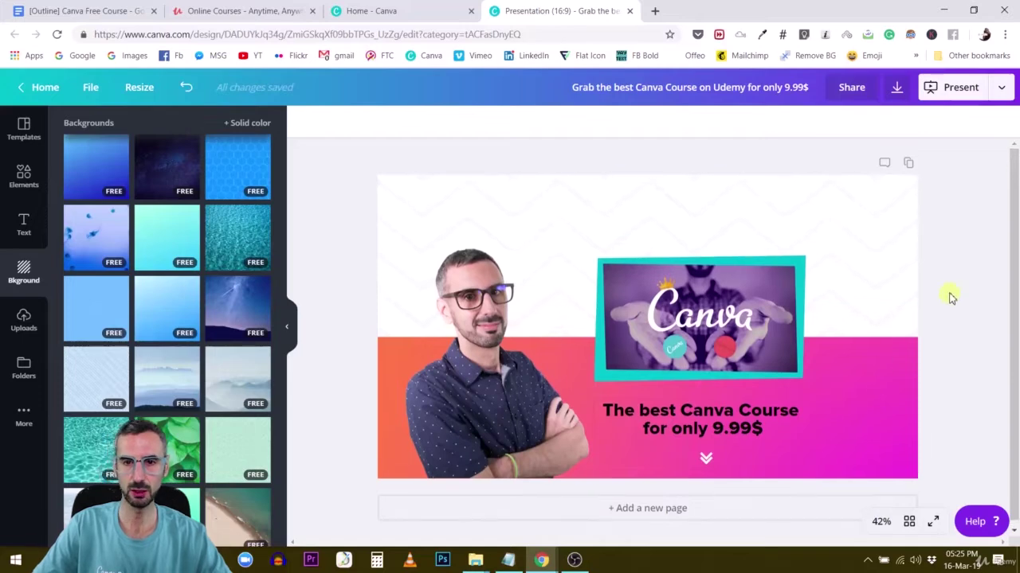
Add a second page to the design and compare it with the first page
left_click(633, 505)
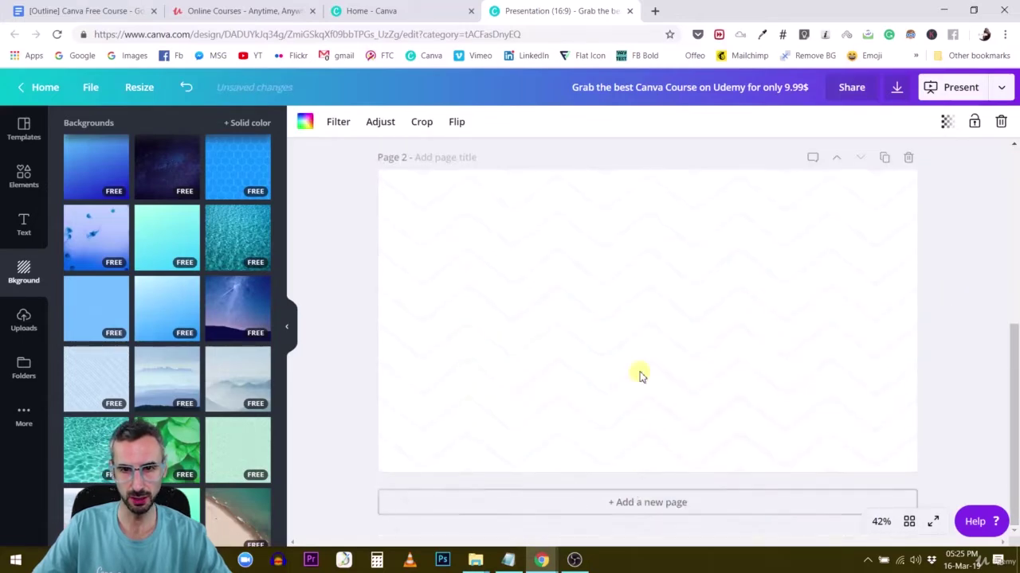
scroll(639, 373, "up", 4)
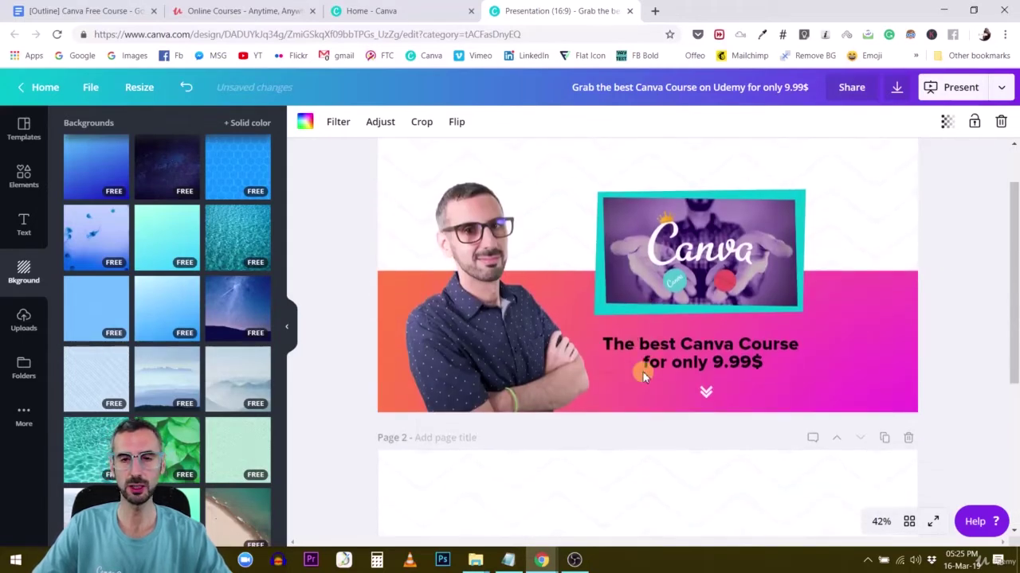
scroll(642, 372, "down", 3)
scroll(642, 371, "up", 3)
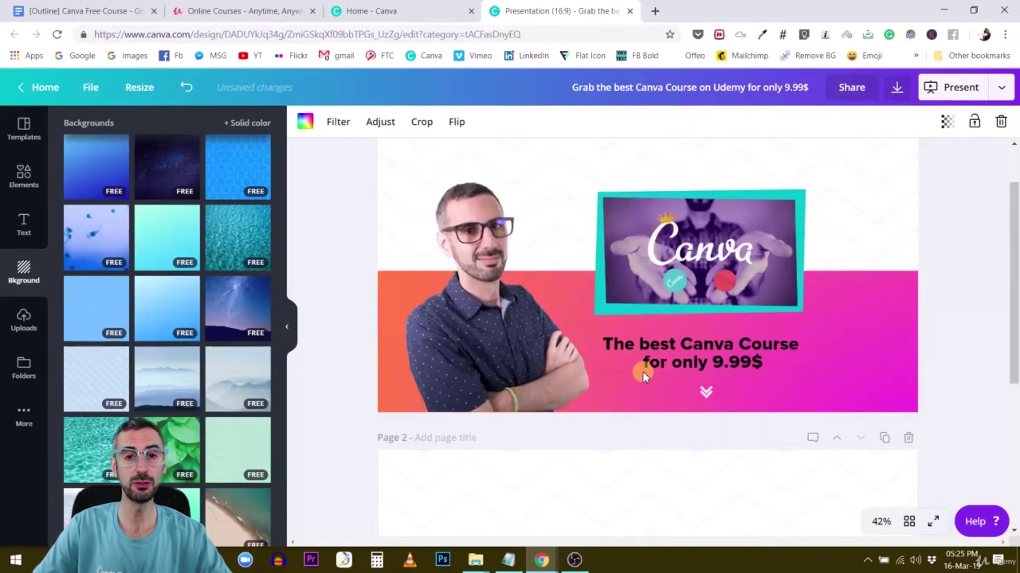
scroll(642, 372, "down", 6)
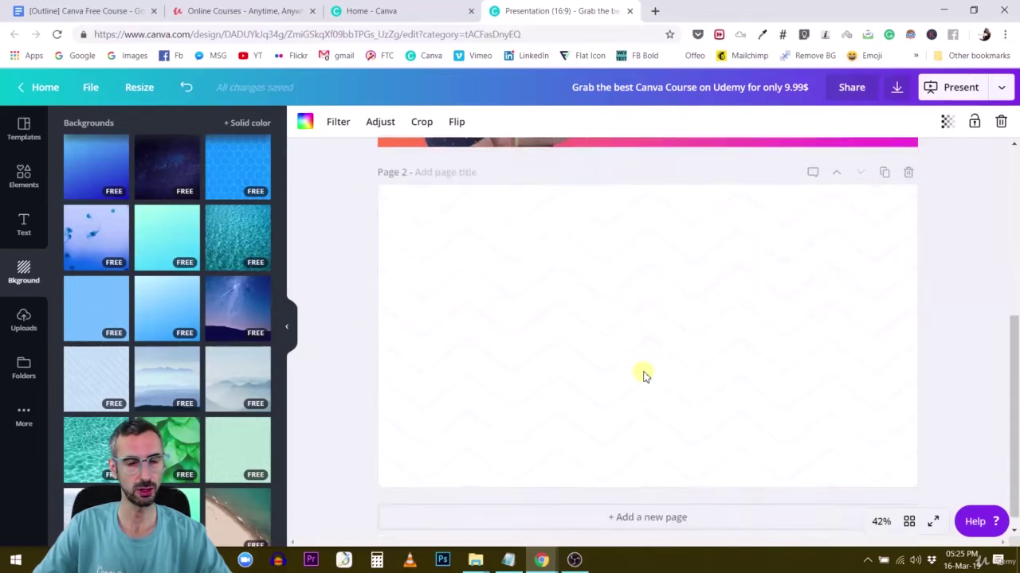
scroll(646, 358, "up", 6)
scroll(656, 333, "down", 6)
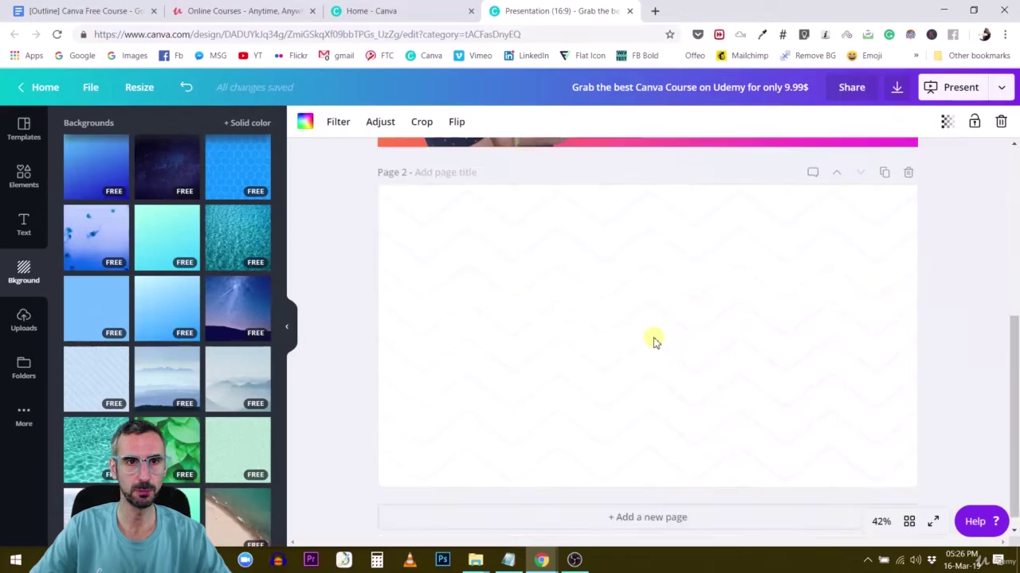
Add a paragraph text box in the middle of page 2 reading "This Course Will Help you:"
left_click(625, 358)
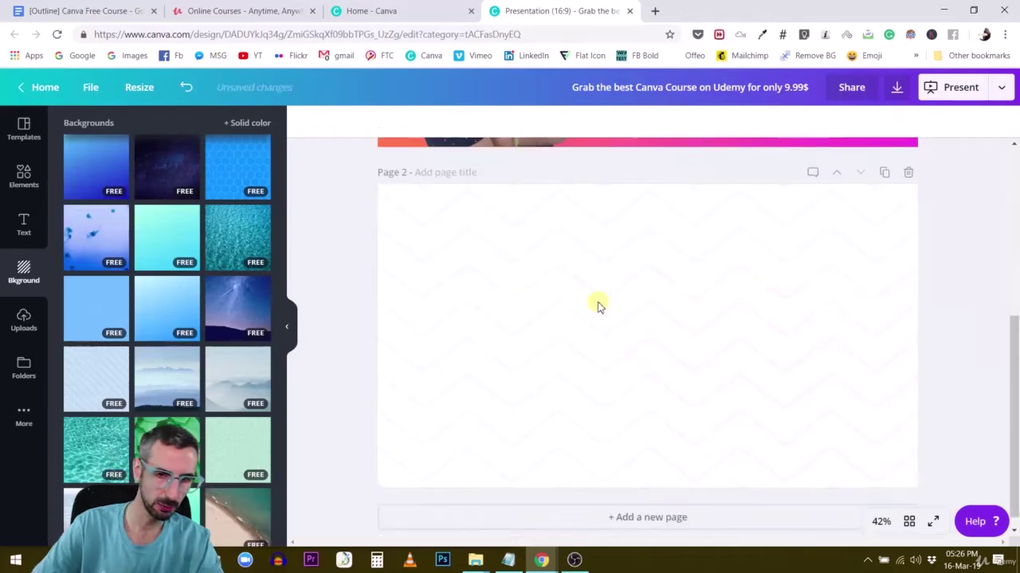
key("t")
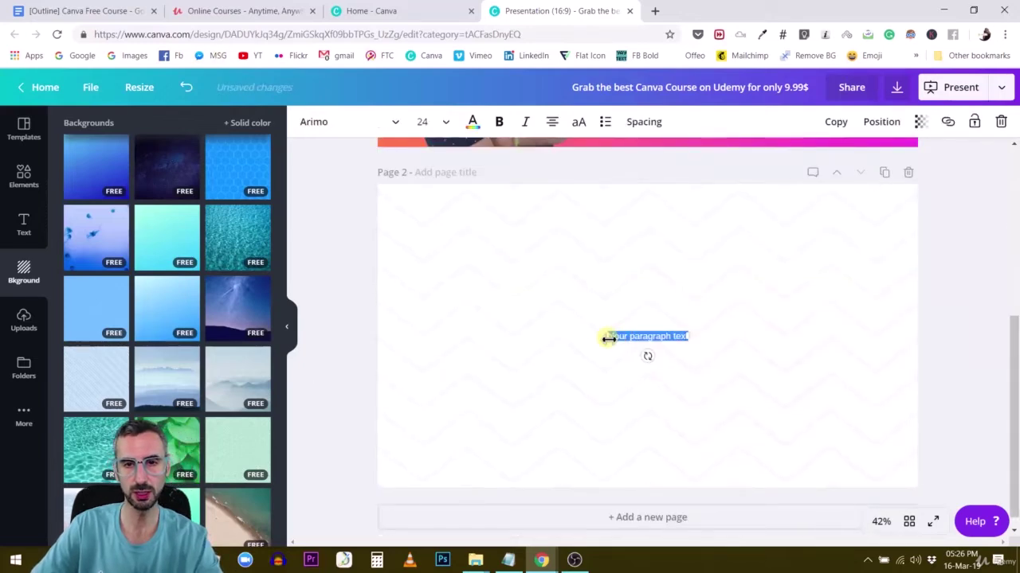
left_click_drag(610, 336, 578, 339)
left_click(582, 341)
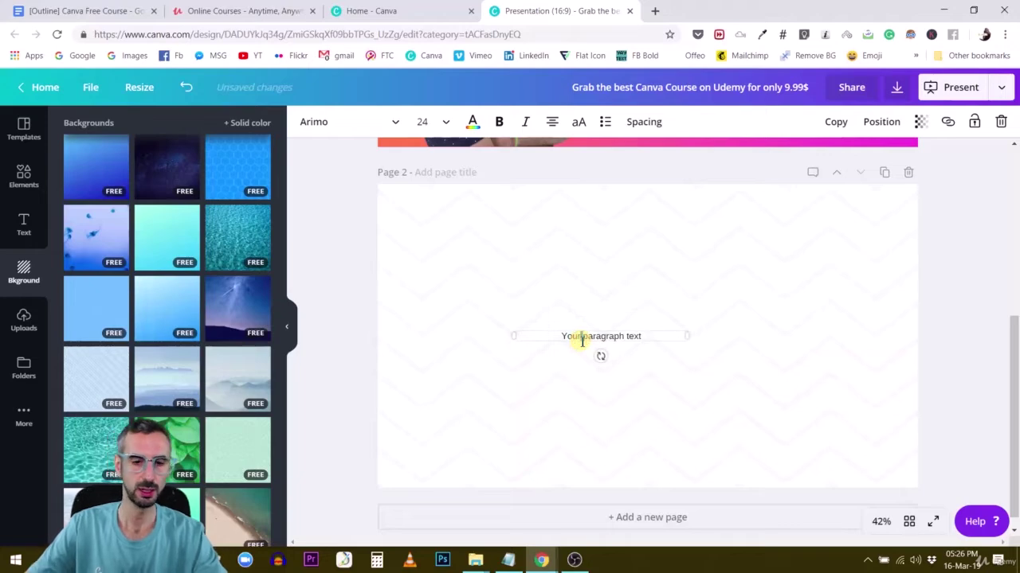
triple_click(582, 341)
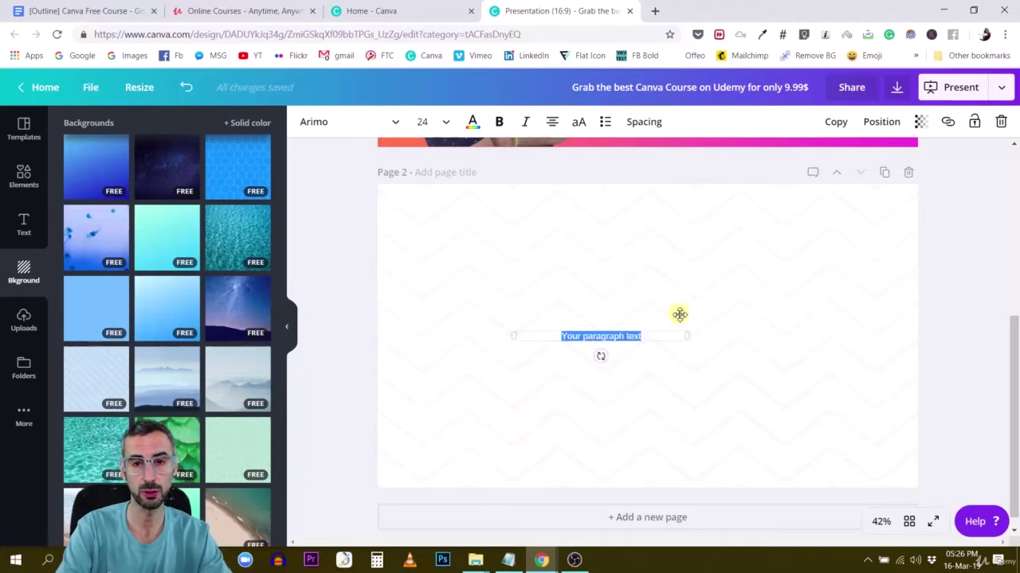
type("This Course Will")
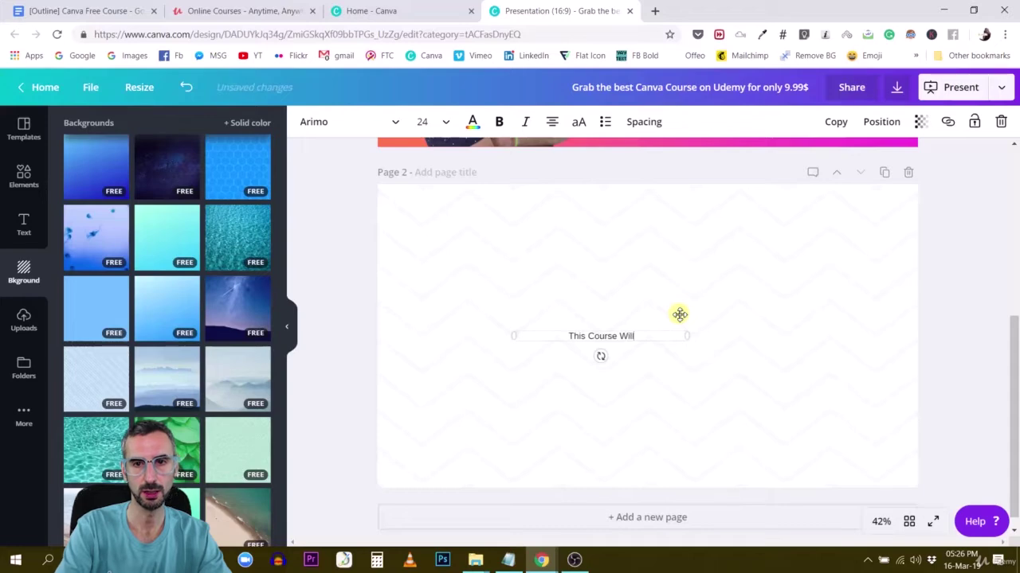
type("Help you:")
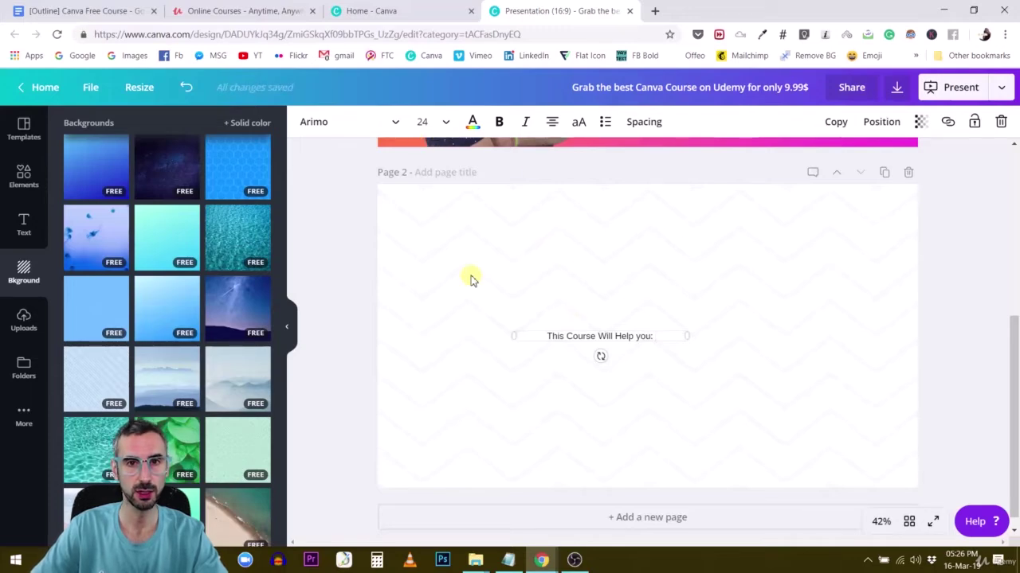
Change the font of the headline on the first page to Open Sans Extra Bold
scroll(515, 277, "up", 3)
left_click(699, 351)
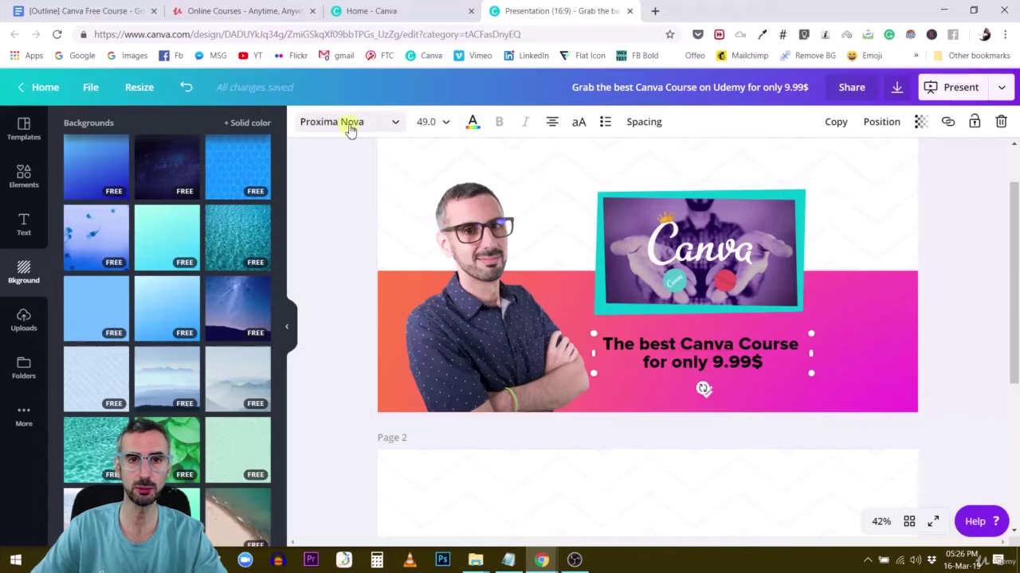
scroll(423, 151, "down", 3)
scroll(425, 156, "up", 3)
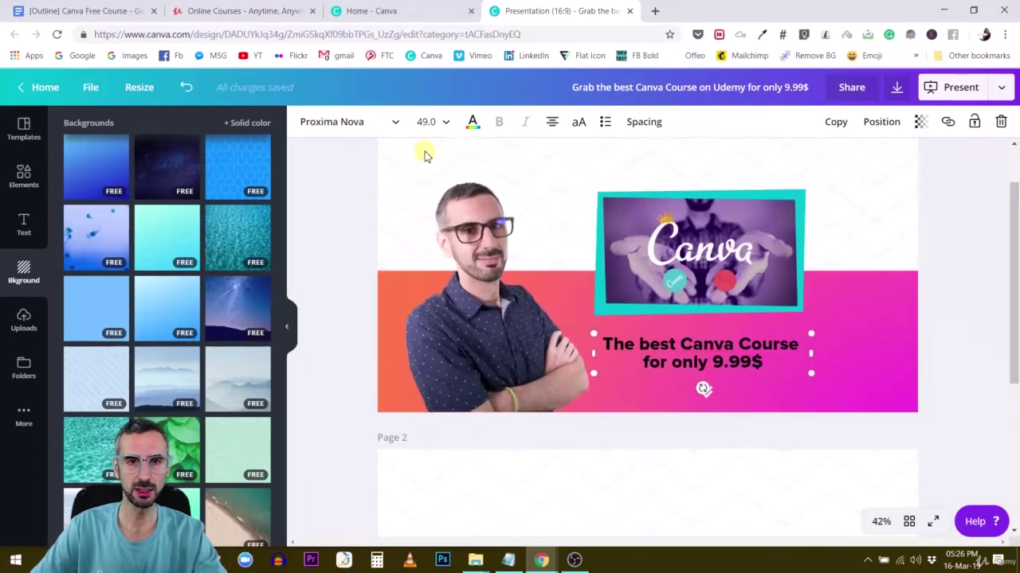
left_click(346, 121)
scroll(363, 215, "down", 1)
scroll(366, 227, "down", 6)
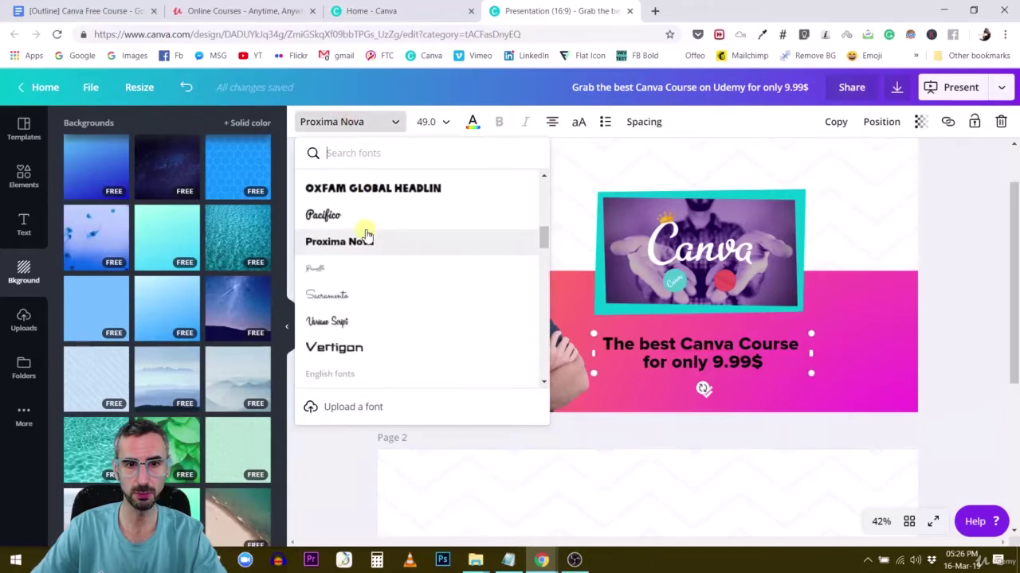
scroll(366, 233, "down", 3)
scroll(430, 215, "down", 3)
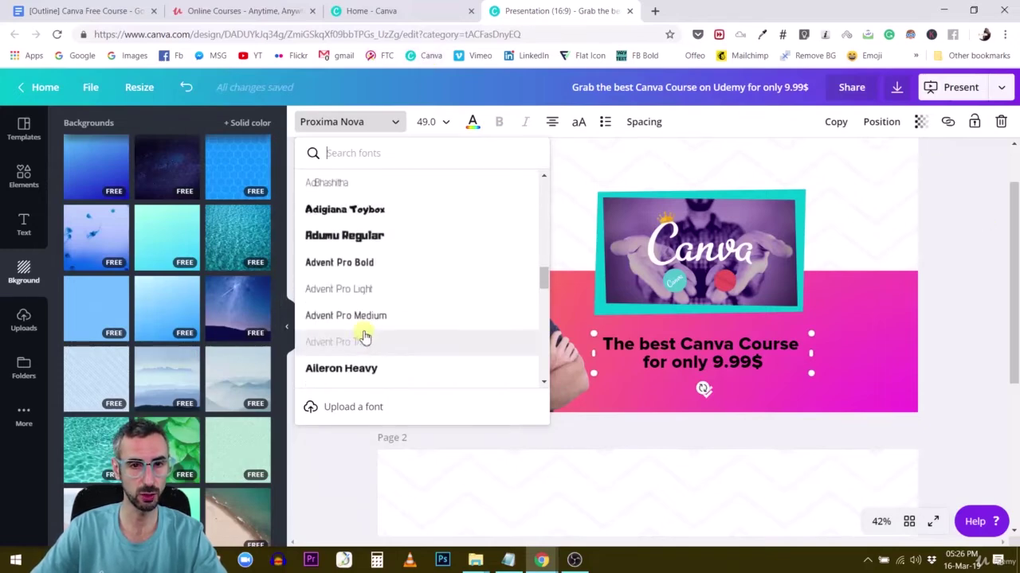
scroll(363, 338, "down", 1)
scroll(359, 334, "up", 10)
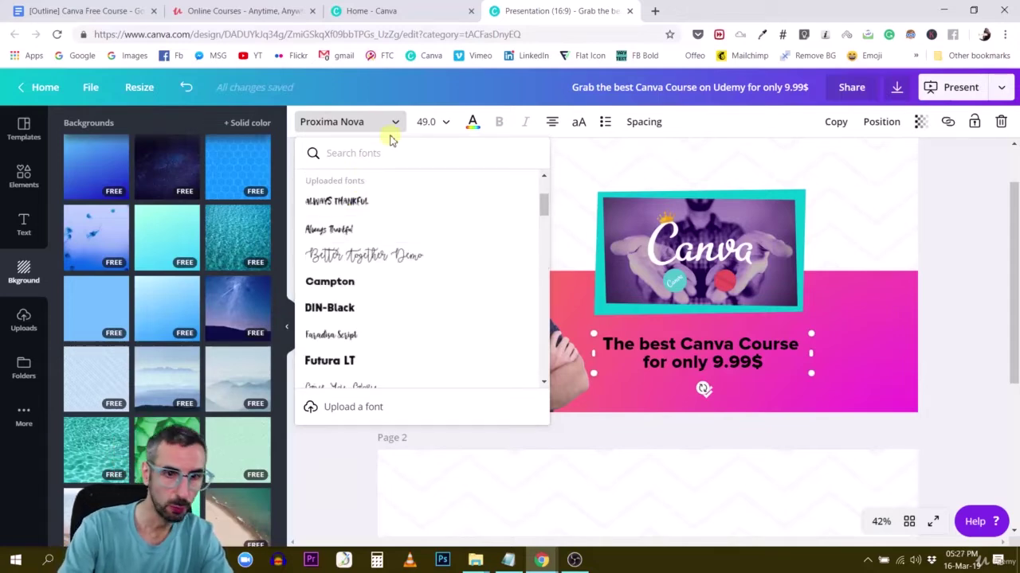
type("Ope")
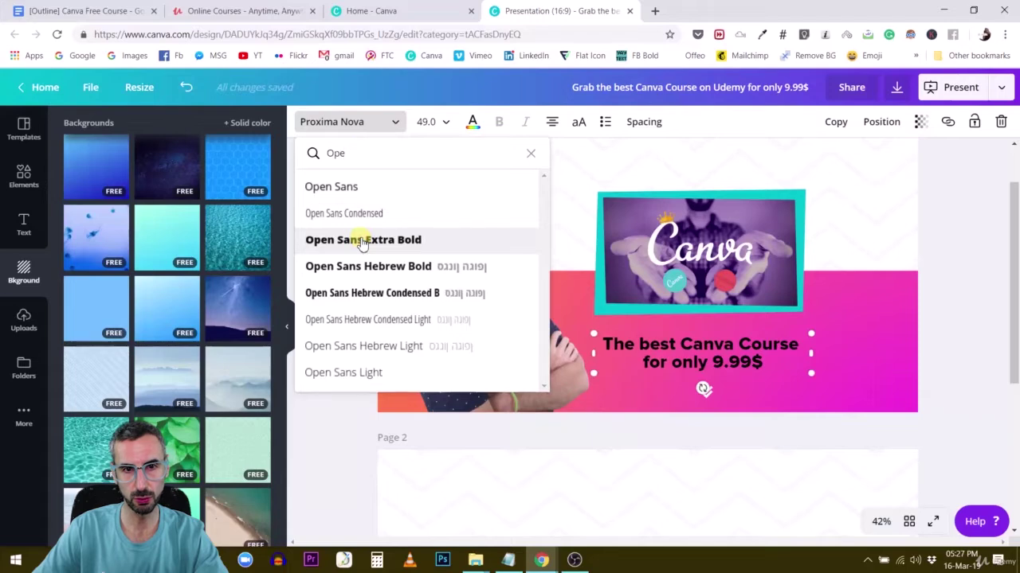
left_click(363, 240)
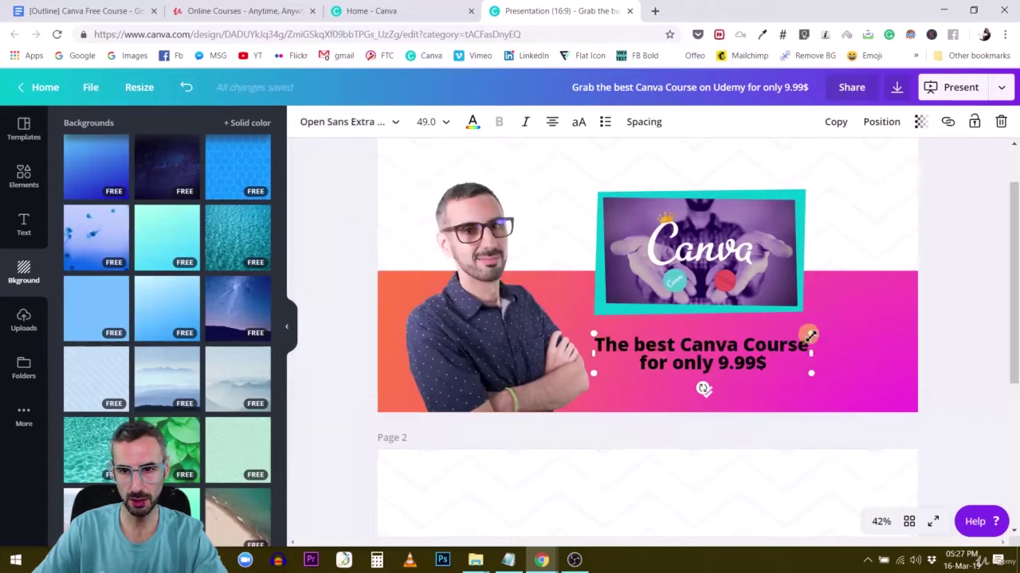
Shrink the headline to size 47.7 and move it up slightly beneath the framed Canva thumbnail
left_click_drag(810, 334, 804, 336)
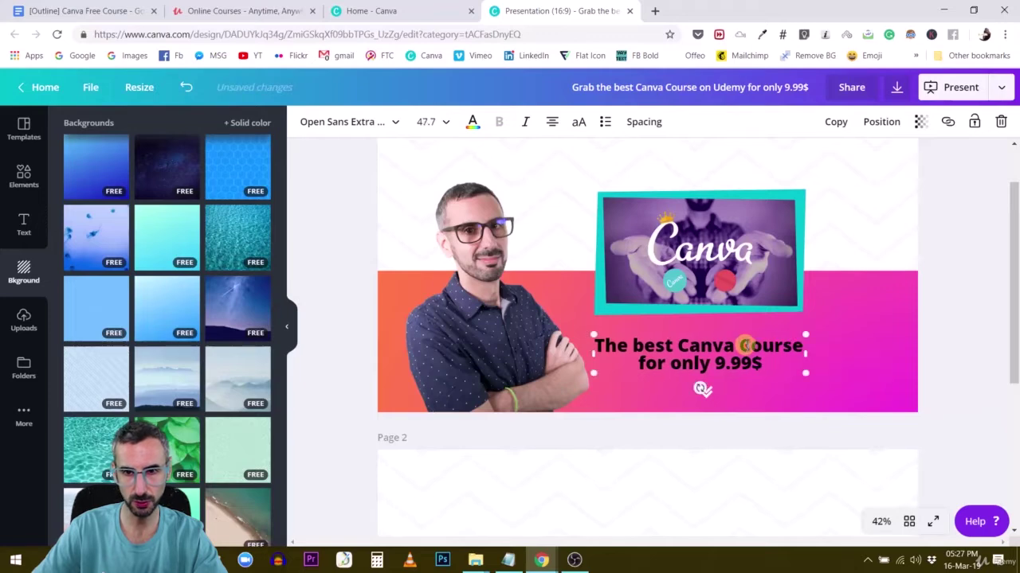
left_click(973, 304)
left_click_drag(722, 345, 722, 340)
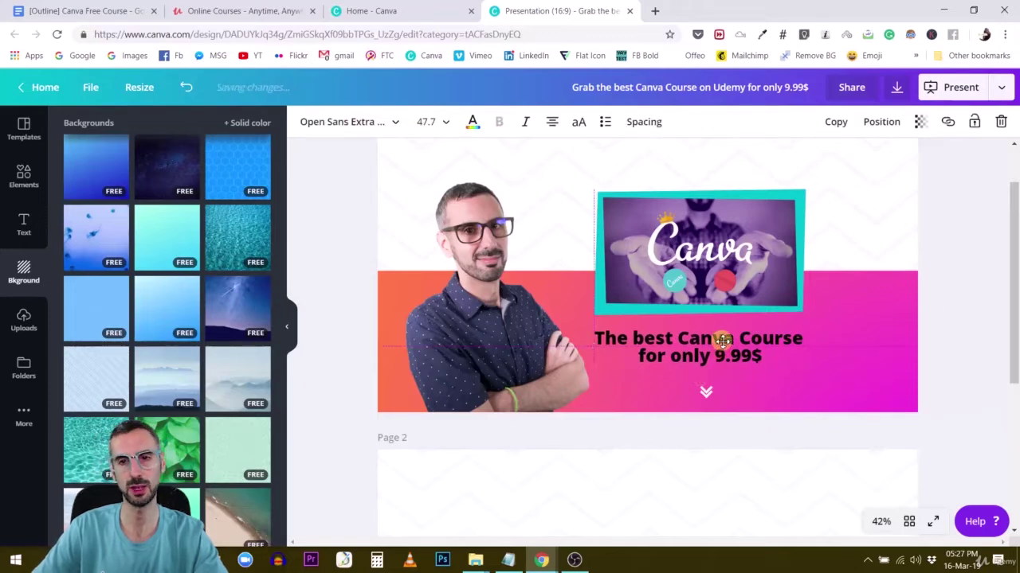
left_click(951, 342)
Replace page 2's plain text with a copy of the headline reading "This Course Will Help you:", placed near the page's upper-left corner
left_click(747, 356)
scroll(792, 199, "down", 1)
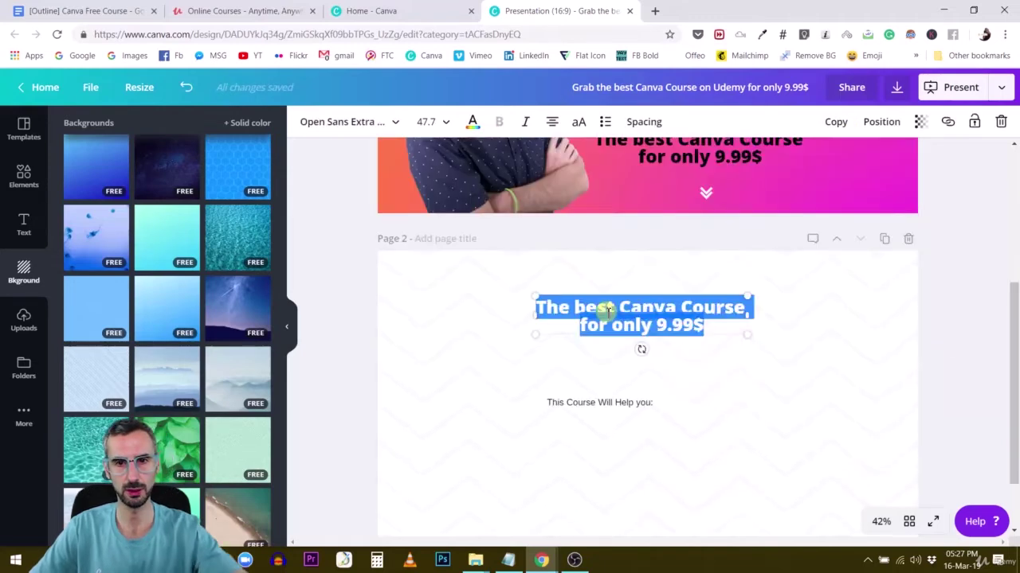
type("This Course Will Help you:")
left_click_drag(538, 321, 561, 292)
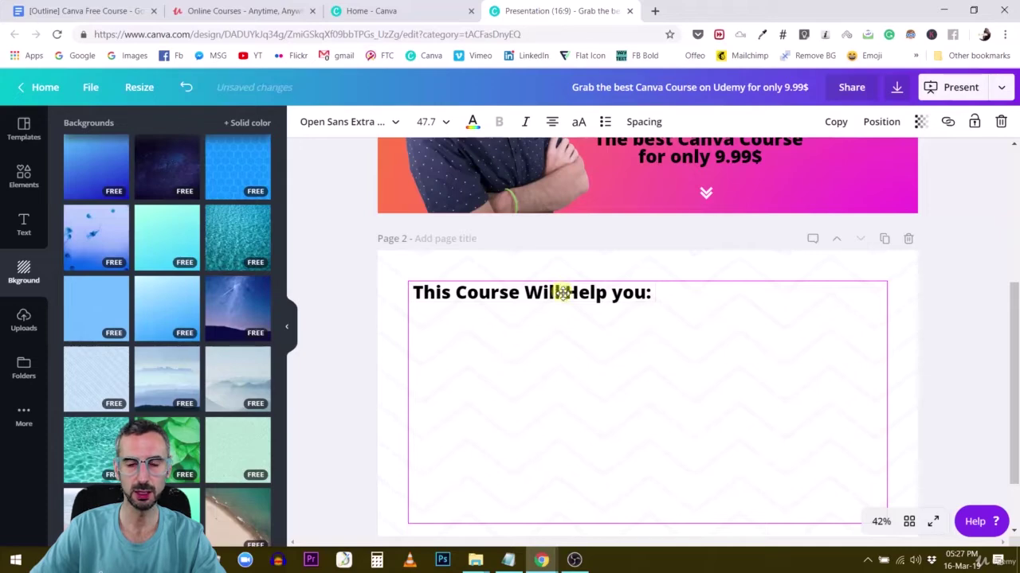
left_click_drag(562, 293, 558, 303)
scroll(557, 328, "down", 1)
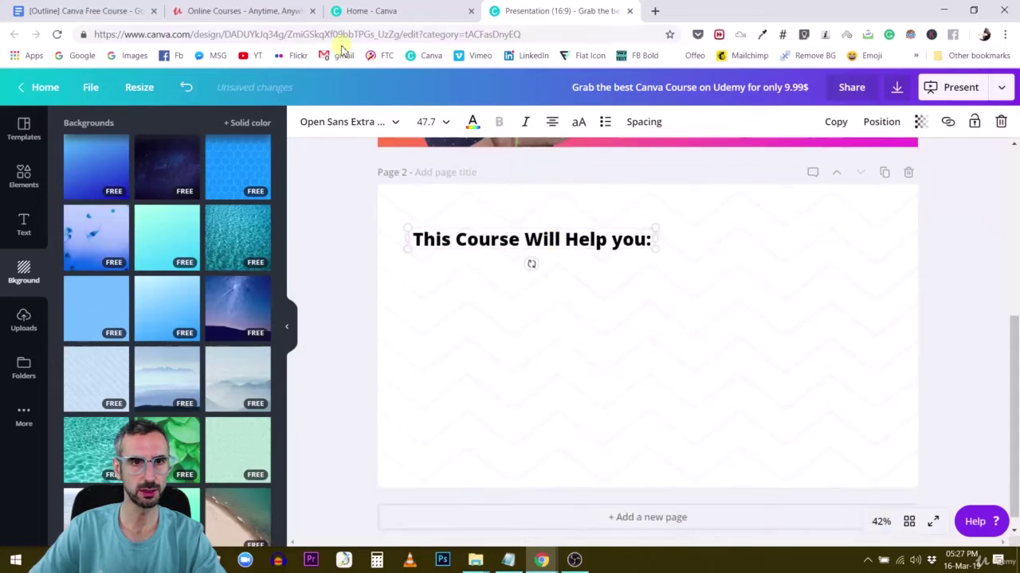
Open udemy.com in a new browser tab and search its course catalogue for "canva"
left_click(262, 18)
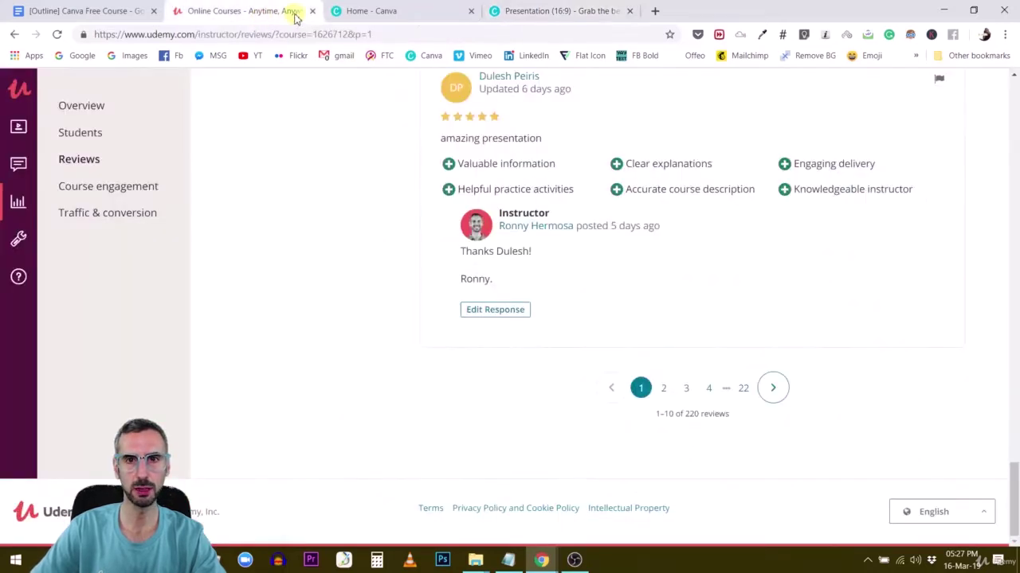
left_click(655, 11)
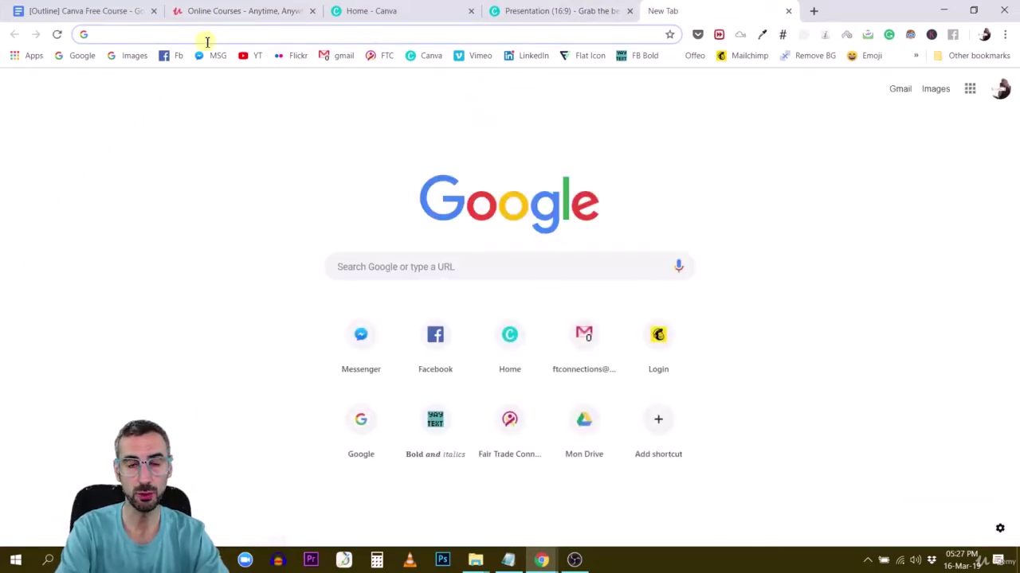
type("udem")
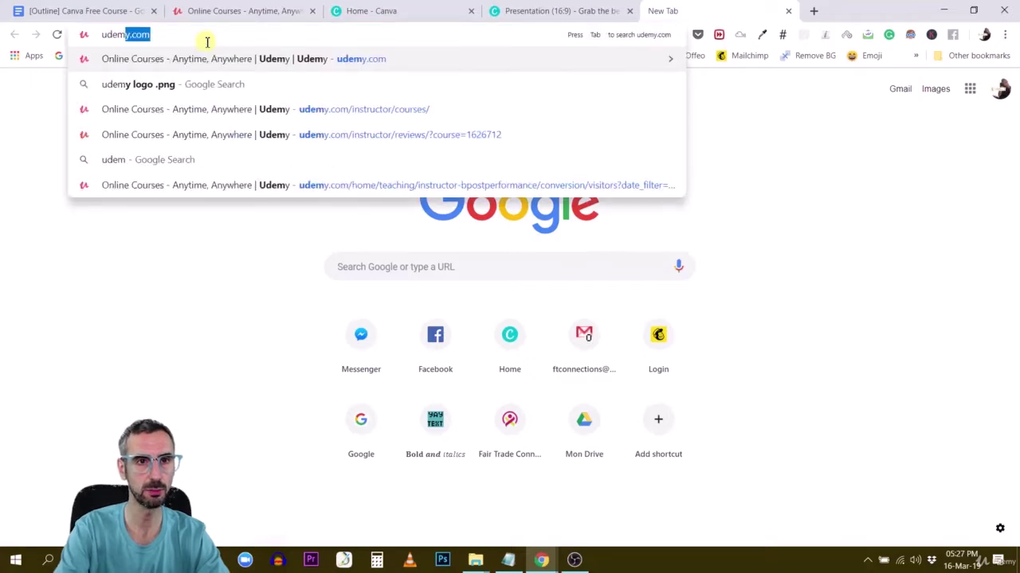
key("Return")
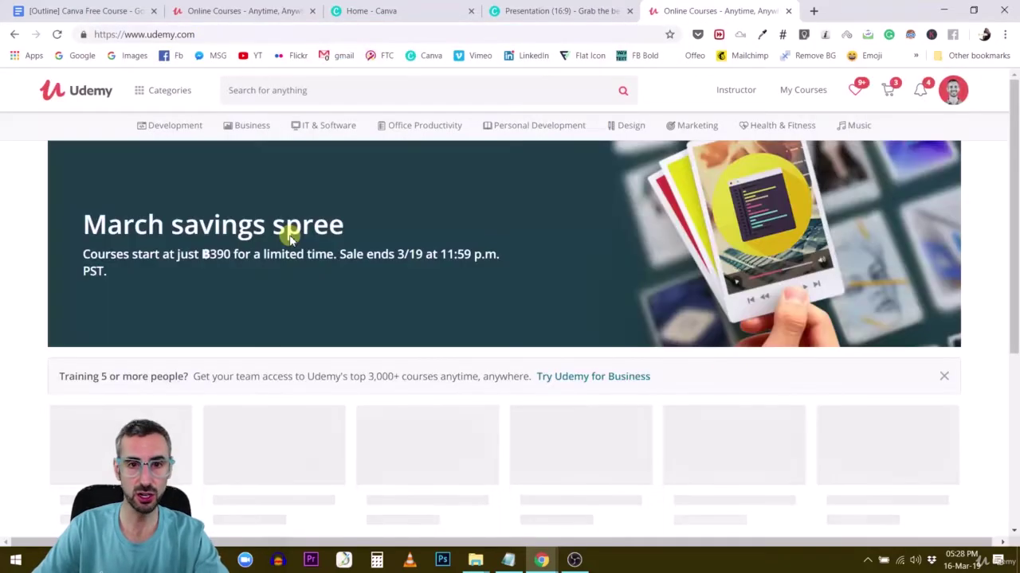
scroll(350, 341, "down", 2)
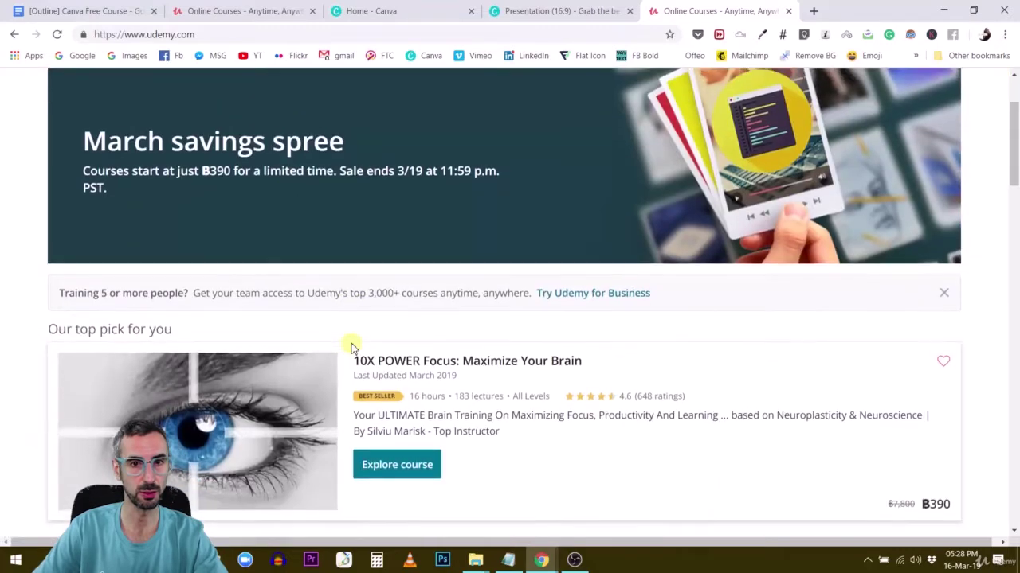
scroll(350, 348, "up", 2)
left_click(356, 132)
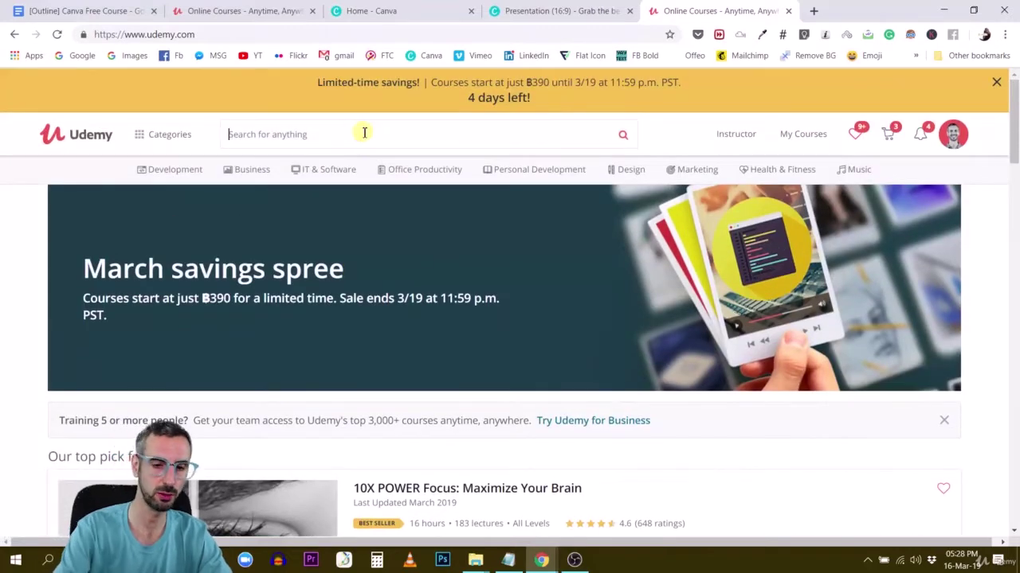
type("canva")
key("Return")
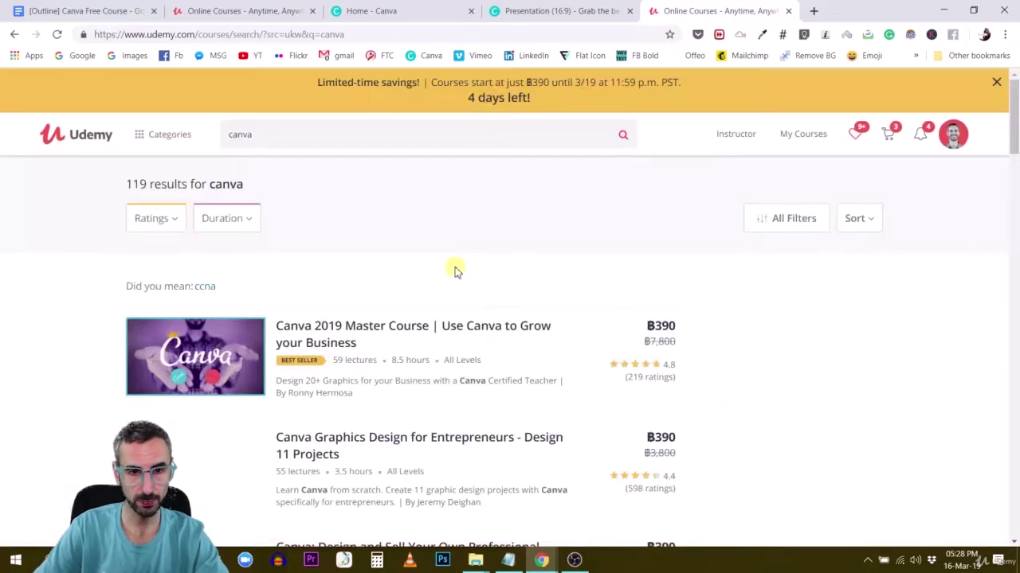
Open the "Canva 2019 Master Course | Use Canva to Grow your Business" page from the search results in an incognito window
scroll(454, 279, "down", 1)
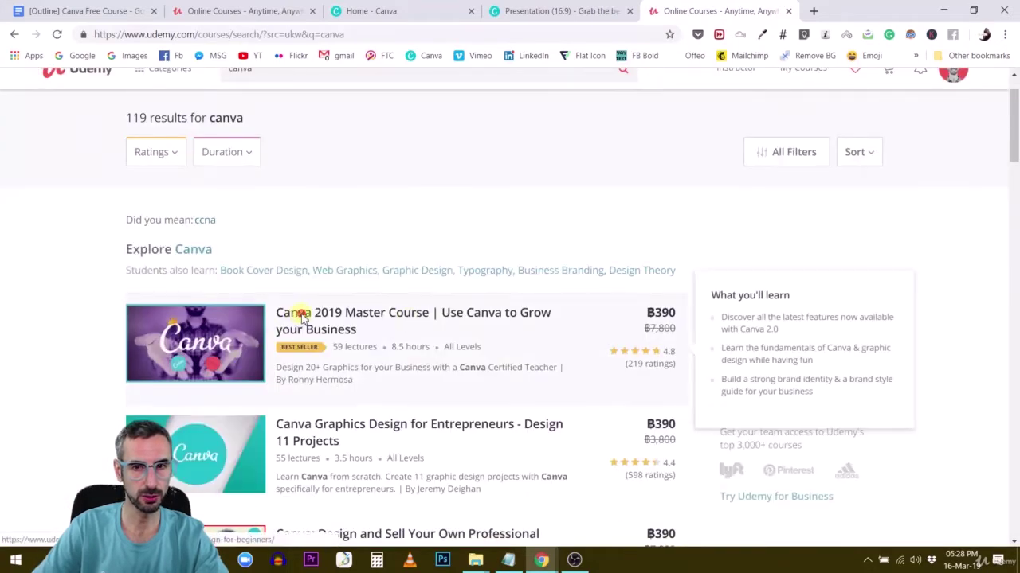
left_click(301, 329)
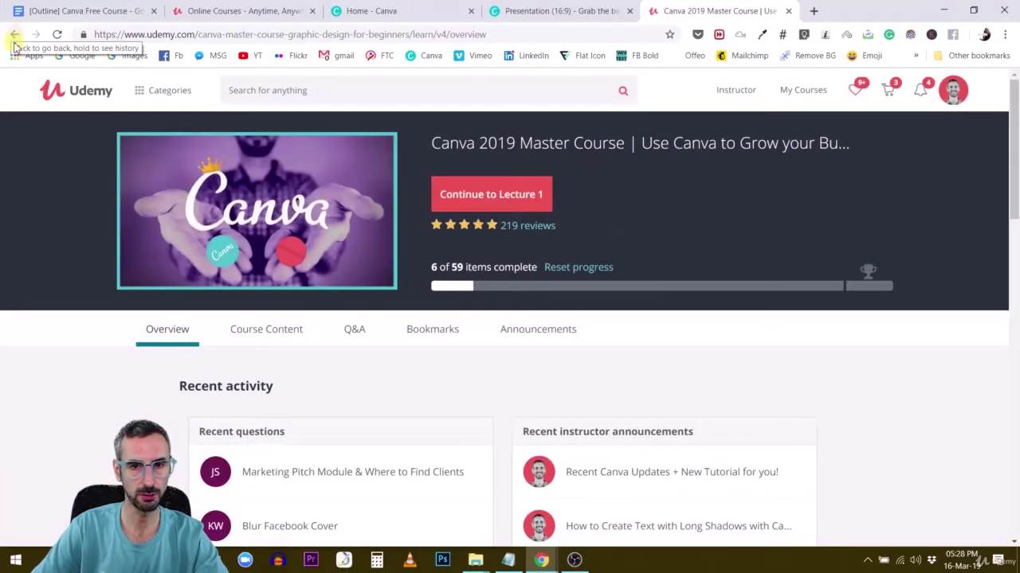
left_click(14, 36)
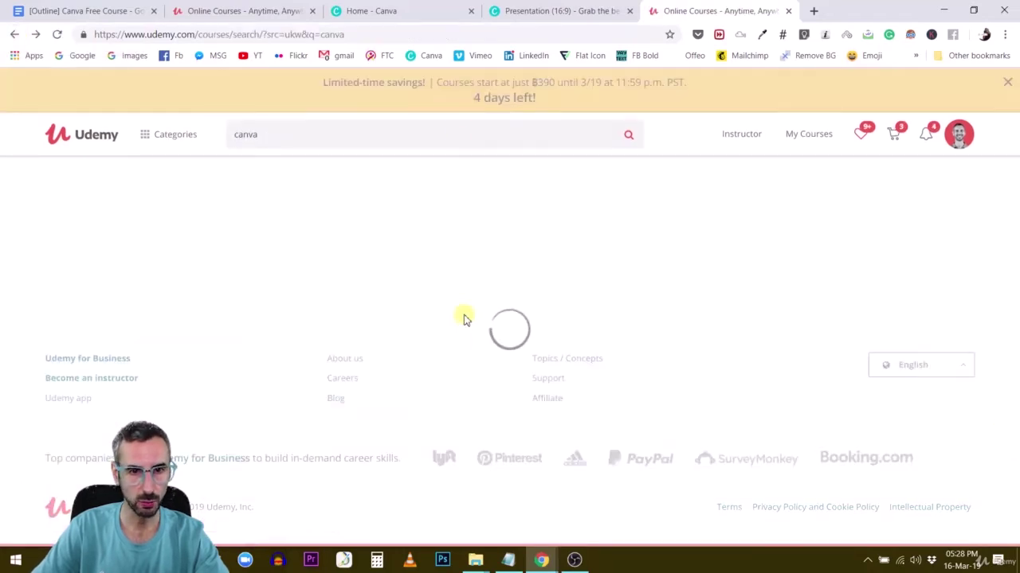
right_click(354, 315)
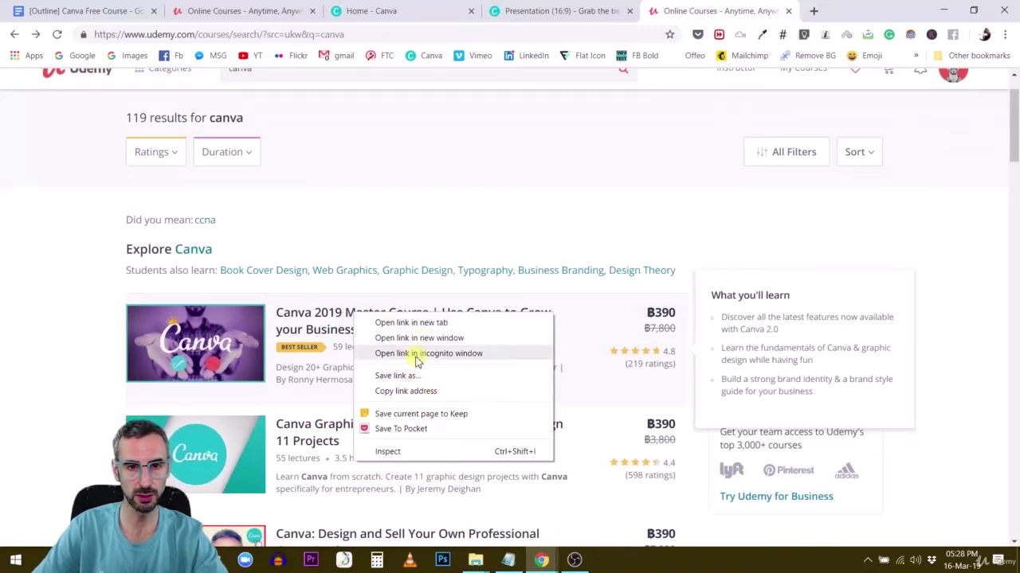
left_click(415, 357)
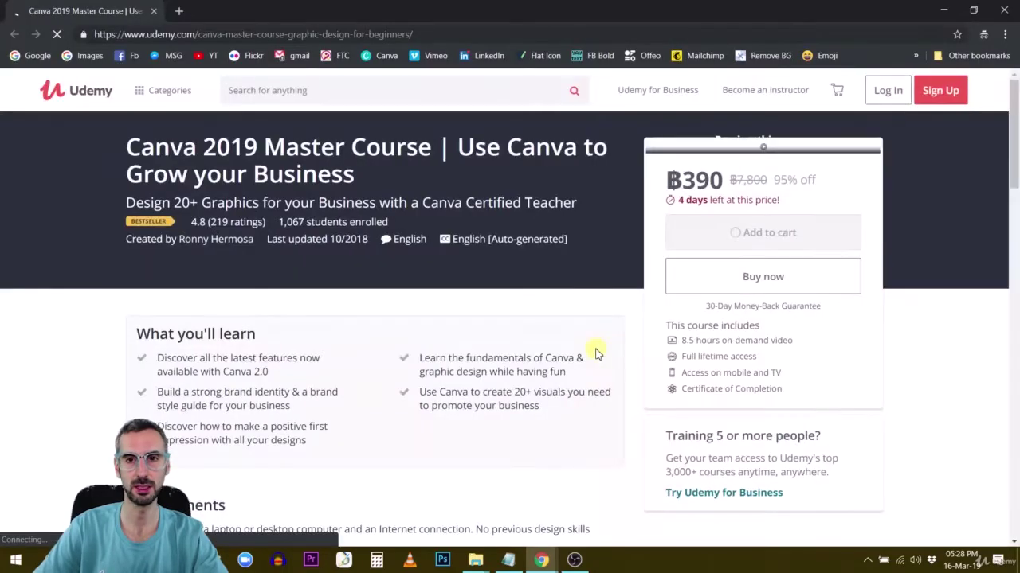
Copy all the bullet points listed under "What you'll learn" on the course page
scroll(460, 264, "down", 1)
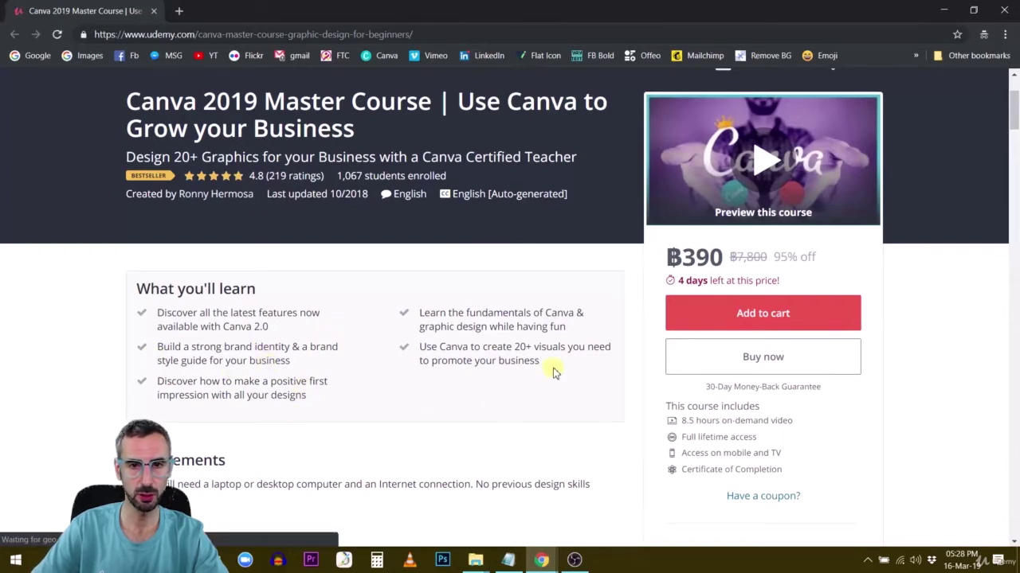
left_click_drag(555, 372, 178, 289)
key("ctrl+c")
left_click(324, 407)
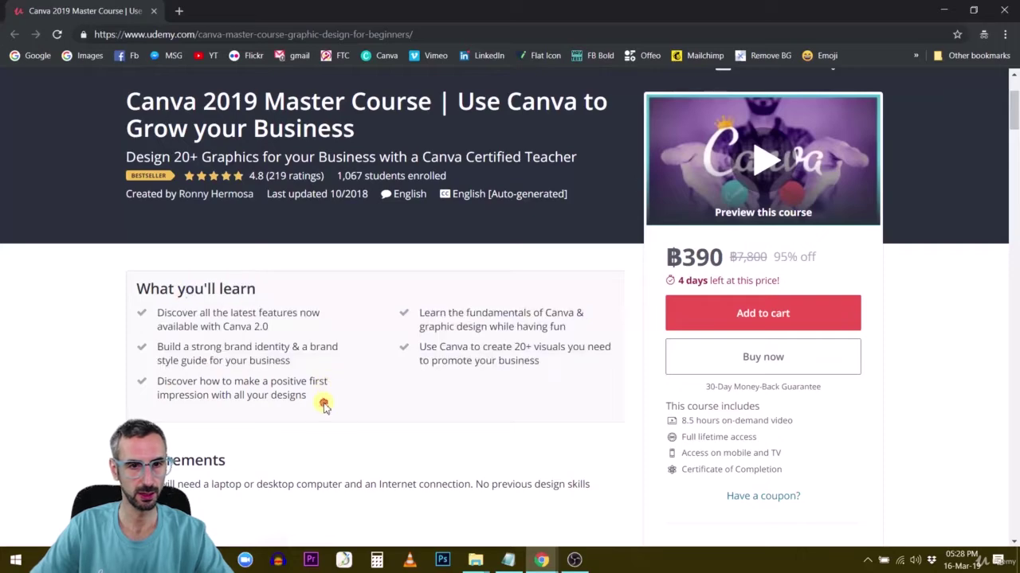
left_click_drag(324, 407, 141, 316)
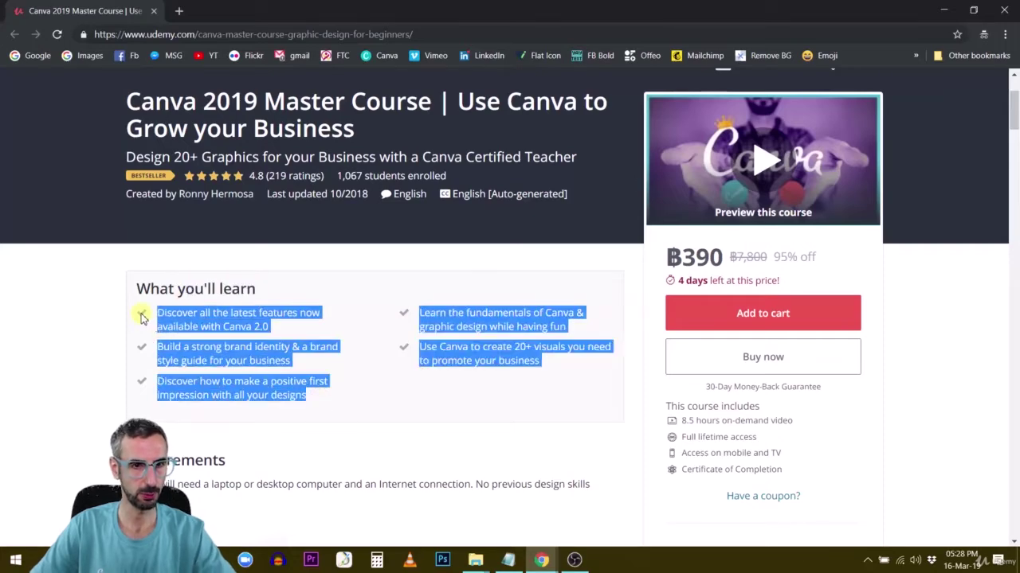
Switch back to the Canva presentation and change page 2's heading to "What You Will Learn:"
left_click(943, 9)
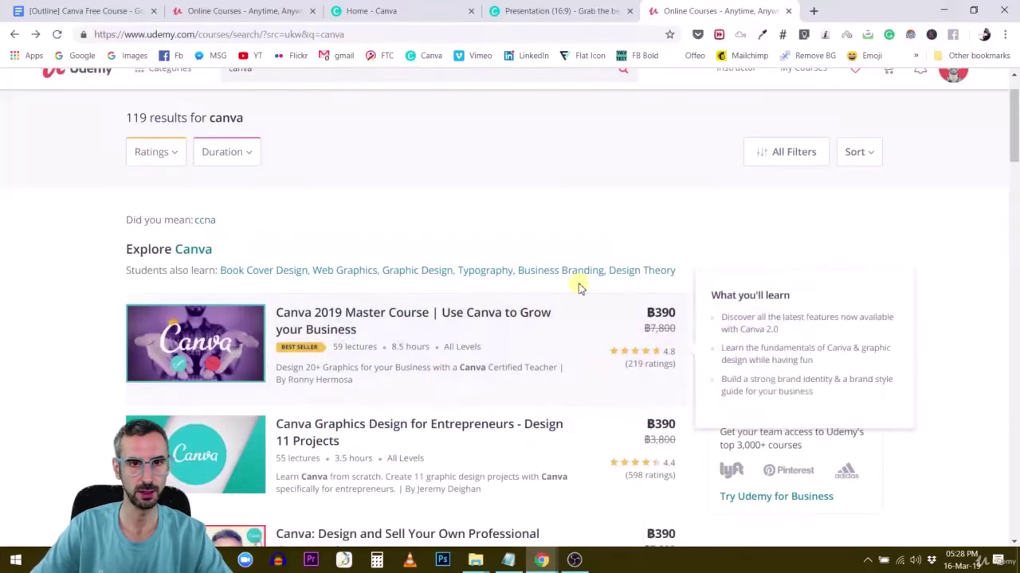
left_click(542, 11)
double_click(530, 241)
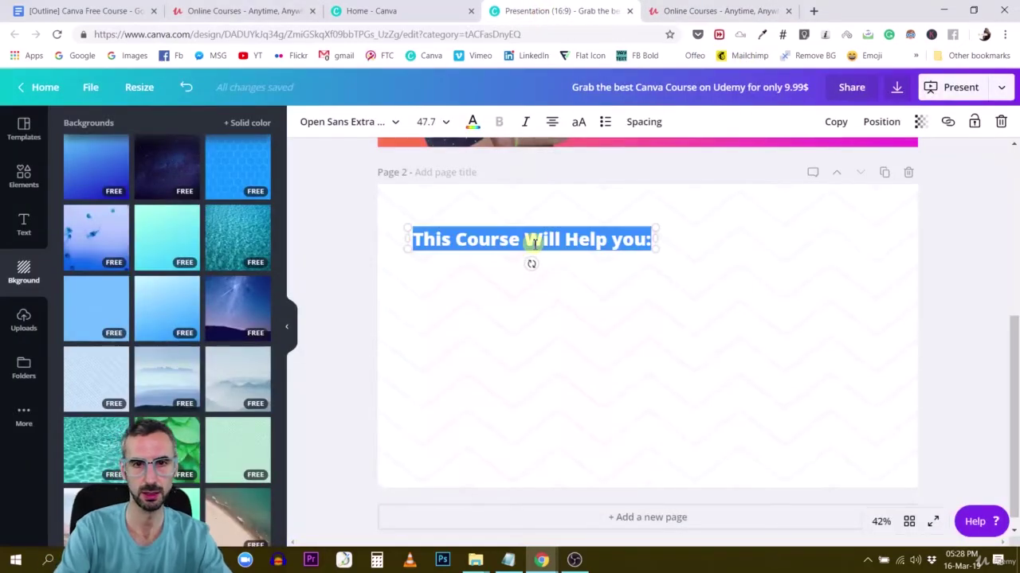
type("What y")
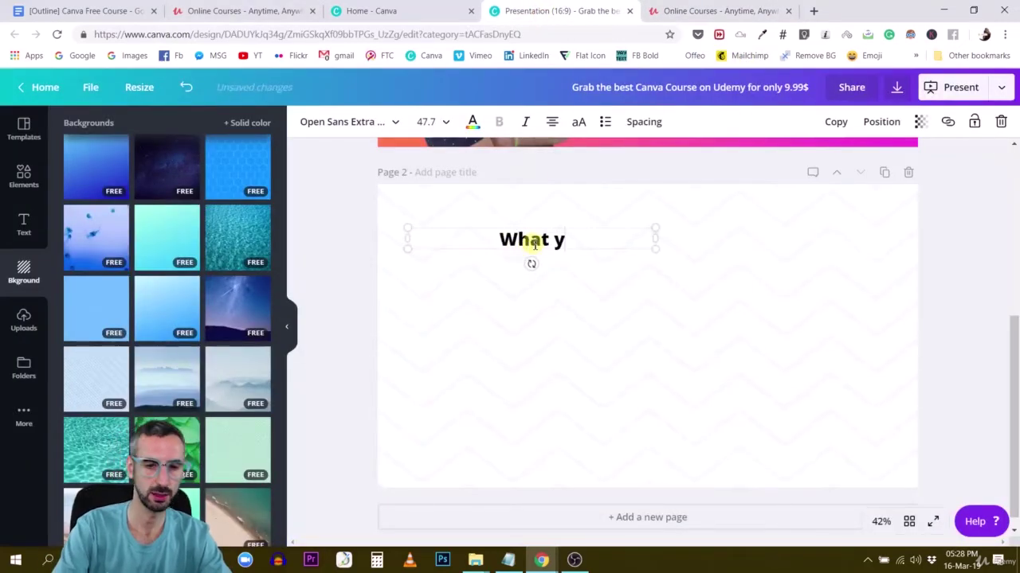
key("BackSpace")
type("You Will ")
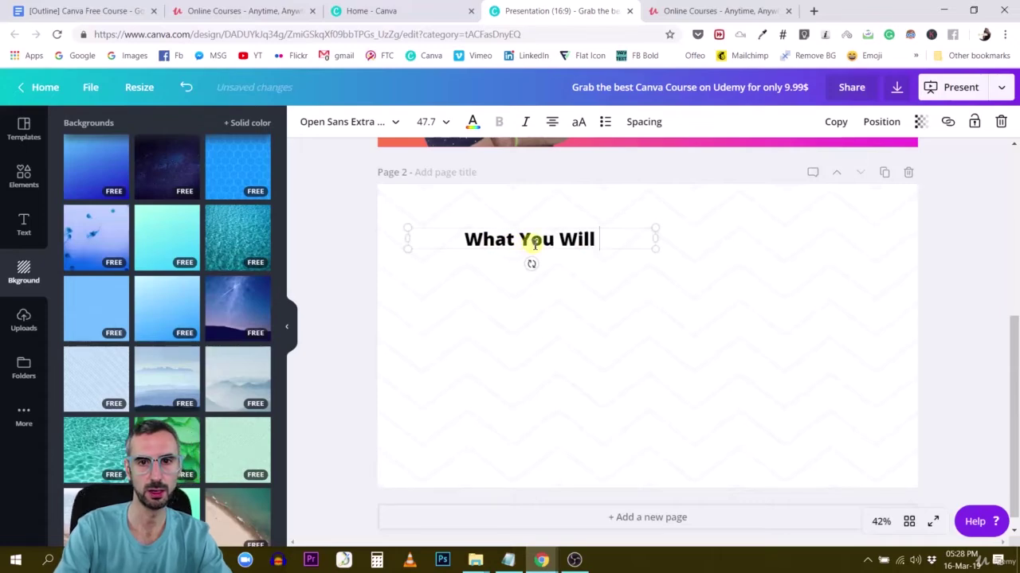
type("Learn:")
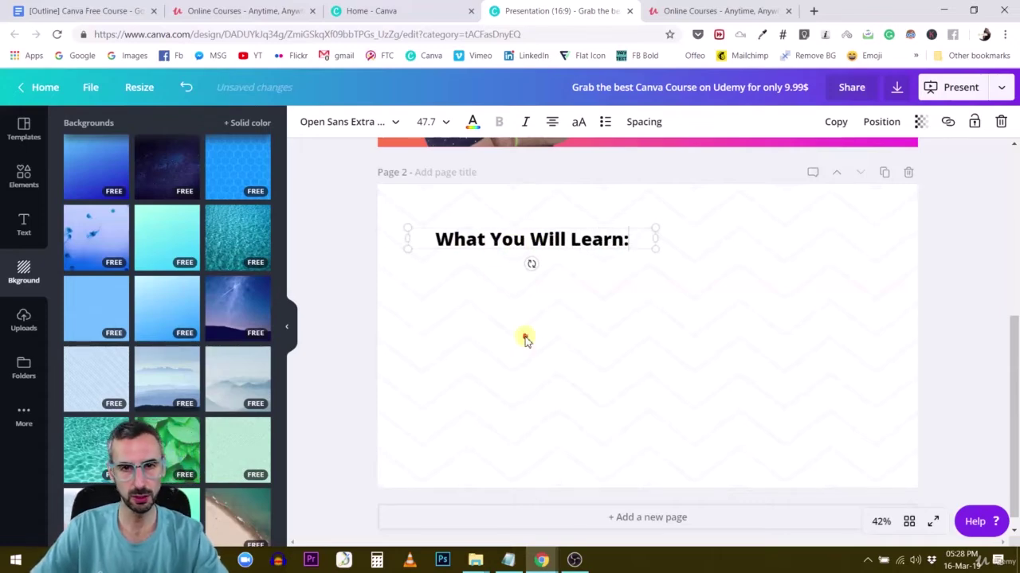
Paste the copied learning points into a new paragraph text box on page 2 and widen it to about 997
left_click(526, 336)
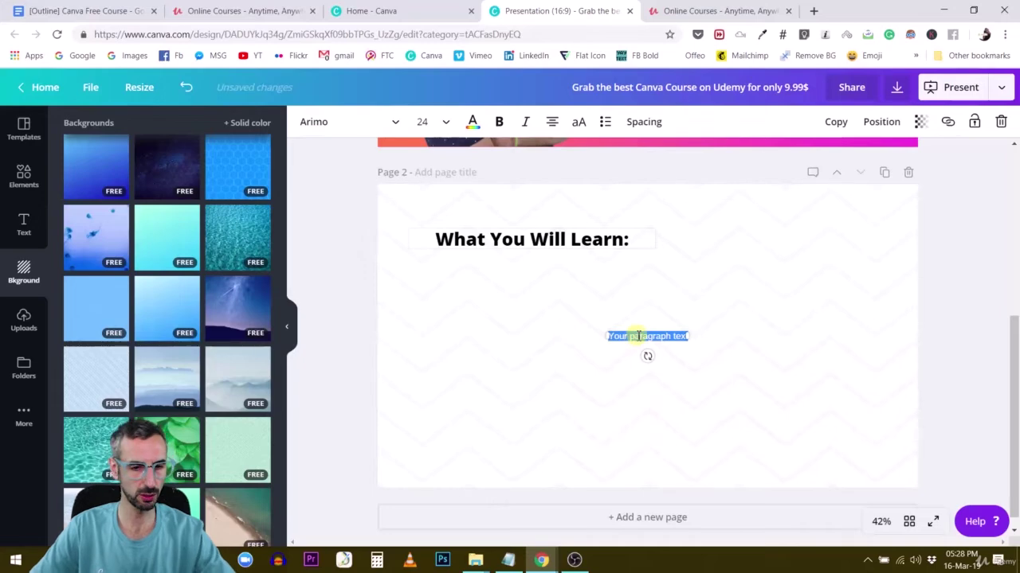
key("ctrl+v")
left_click_drag(605, 384, 407, 431)
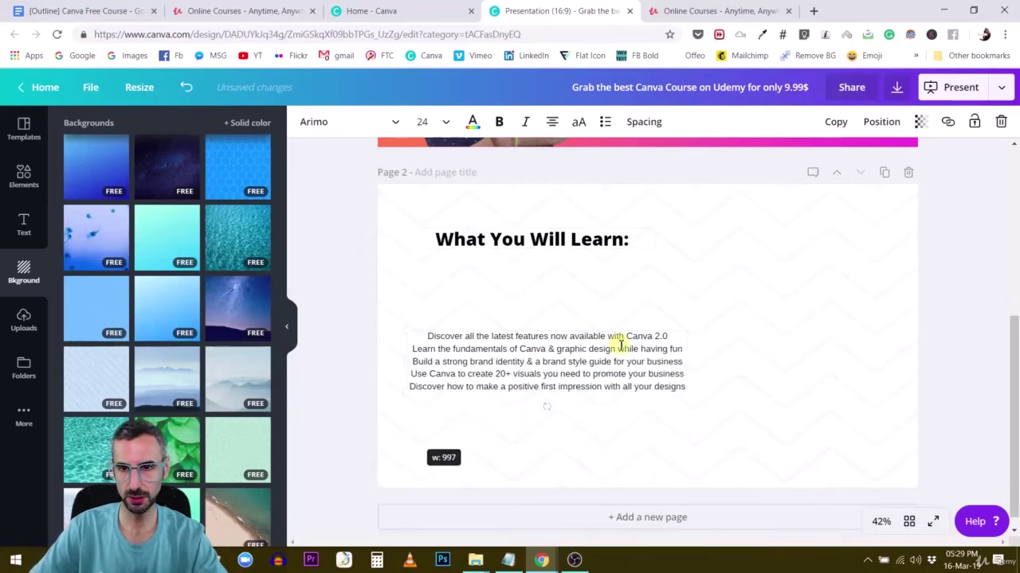
Raise the line height of the learning points to the maximum and left-align the text
left_click(643, 122)
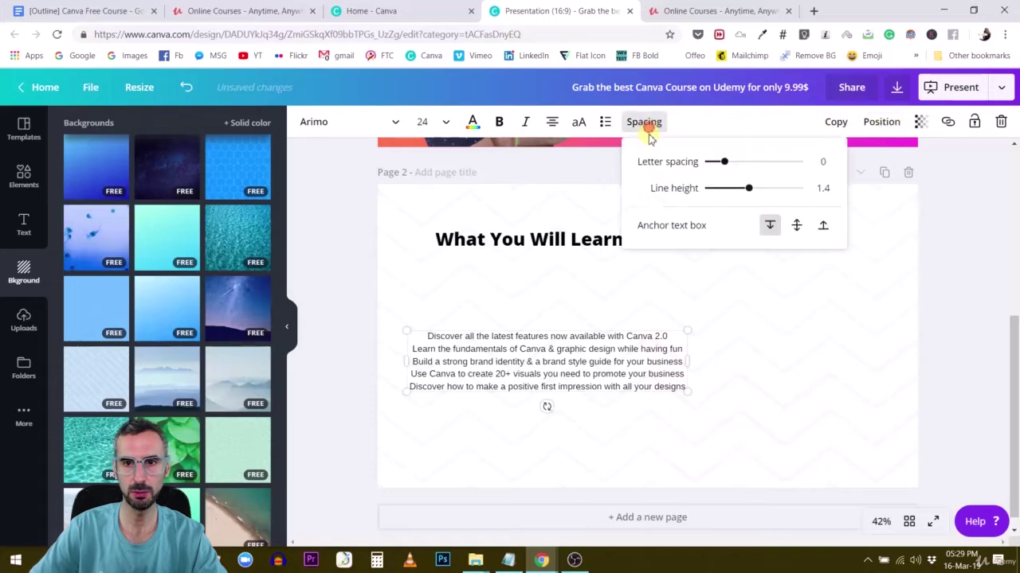
left_click_drag(751, 193, 804, 193)
left_click(553, 124)
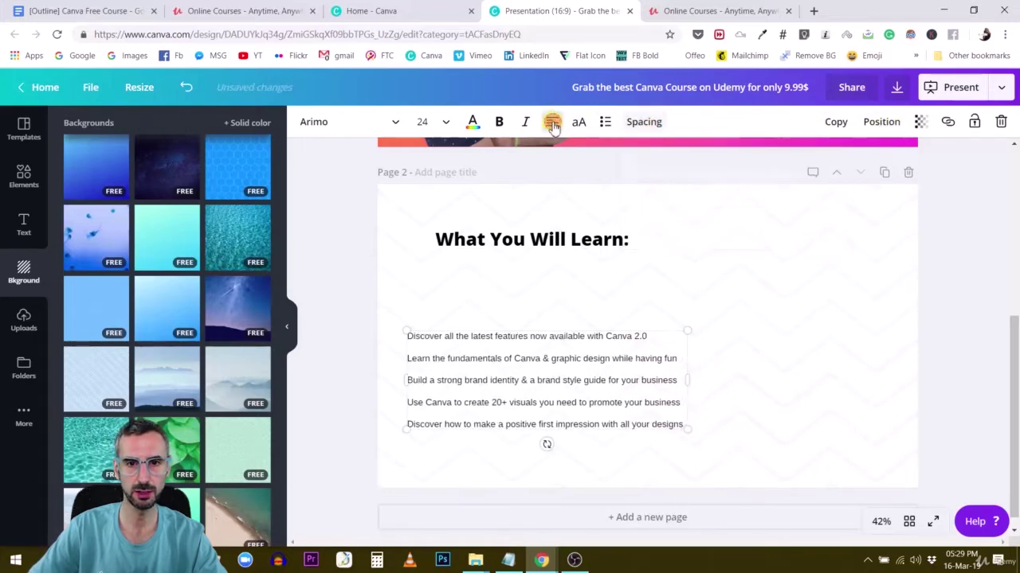
Move the learning points up beneath the heading and make them a bulleted list about 1,339 wide
left_click_drag(653, 337, 650, 317)
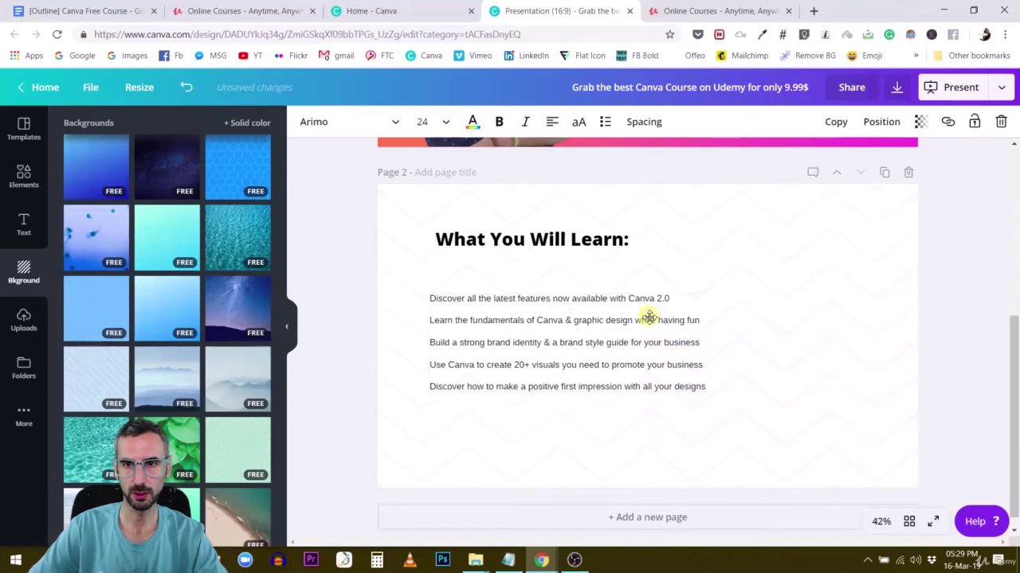
left_click(607, 123)
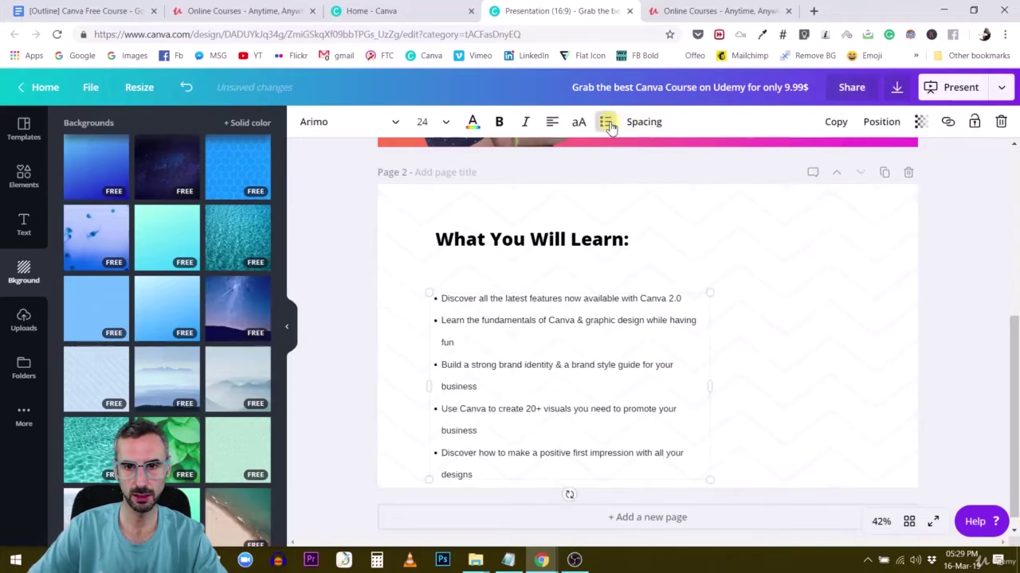
left_click_drag(710, 386, 806, 386)
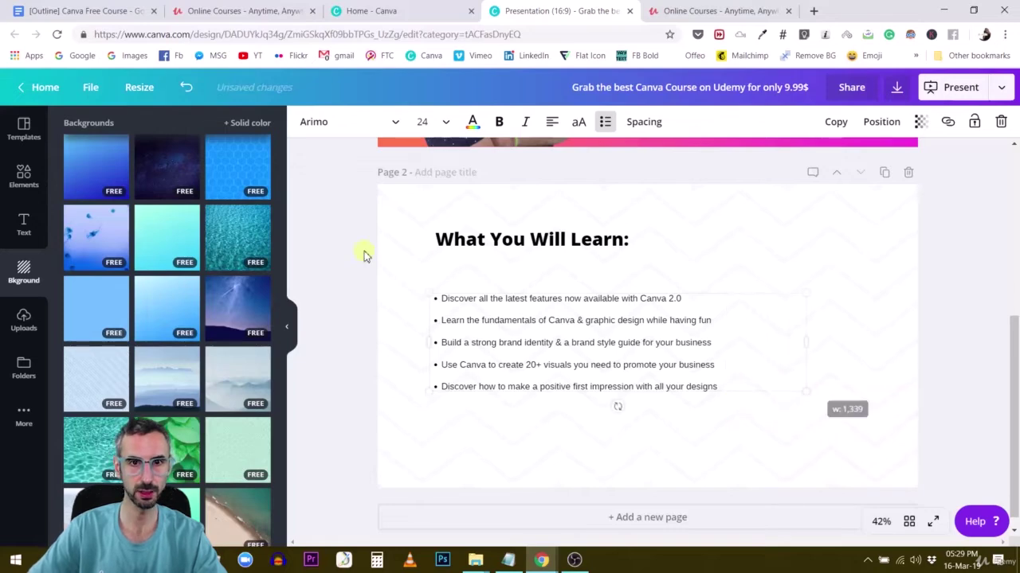
Set the bulleted list's font size to 28 and its font to Open Sans
left_click(427, 123)
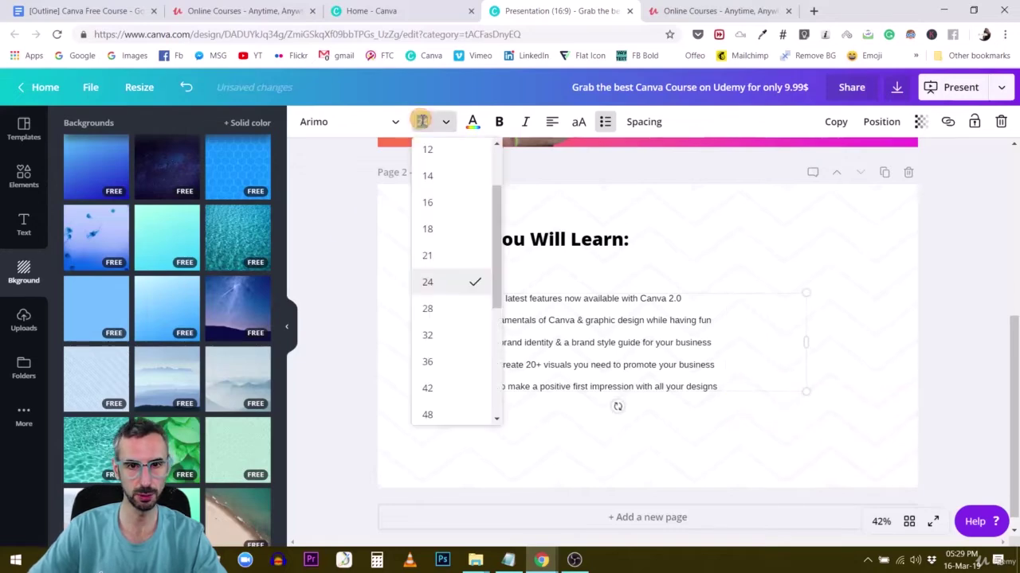
left_click(447, 311)
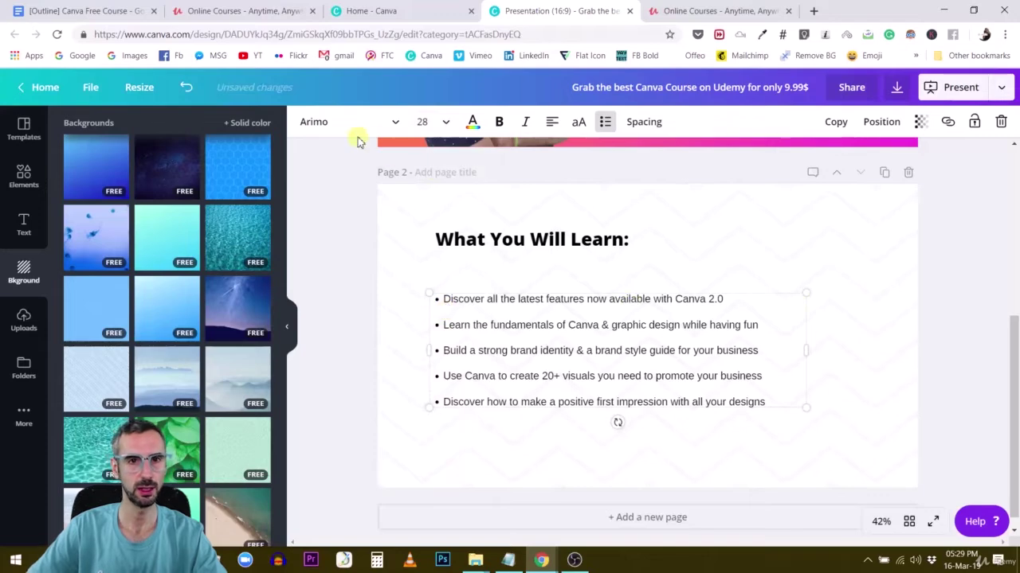
left_click(305, 129)
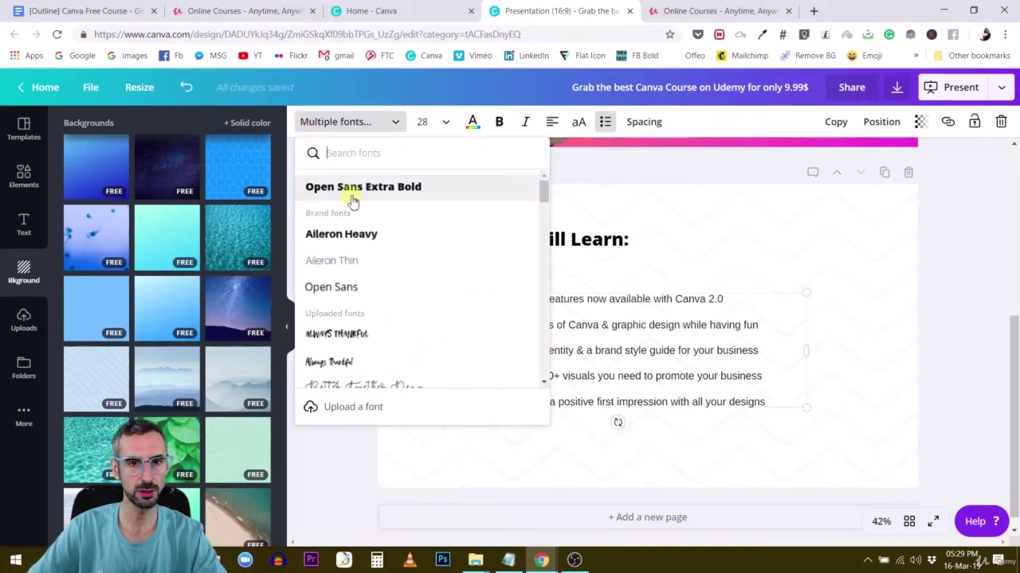
left_click(361, 287)
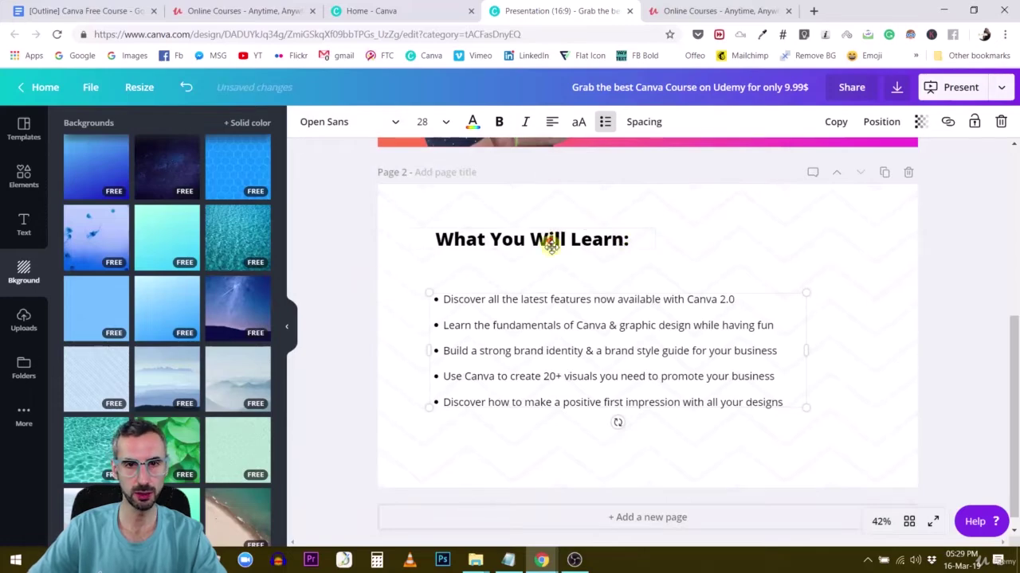
Left-align the "What You Will Learn:" heading and place it just above the list, flush with the list's left edge
left_click_drag(551, 246, 549, 267)
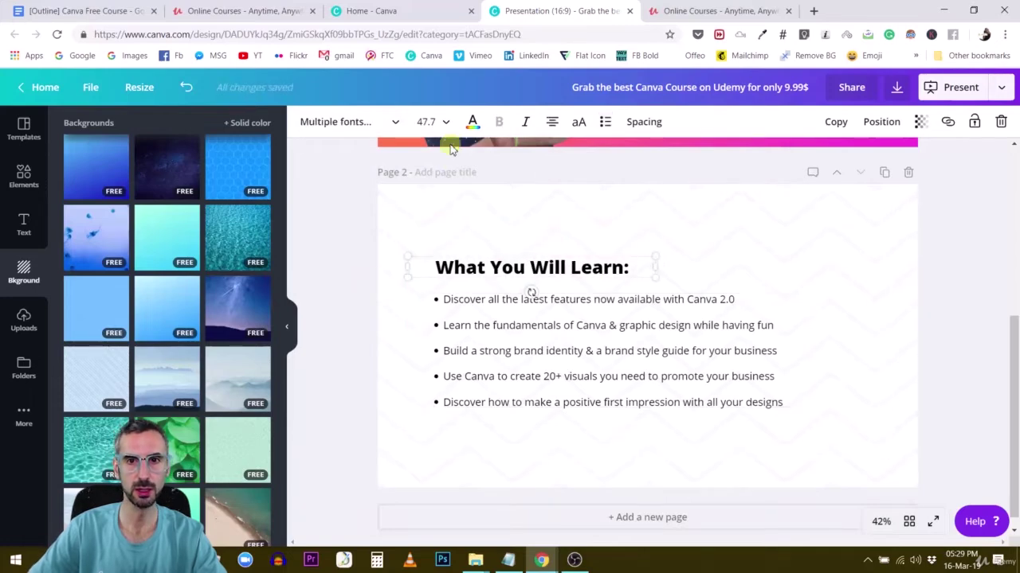
left_click(552, 121)
left_click(742, 224)
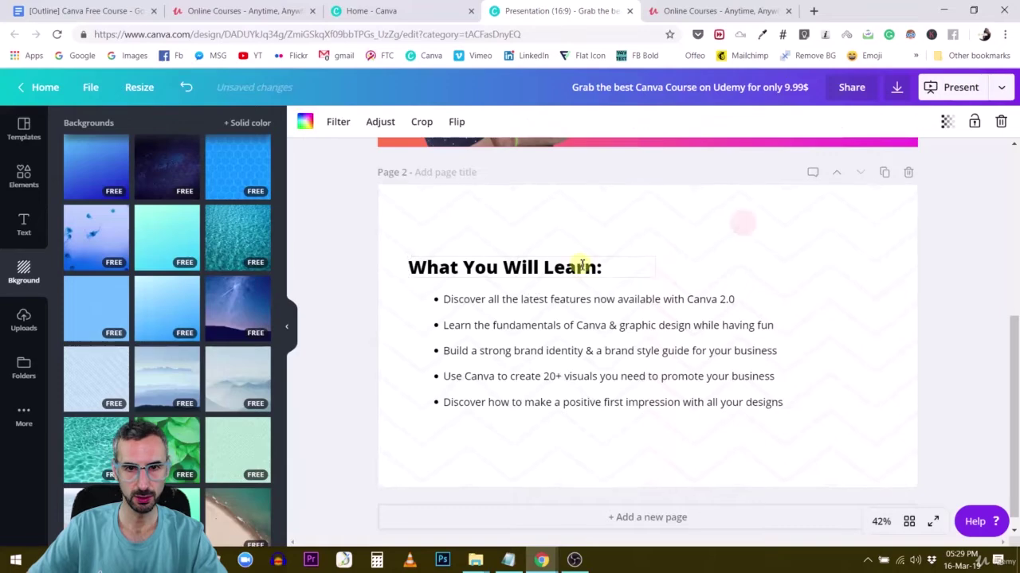
left_click_drag(582, 265, 600, 262)
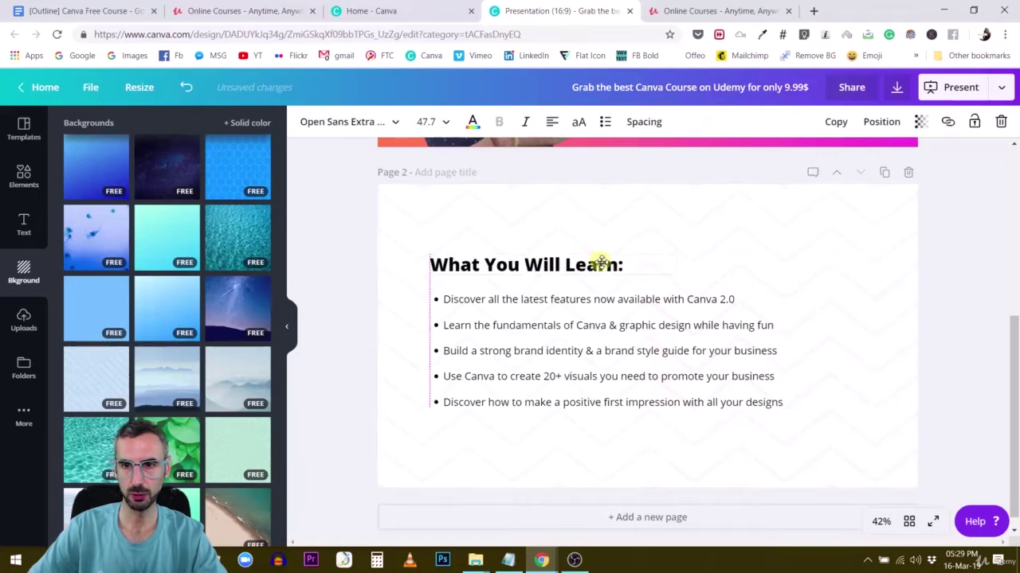
left_click(958, 247)
scroll(876, 296, "up", 2)
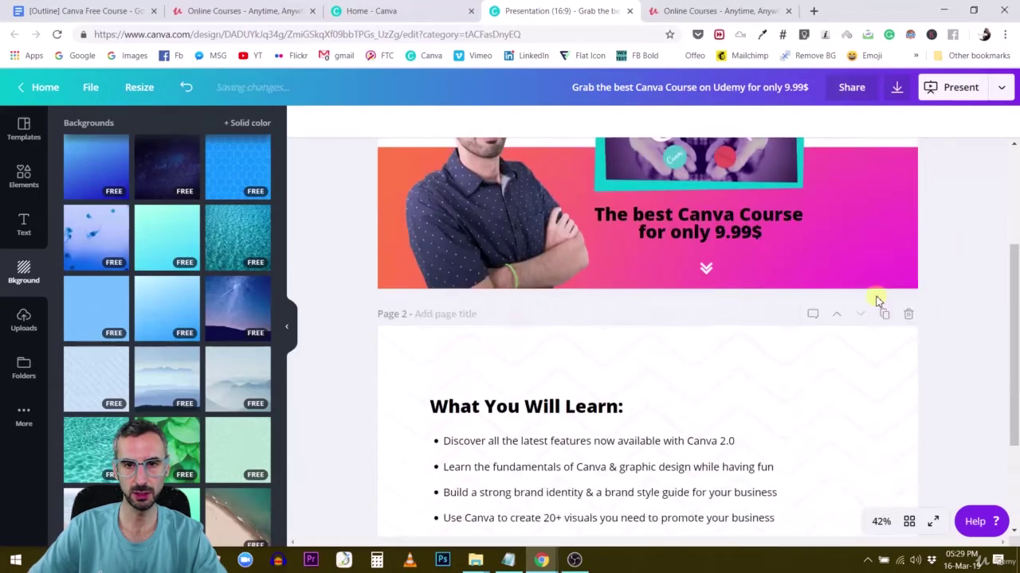
Copy the orange-to-magenta gradient block on page 1 for use on page 2
scroll(766, 263, "down", 1)
scroll(587, 212, "down", 2)
scroll(934, 207, "up", 3)
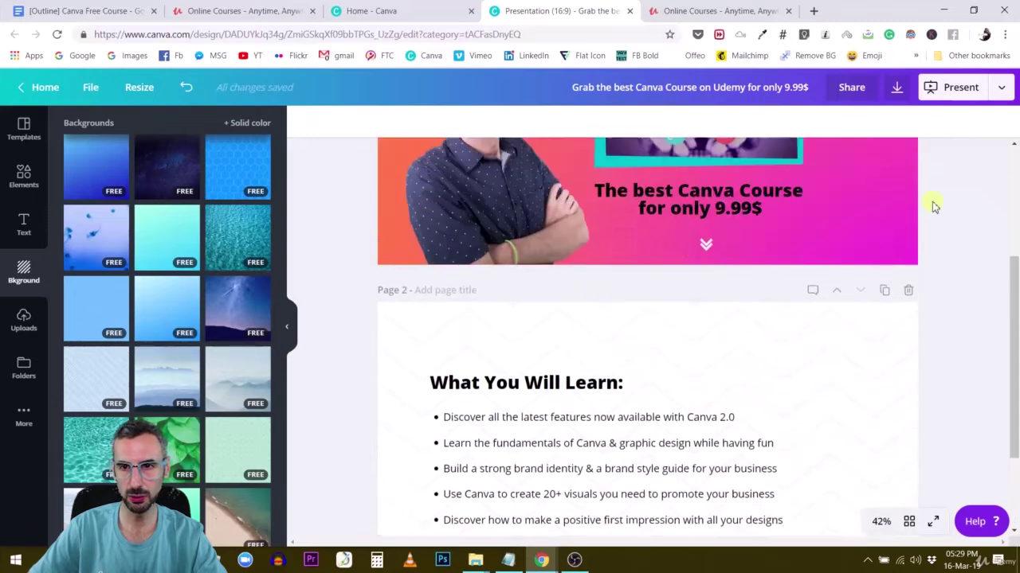
left_click(900, 245)
scroll(903, 243, "up", 3)
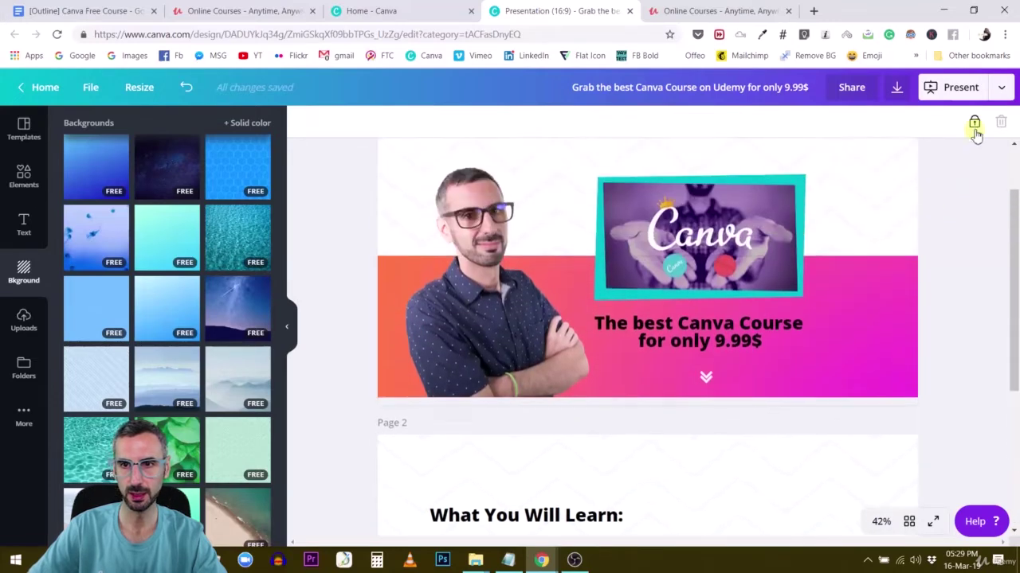
left_click(883, 345)
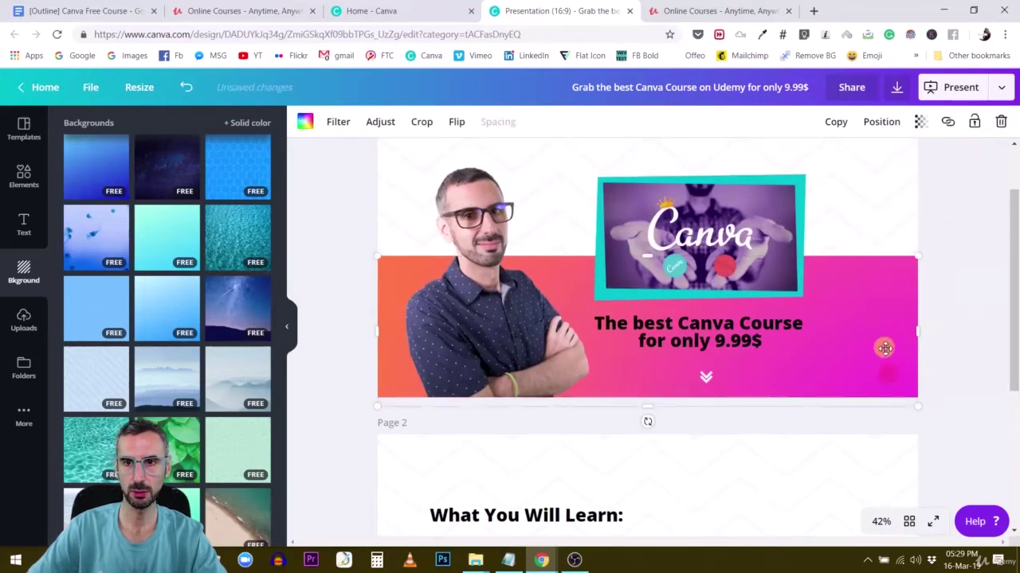
left_click(835, 121)
scroll(842, 224, "down", 5)
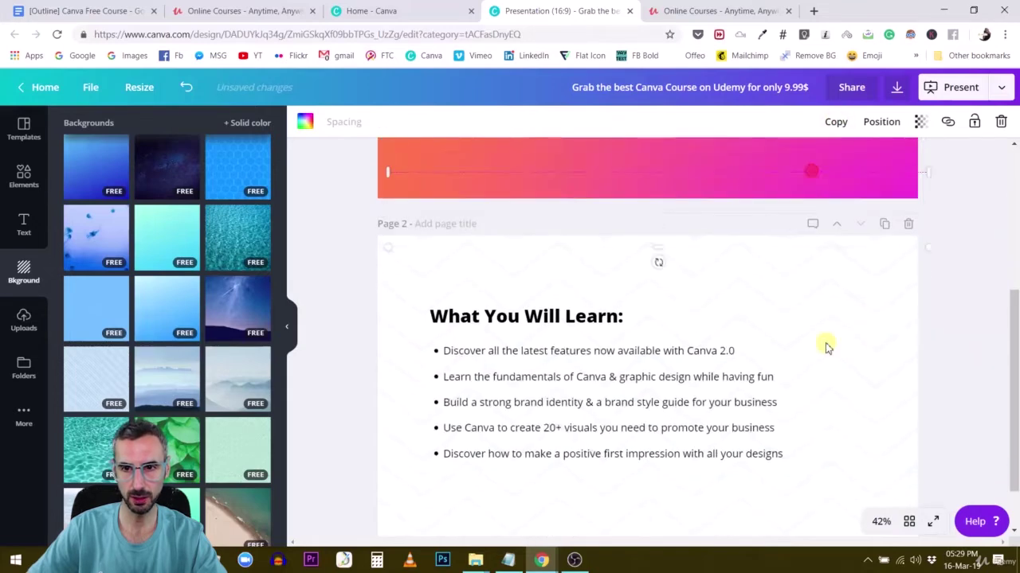
Place the copied gradient on page 2 as a thin full-width band along the page's lower edge
left_click_drag(792, 466, 801, 411)
left_click_drag(660, 349, 676, 464)
left_click_drag(712, 426, 712, 426)
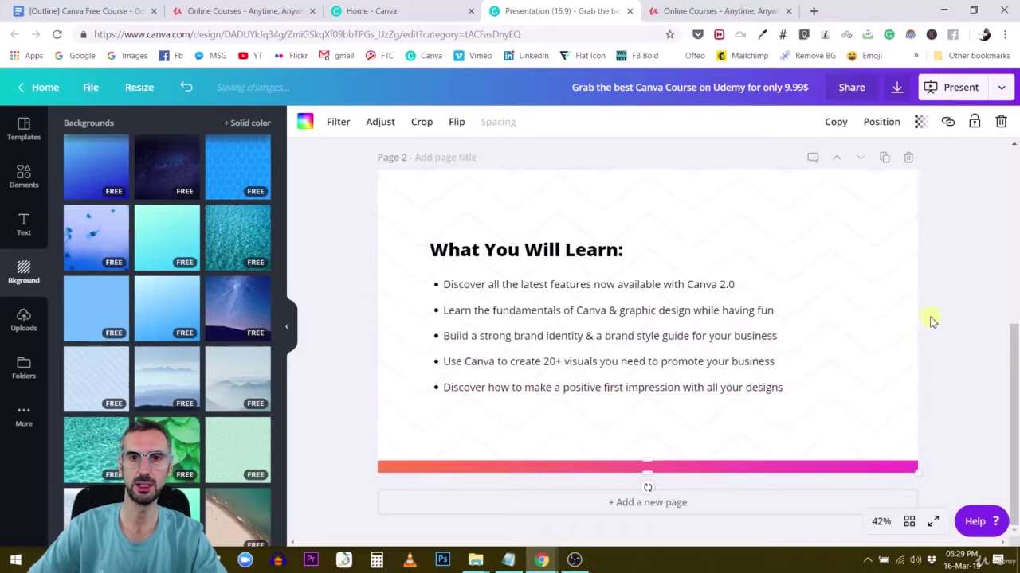
Review pages 1 and 2 together, comparing the gradient block with the new band below the bulleted list
scroll(836, 316, "up", 1)
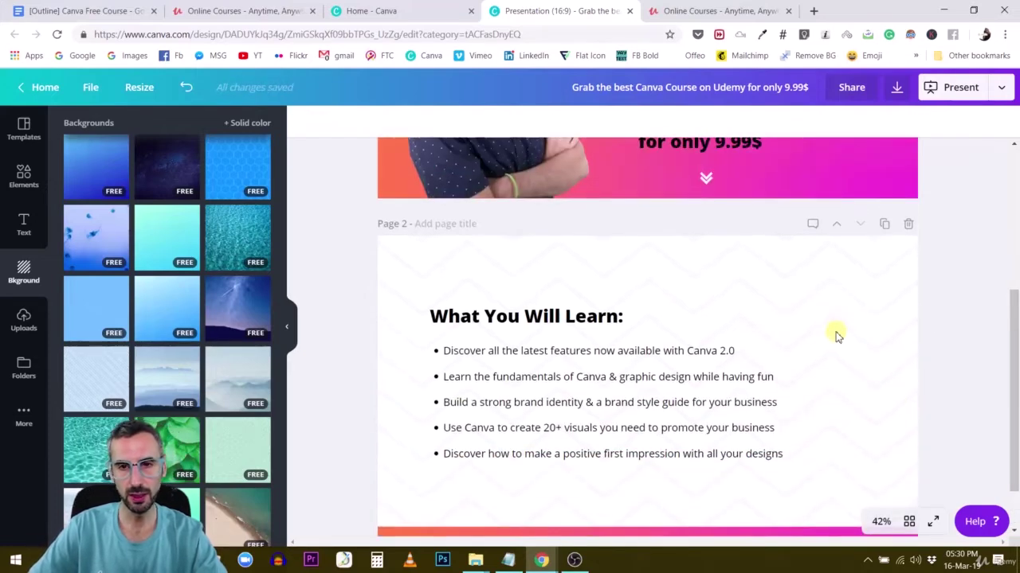
scroll(836, 334, "up", 2)
scroll(837, 335, "down", 2)
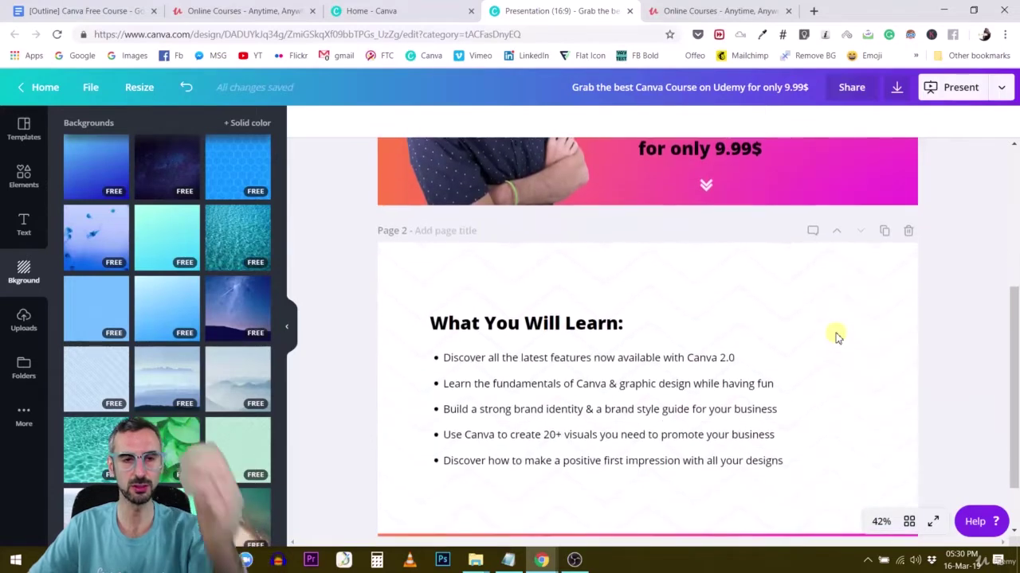
scroll(836, 337, "down", 2)
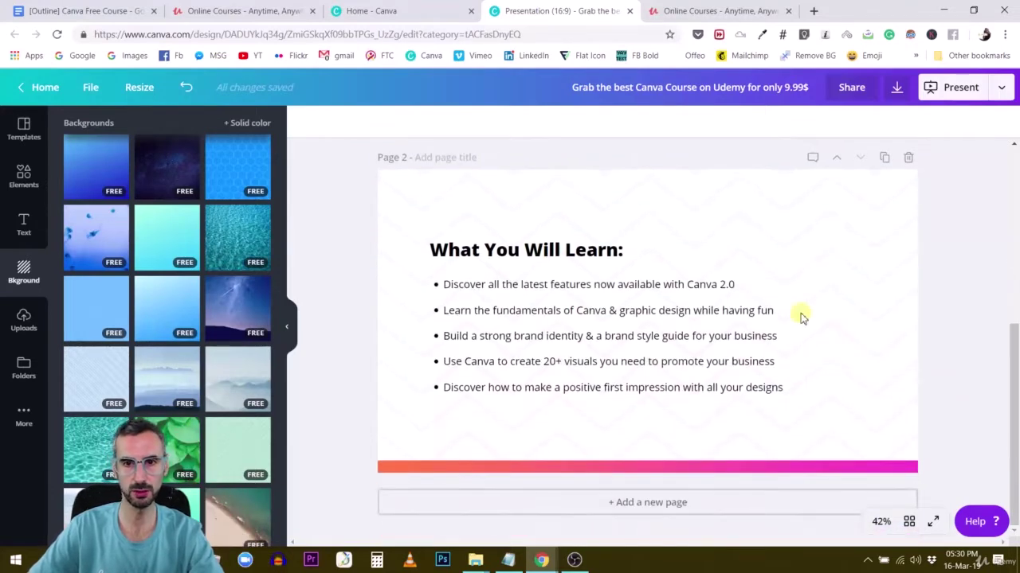
scroll(672, 319, "up", 2)
scroll(665, 335, "down", 2)
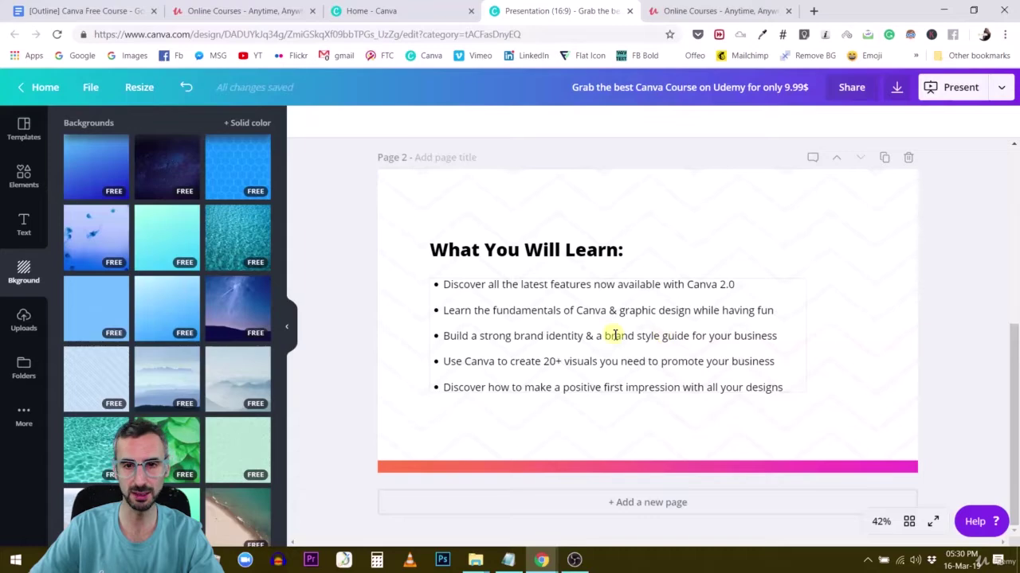
scroll(613, 336, "up", 2)
scroll(598, 359, "down", 1)
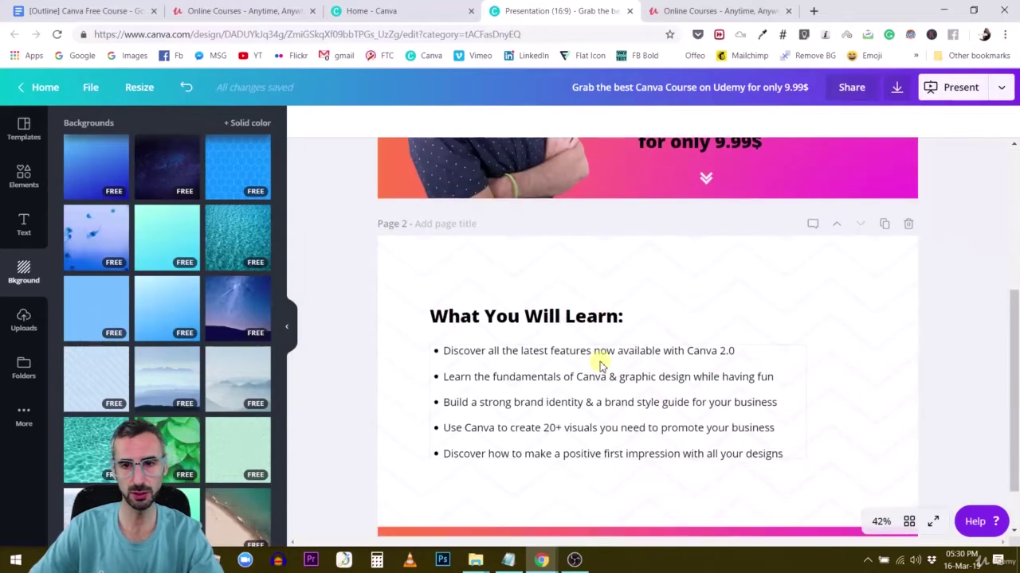
scroll(601, 365, "down", 1)
scroll(605, 368, "up", 4)
scroll(612, 371, "up", 1)
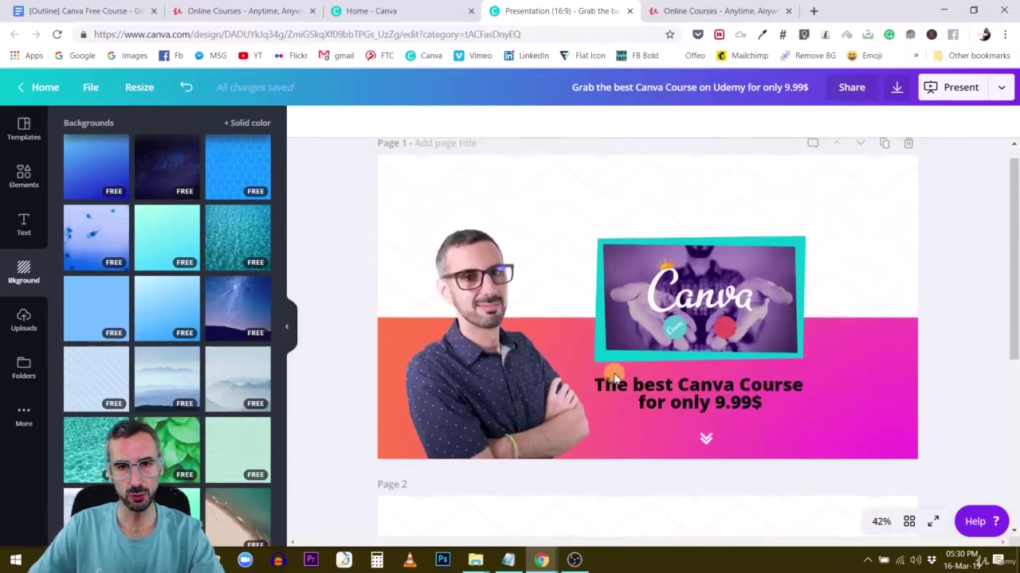
scroll(610, 377, "down", 5)
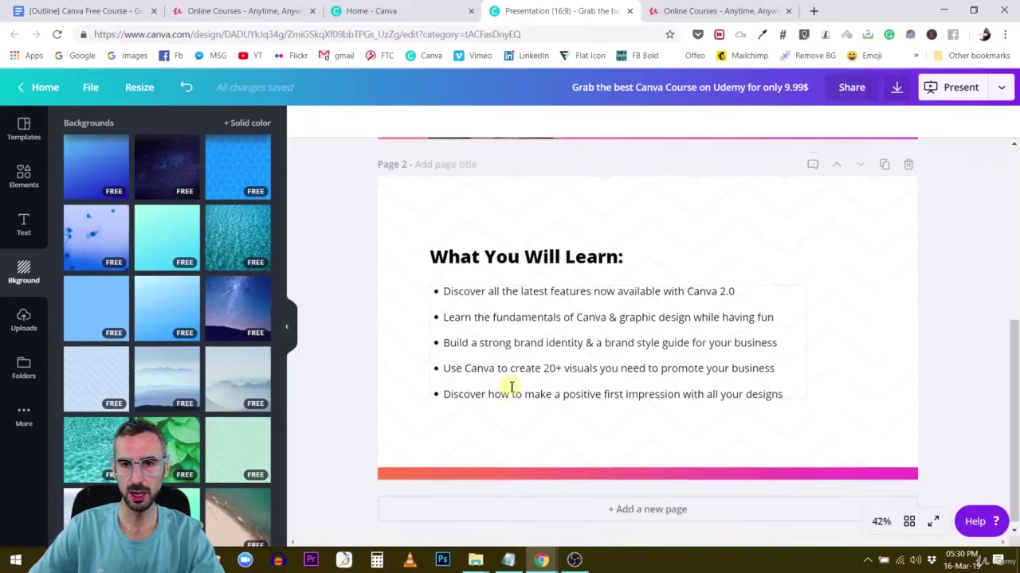
scroll(692, 348, "up", 2)
scroll(819, 377, "down", 2)
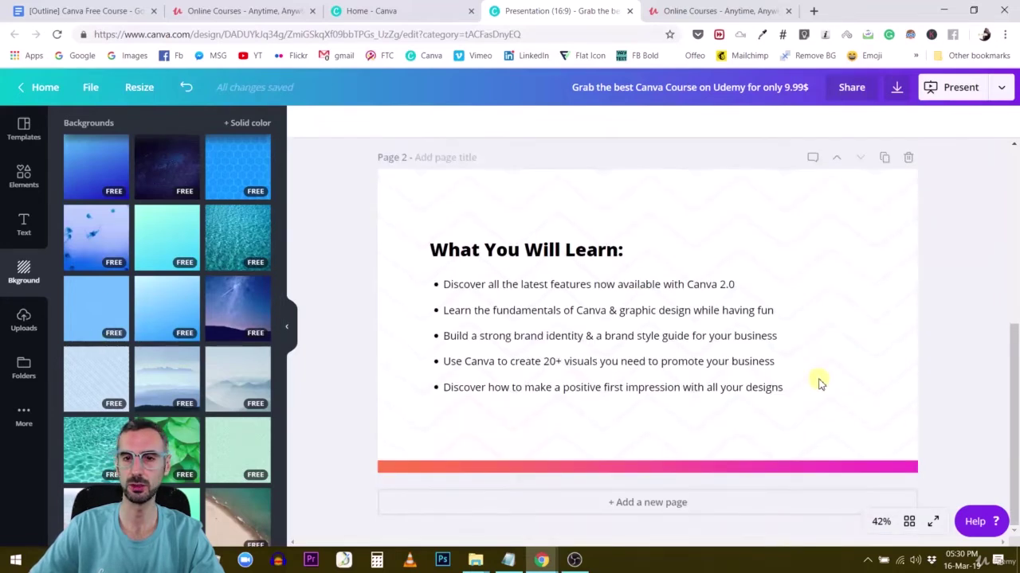
scroll(820, 382, "up", 1)
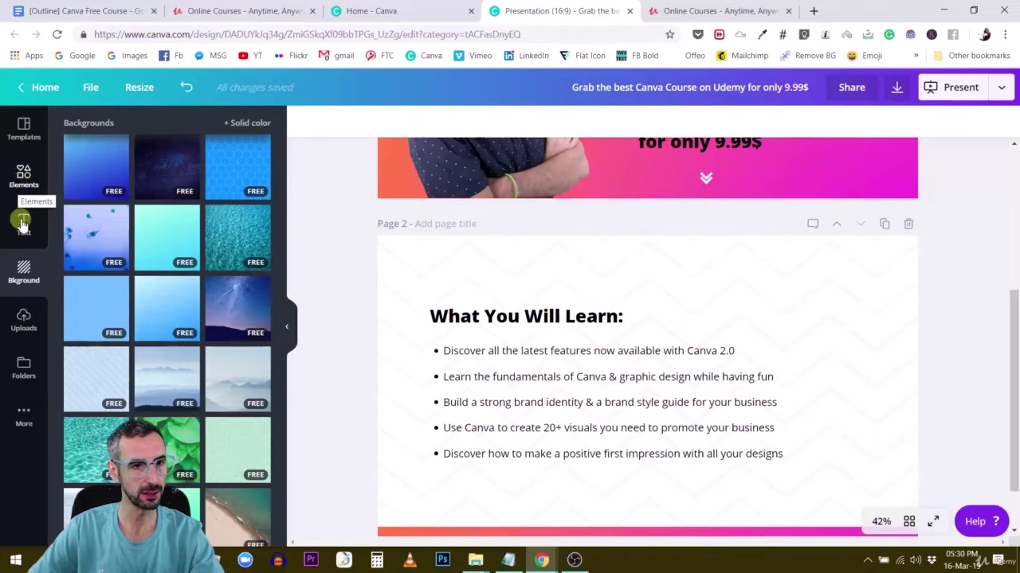
Add the uploaded portrait with the sticky note to page 2, about 1,236 by 822, in the page's lower-right corner
left_click(23, 321)
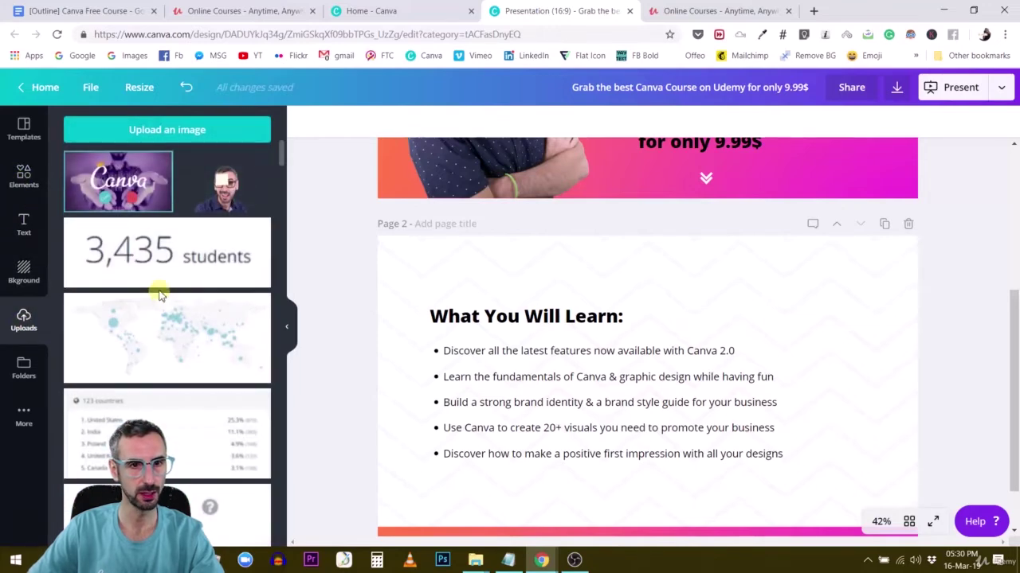
left_click(227, 191)
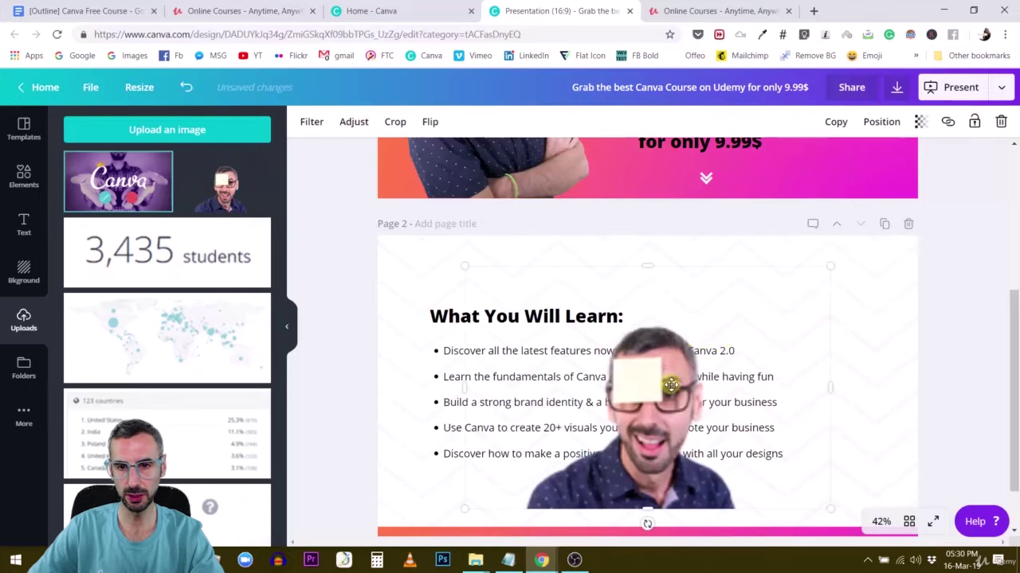
left_click_drag(726, 417, 843, 451)
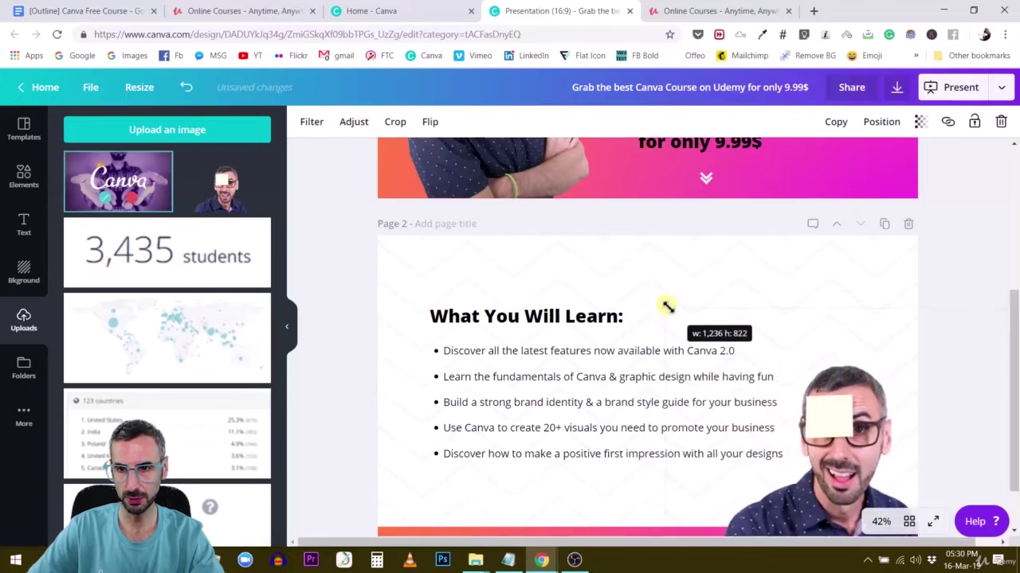
left_click(968, 262)
scroll(968, 262, "down", 2)
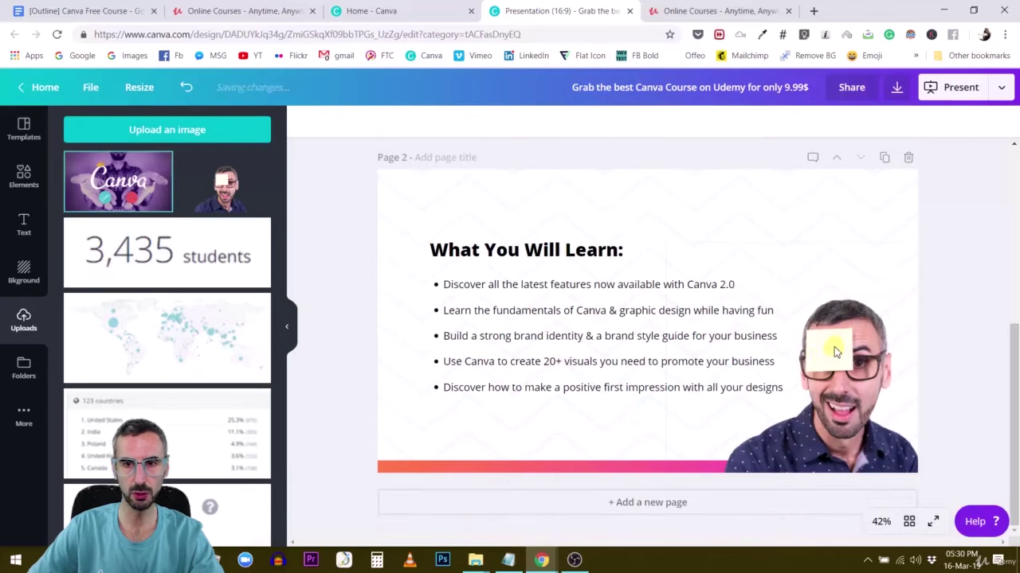
Add the uploaded Udemy logo to page 2, shrink it and center it on the portrait's sticky note
scroll(733, 321, "up", 5)
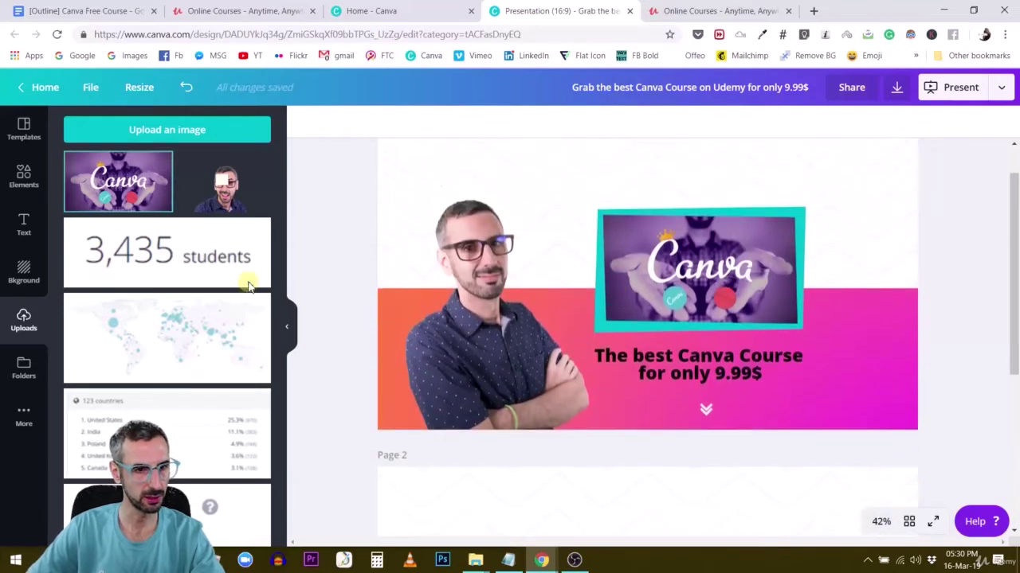
scroll(249, 287, "down", 2)
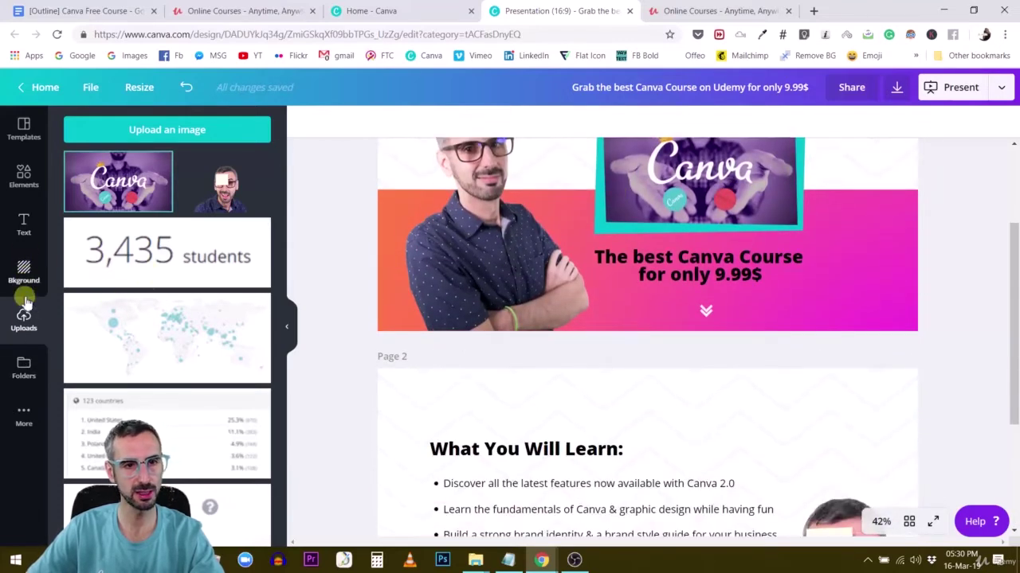
scroll(94, 337, "down", 8)
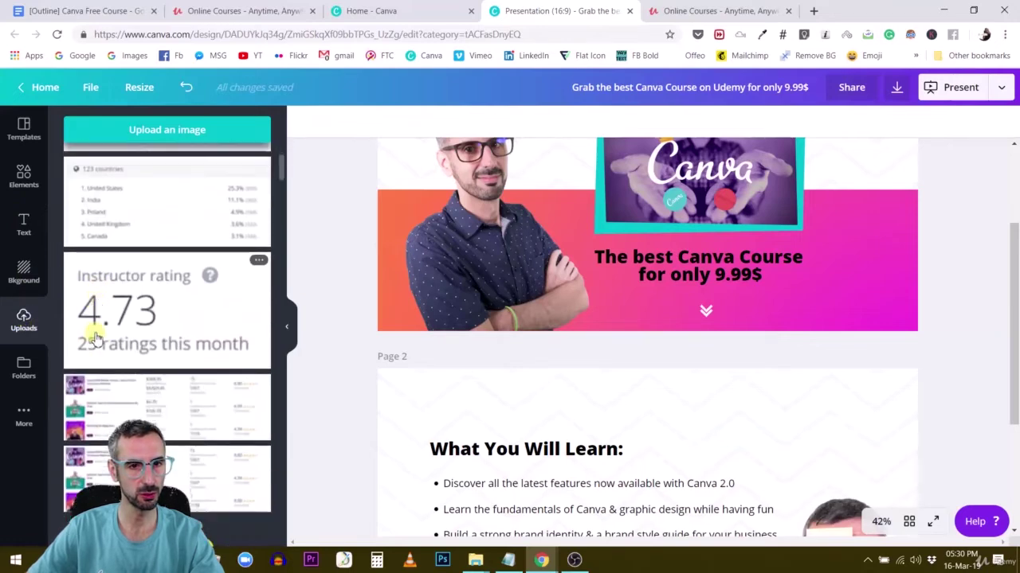
left_click(159, 265)
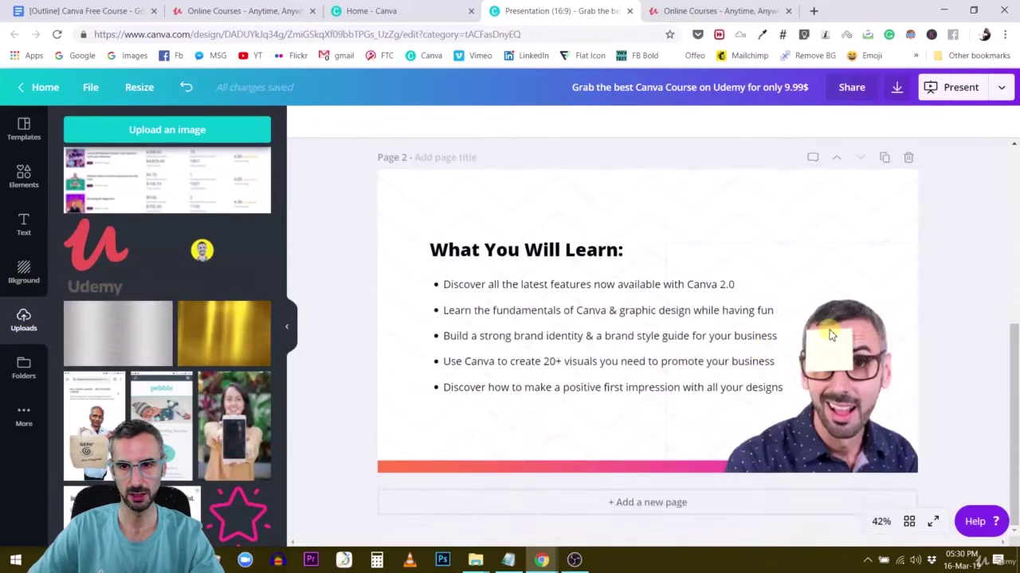
left_click(102, 253)
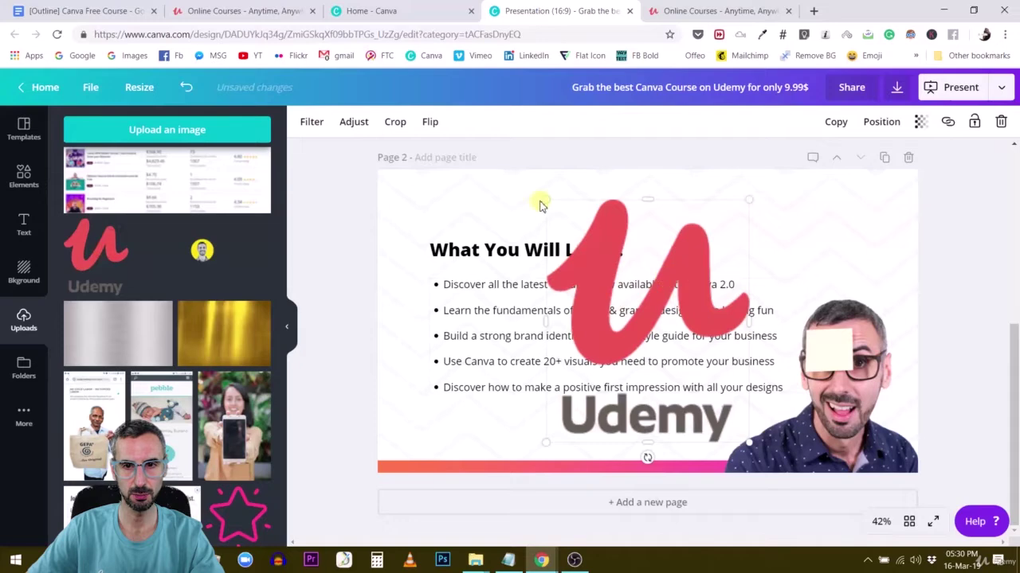
left_click_drag(573, 237, 829, 347)
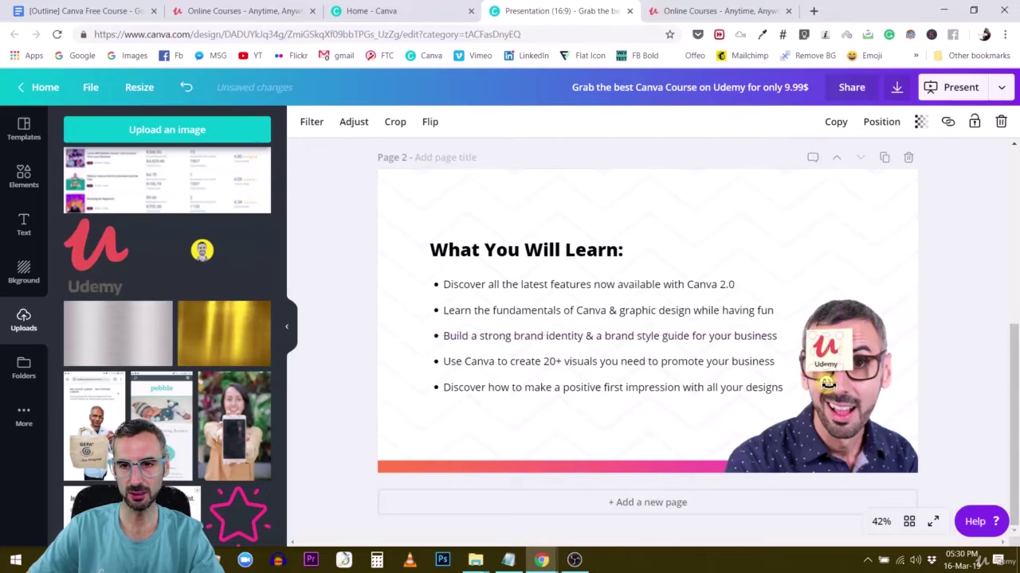
left_click_drag(828, 384, 827, 404)
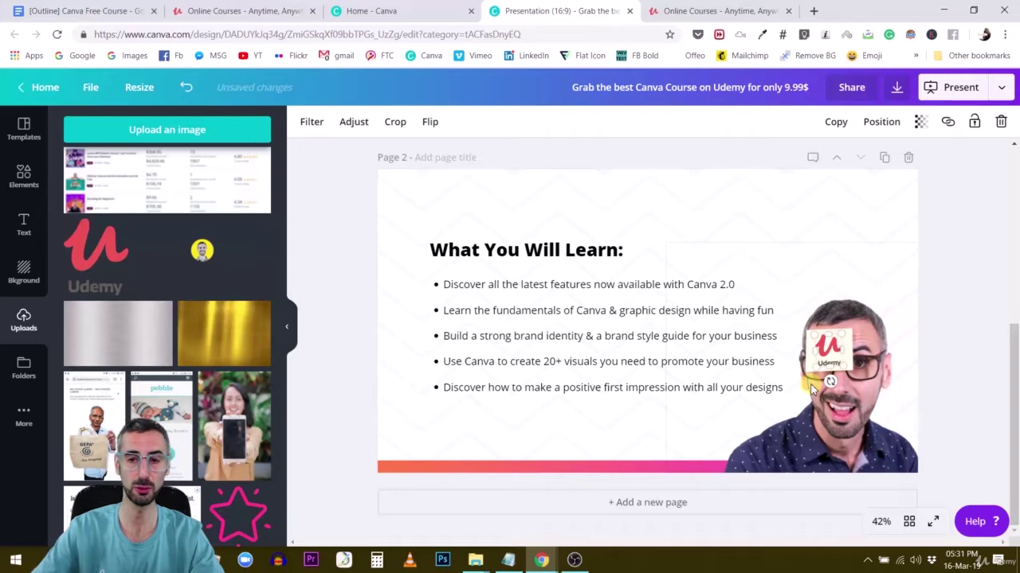
left_click(822, 212)
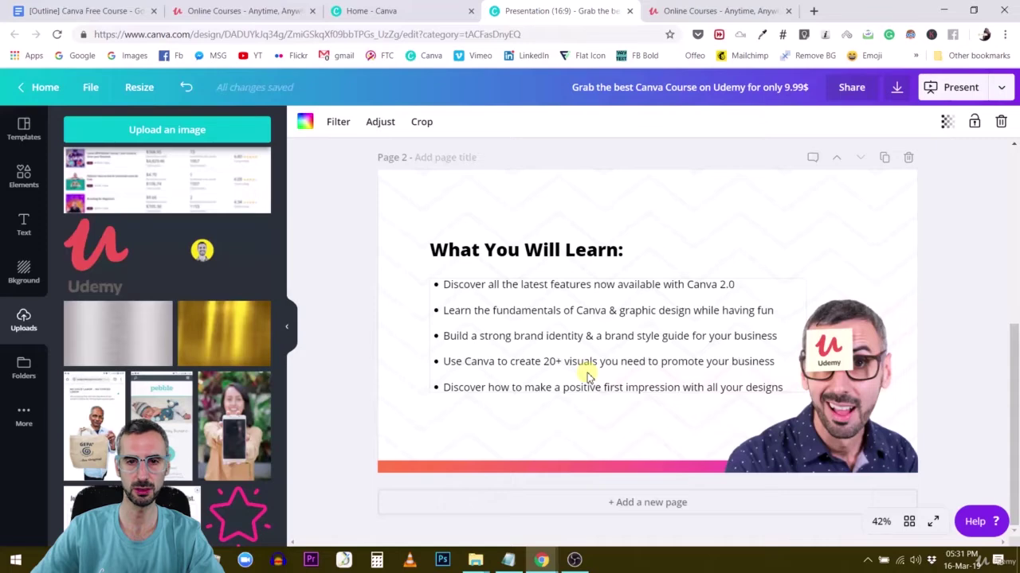
Look over the design from page 1 through the blank page 3
scroll(601, 269, "up", 5)
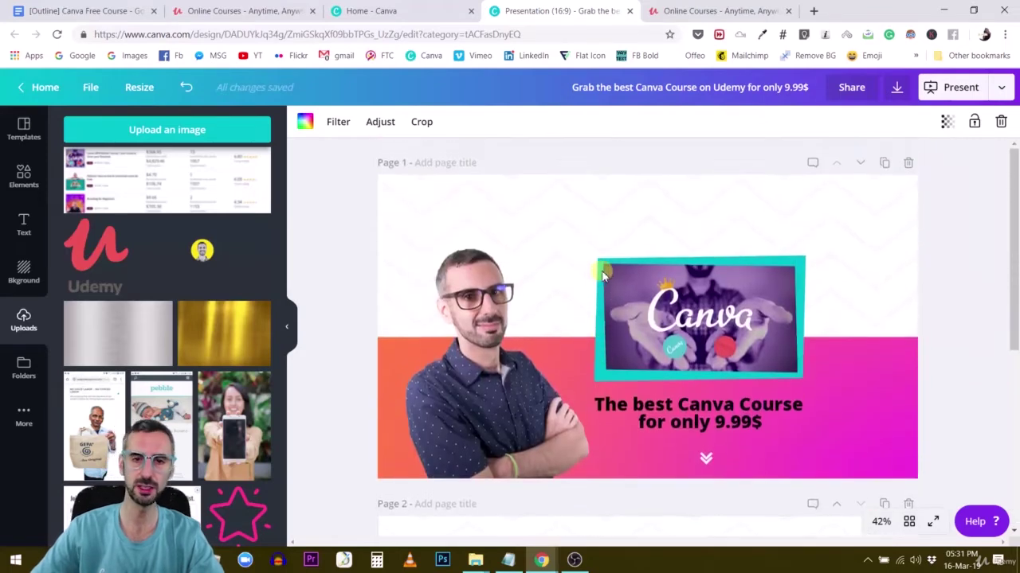
scroll(602, 275, "down", 5)
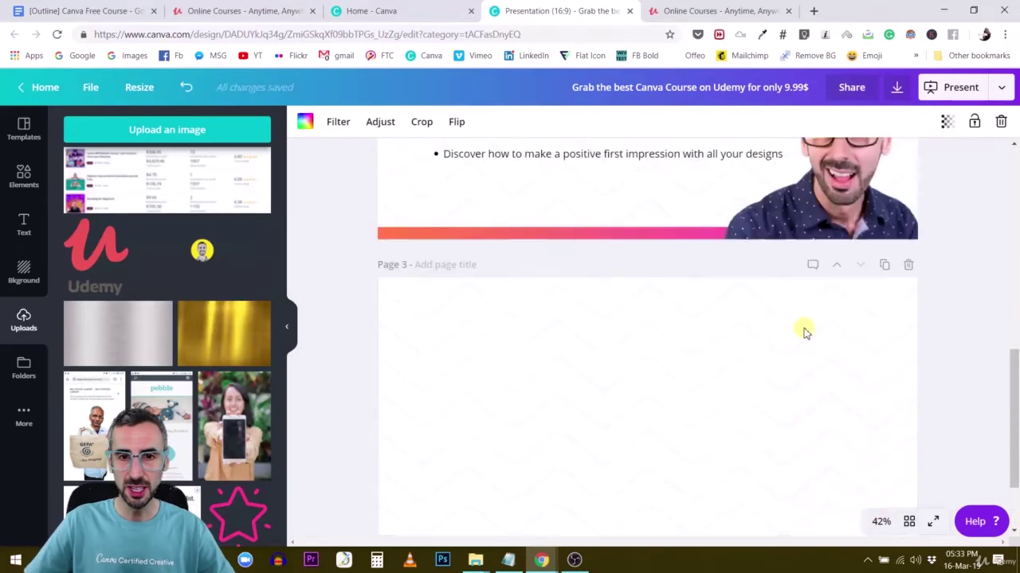
scroll(803, 334, "up", 1)
scroll(803, 334, "down", 3)
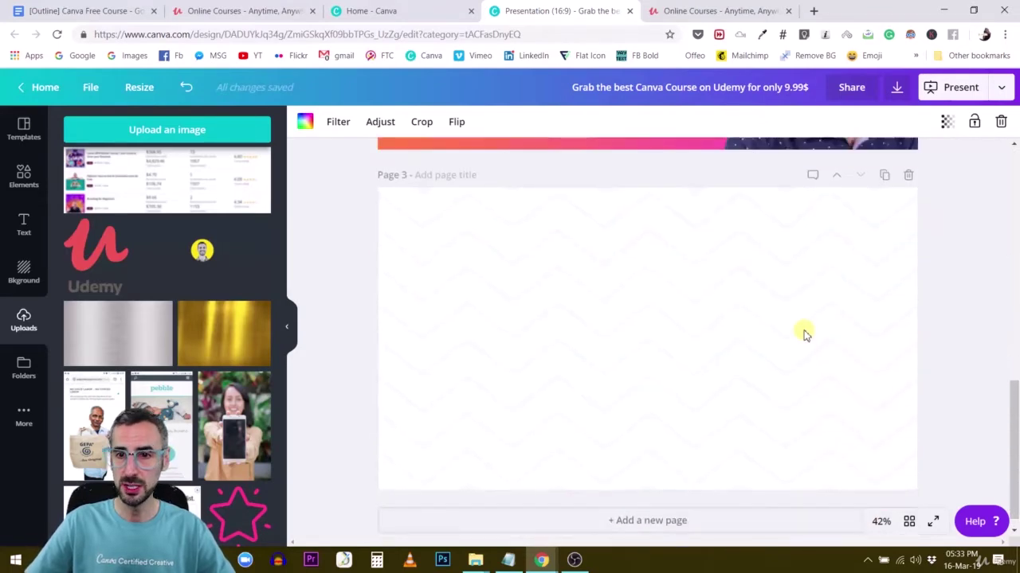
scroll(803, 335, "up", 3)
scroll(802, 335, "up", 2)
scroll(802, 334, "down", 2)
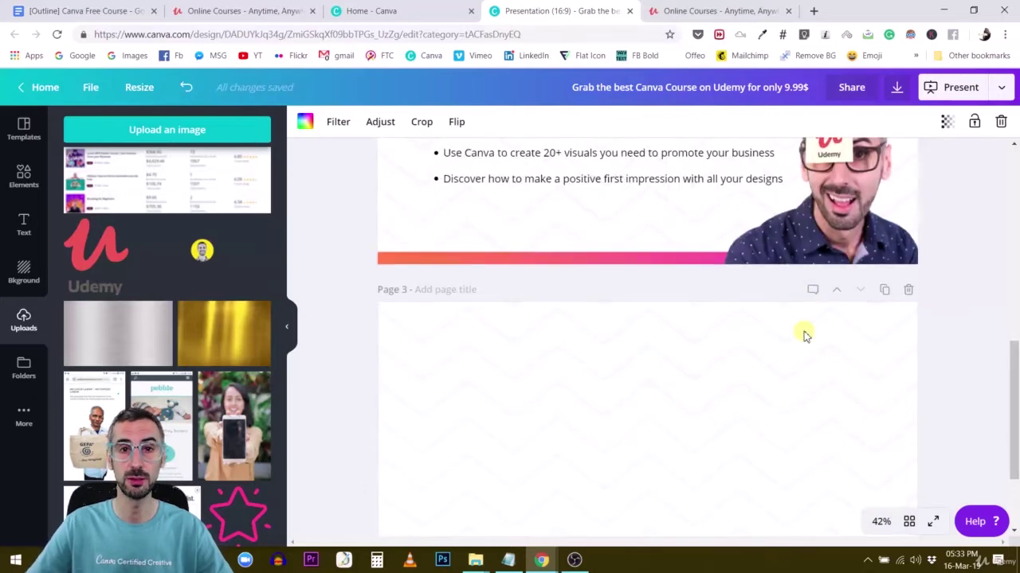
Switch to the Udemy instructor site and browse the student reviews of the Canva course
left_click(229, 12)
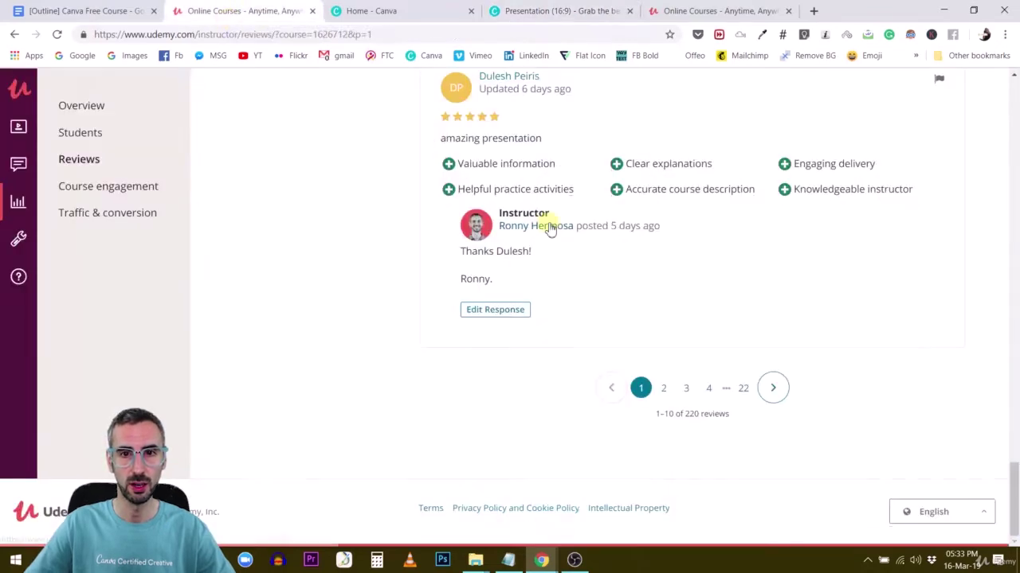
scroll(548, 235, "up", 15)
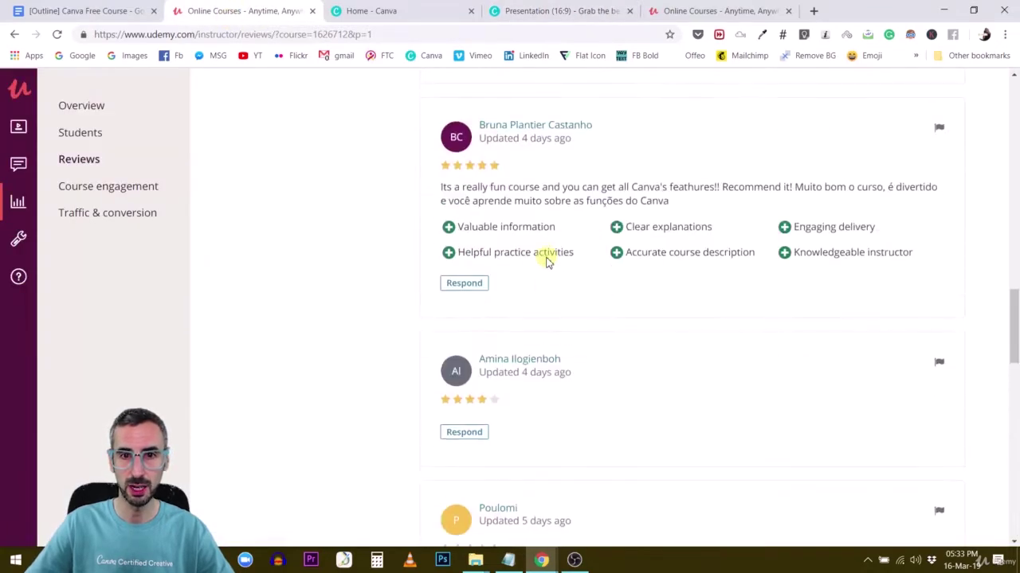
scroll(547, 263, "up", 10)
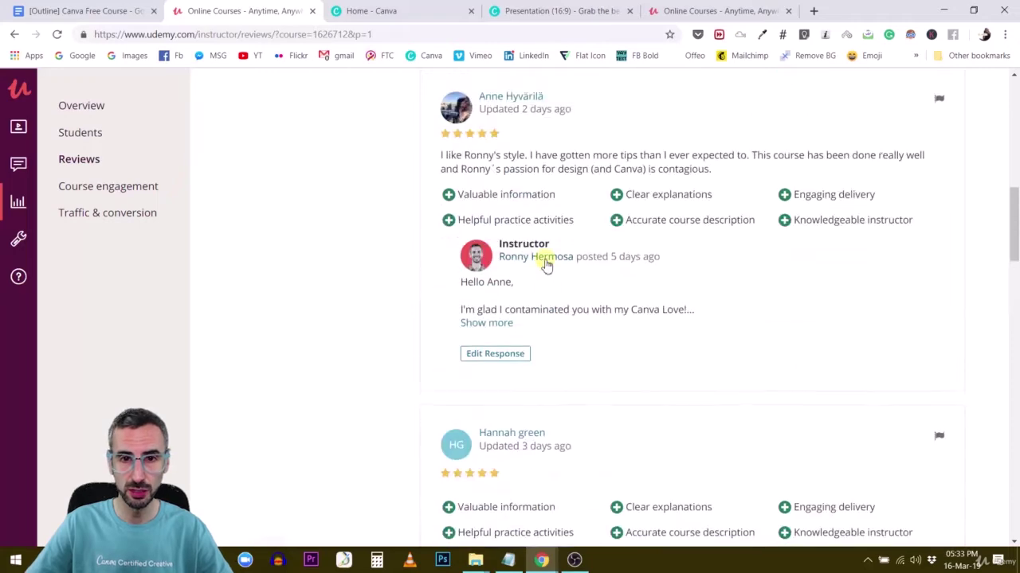
scroll(546, 266, "up", 4)
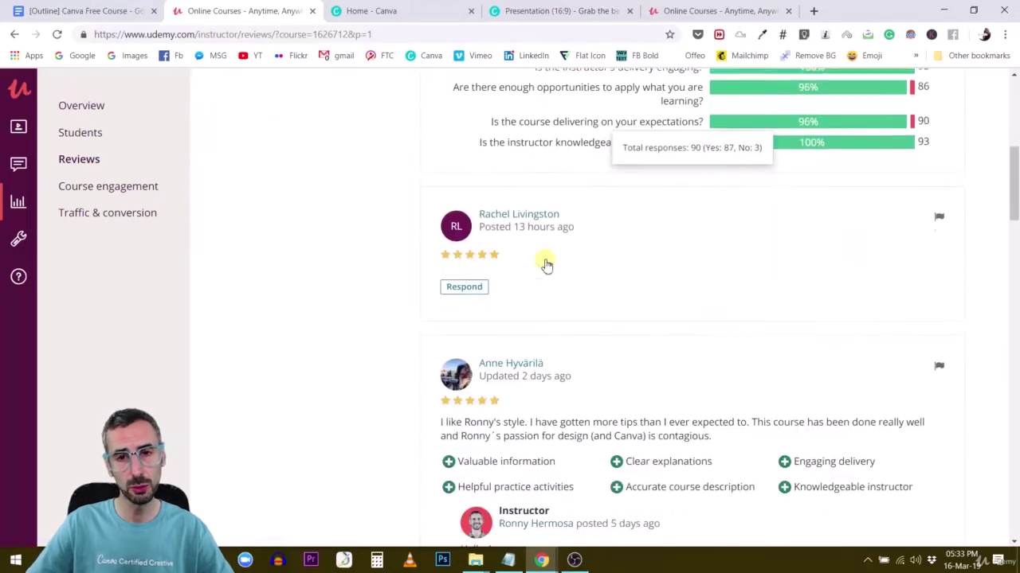
scroll(545, 263, "down", 12)
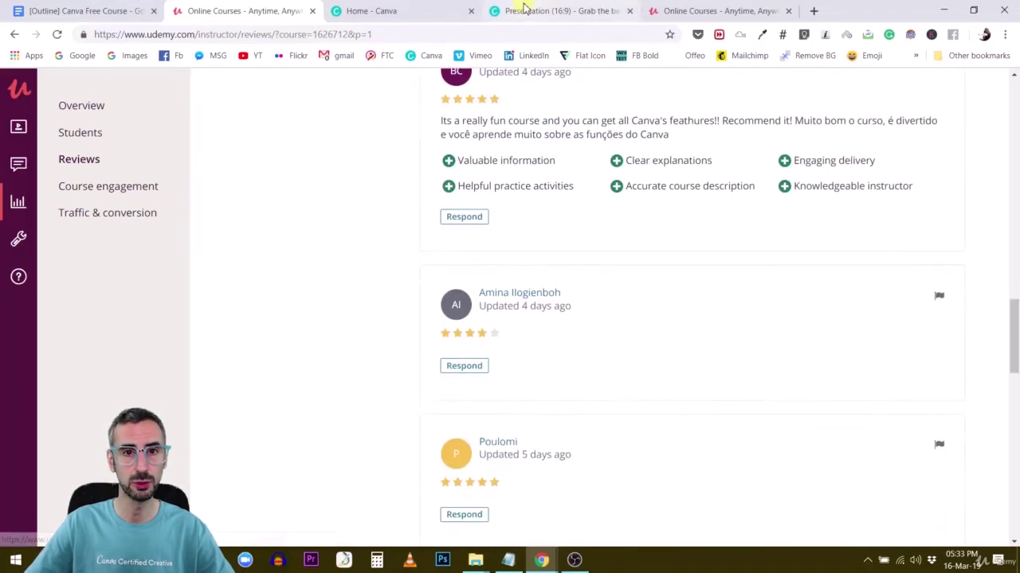
Switch back to the Canva presentation and look over pages 1 to 3
left_click(403, 13)
left_click(544, 13)
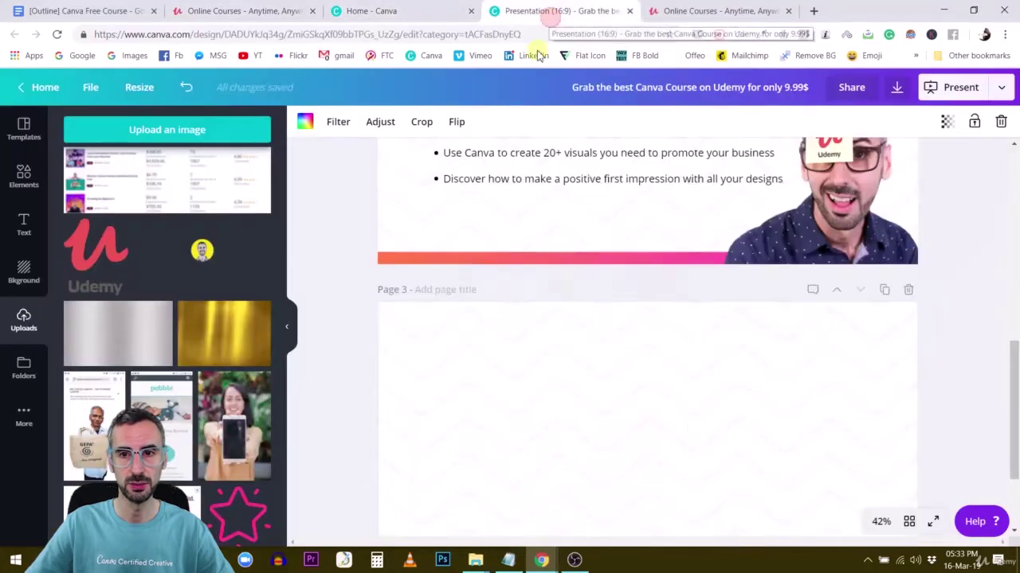
scroll(585, 239, "up", 10)
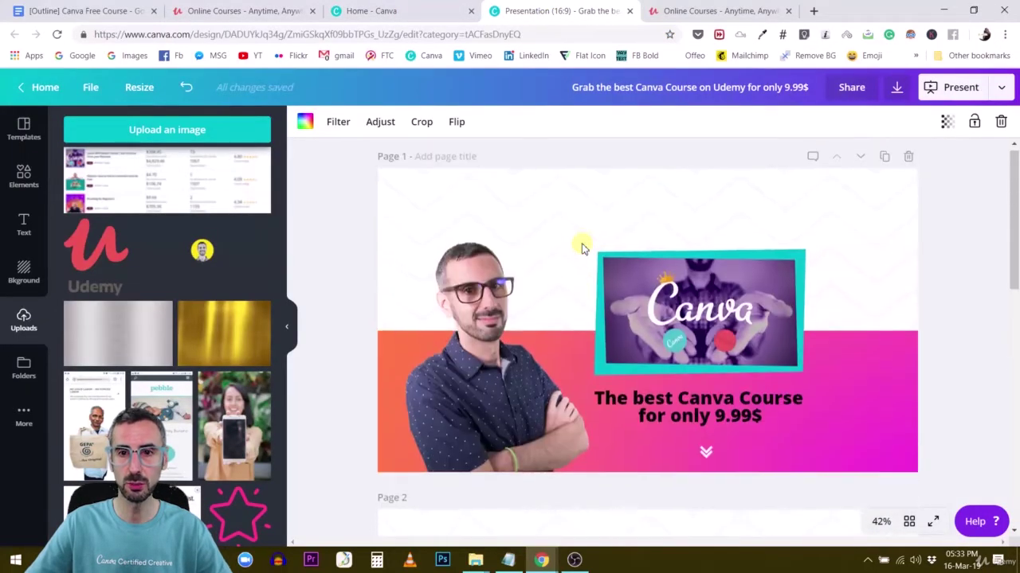
scroll(581, 249, "down", 5)
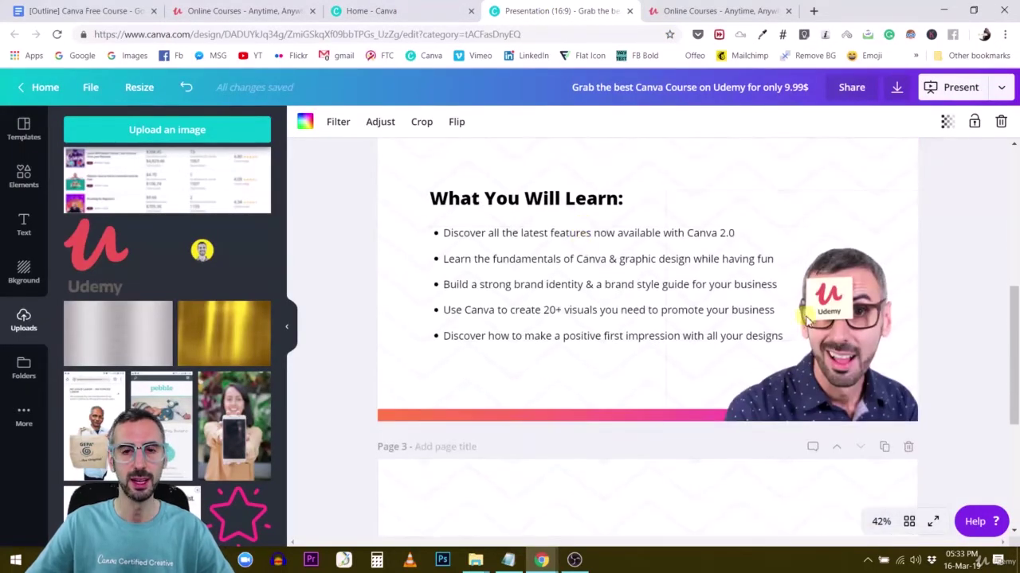
scroll(807, 318, "up", 5)
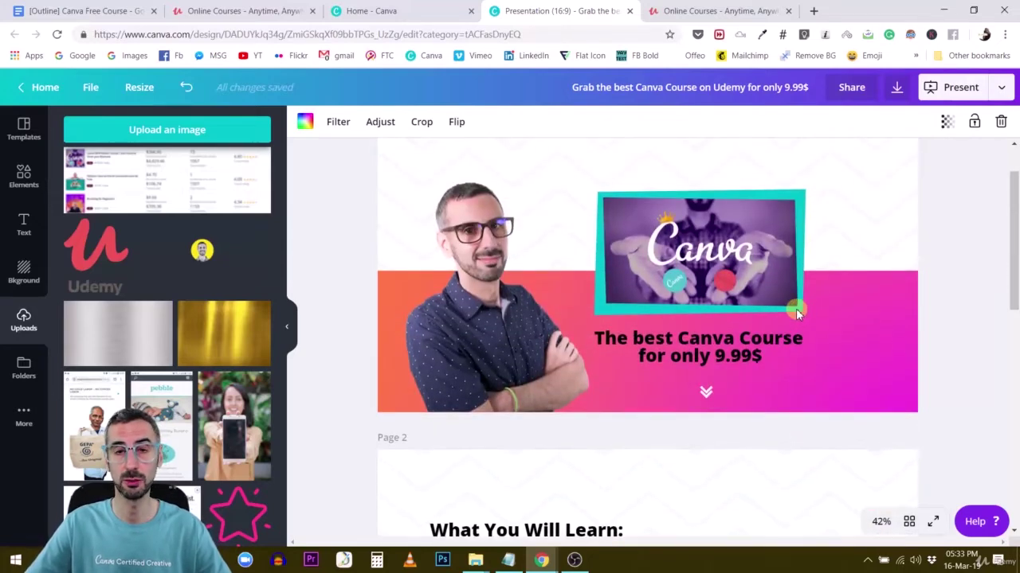
scroll(795, 312, "down", 7)
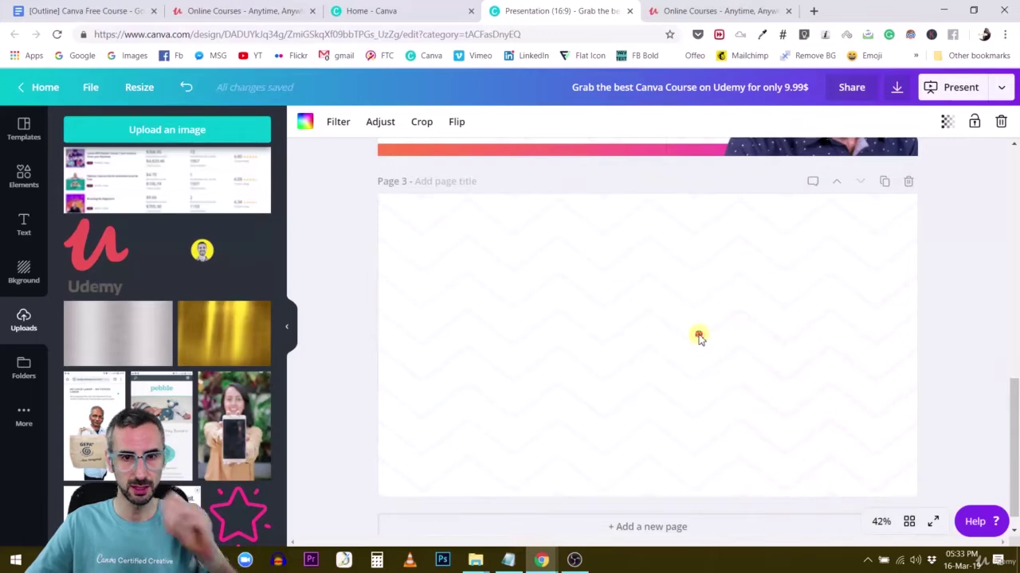
Copy the "What You Will Learn:" heading from page 2 and place the copy in the upper part of page 3
scroll(695, 340, "up", 3)
left_click(549, 202)
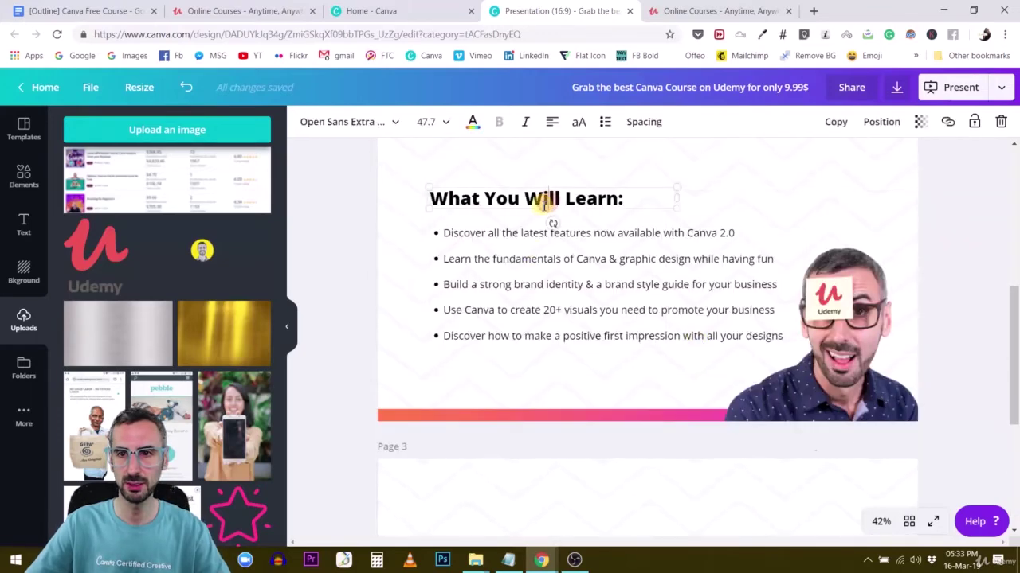
left_click(832, 127)
scroll(582, 183, "down", 1)
left_click_drag(582, 182, 540, 477)
scroll(537, 348, "down", 3)
Change the copied heading on page 3 to "What my Students think:"
double_click(534, 334)
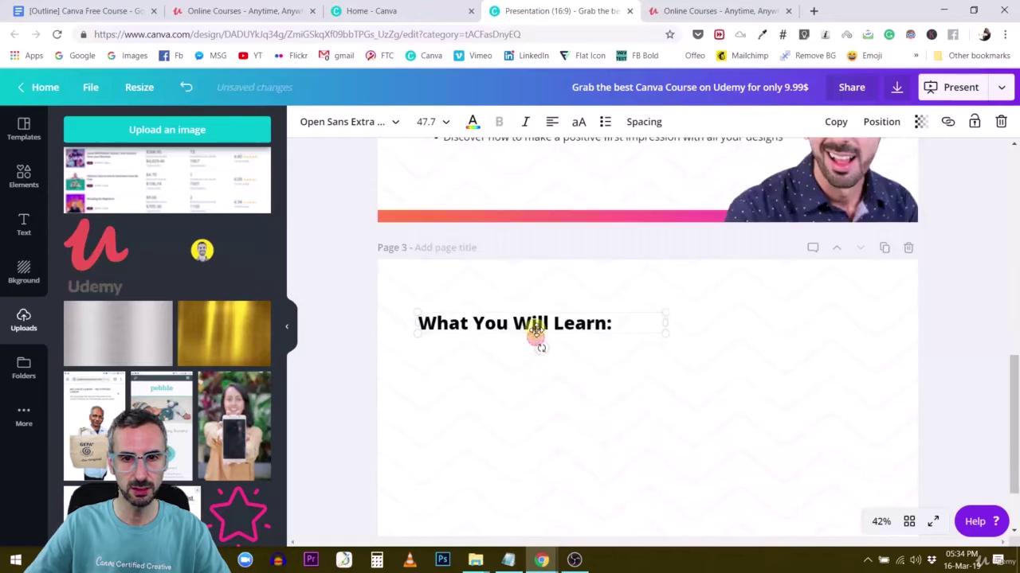
key("ctrl+a")
scroll(436, 389, "up", 3)
type("W")
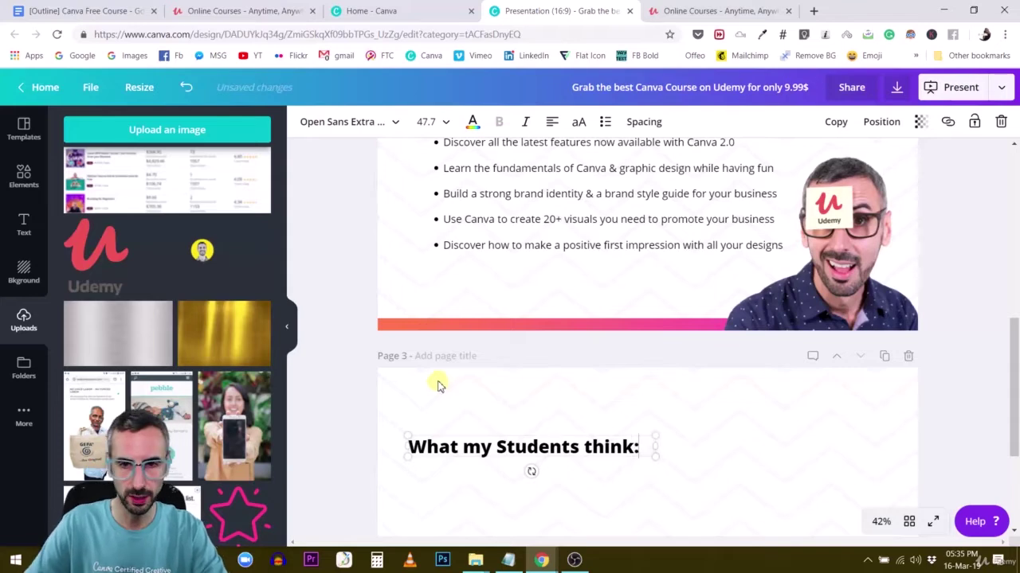
scroll(438, 386, "down", 3)
scroll(568, 266, "up", 2)
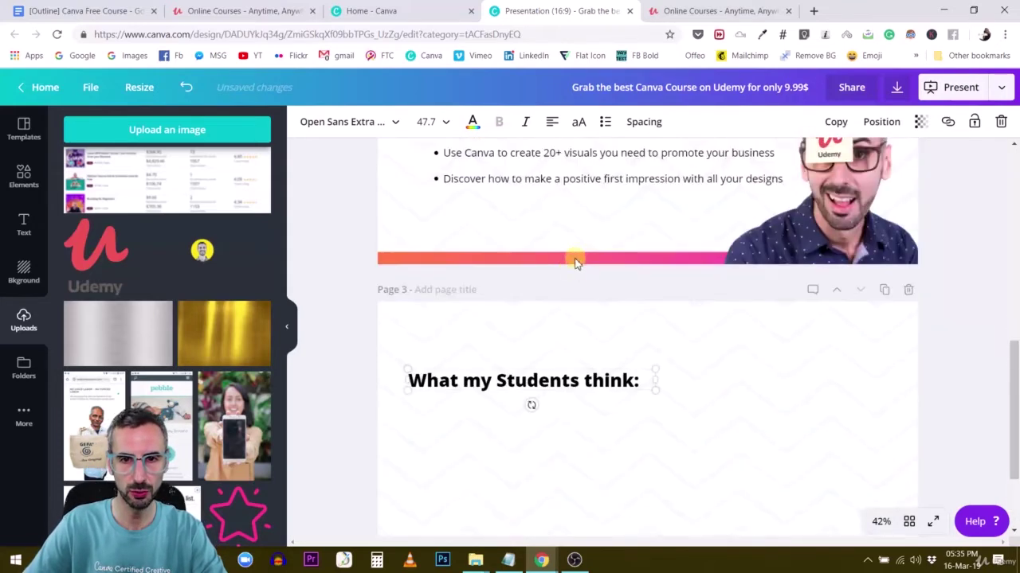
Copy page 2's orange-to-pink gradient bar and place it full width along the lower edge of page 3
left_click(576, 259)
left_click(785, 159, "shift")
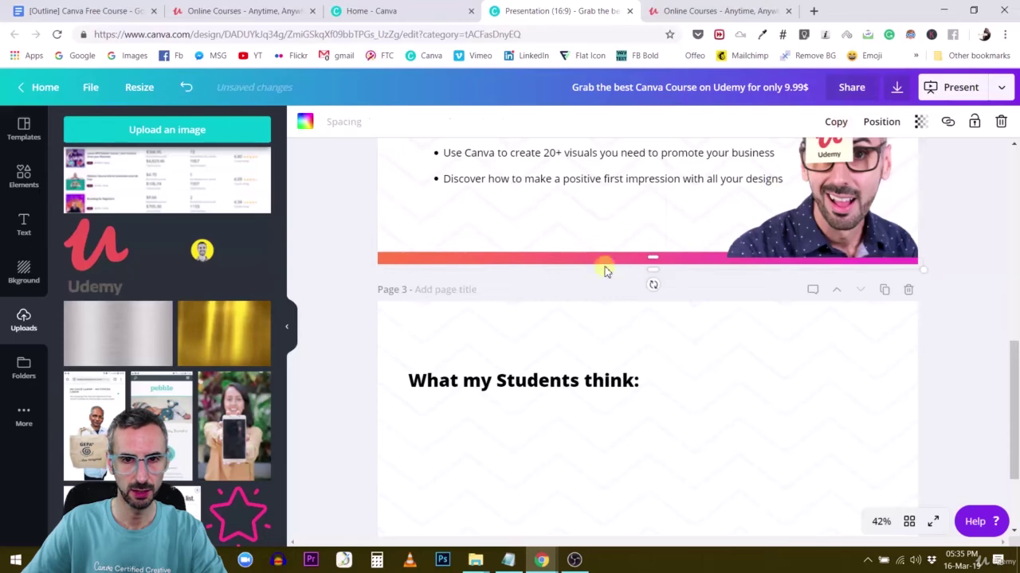
mouse_move(565, 259)
left_mouse_down()
mouse_move(565, 332)
mouse_move(595, 407)
mouse_move(582, 463)
left_mouse_up()
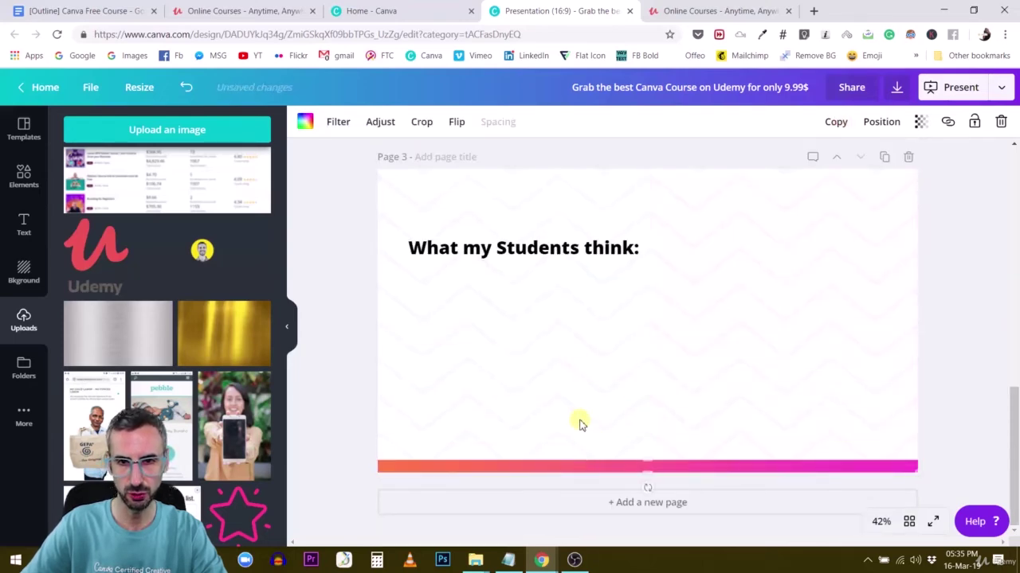
left_click(573, 399)
scroll(565, 359, "up", 3)
scroll(549, 361, "down", 2)
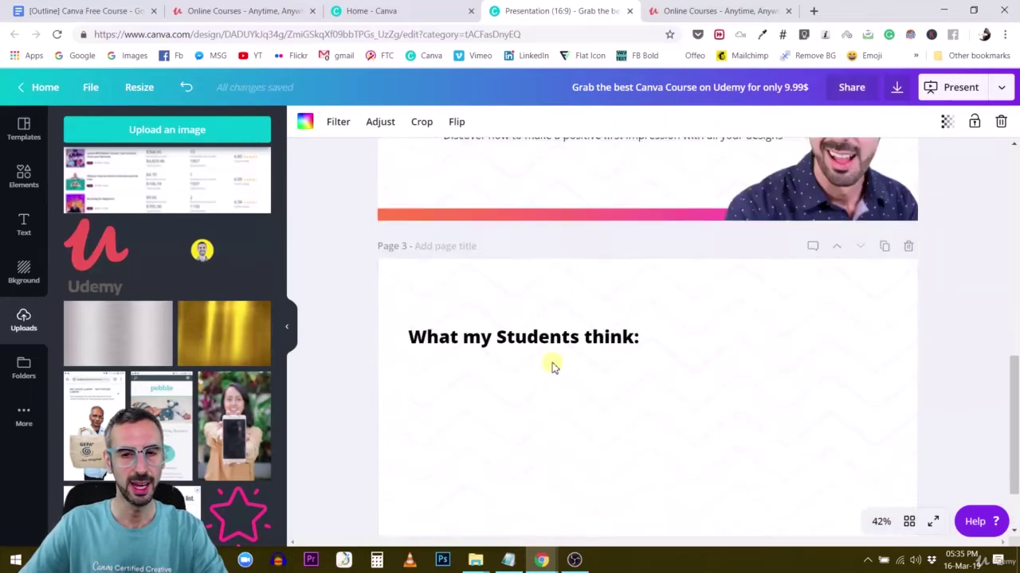
Search the graphics elements for "quotation mark"
left_click(24, 177)
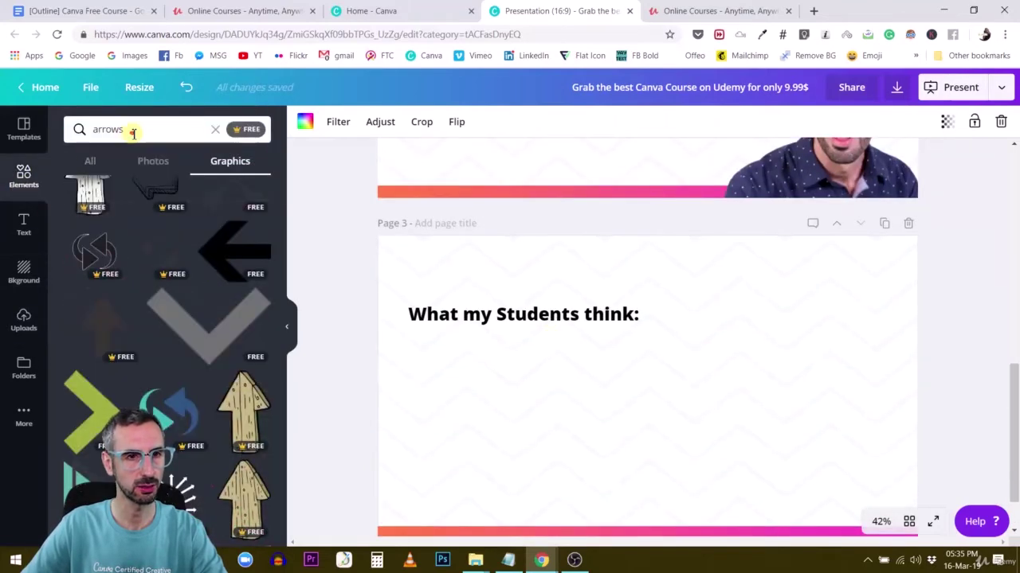
double_click(125, 132)
type("uot")
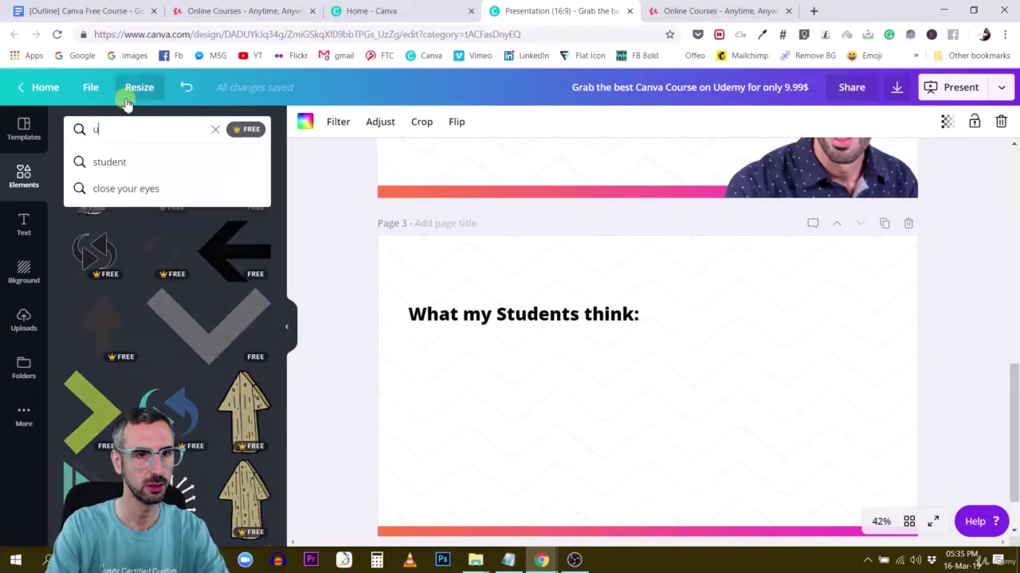
key("BackSpace")
key("BackSpace")
key("BackSpace")
type("quotation mark")
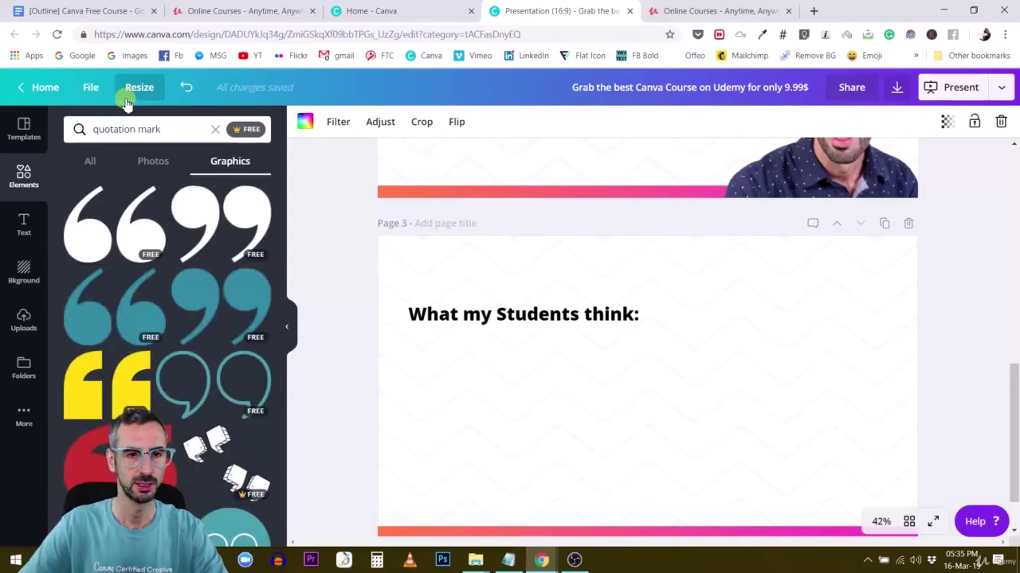
Add the free blue outlined double quotation mark to page 3, shrink it and place it below the heading
scroll(175, 374, "down", 5)
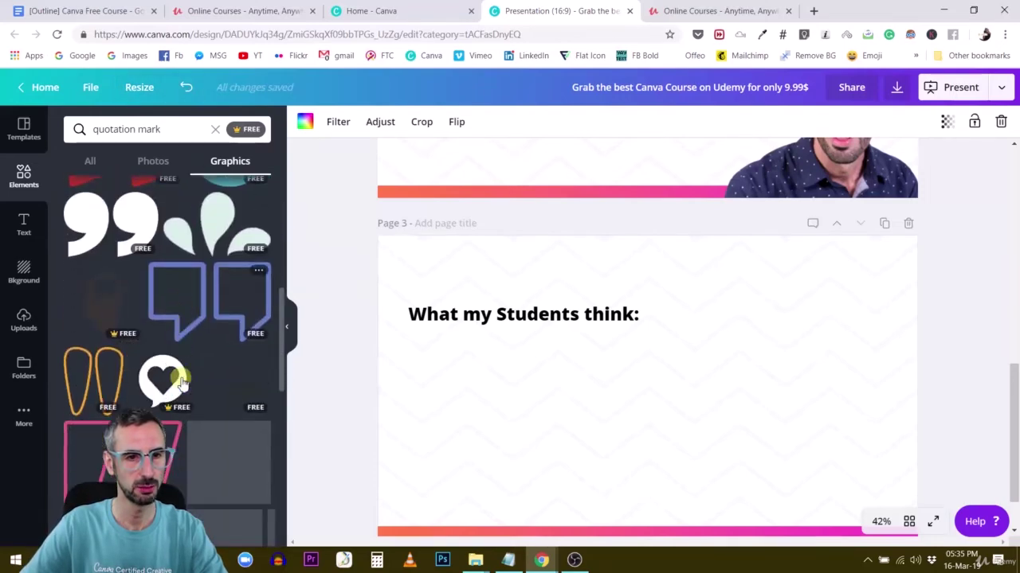
scroll(181, 384, "down", 3)
scroll(181, 386, "up", 4)
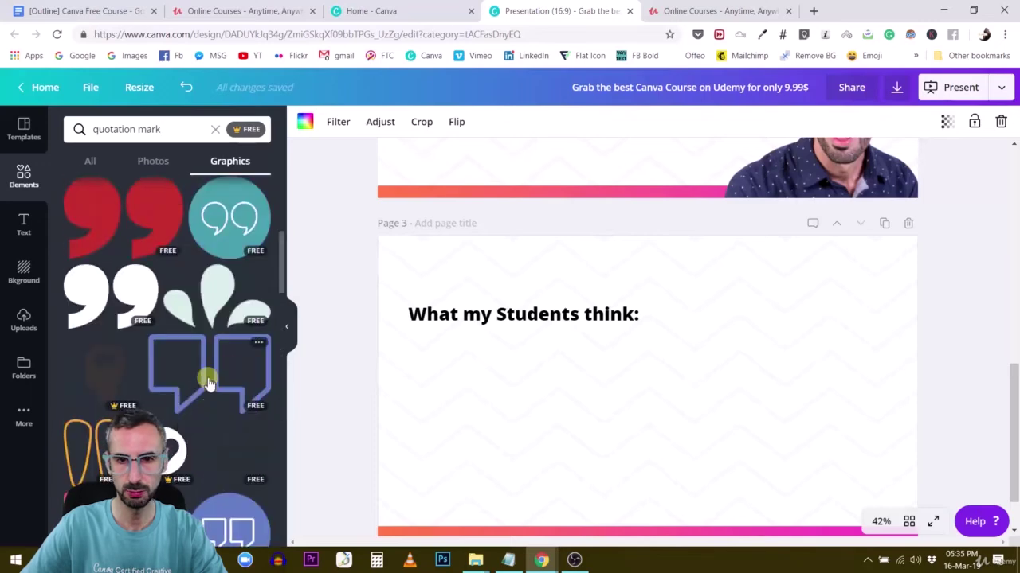
left_click(207, 382)
left_click_drag(454, 271, 821, 422)
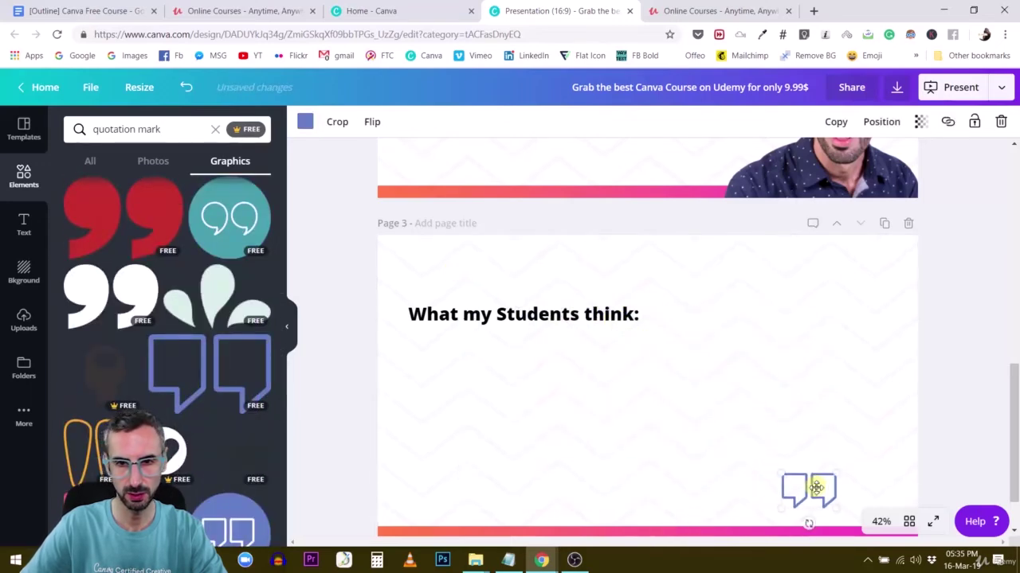
left_click_drag(813, 484, 644, 353)
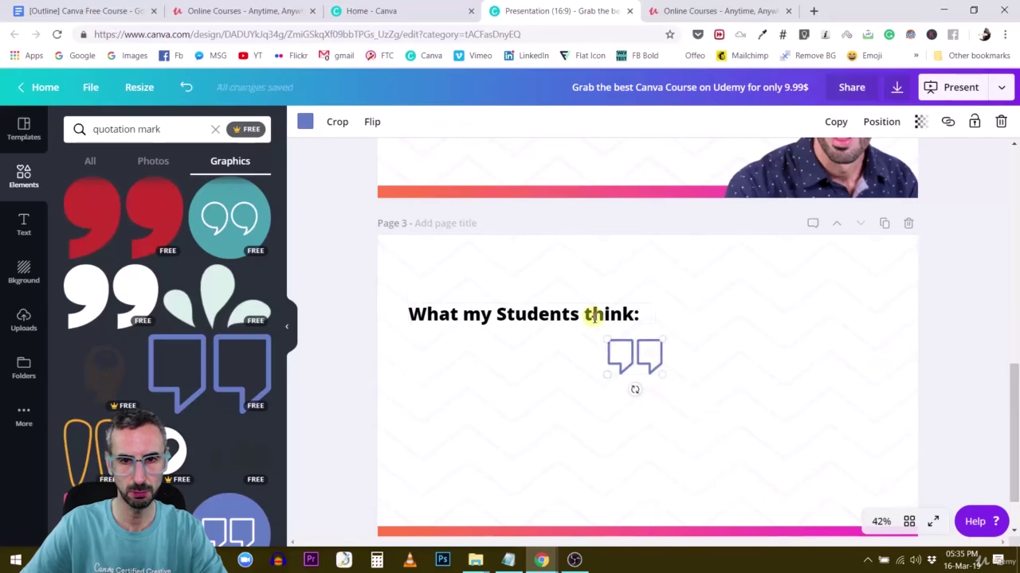
Move the heading up to page 3's upper margin and center the quotation mark horizontally on the page beneath it
left_click_drag(592, 314, 594, 276)
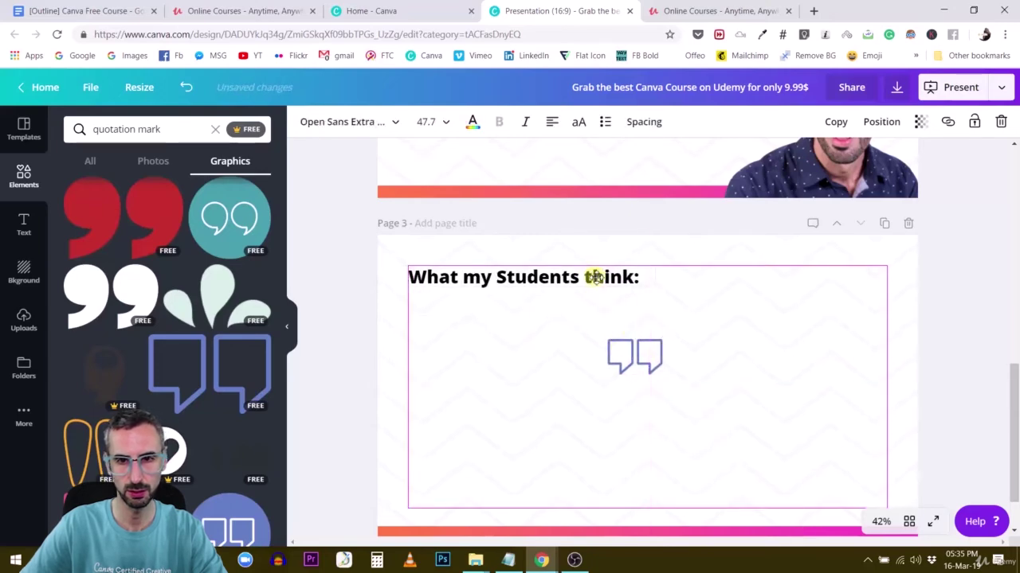
left_click(643, 356)
left_click_drag(634, 340, 655, 338)
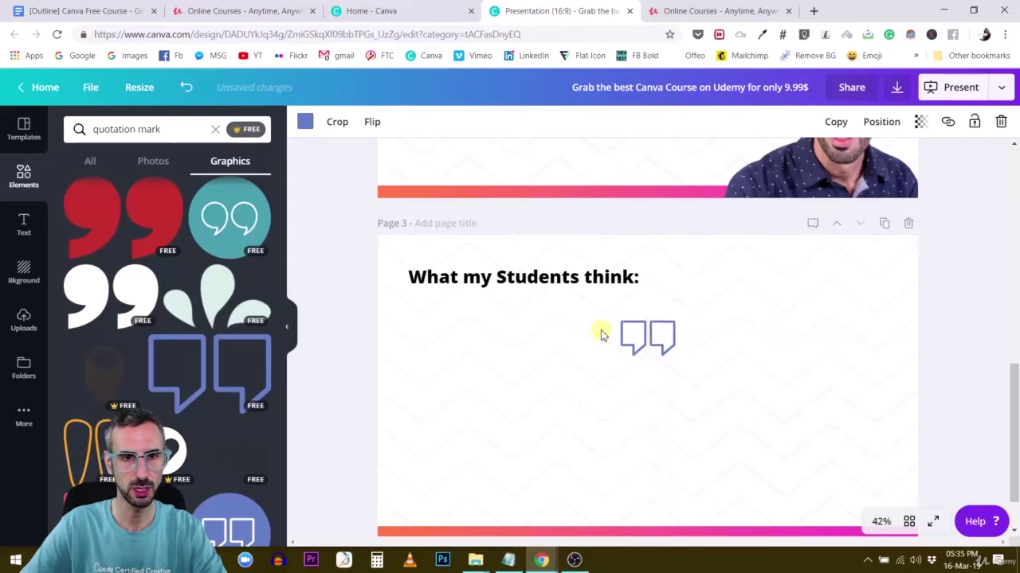
scroll(462, 269, "down", 1)
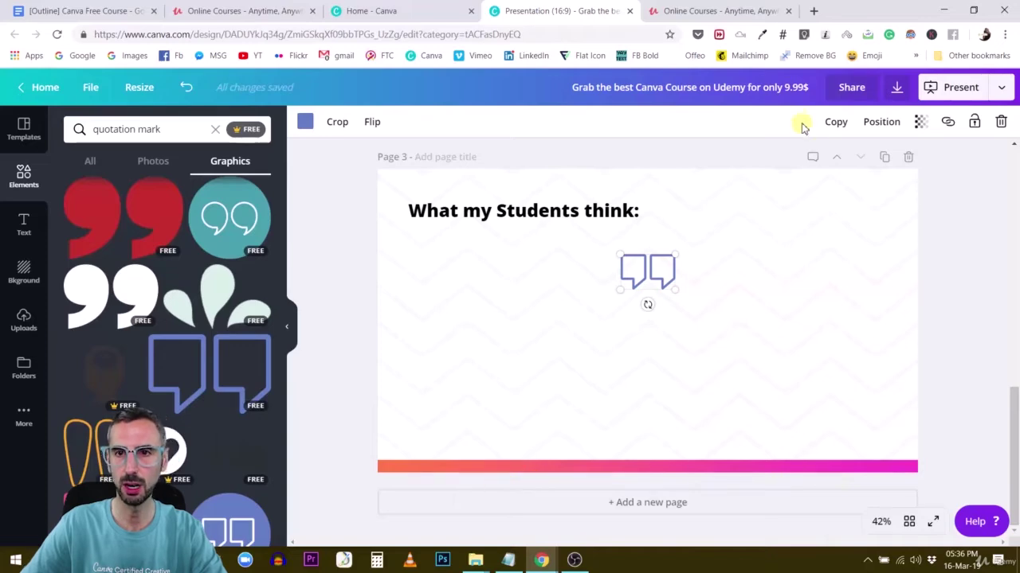
View the Eye Dropper extension's panel and find where the browser lists its Extensions page
left_click(762, 38)
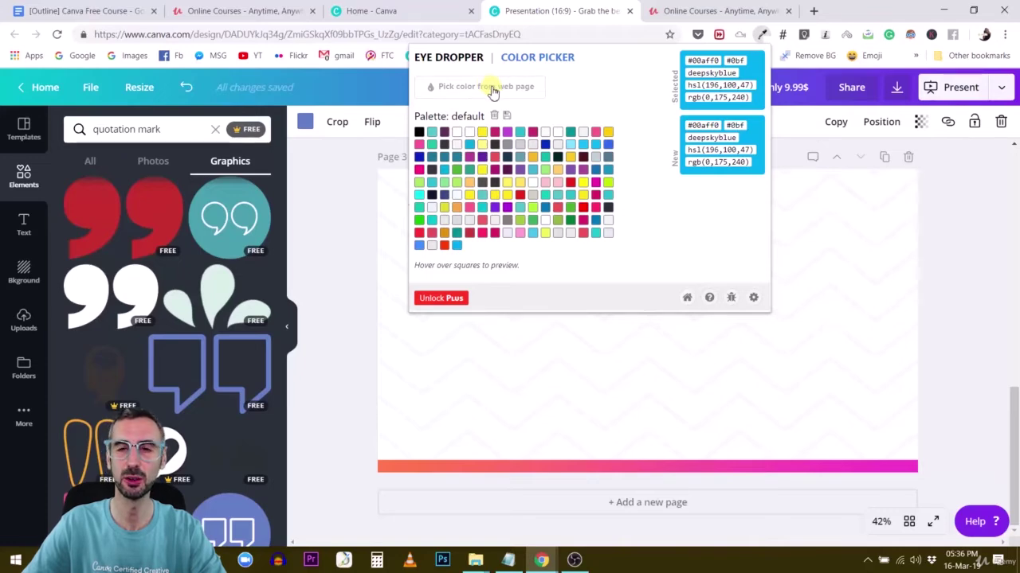
left_click(1006, 34)
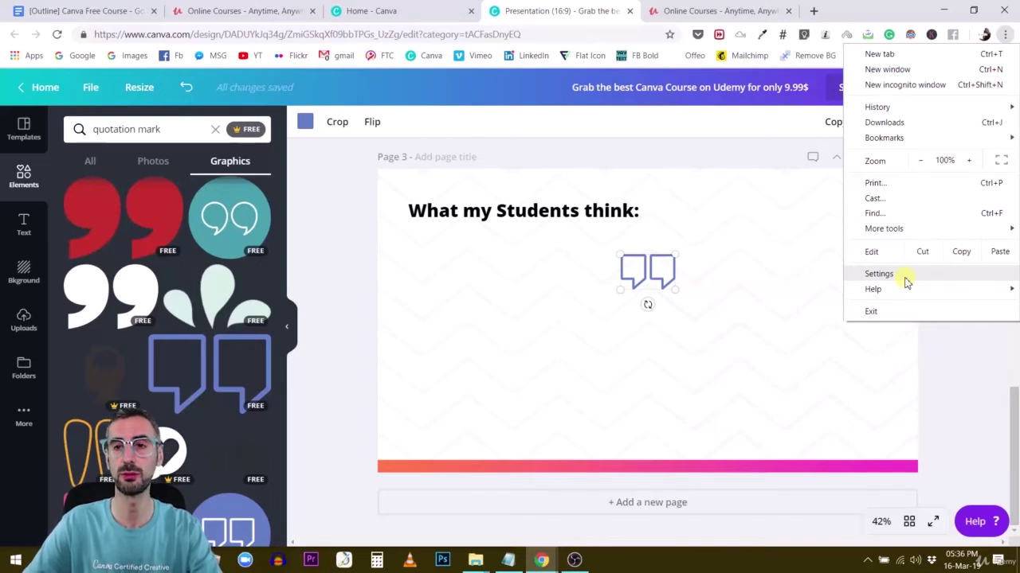
left_click(885, 230)
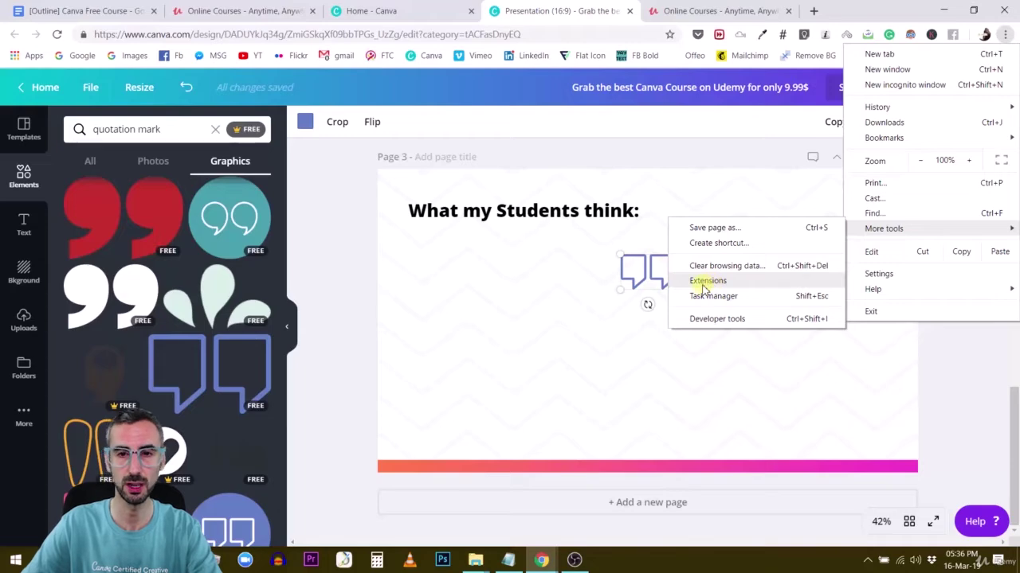
left_click(487, 292)
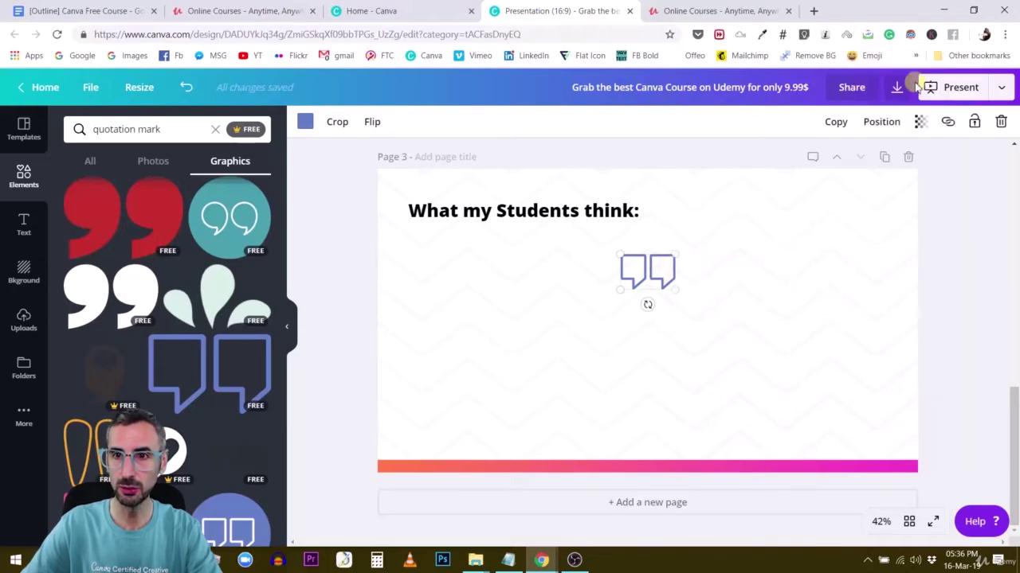
Pick the coral color from the orange end of page 3's gradient bar with Eye Dropper and copy its hex code, ff6f59
left_click(760, 37)
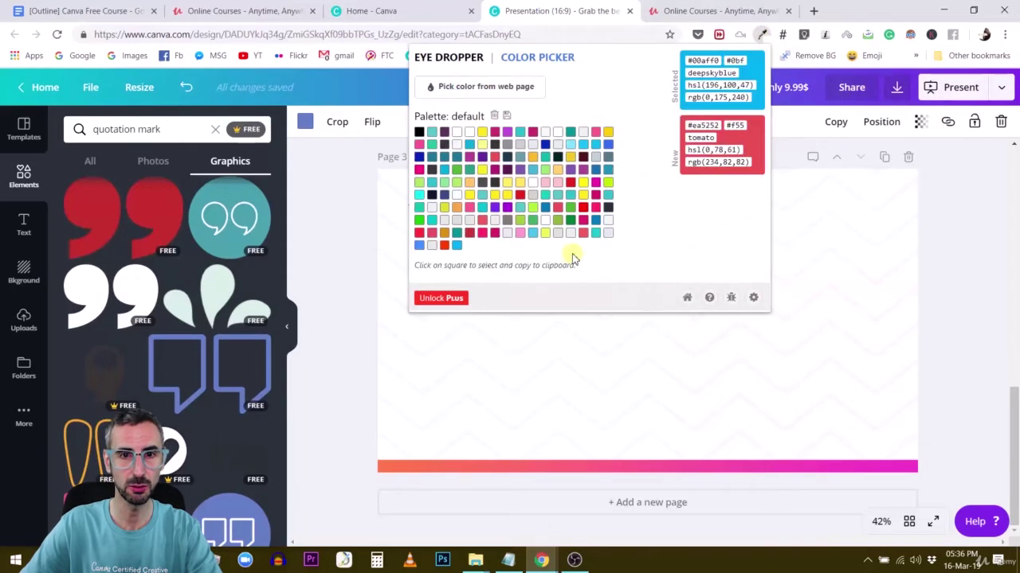
left_click(444, 86)
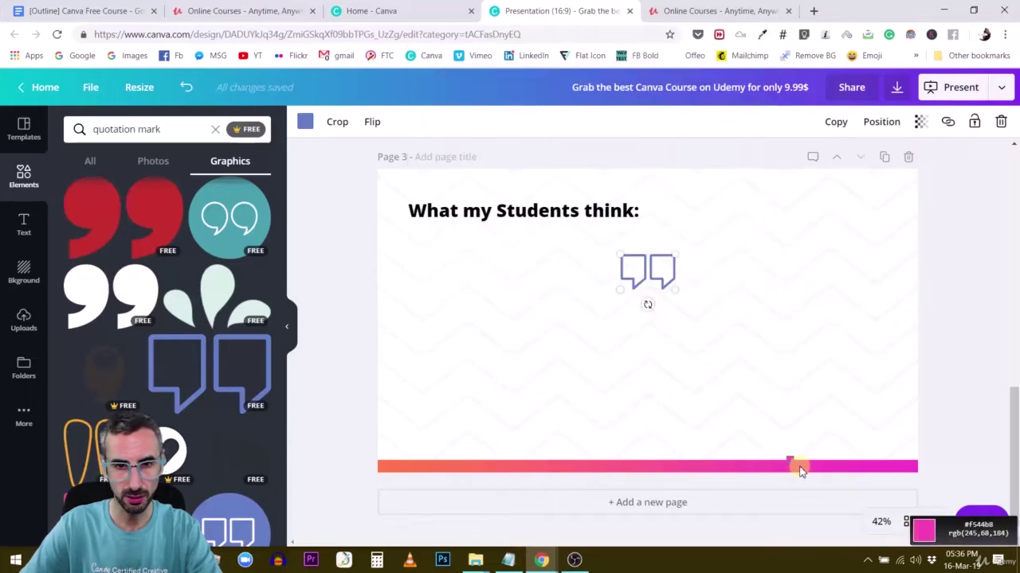
left_click(459, 470)
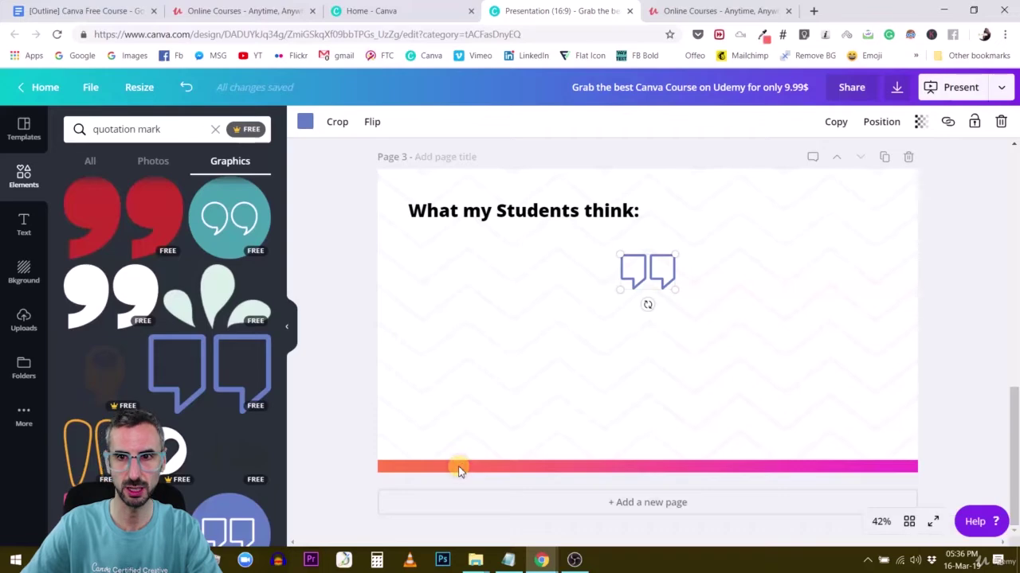
left_click(763, 38)
double_click(704, 64)
right_click(704, 64)
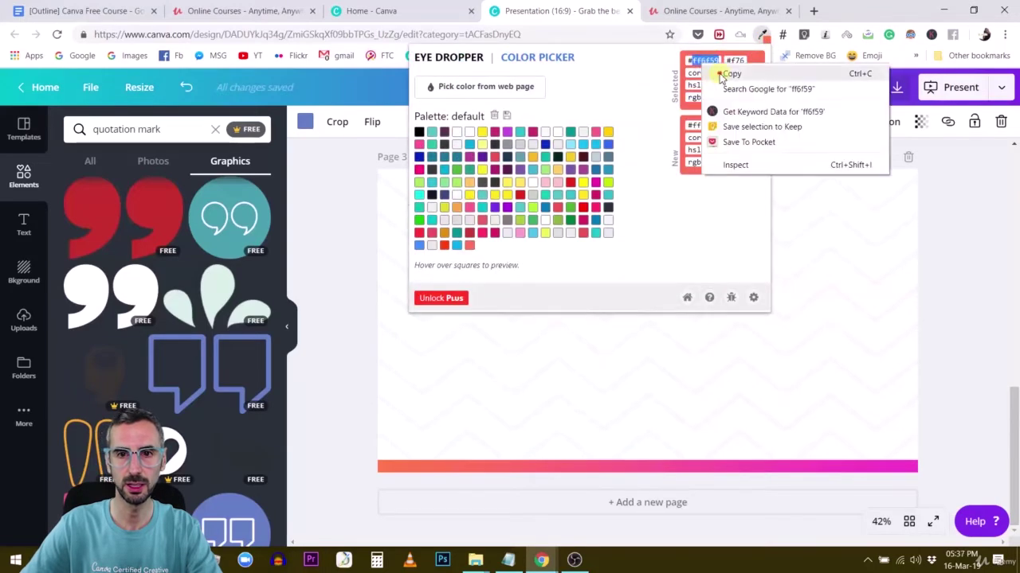
left_click(720, 72)
Recolor the quotation mark on page 3 with the copied hex color #ff6f59
left_click(575, 363)
left_click(617, 277)
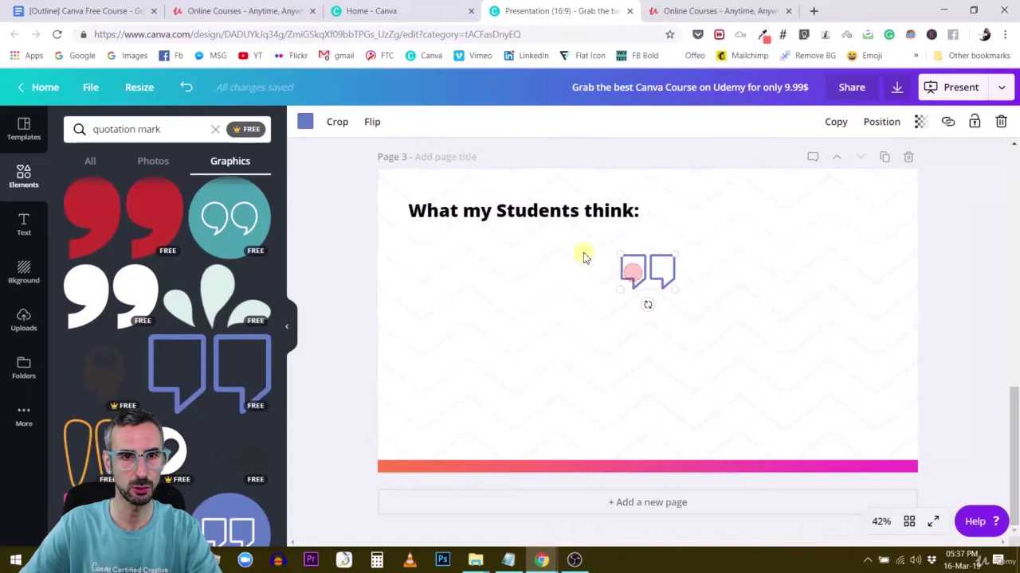
left_click(306, 121)
left_click(75, 165)
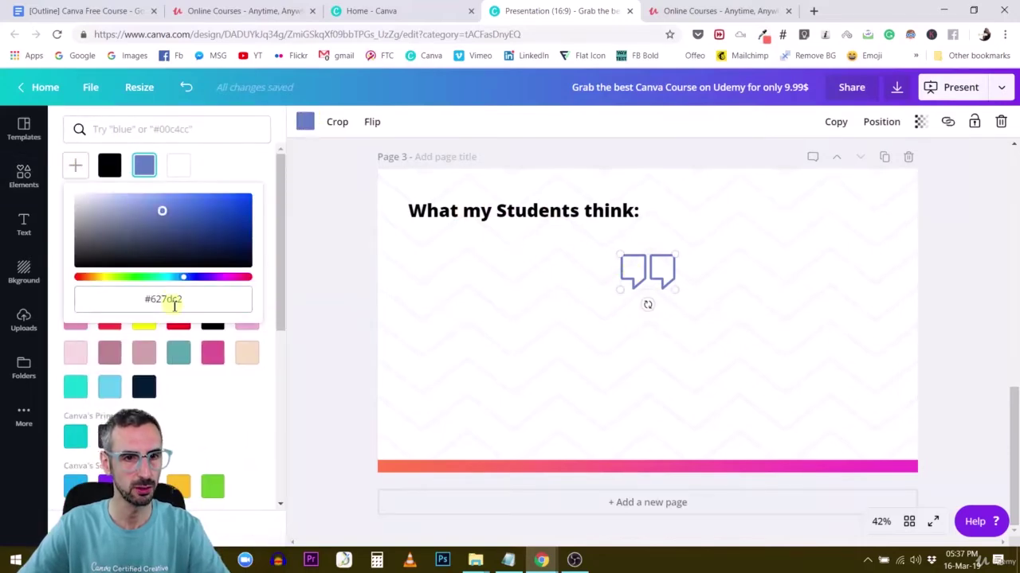
double_click(172, 296)
key("ctrl+v")
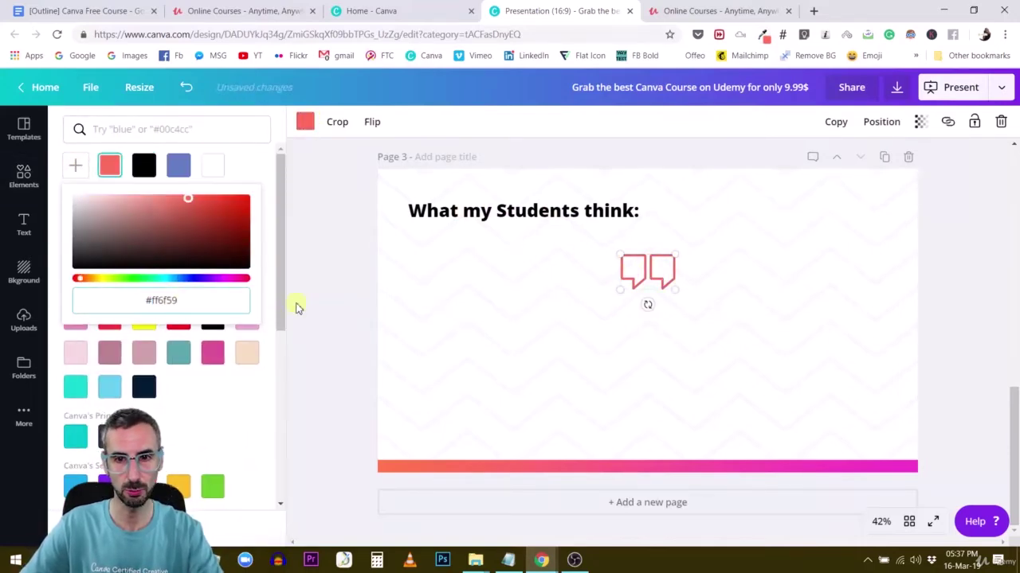
left_click(648, 268)
left_click(938, 250)
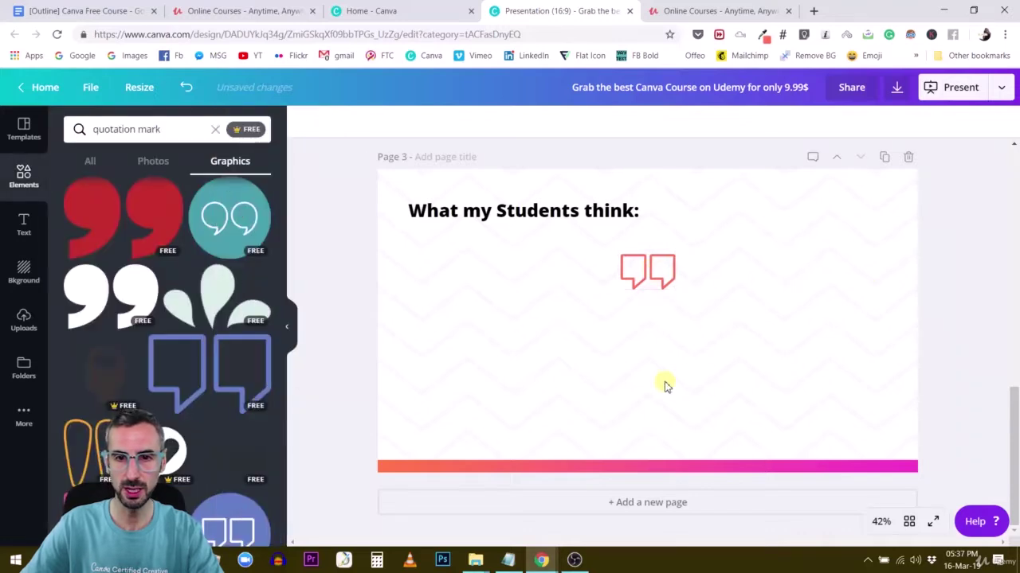
left_click(646, 261)
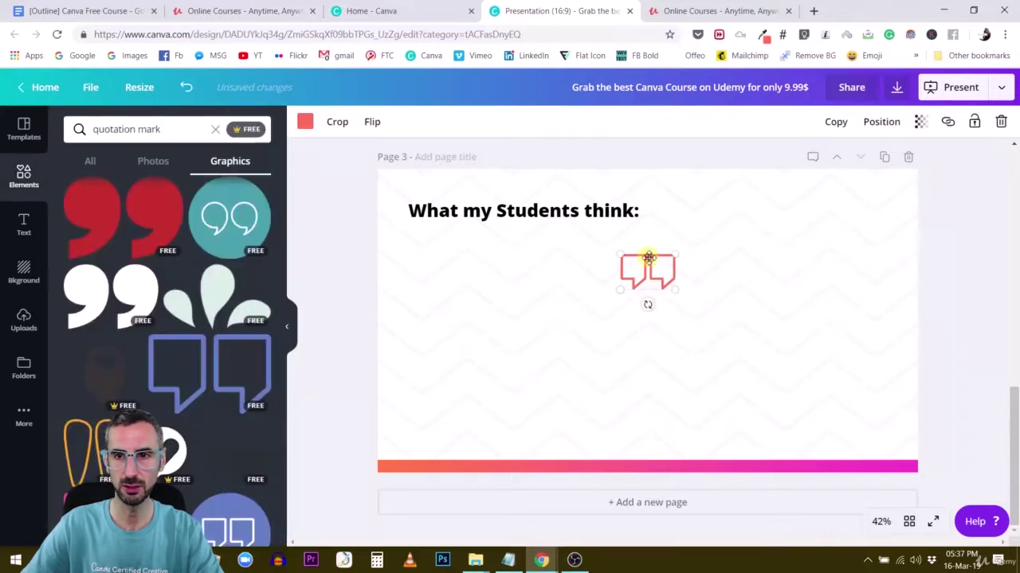
Duplicate the coral quotation mark on page 3
left_click(880, 123)
left_click(712, 201)
left_click(633, 270)
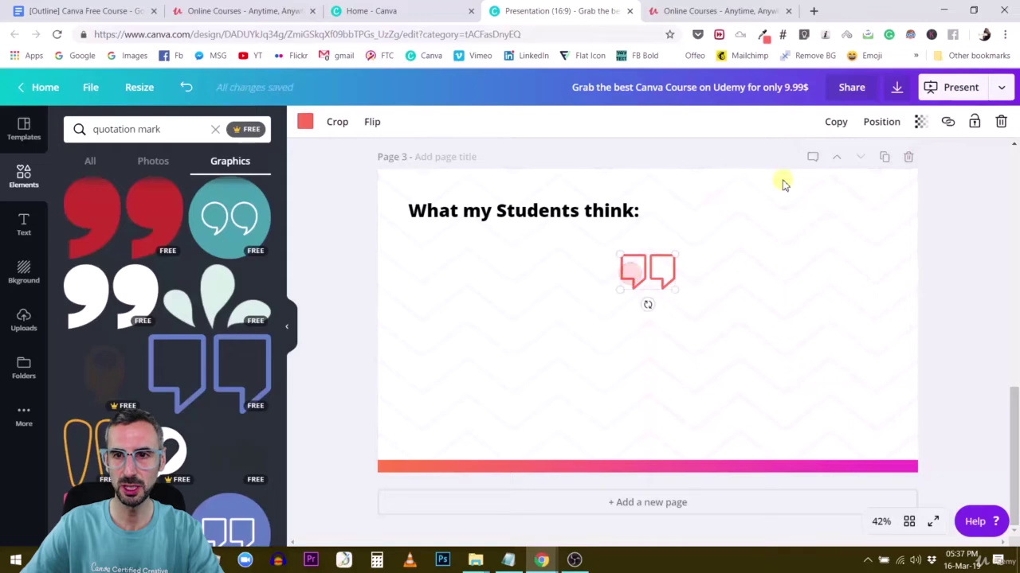
left_click(834, 121)
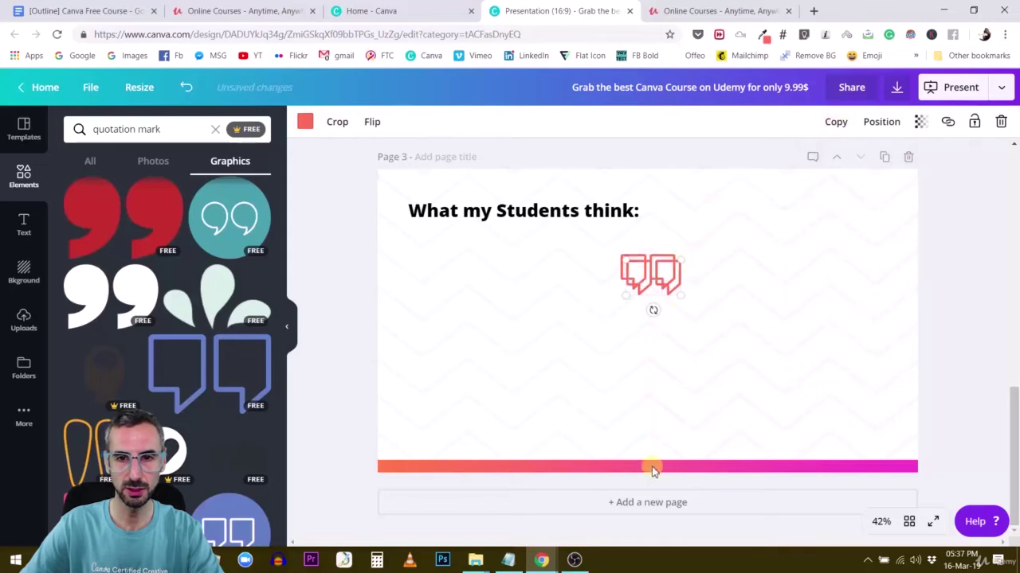
Pick the hot pink color from the pink part of page 3's gradient bar with Eye Dropper and copy its hex code, f548b2
left_click(763, 34)
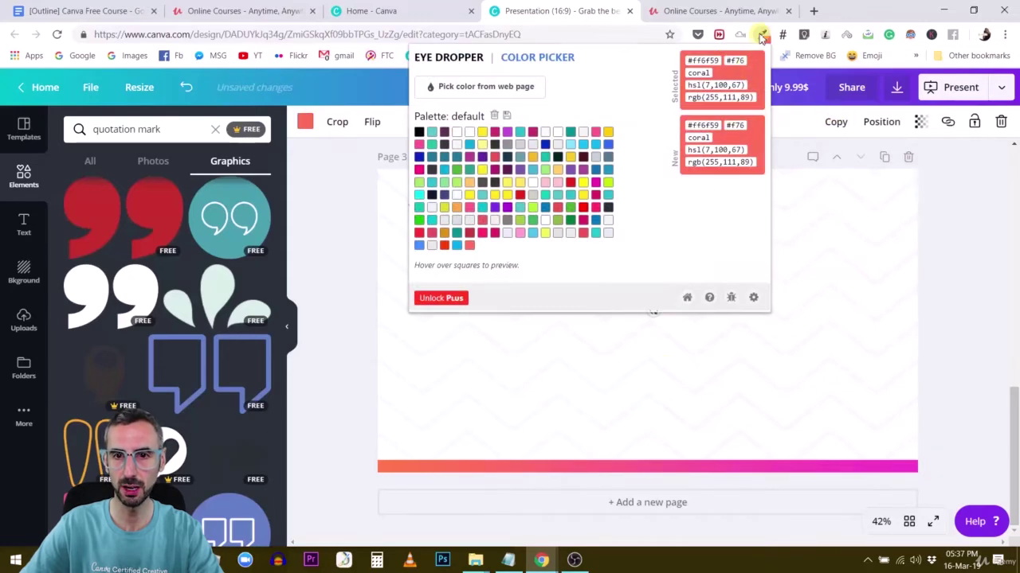
left_click(485, 86)
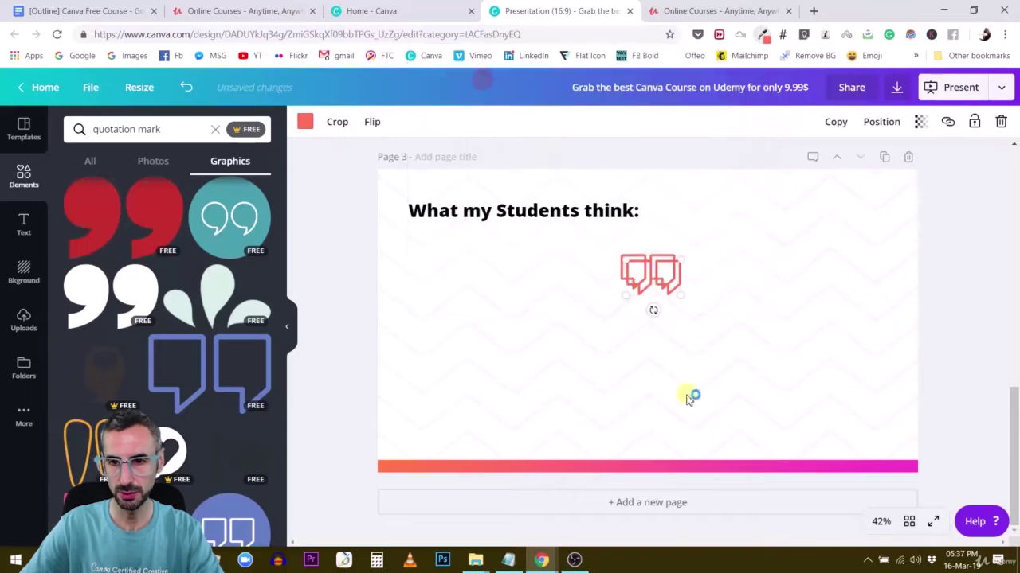
left_click(775, 466)
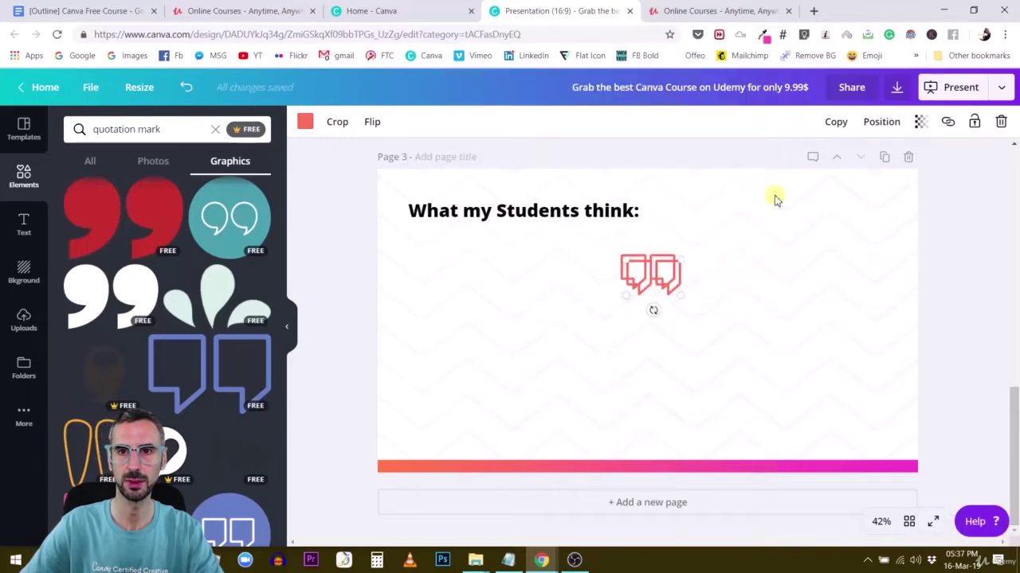
left_click(762, 34)
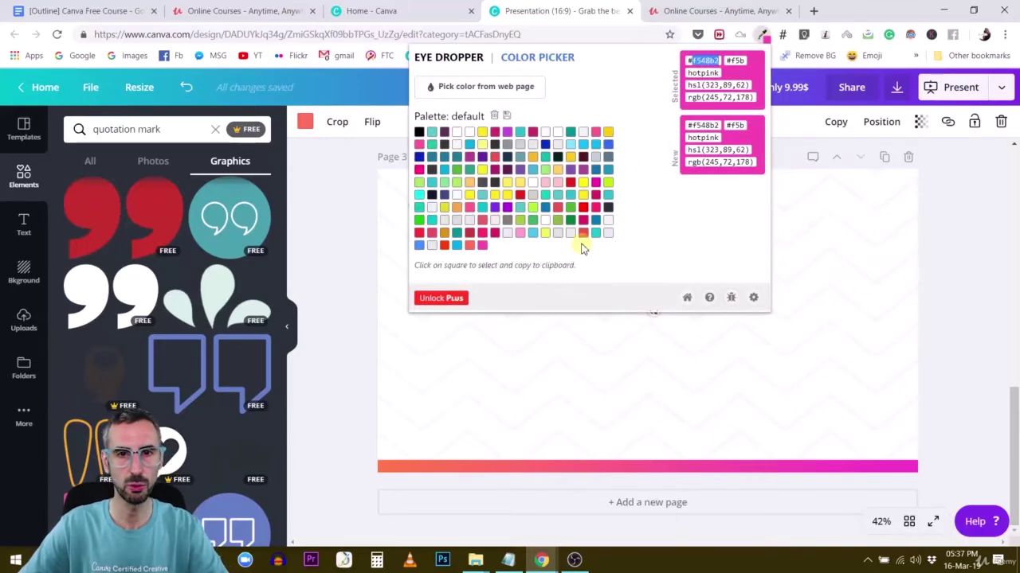
left_click(339, 335)
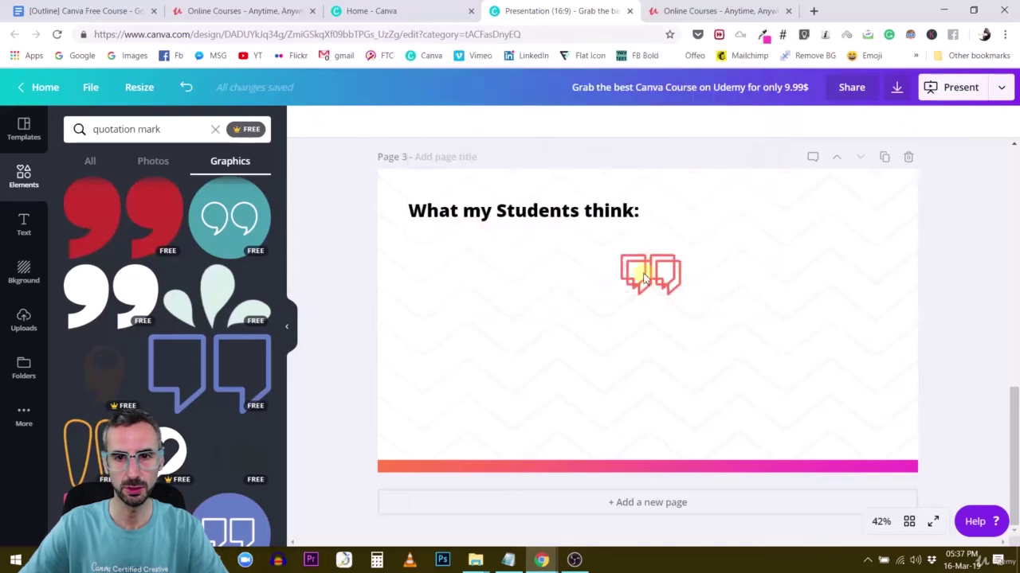
Recolor the duplicate quotation mark on page 3 with the copied hex color #f548b2
left_click(305, 122)
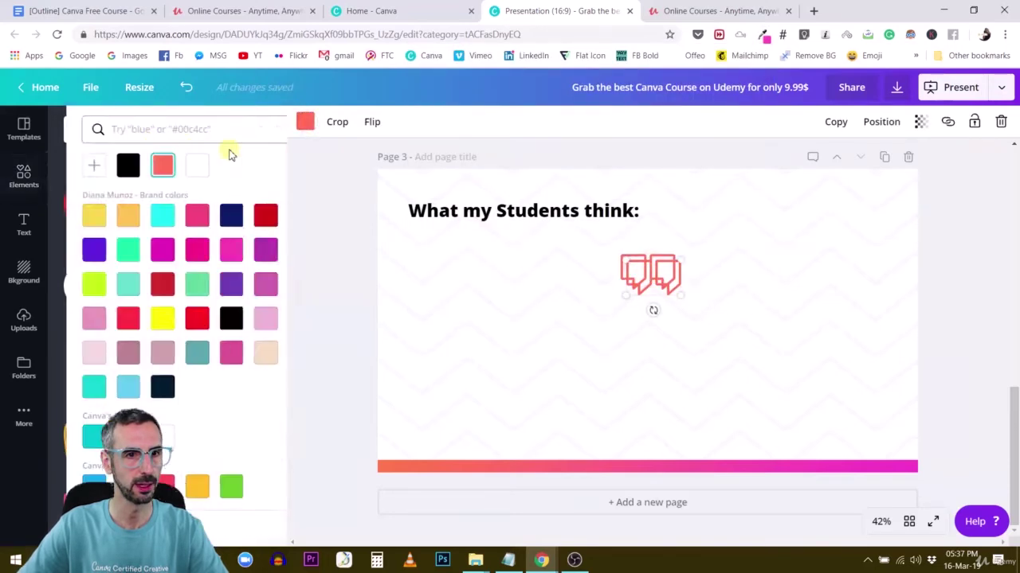
left_click(76, 165)
key("ctrl+v")
Send the pink quotation mark one layer backward and nudge the coral one slightly left so the two overlap with a small offset
left_click(880, 126)
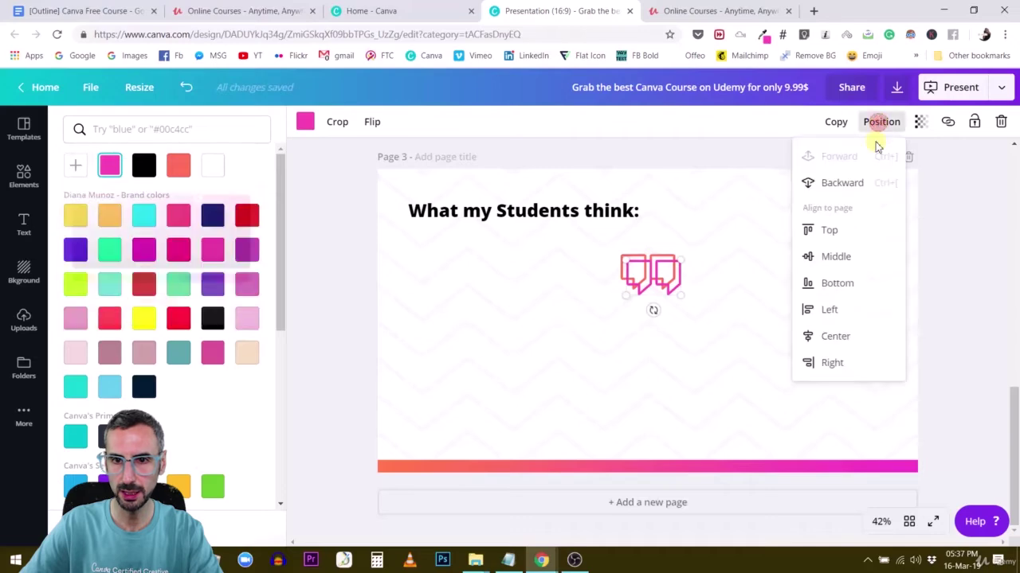
left_click(833, 186)
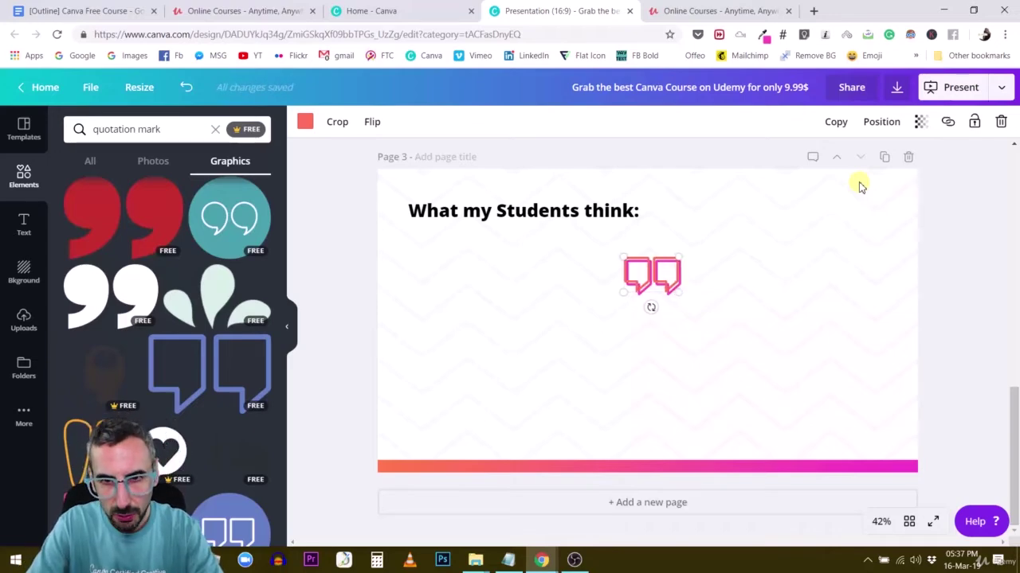
key("Left")
key("Left")
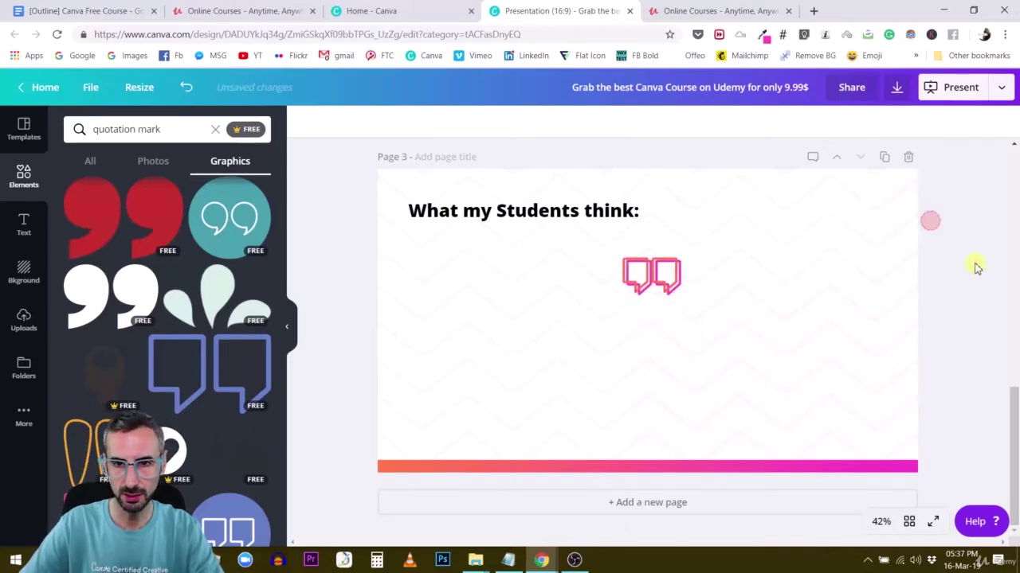
Group the overlapping quotation mark graphics on page 3 and centre the group horizontally under the heading
left_click_drag(976, 270, 605, 302)
left_click(822, 122)
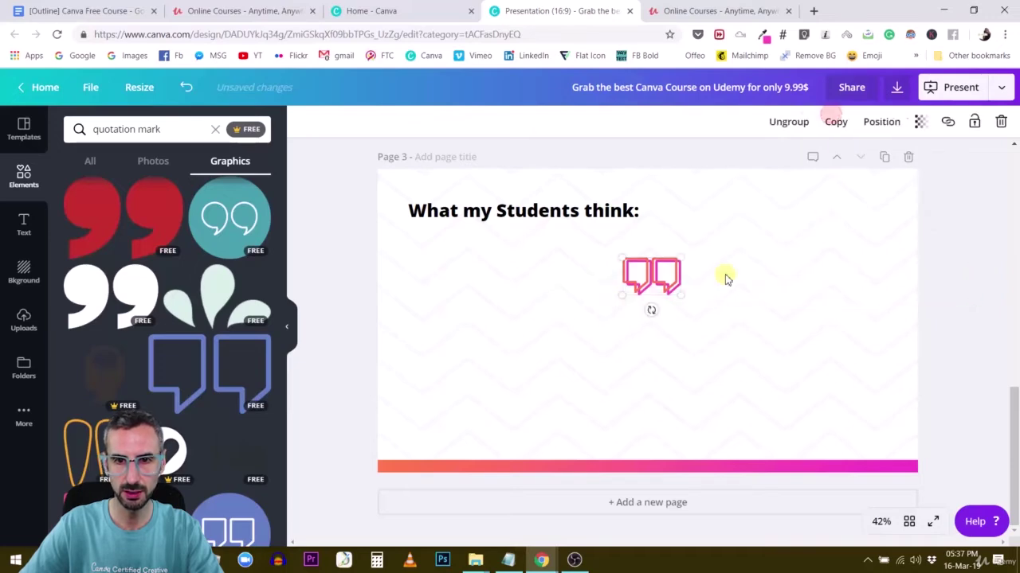
left_click_drag(664, 271, 657, 271)
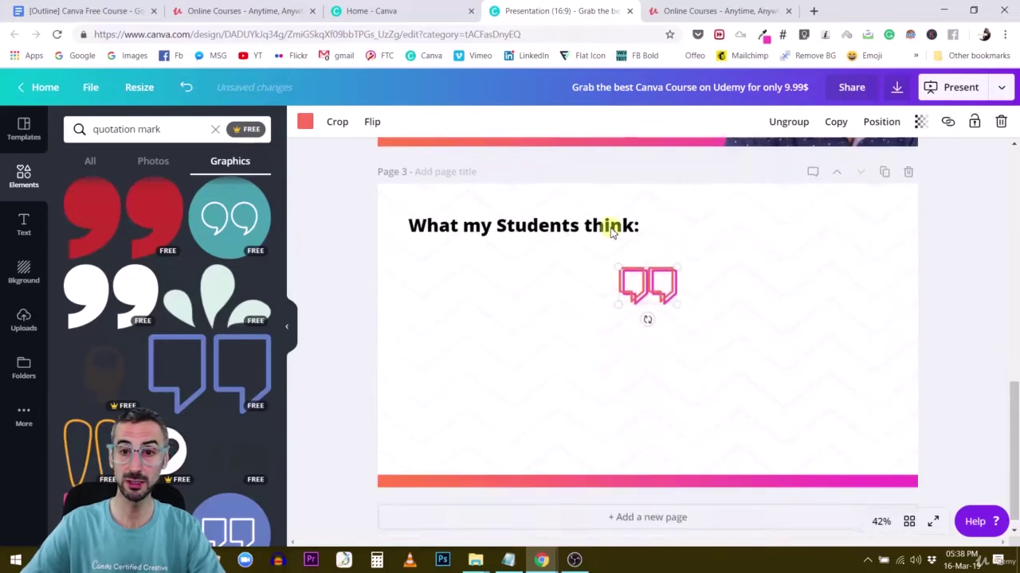
left_click(956, 289)
scroll(952, 289, "up", 3)
scroll(948, 289, "down", 2)
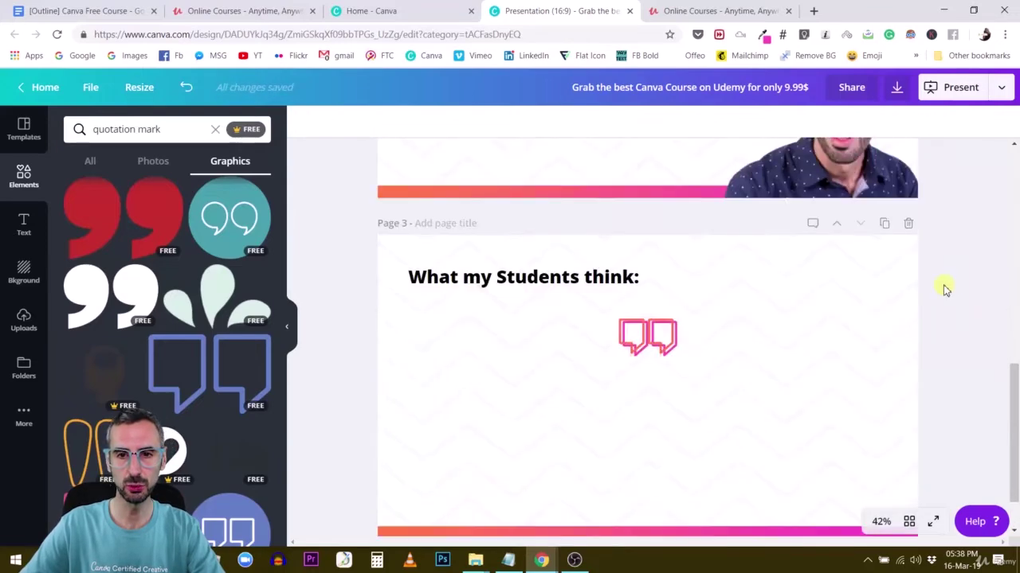
scroll(751, 383, "down", 2)
Switch to the Udemy instructor reviews and browse the first two pages for a detailed five-star testimonial
left_click(684, 12)
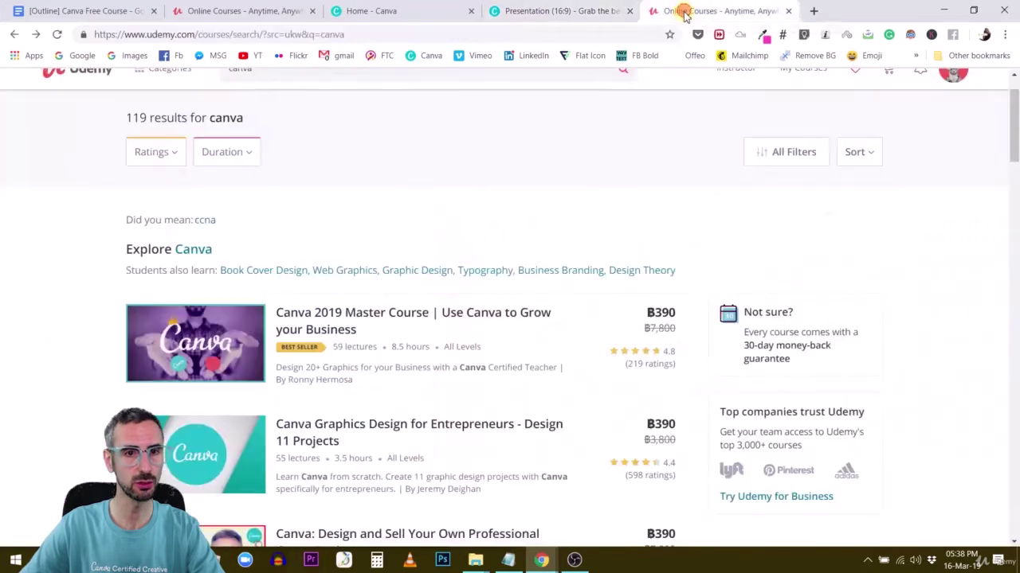
left_click(243, 11)
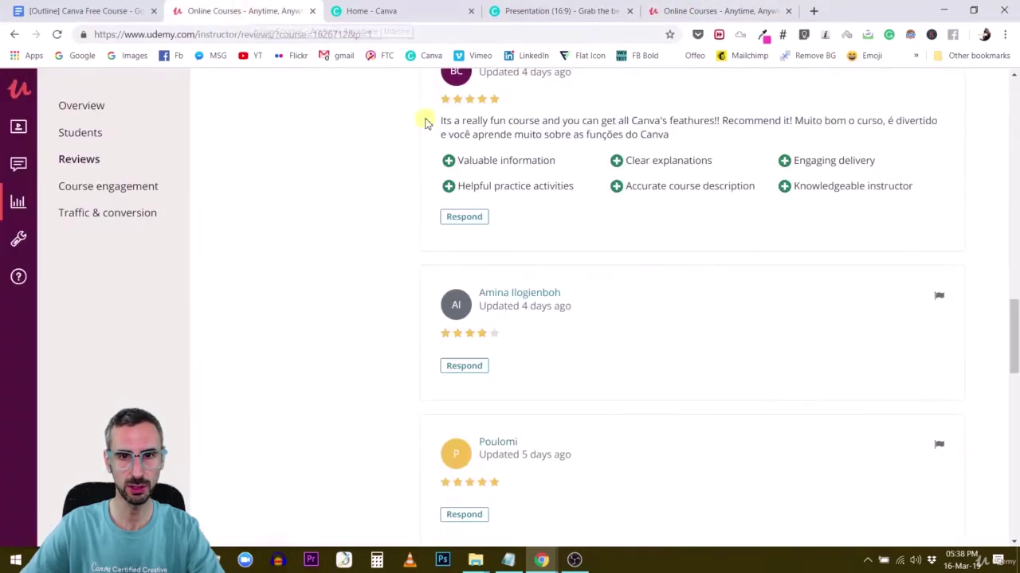
scroll(530, 279, "up", 6)
scroll(534, 283, "up", 9)
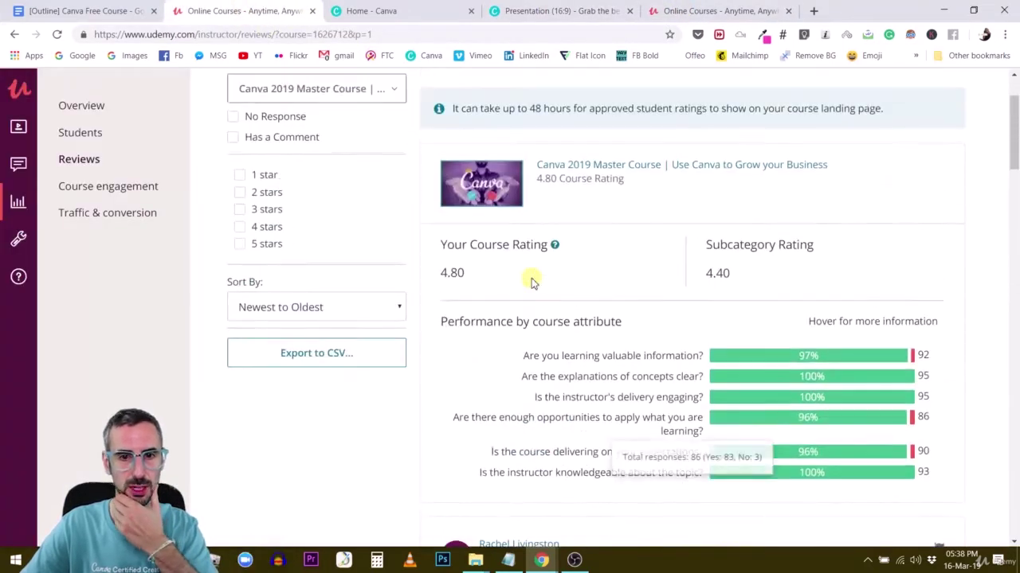
scroll(532, 283, "down", 4)
scroll(532, 281, "down", 12)
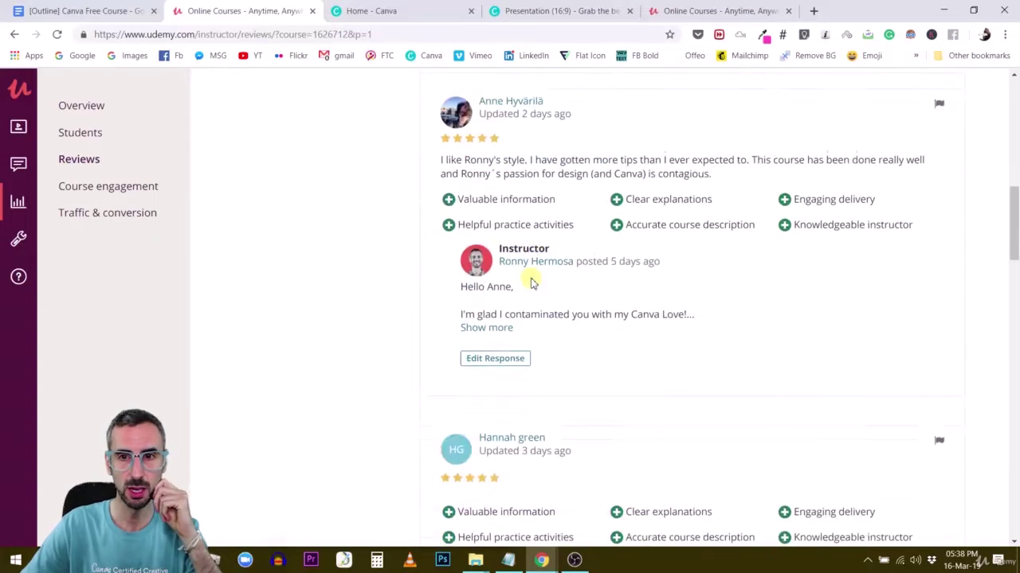
scroll(533, 278, "down", 6)
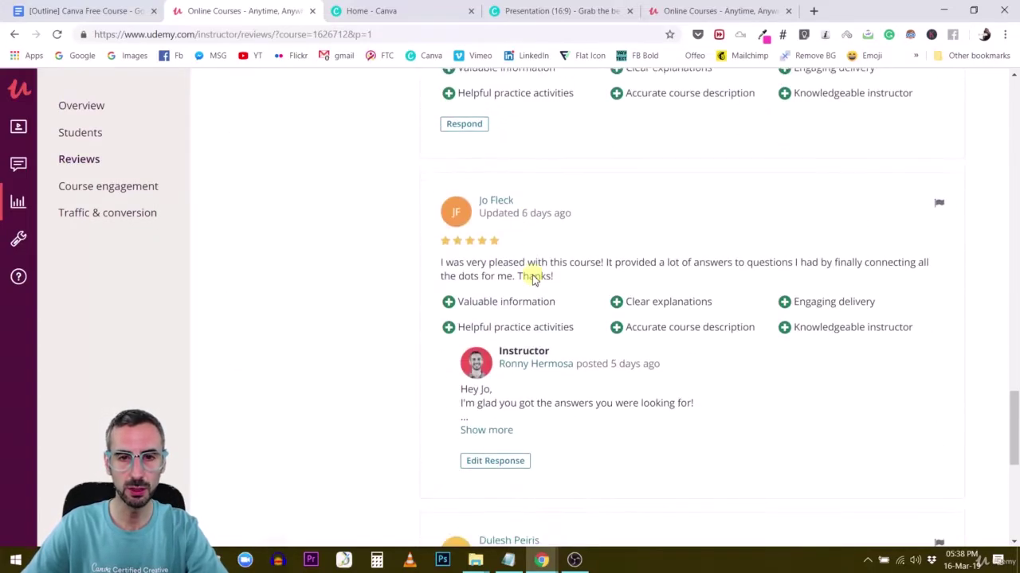
scroll(534, 278, "down", 3)
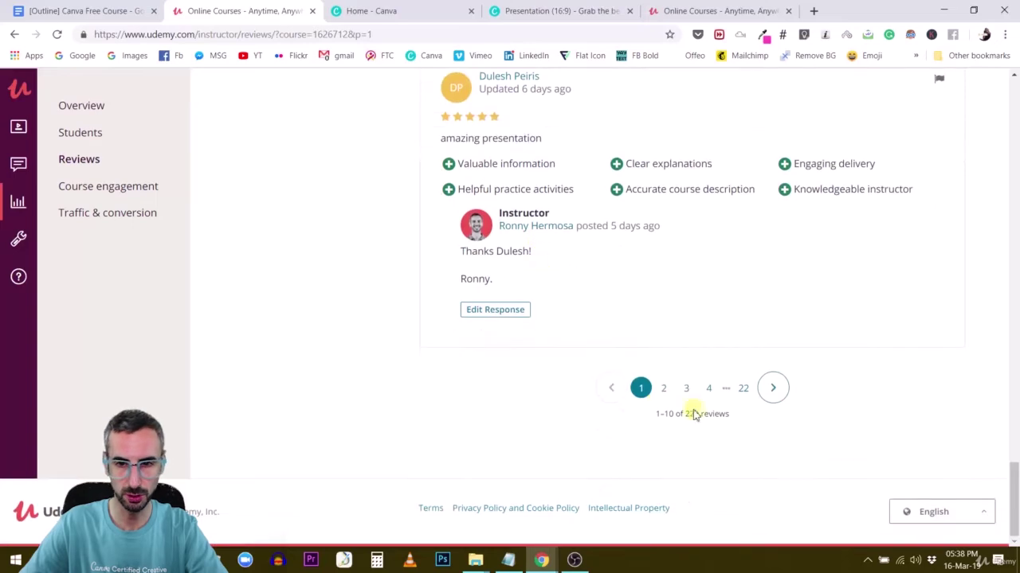
left_click(661, 391)
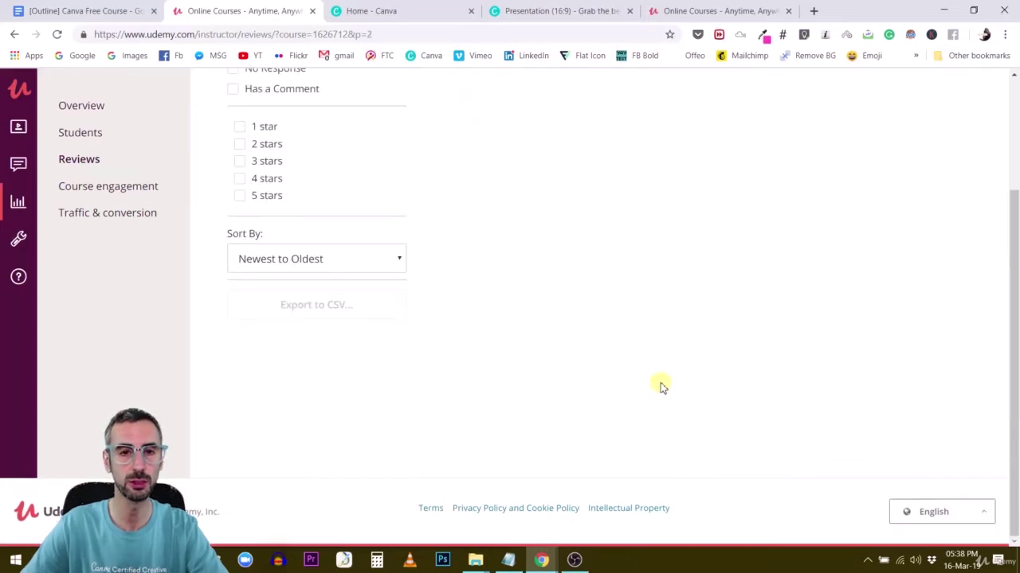
scroll(666, 381, "down", 5)
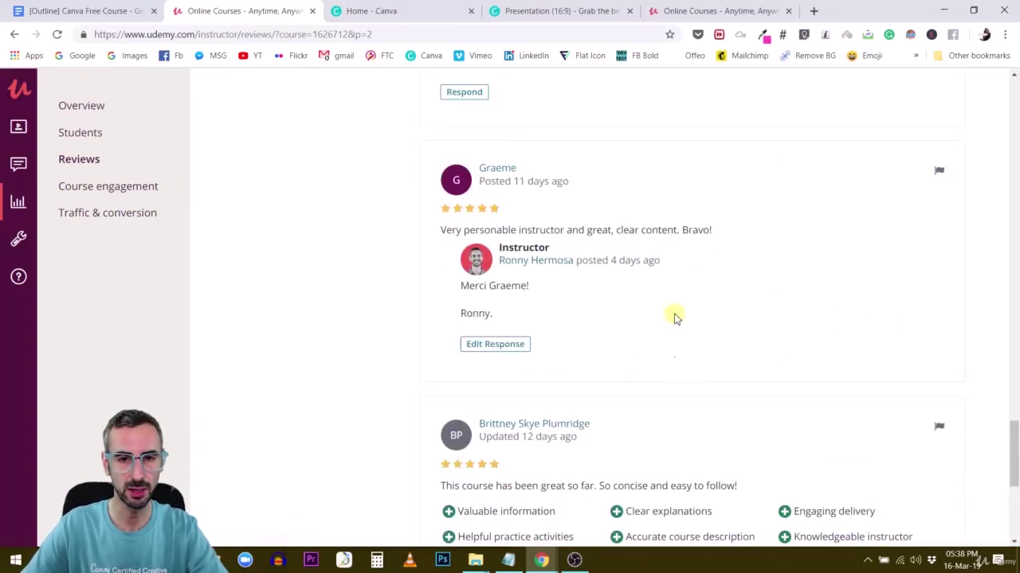
scroll(662, 299, "down", 4)
scroll(661, 302, "up", 5)
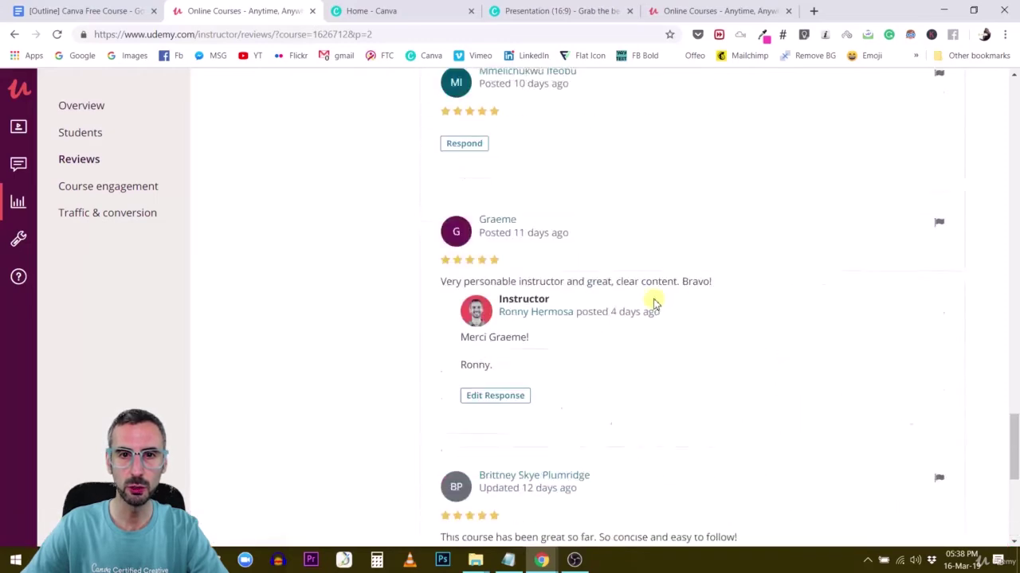
scroll(652, 301, "up", 10)
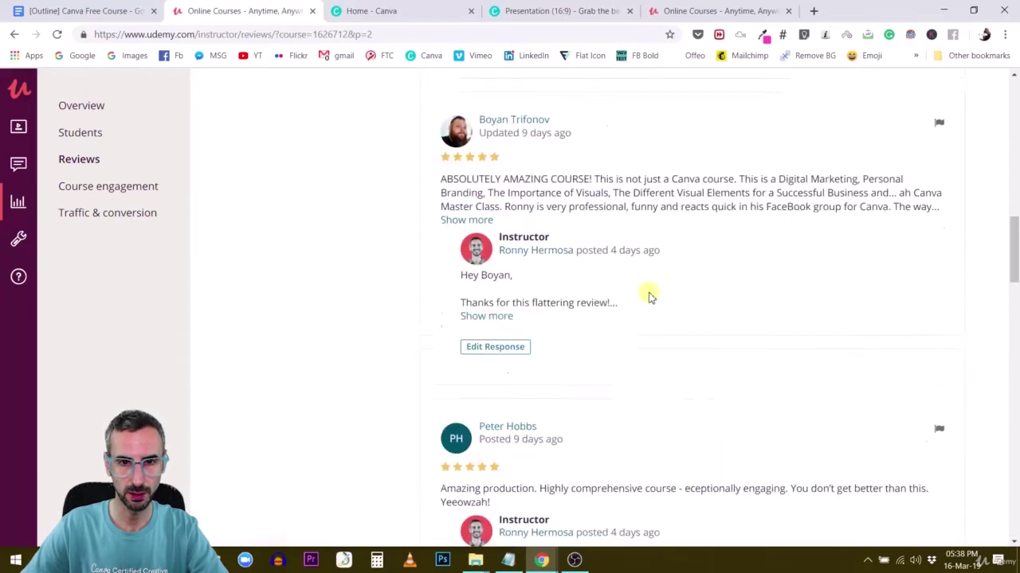
scroll(649, 296, "up", 2)
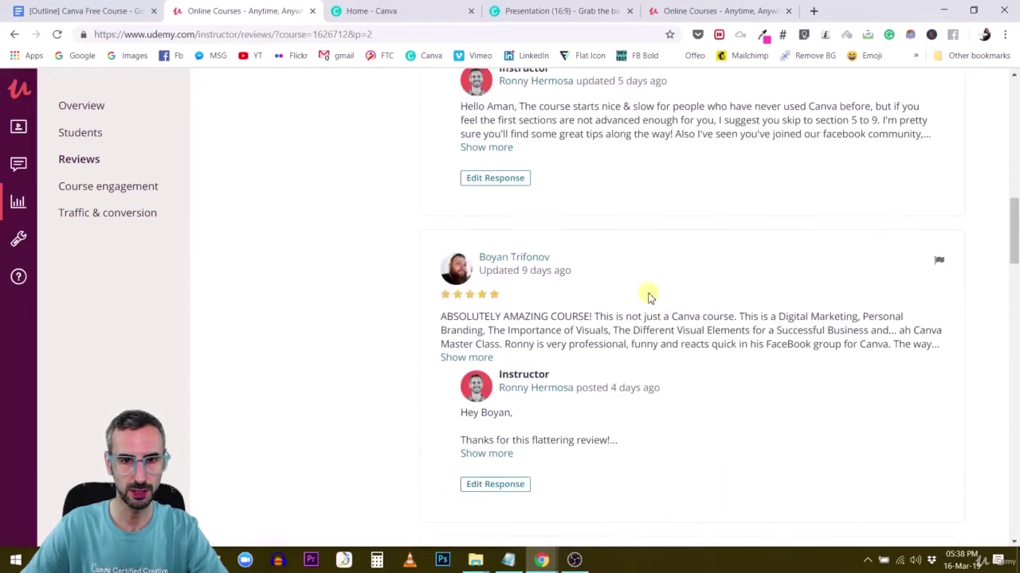
Expand the "ABSOLUTELY AMAZING COURSE!" review, copy its text through "FaceBook group for Canva.", and return to the Canva presentation
left_click(479, 359)
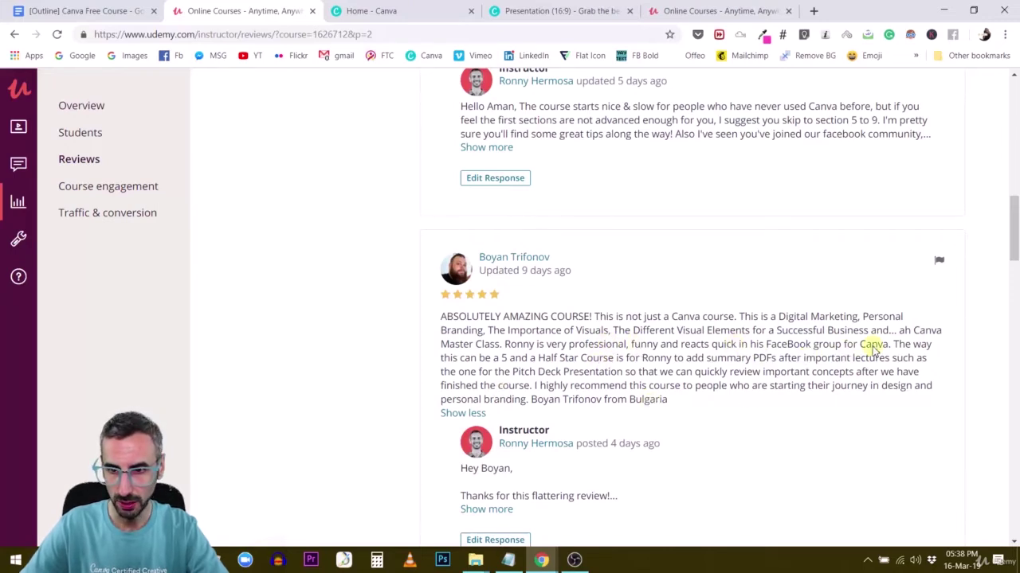
left_click_drag(893, 346, 440, 322)
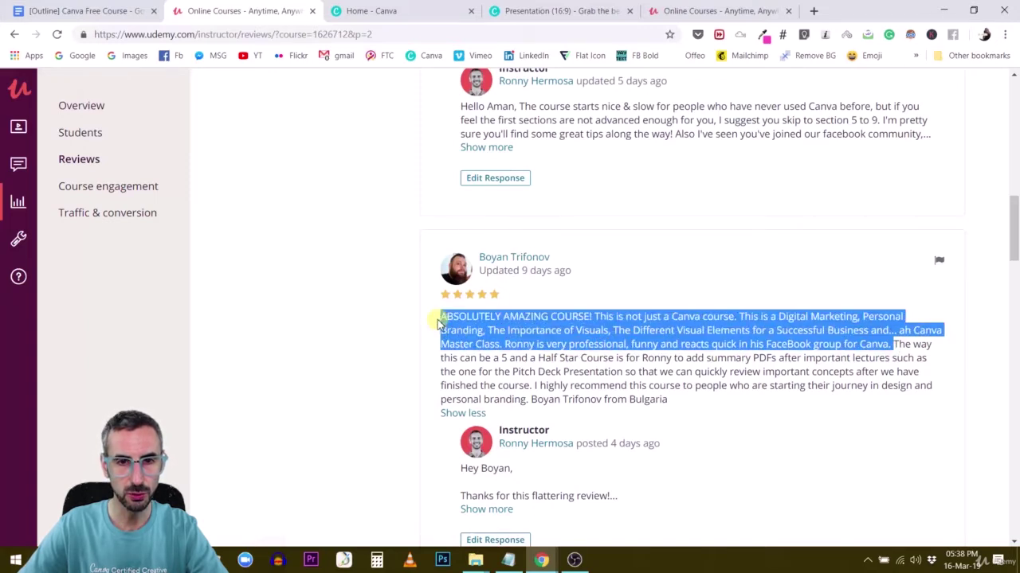
right_click(444, 323)
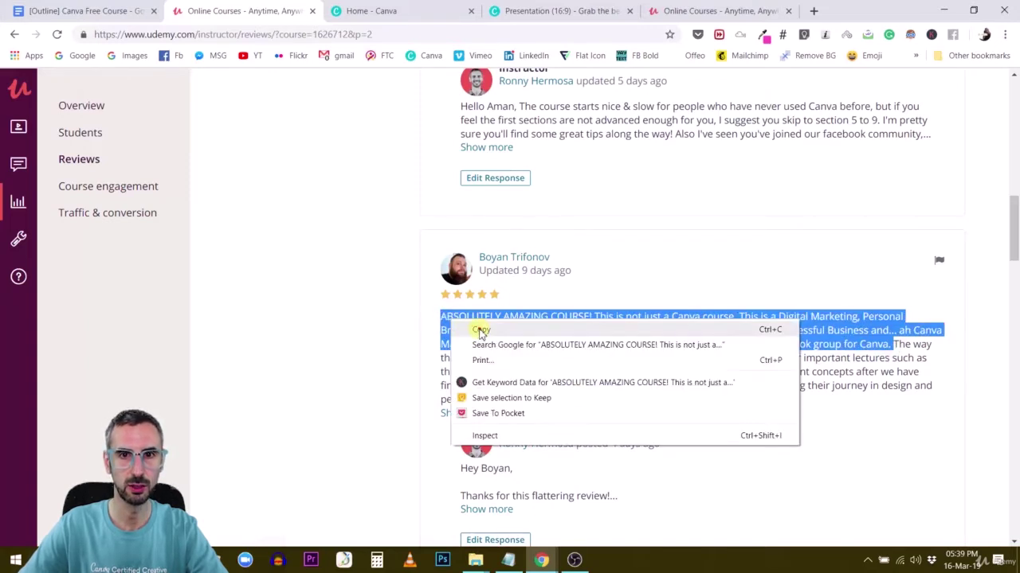
left_click(481, 330)
left_click(541, 11)
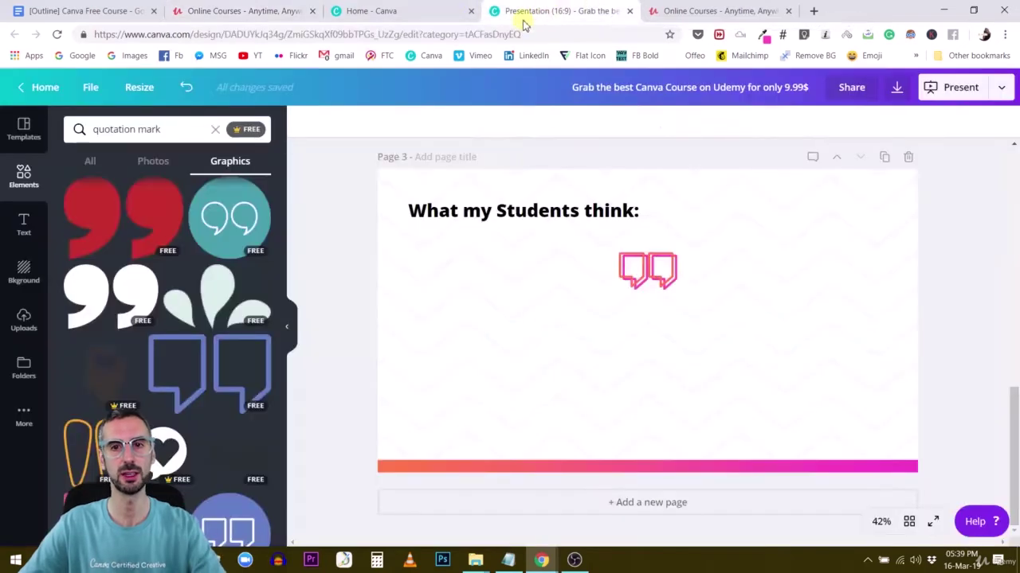
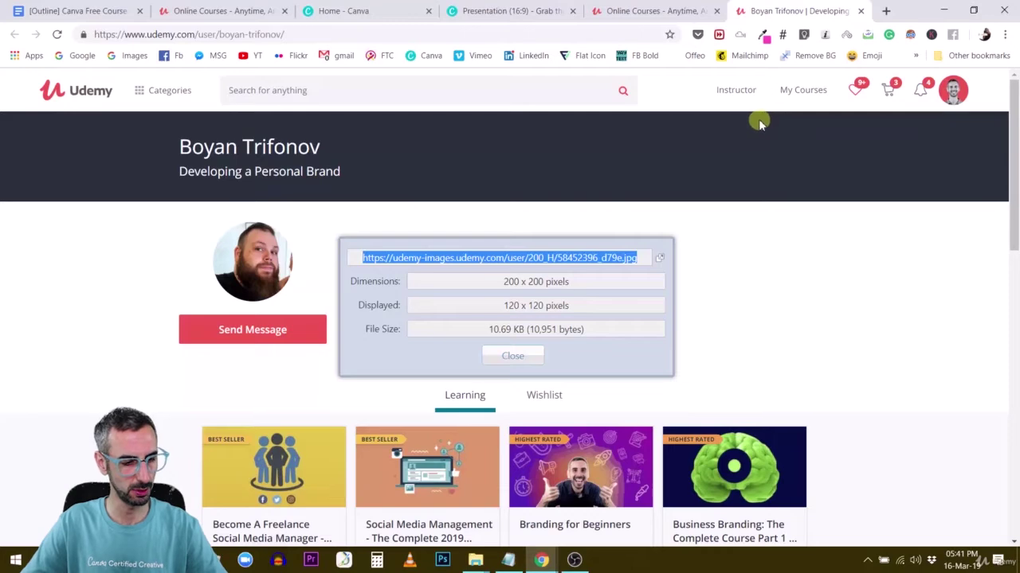
Open the copied address of the reviewer's profile picture in a new browser tab
left_click(885, 12)
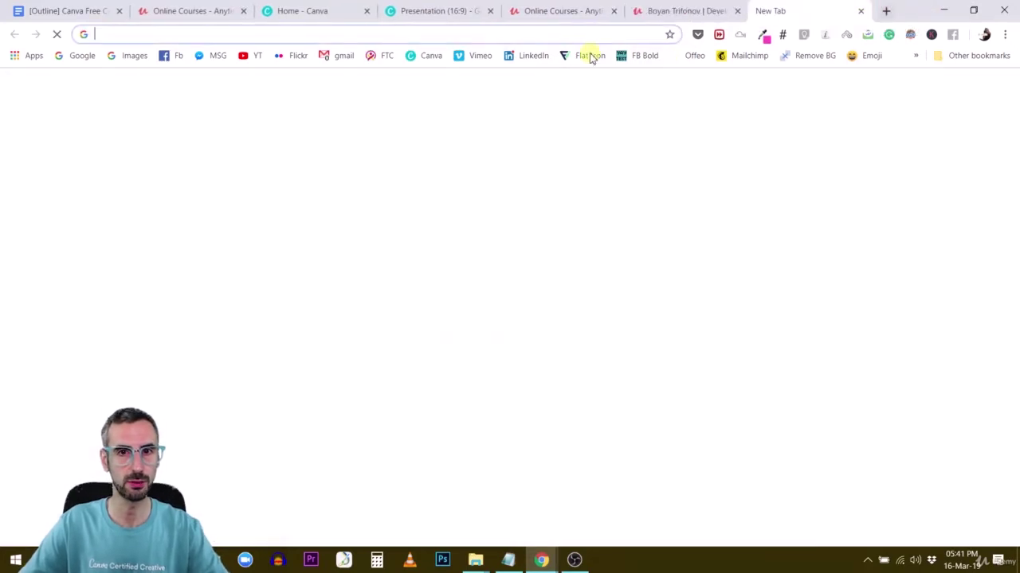
type("https://udemy-images.udemy.com/user/200_H/58452396_d79e.jpg")
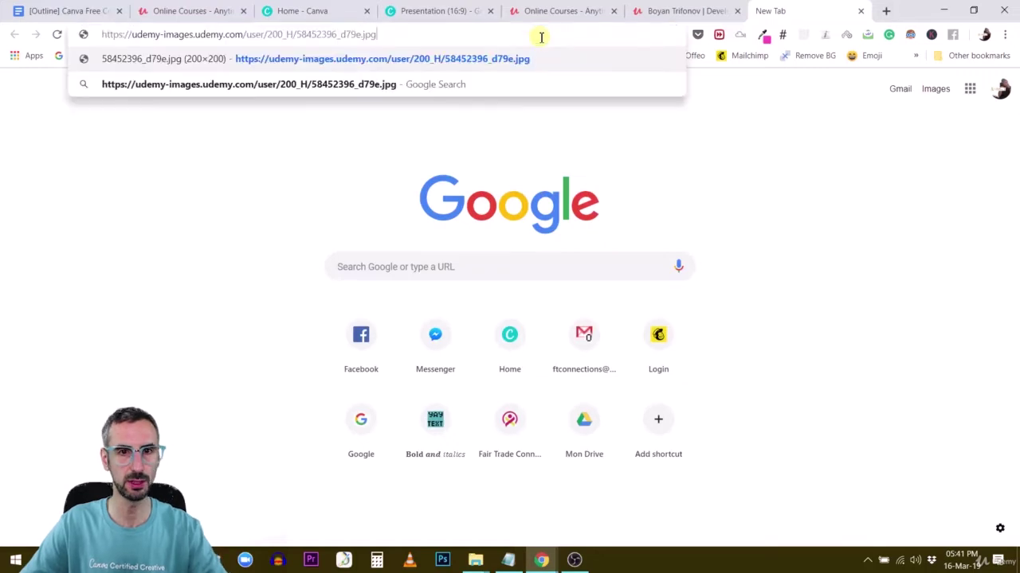
key("Return")
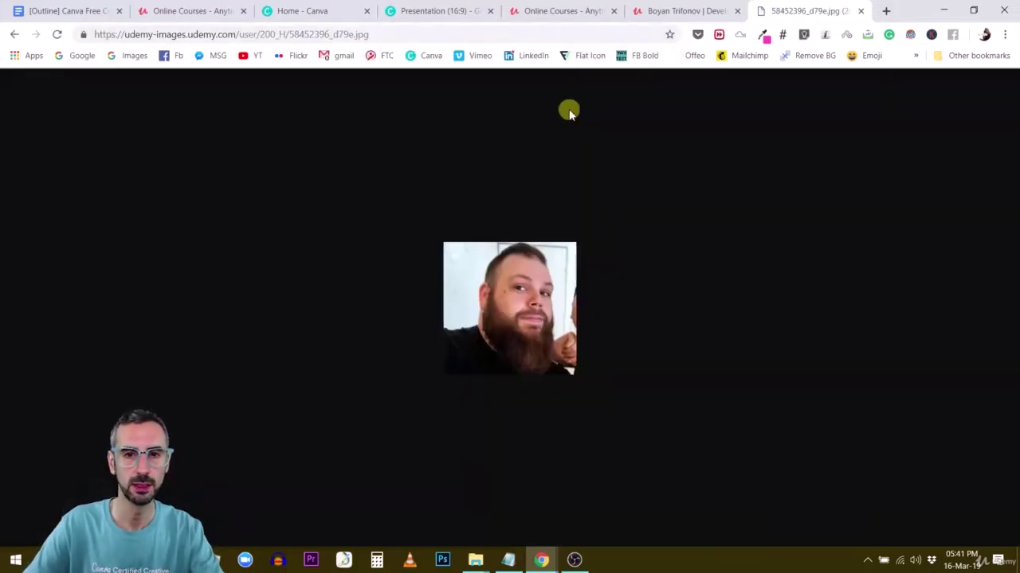
Save the profile picture to the Desktop as a JPEG image named with the reviewer's first name
right_click(539, 284)
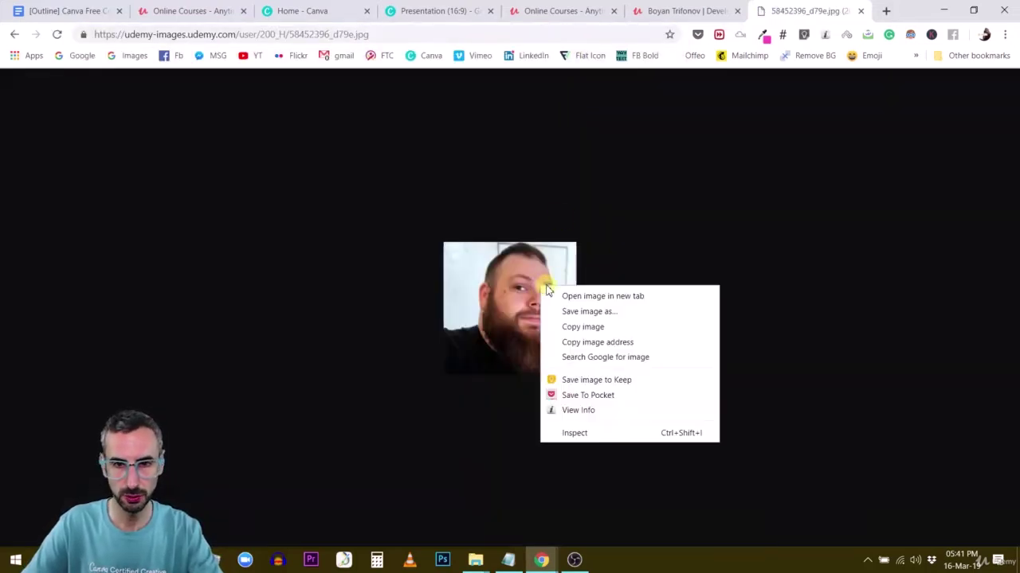
left_click(579, 313)
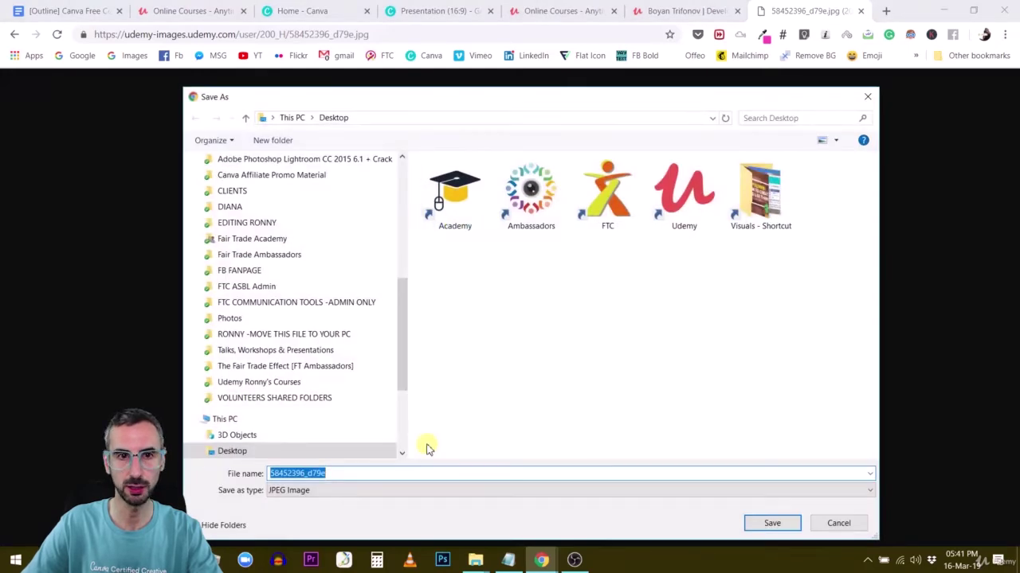
type("B")
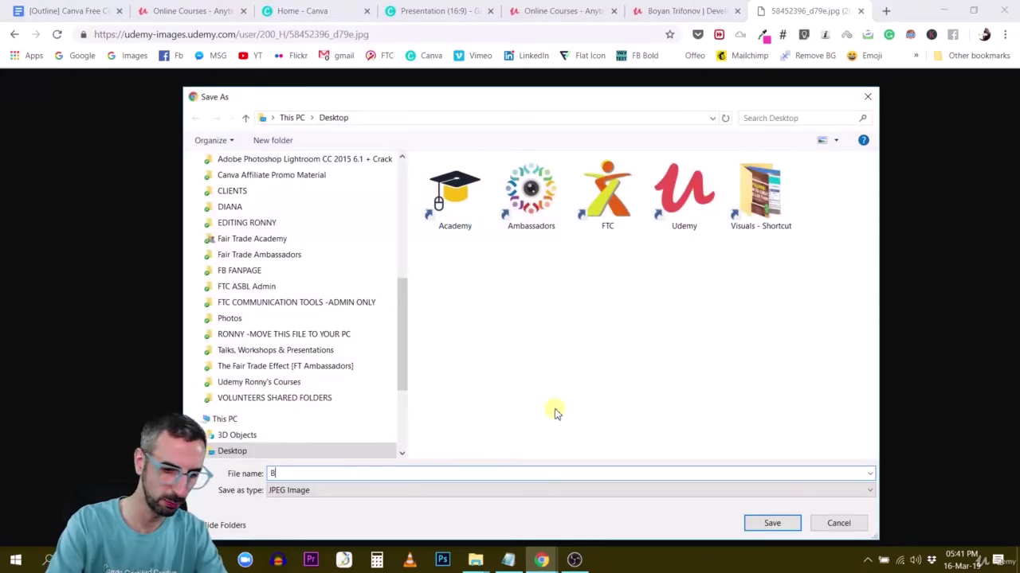
type("oyan")
key("Return")
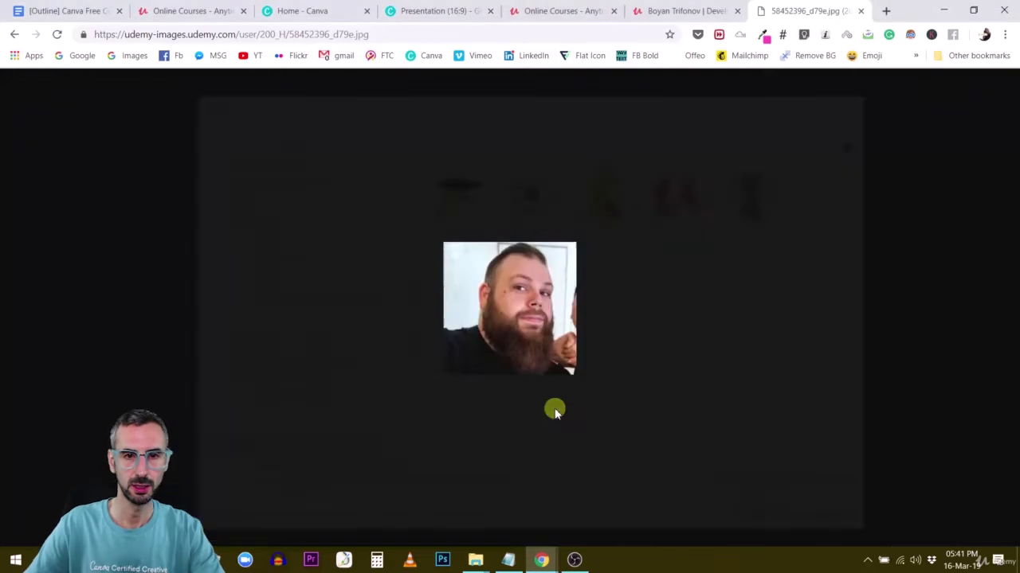
Show the downloaded portrait in its folder and upload it to the image uploads in Canva
left_click(195, 533)
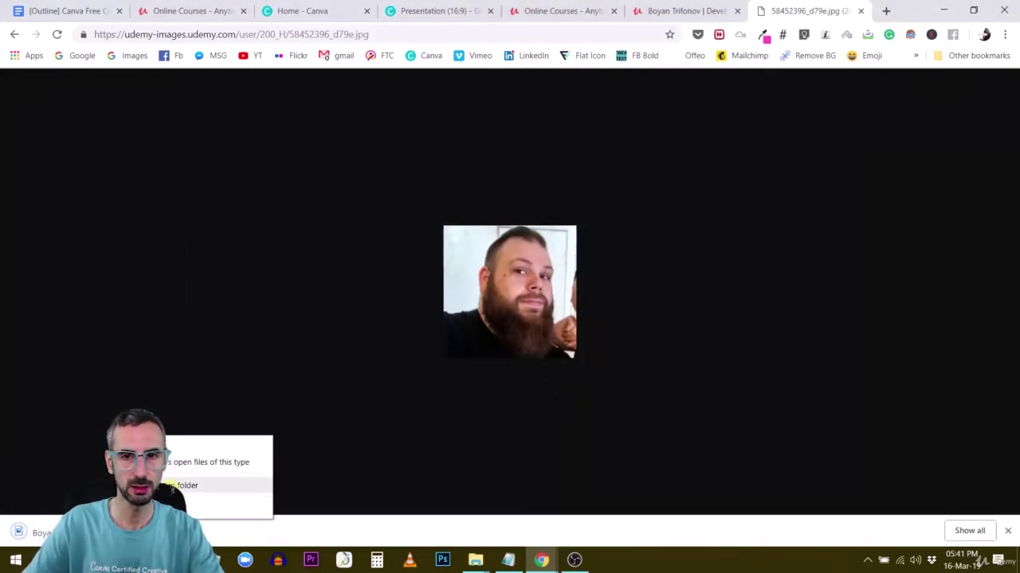
left_click(223, 483)
left_click_drag(950, 443, 185, 310)
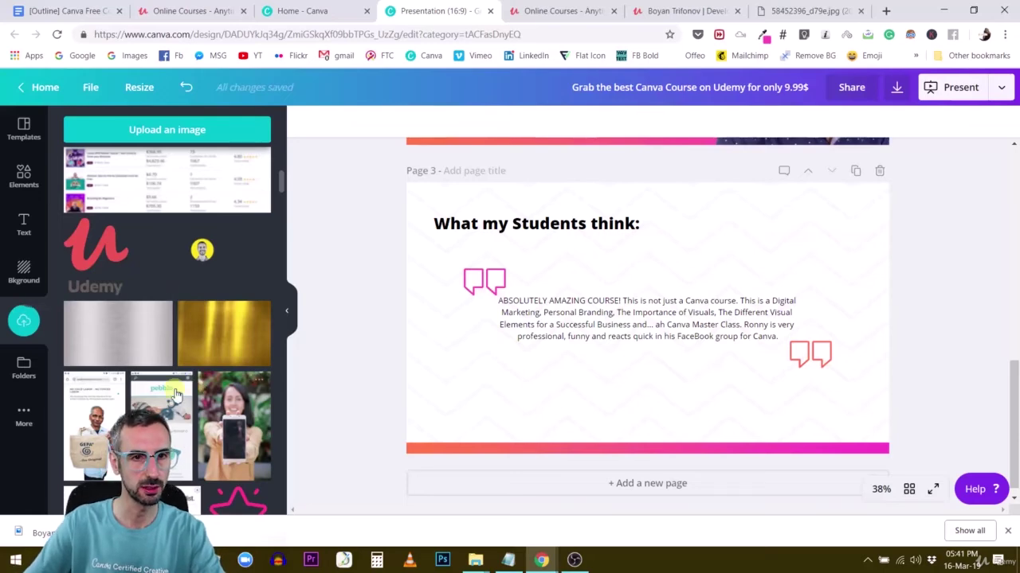
scroll(163, 271, "up", 5)
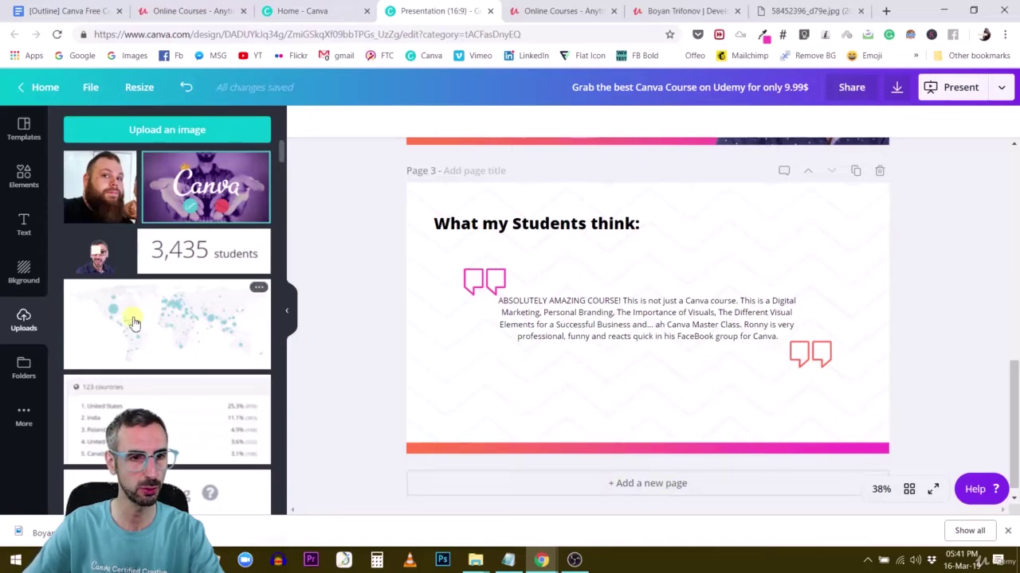
Clear the quotation mark search, add the circular photo frame to page 3, and move it down below the testimonial text
left_click(24, 177)
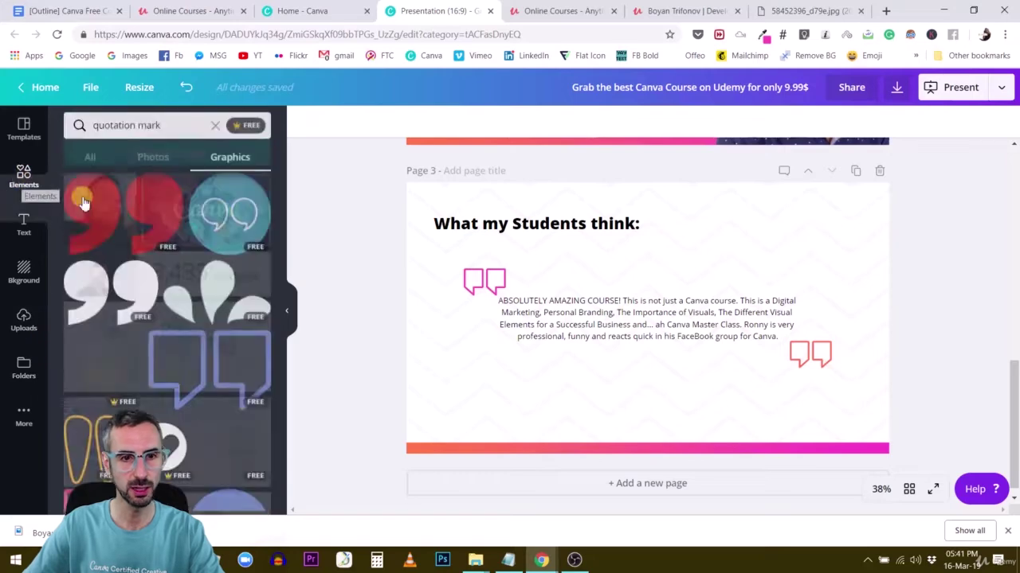
left_click(215, 125)
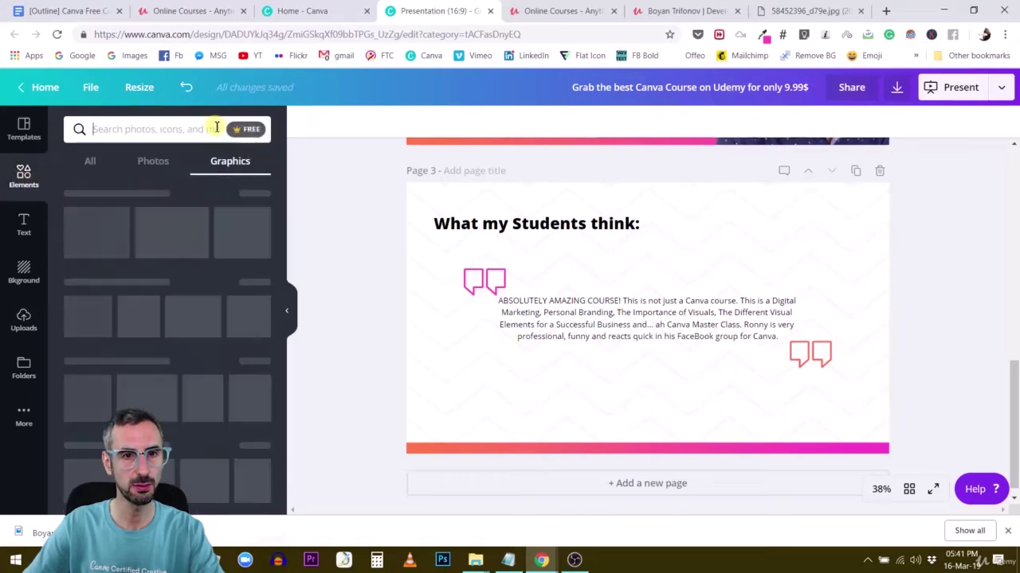
left_click(90, 162)
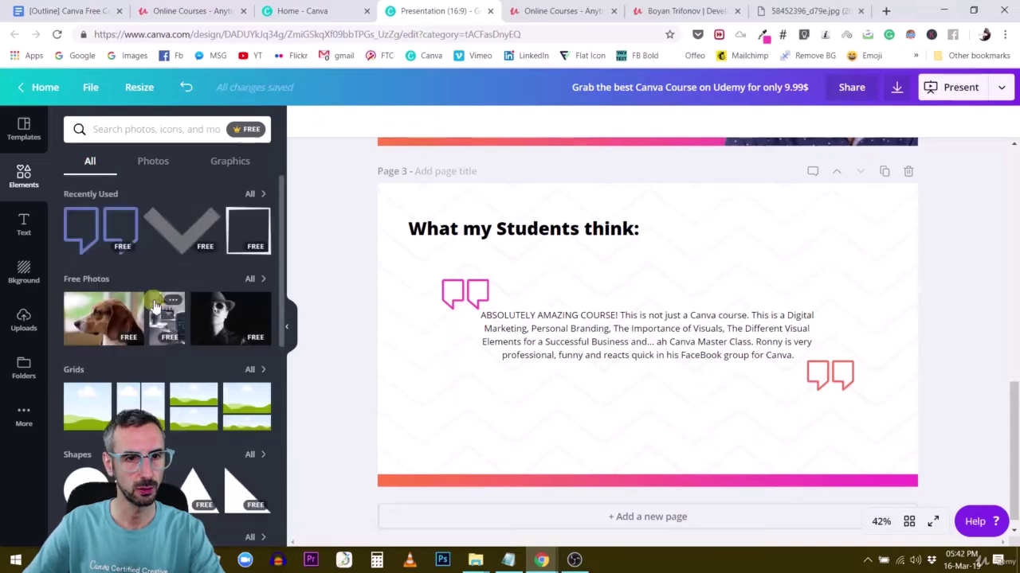
scroll(156, 305, "down", 5)
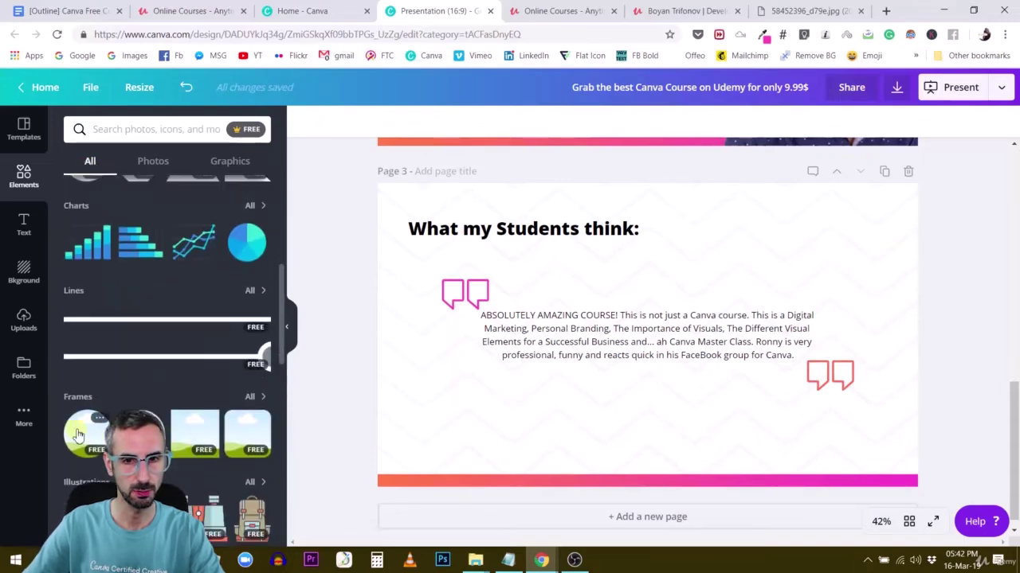
left_click(86, 434)
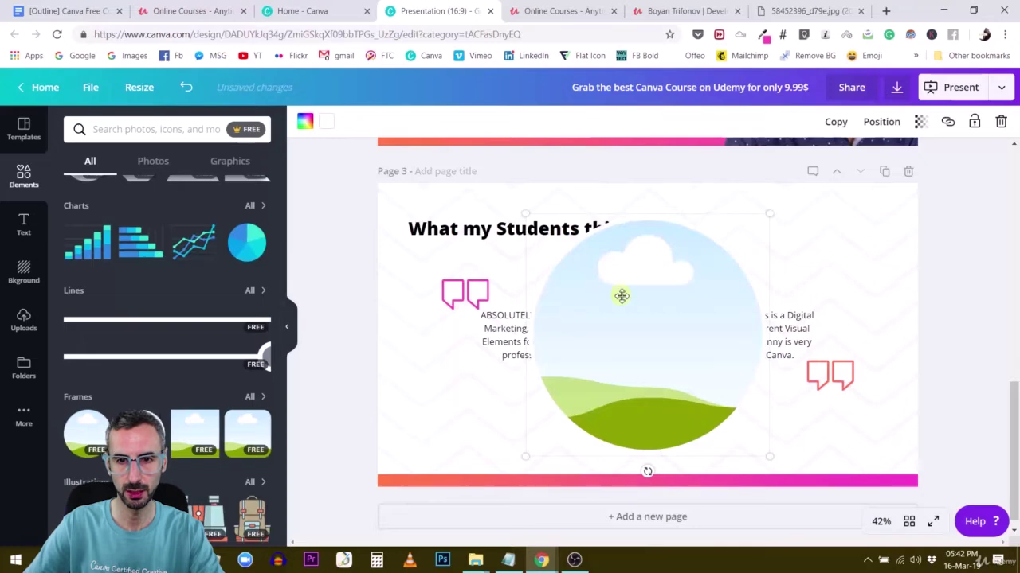
left_click_drag(619, 296, 638, 455)
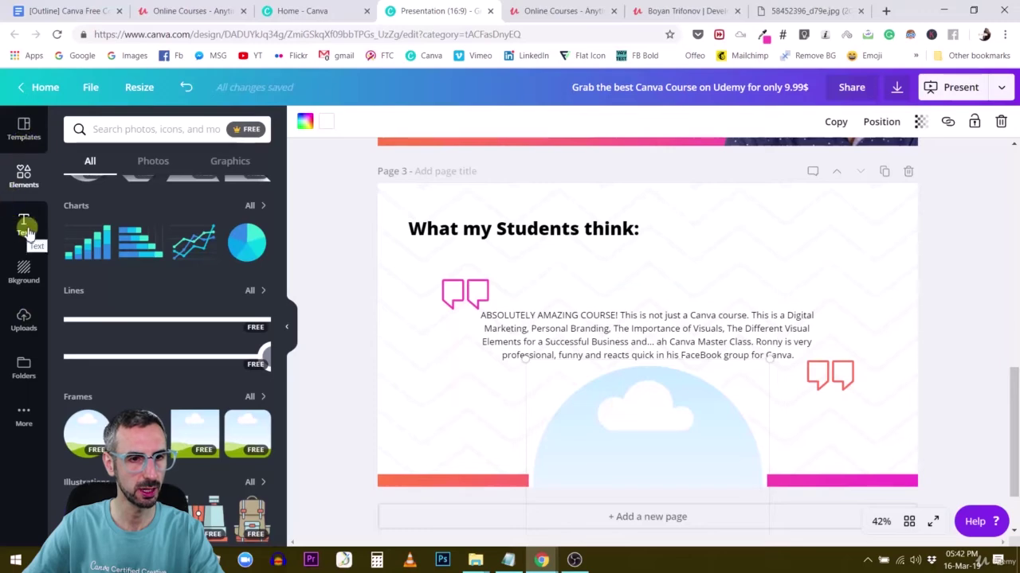
Fill the circular frame on page 3 with the uploaded portrait, shrink it to thumbnail size, and centre it beneath the testimonial text
left_click(24, 318)
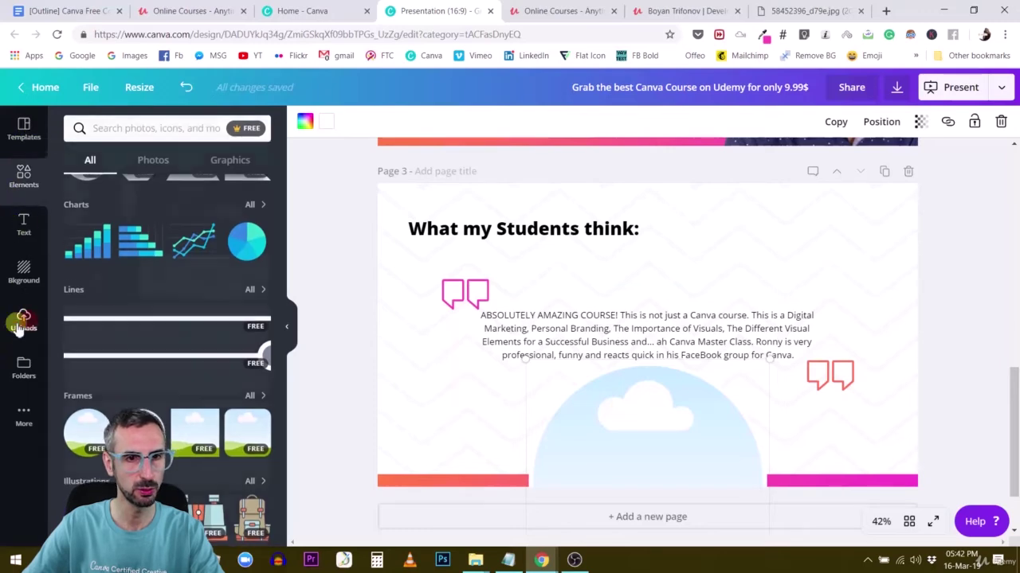
left_click_drag(145, 185, 638, 424)
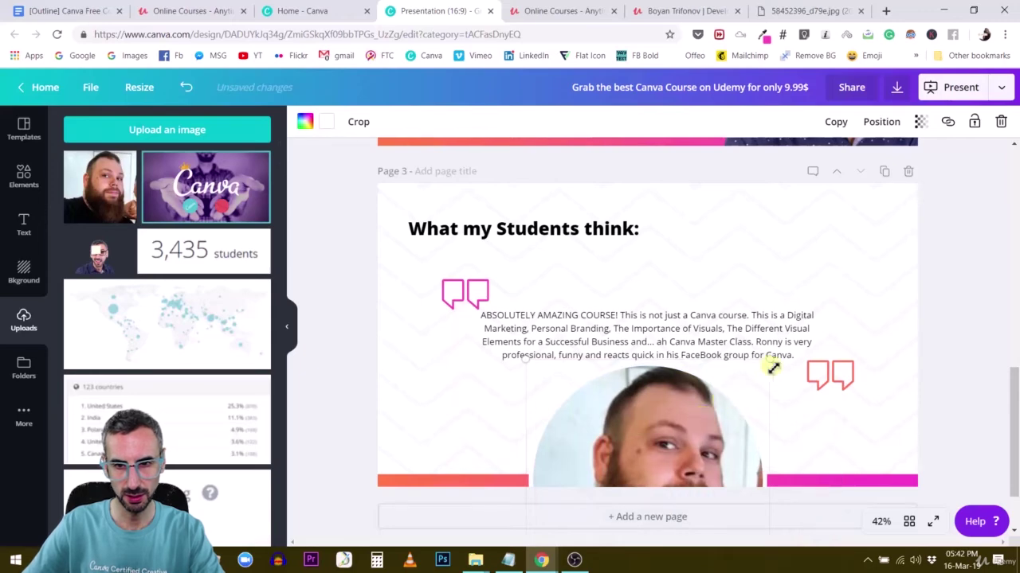
left_click_drag(773, 367, 704, 331)
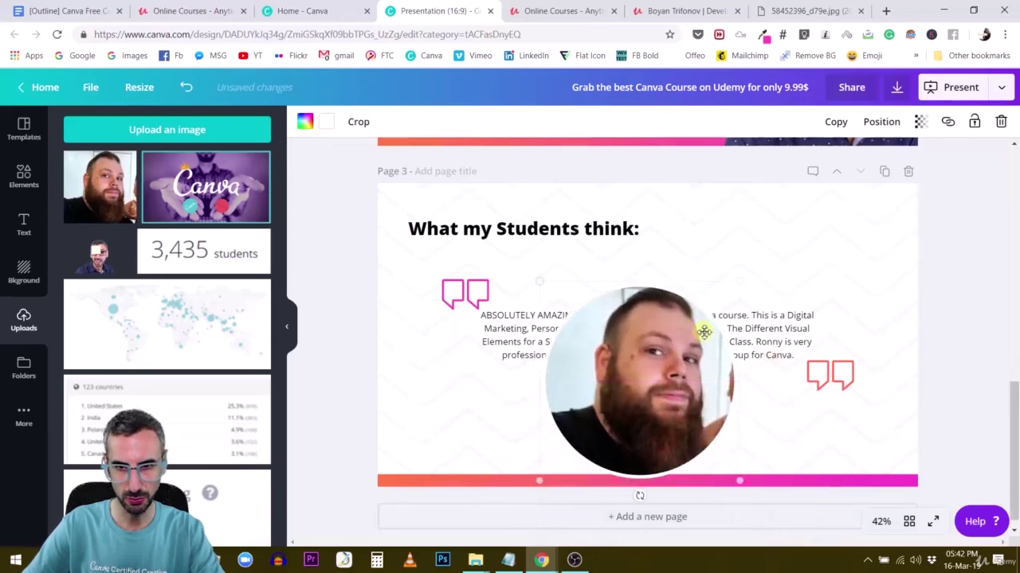
left_click_drag(740, 282, 633, 403)
left_click_drag(576, 439, 653, 400)
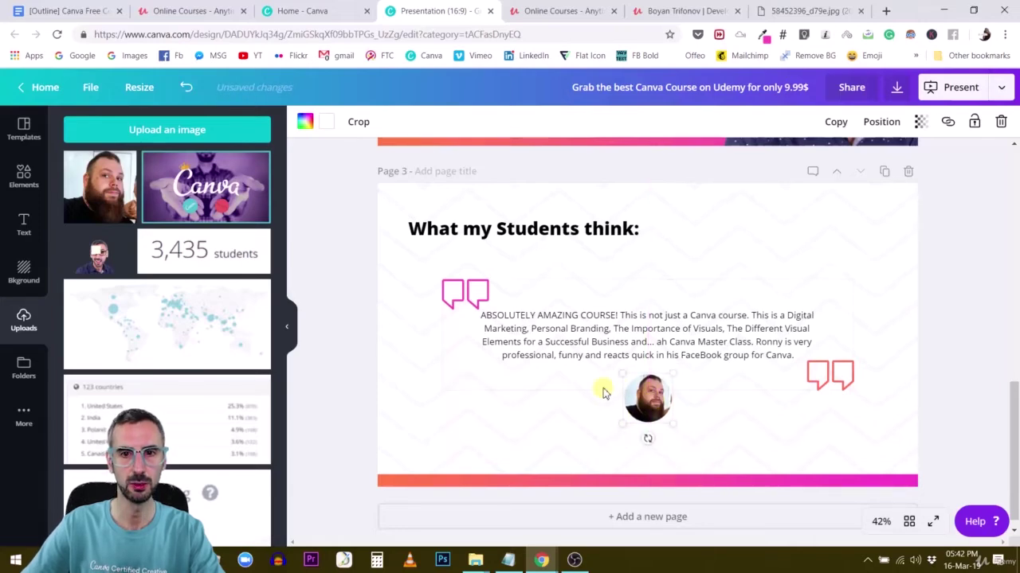
Add a new text box to page 3 and place it centred directly beneath the portrait
key("t")
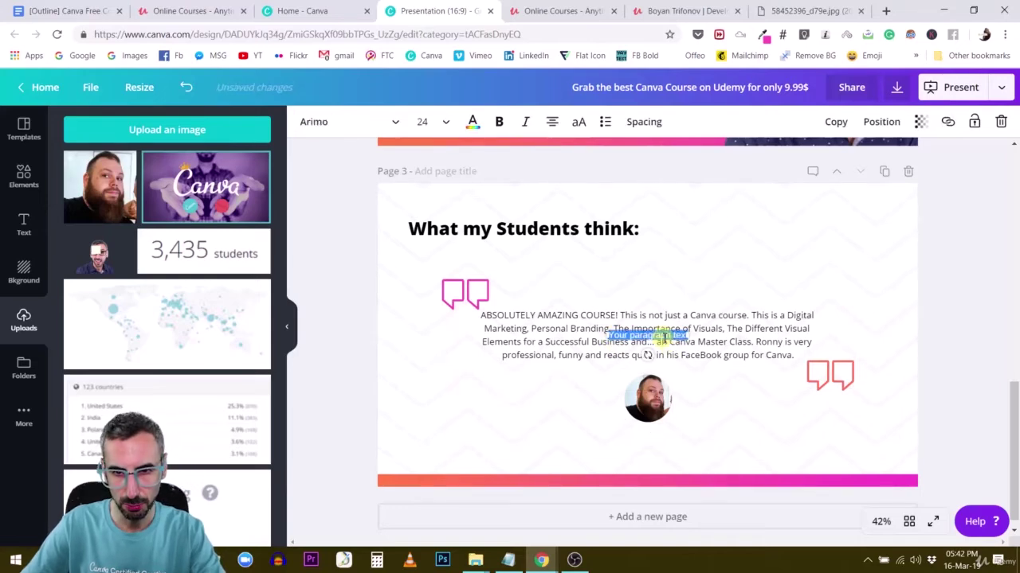
left_click(721, 408)
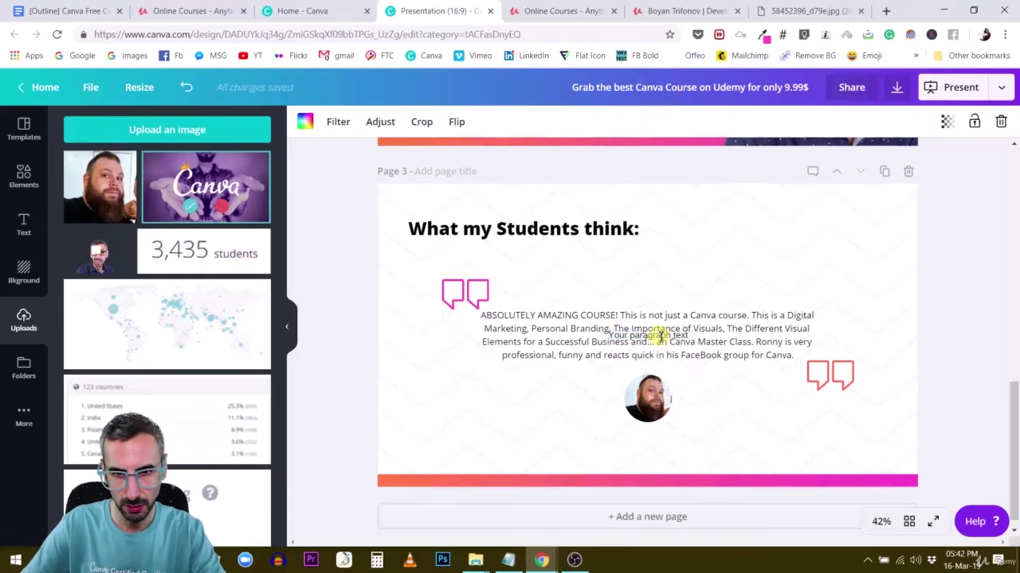
left_click_drag(659, 336, 660, 434)
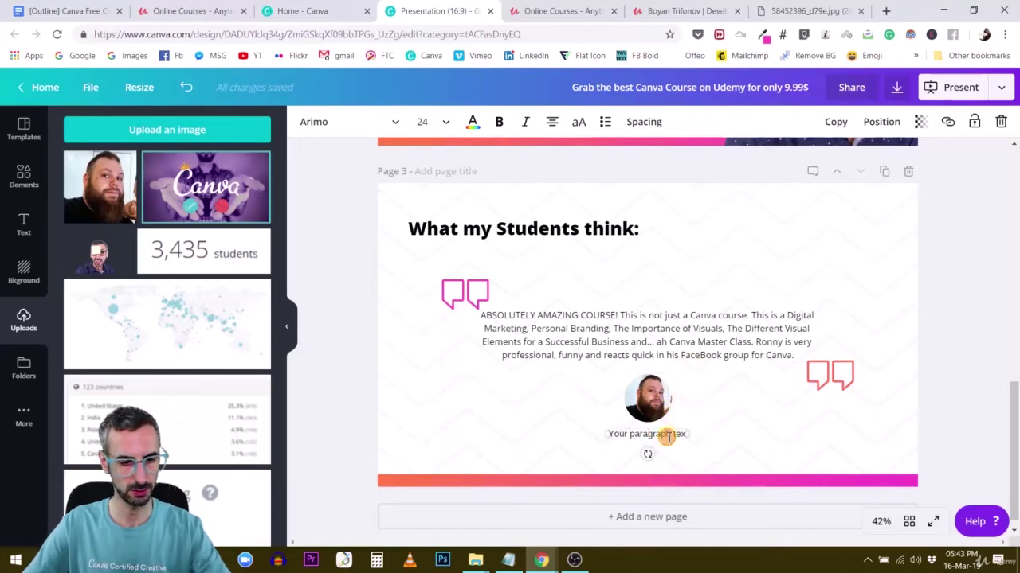
Copy the reviewer's full name from the Udemy profile and replace the placeholder text beneath the portrait in Canva with it
left_click(649, 10)
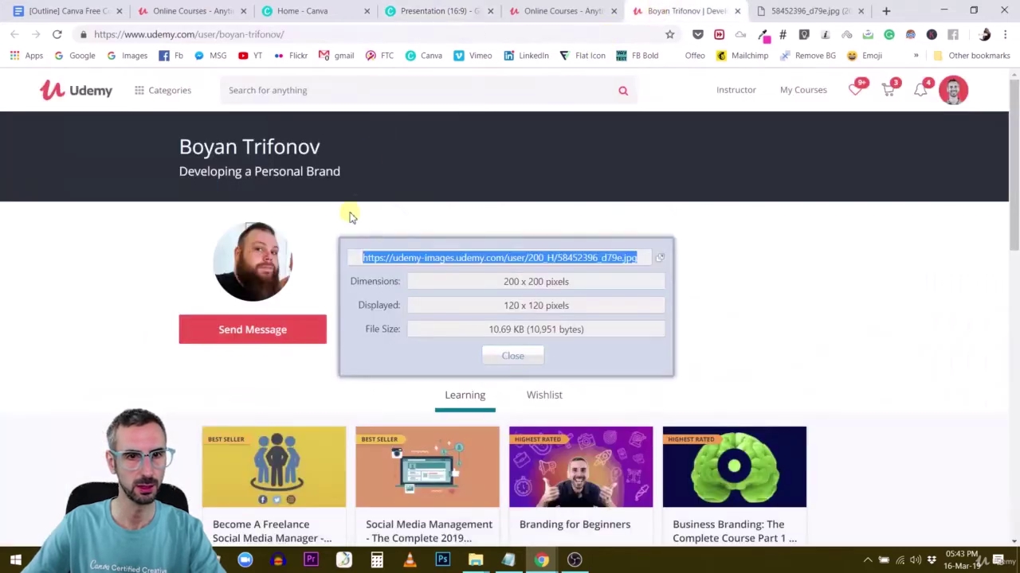
left_click_drag(325, 150, 171, 150)
key("ctrl+c")
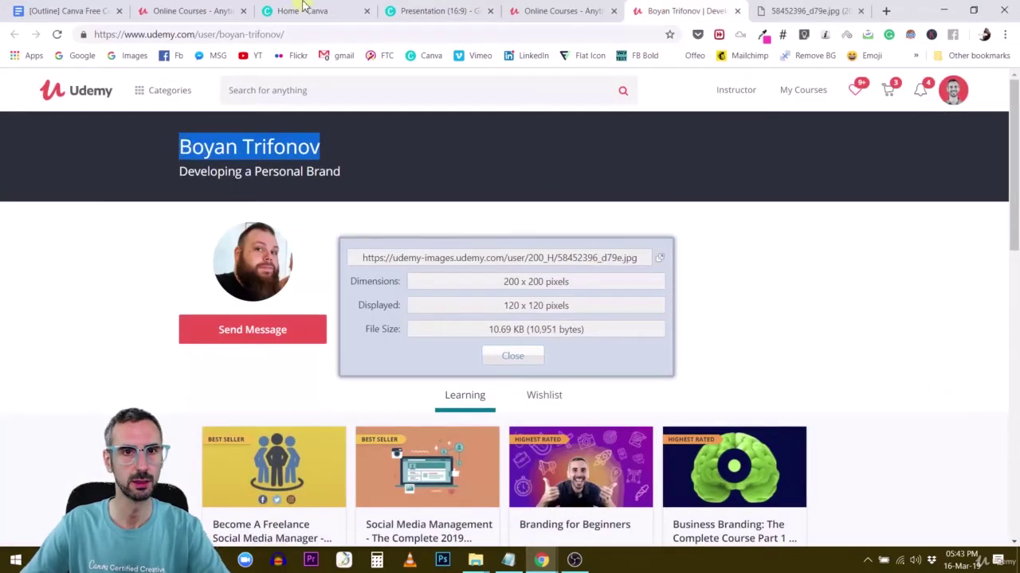
left_click(406, 11)
double_click(629, 434)
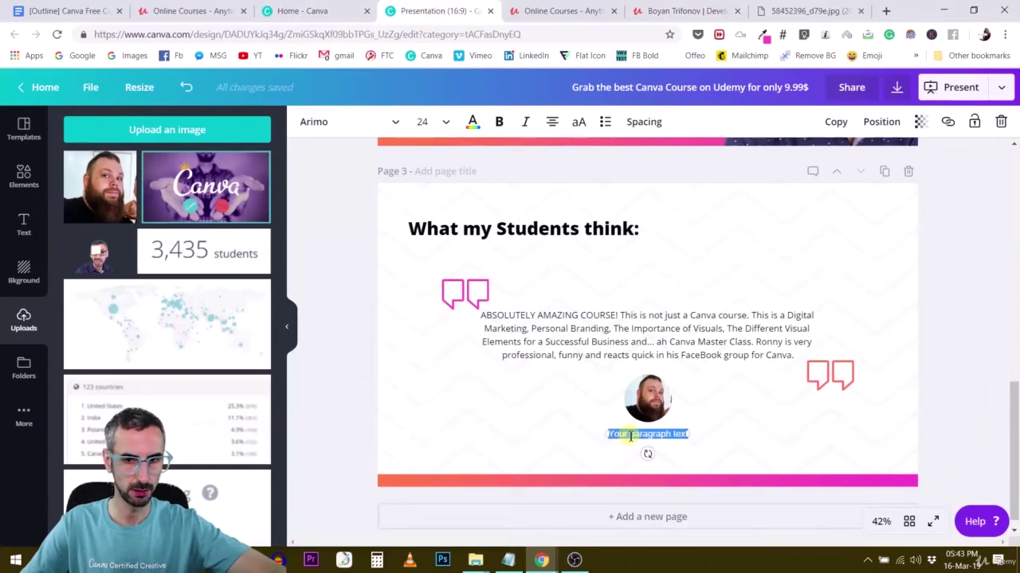
key("ctrl+v")
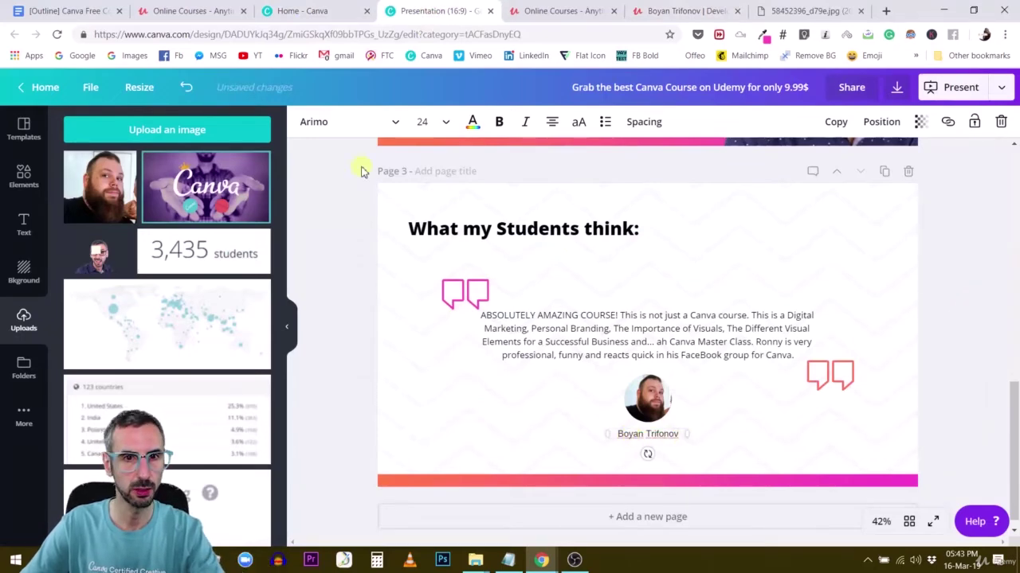
Set the font of the reviewer's name to Open Sans Extra Bold
left_click(325, 124)
left_click(343, 188)
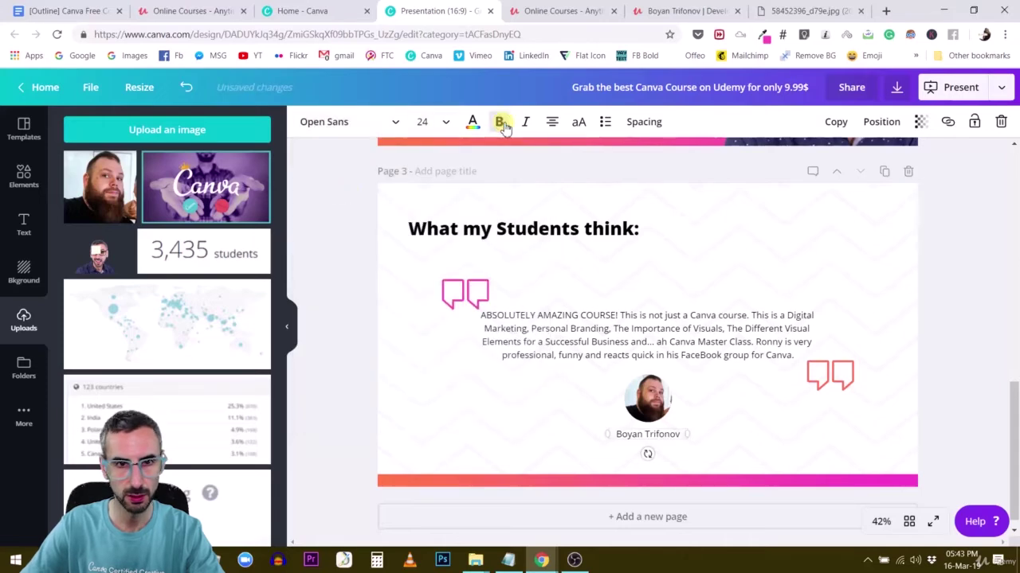
left_click(337, 124)
left_click(363, 214)
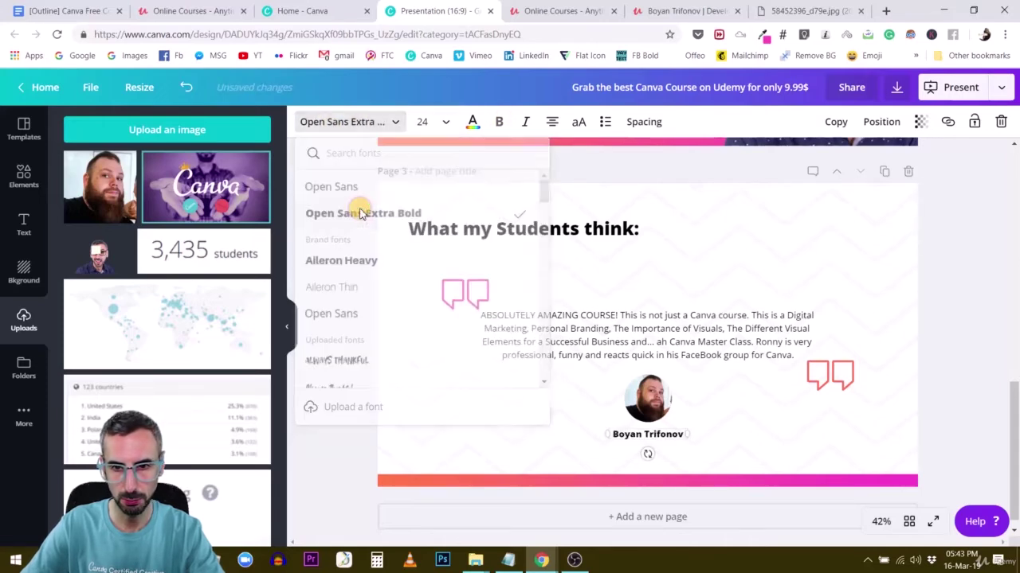
left_click(1005, 284)
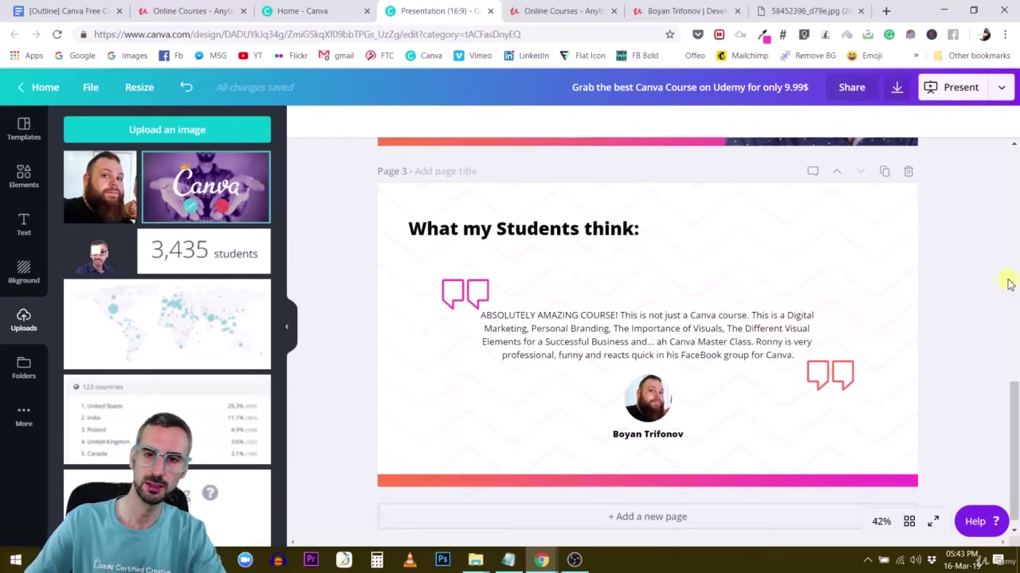
Recolour the circular portrait frame so that it has the pink outline colour of the opening quotation marks
left_click(665, 408)
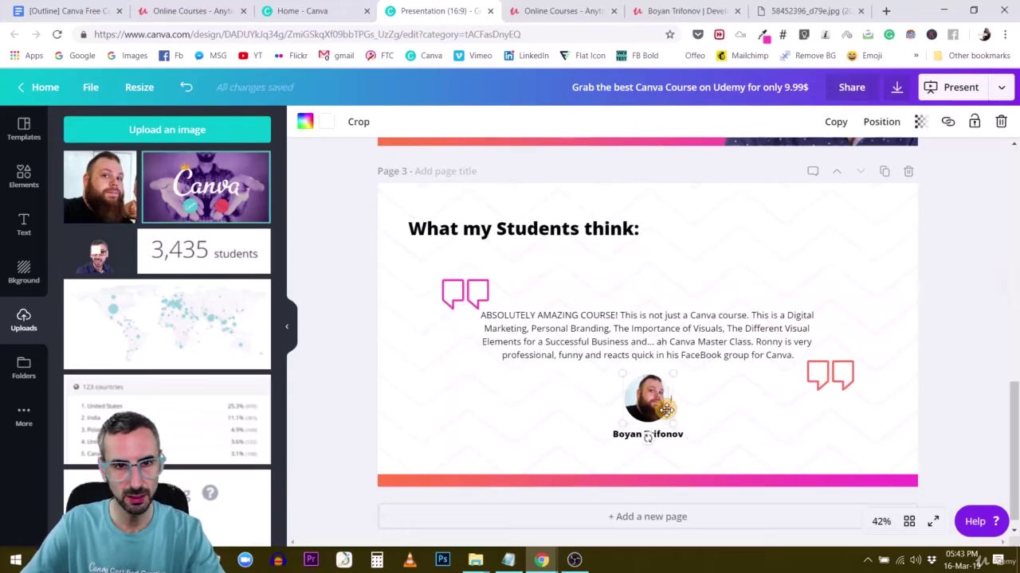
left_click(328, 123)
left_click(965, 284)
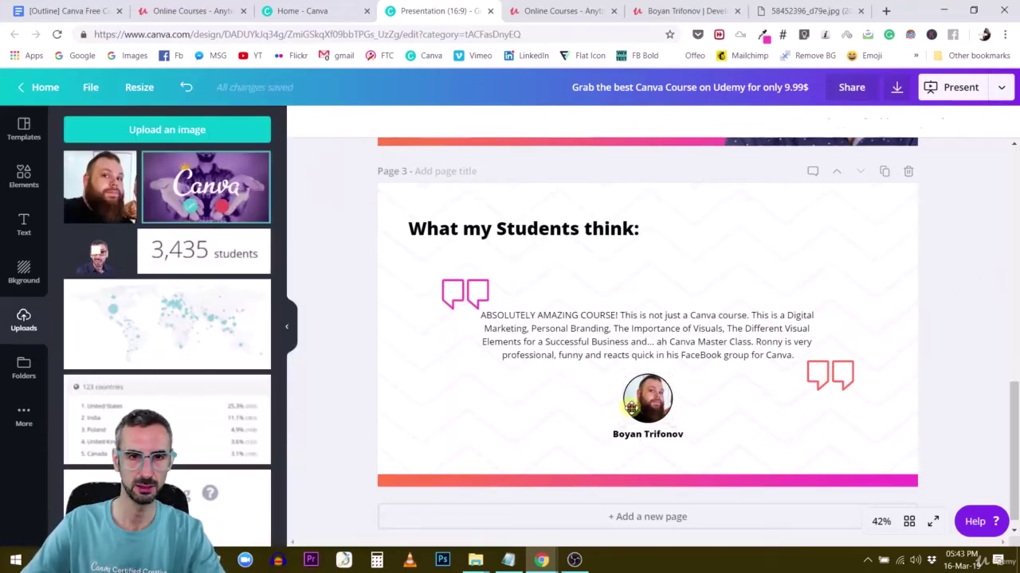
left_click(647, 402)
left_click(303, 124)
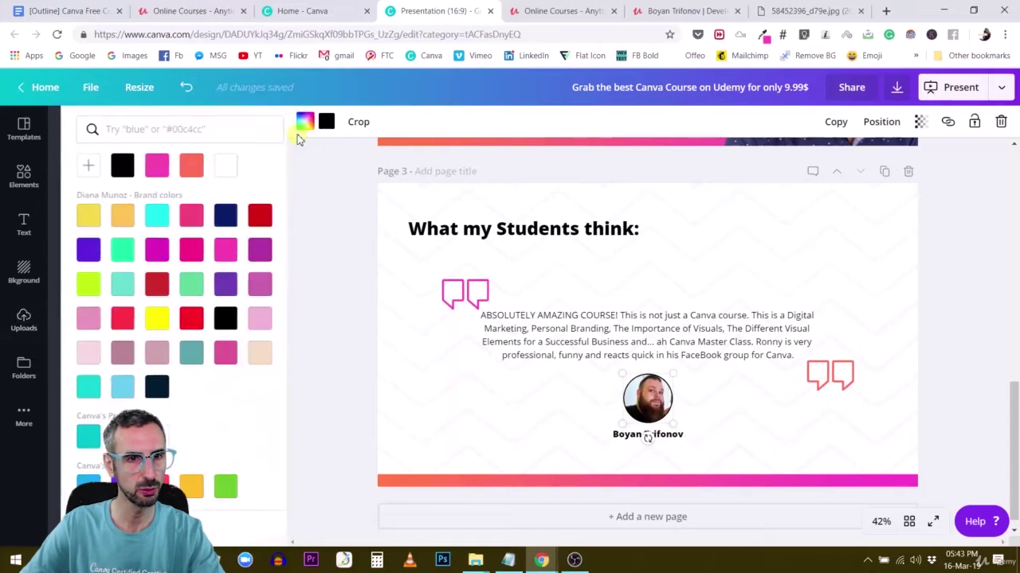
left_click(143, 165)
left_click(143, 165)
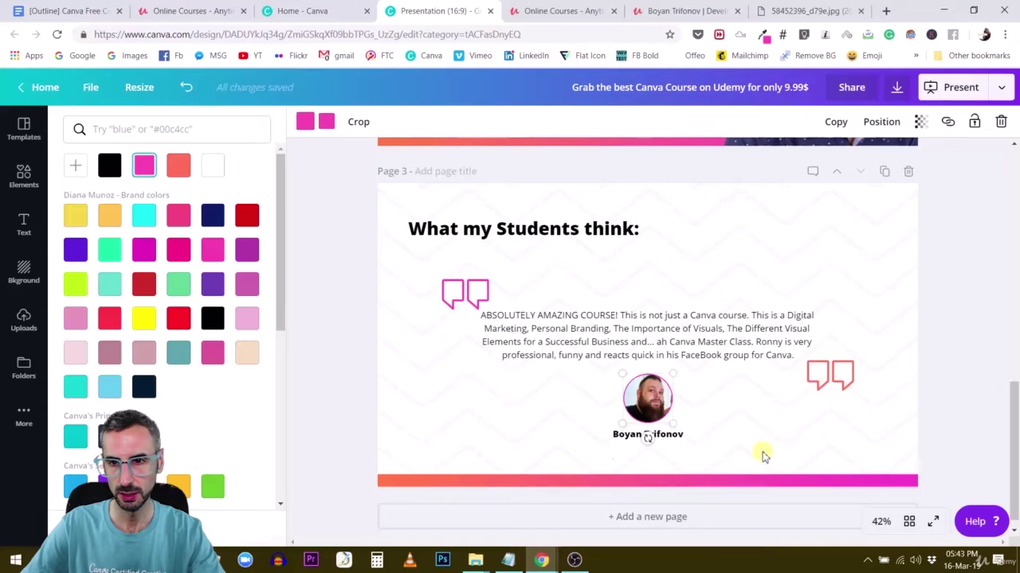
left_click(960, 310)
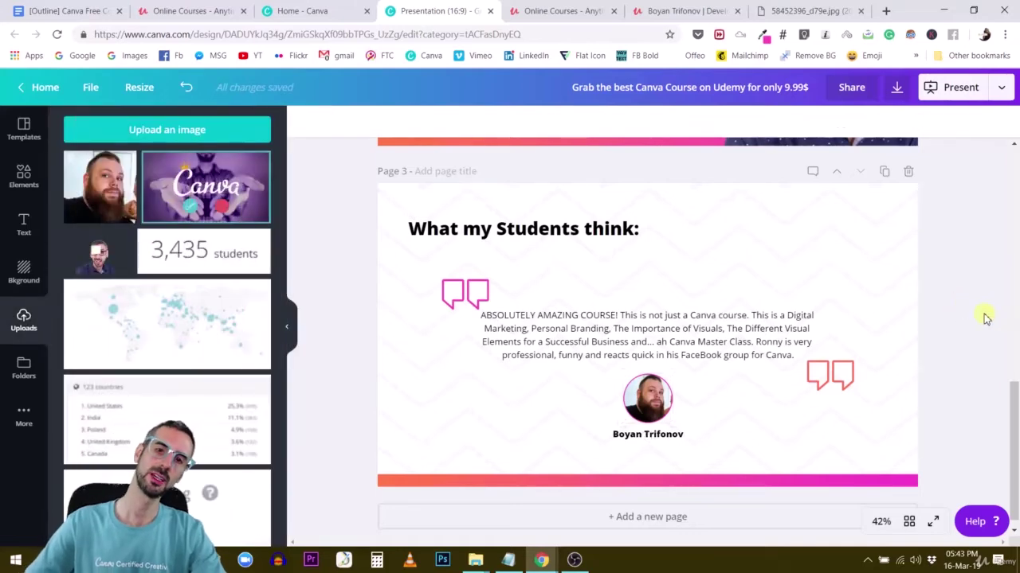
Select the portrait together with the reviewer's name and shift both slightly down on page 3
scroll(867, 413, "down", 1)
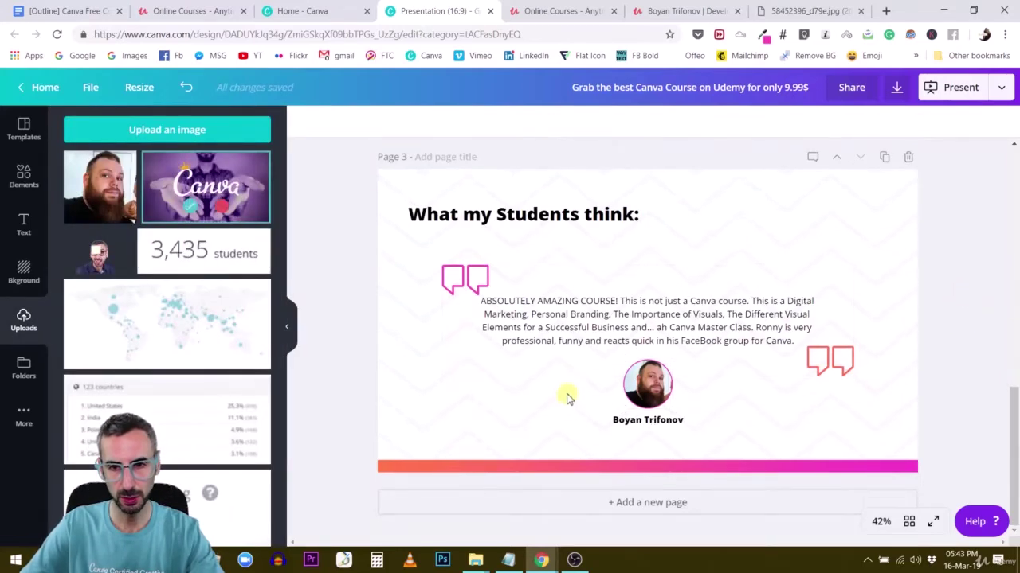
left_click_drag(569, 392, 653, 437)
left_click_drag(649, 392, 657, 399)
left_click(965, 262)
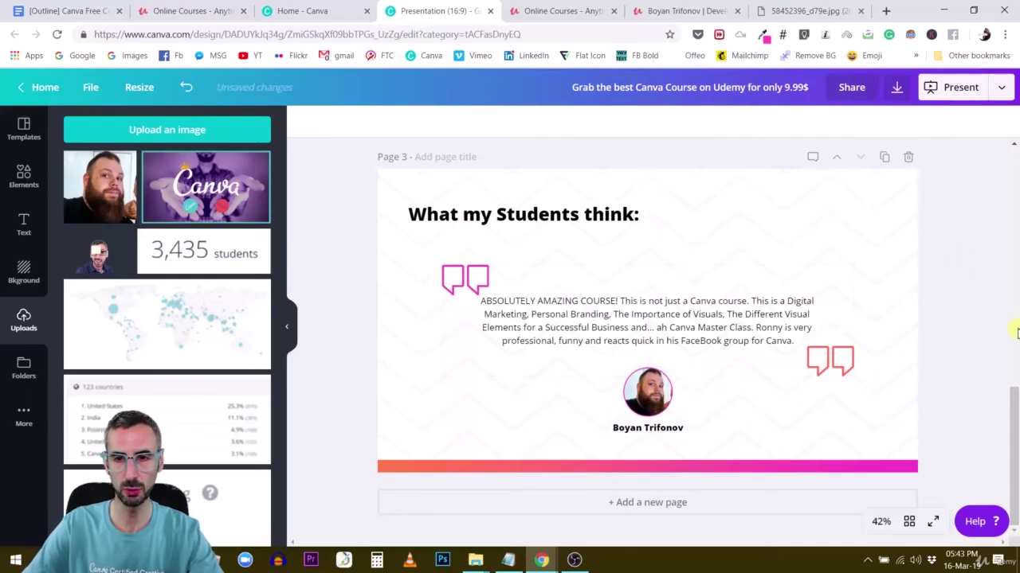
Duplicate page 3 and delete the "What my Students think:" heading from the copy on page 4
scroll(787, 271, "up", 1)
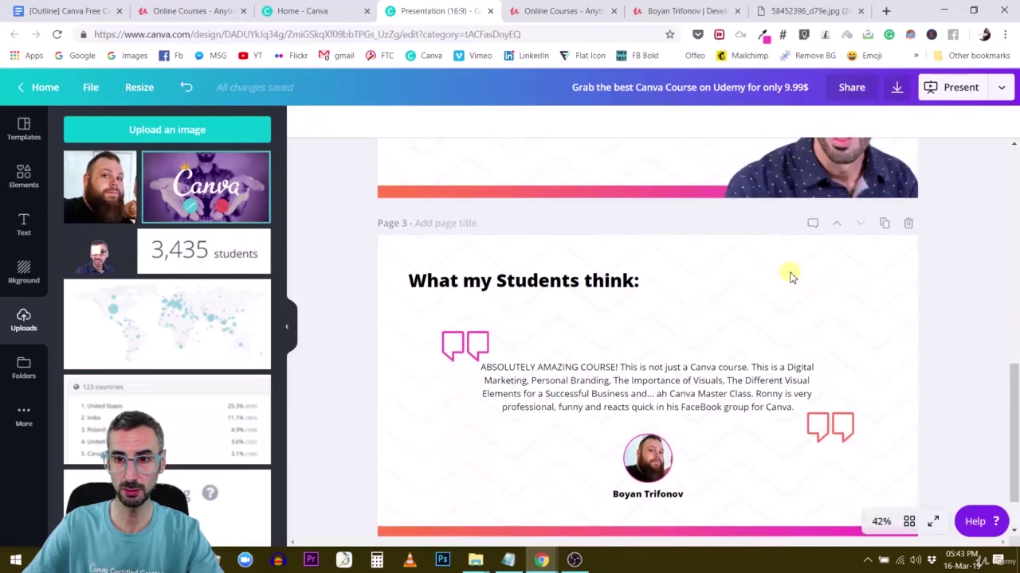
left_click(885, 225)
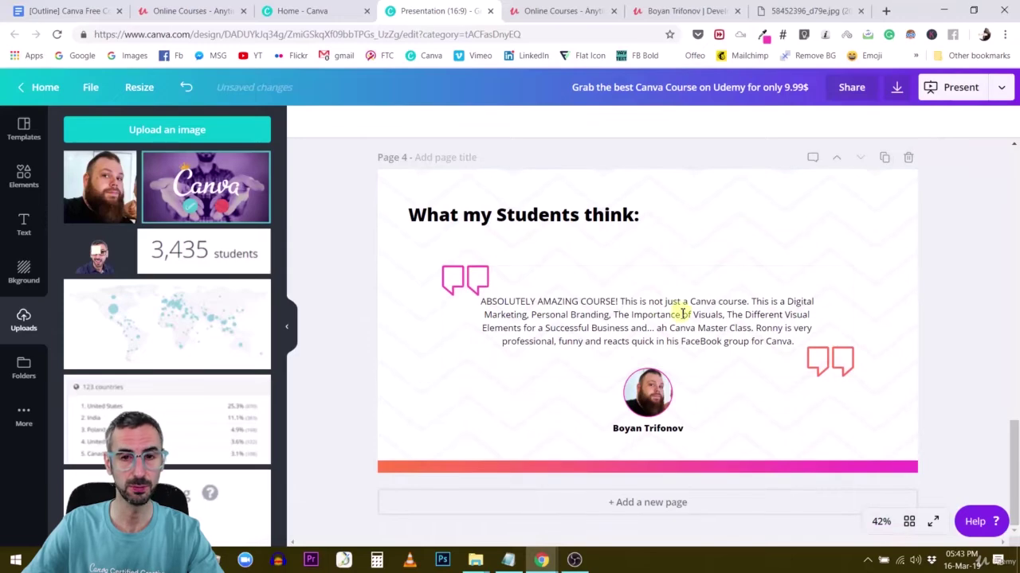
left_click(536, 229)
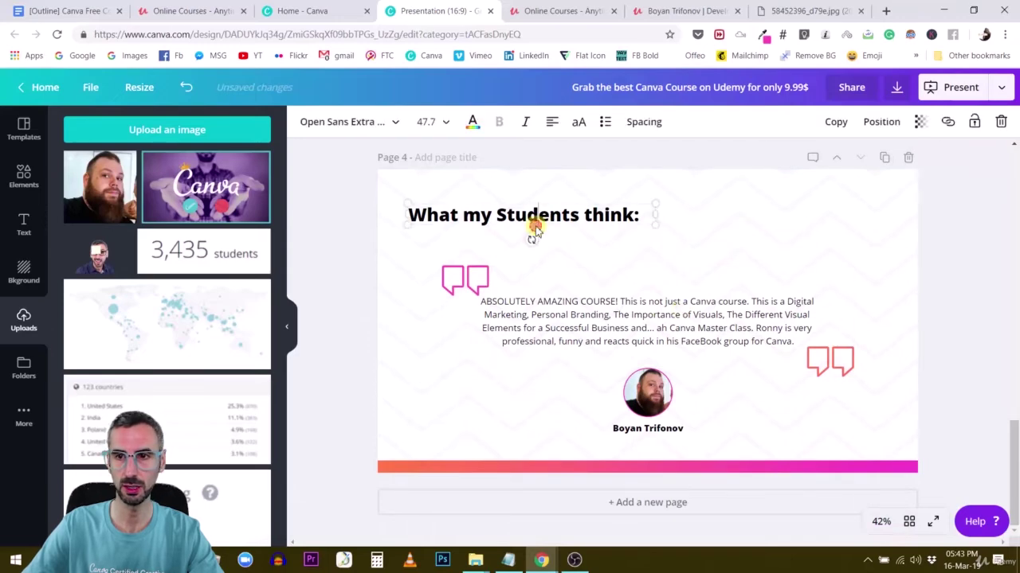
left_click(1001, 128)
Move the testimonial, quotation marks, portrait and name up together on page 4, and compare the layout with page 3
left_click_drag(335, 233, 914, 446)
left_click_drag(668, 317, 671, 287)
left_click(956, 255)
scroll(940, 283, "up", 4)
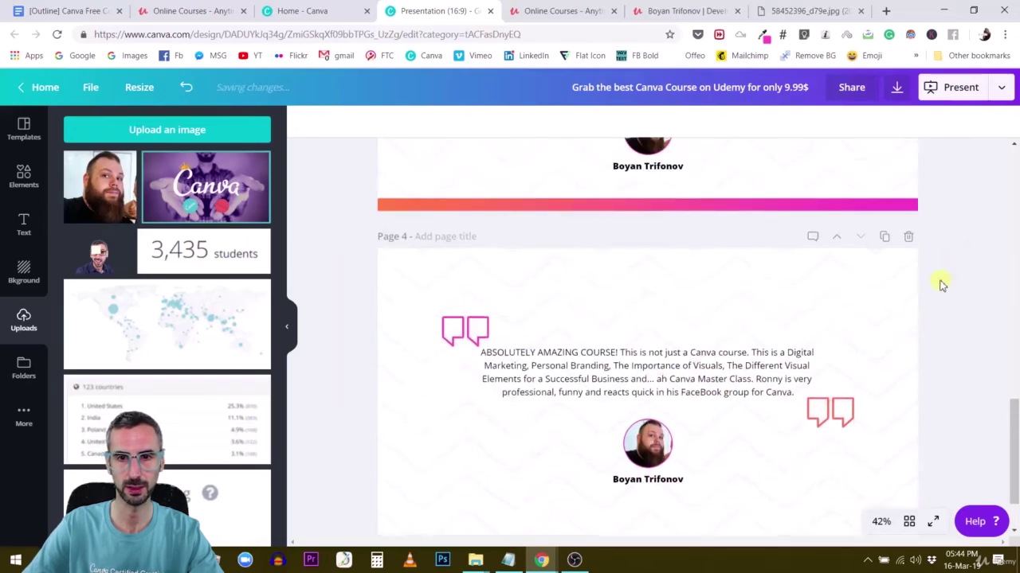
scroll(940, 285, "up", 1)
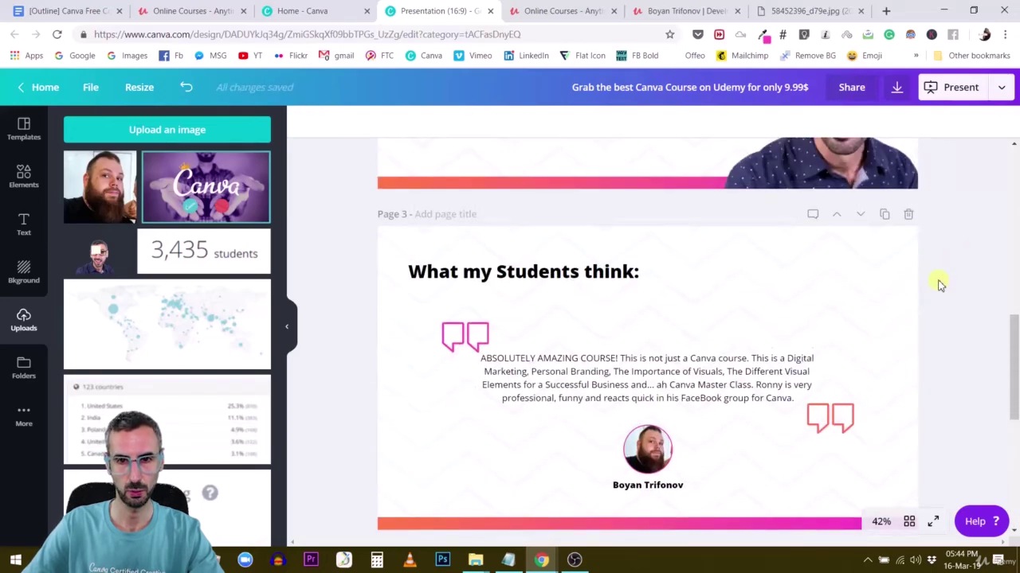
scroll(940, 284, "down", 2)
scroll(939, 285, "down", 4)
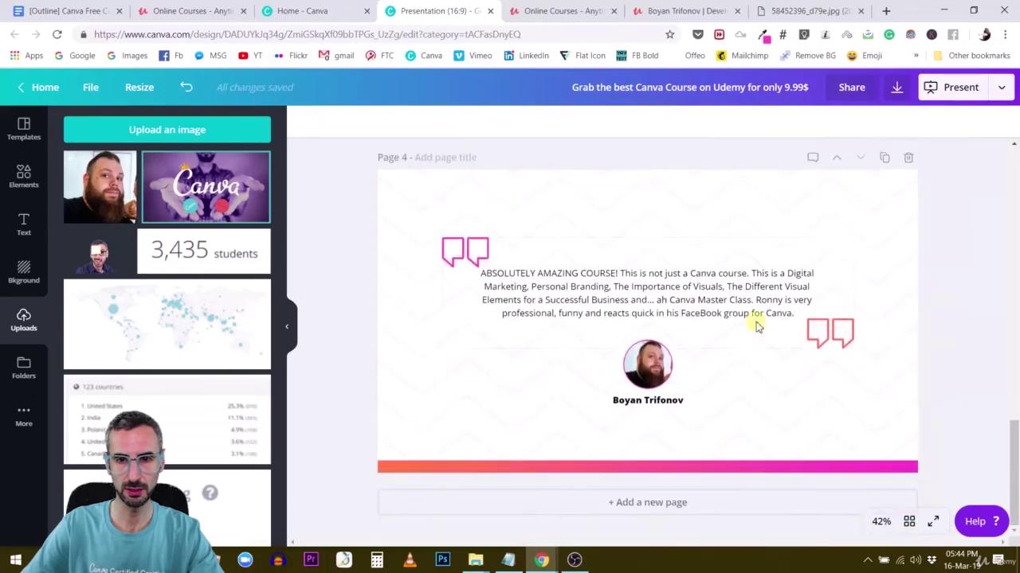
Copy the Udemy review beginning "Amazing production. Highly comprehensive course" and replace the testimonial text on page 4 with it
left_click(661, 294)
left_click(661, 11)
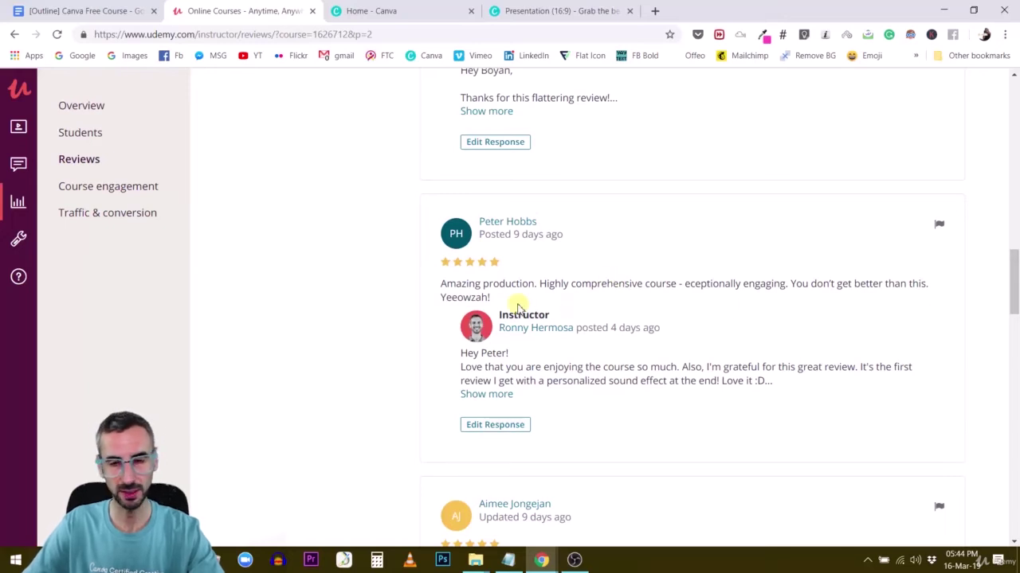
left_click_drag(504, 301, 445, 288)
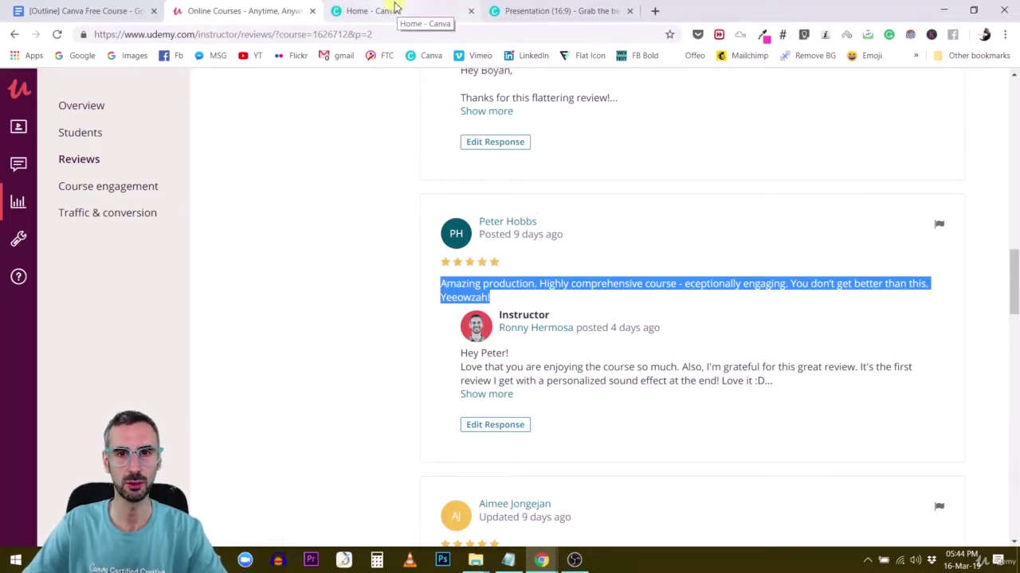
left_click(569, 11)
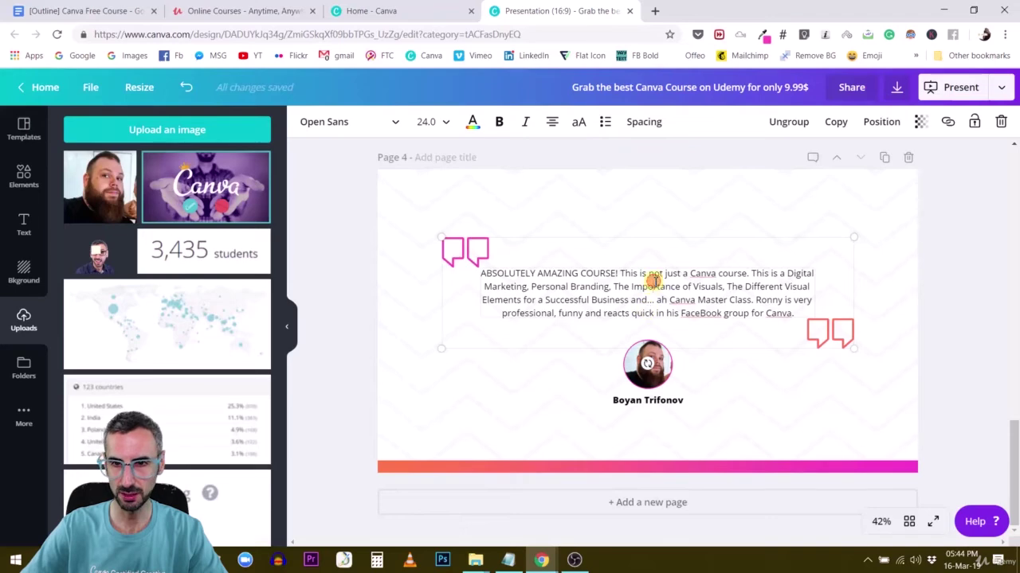
left_click(880, 221)
scroll(879, 231, "up", 1)
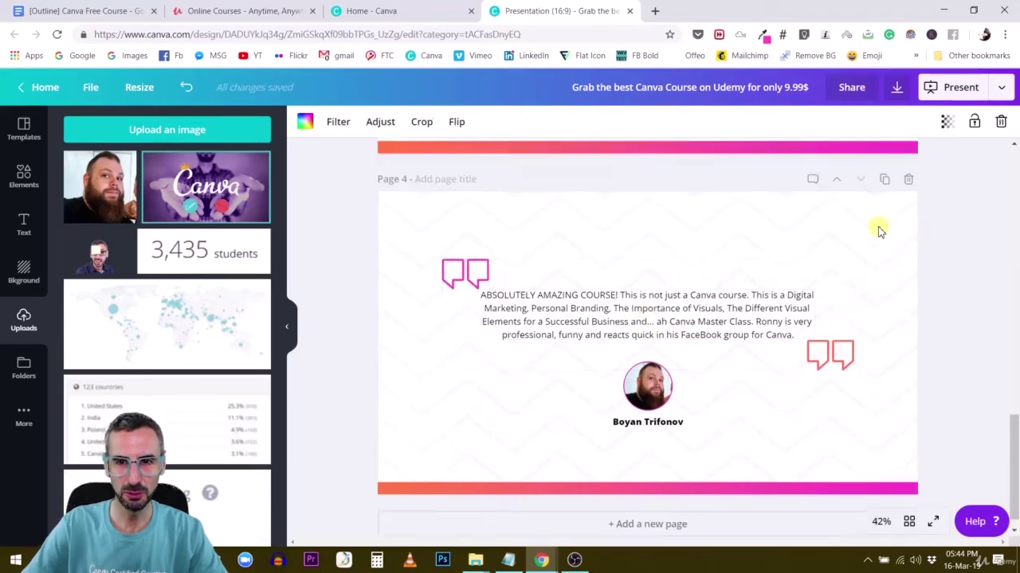
scroll(879, 231, "up", 3)
scroll(732, 287, "down", 3)
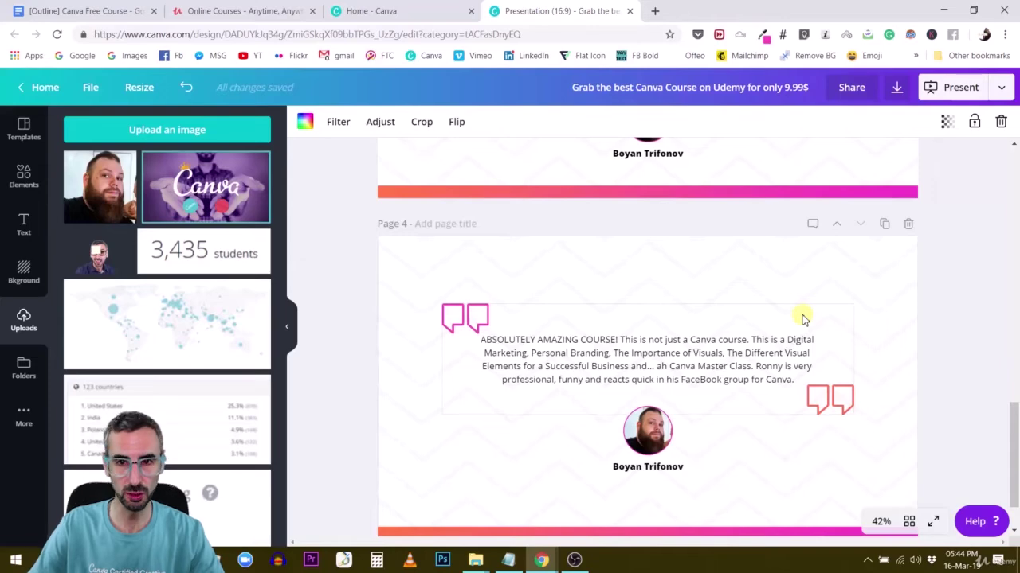
scroll(874, 292, "down", 2)
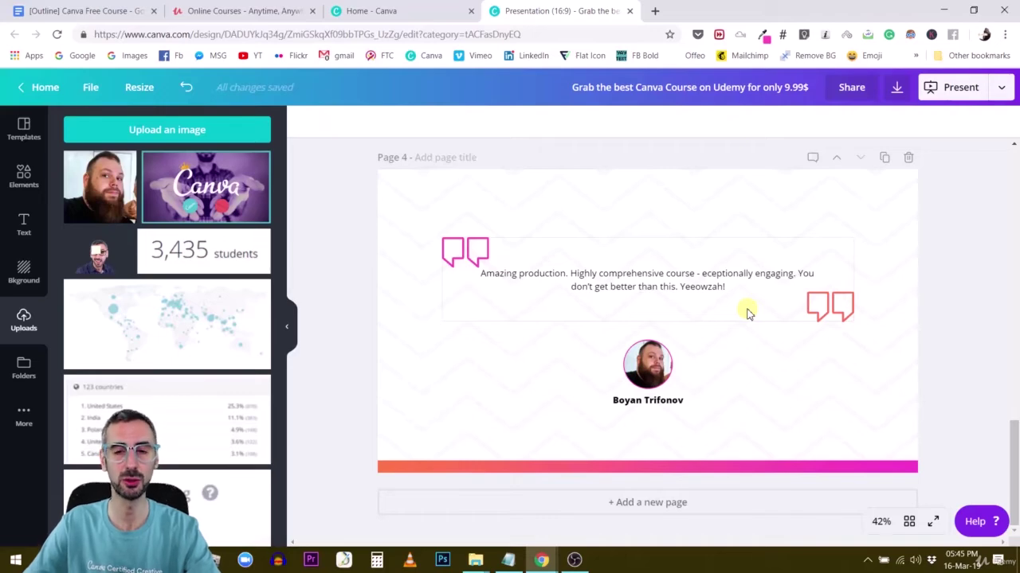
scroll(747, 316, "up", 4)
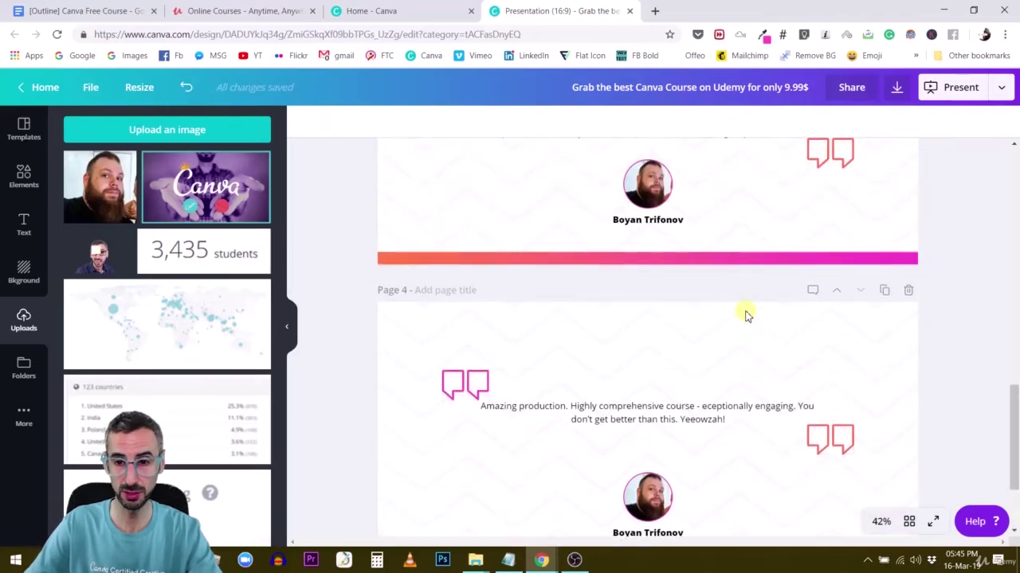
scroll(751, 325, "down", 4)
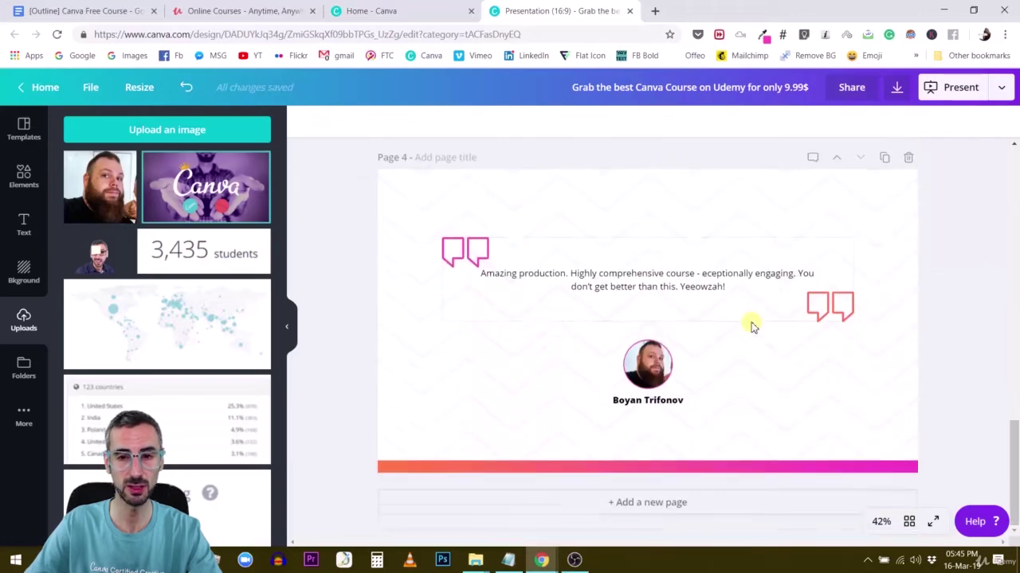
Compare page 4 with page 3, select the portrait on page 4, and copy the reviewer's full name from the Udemy profile
scroll(751, 325, "up", 2)
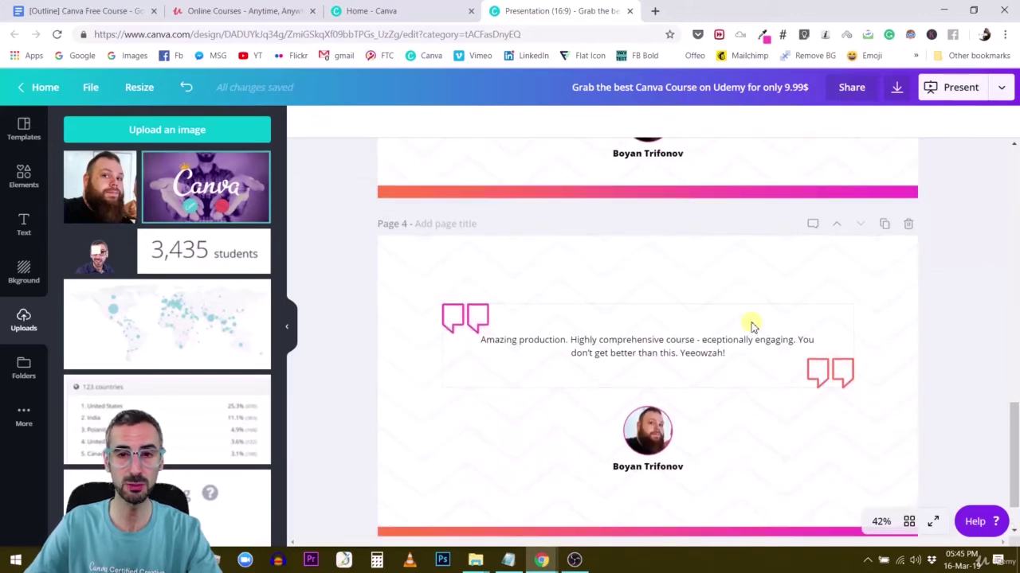
scroll(751, 325, "up", 4)
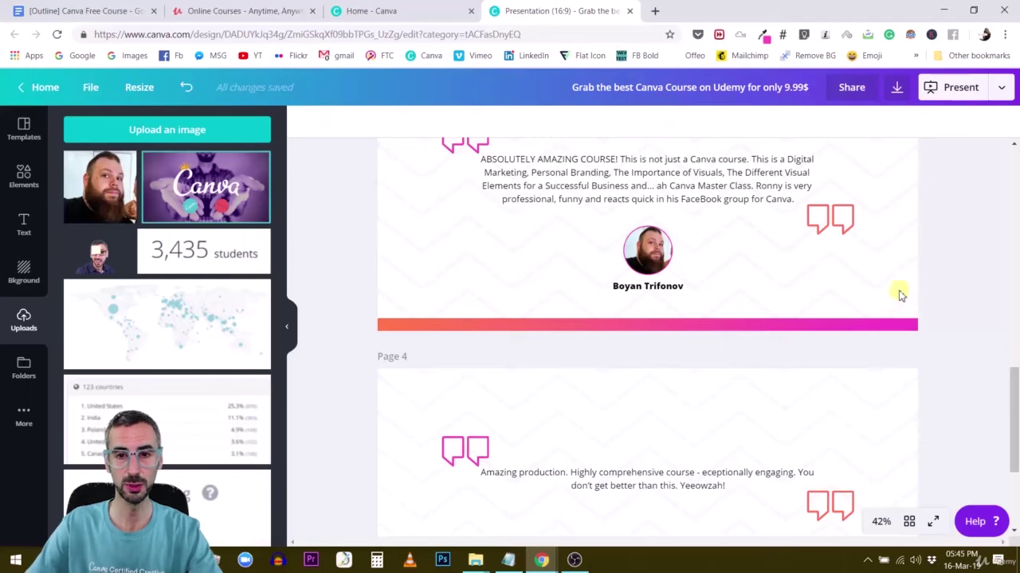
scroll(892, 293, "down", 6)
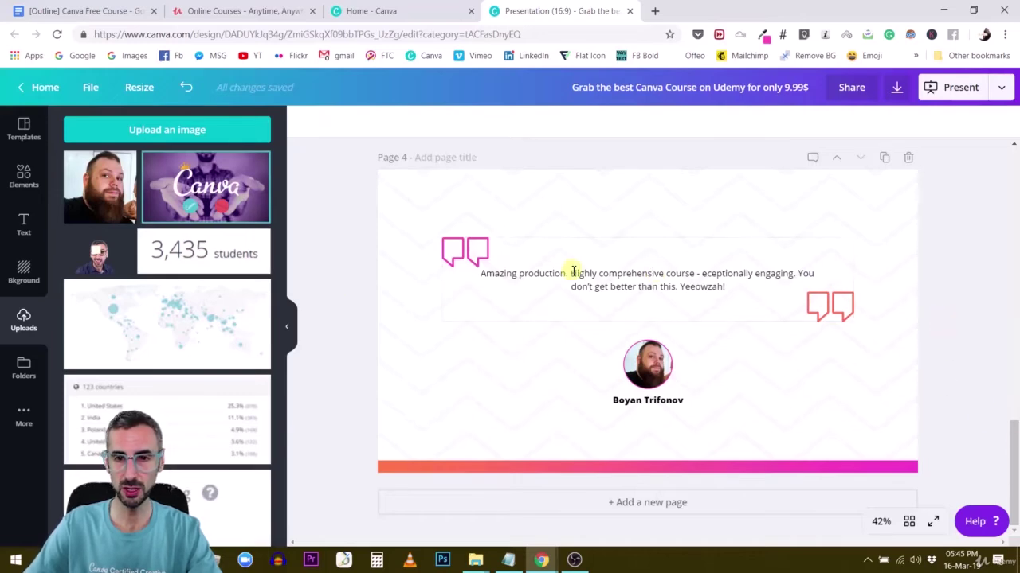
left_click(655, 369)
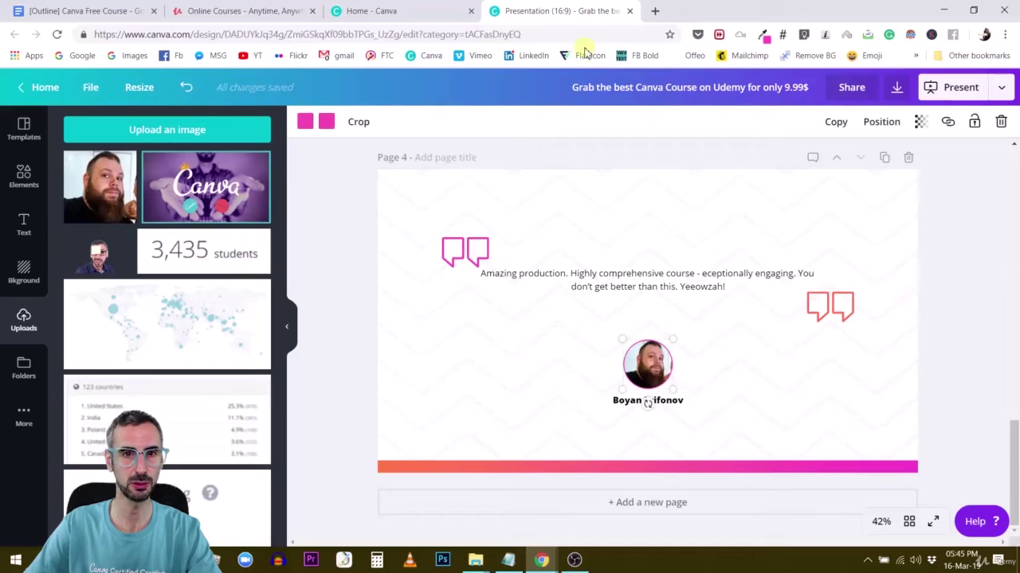
left_click(234, 10)
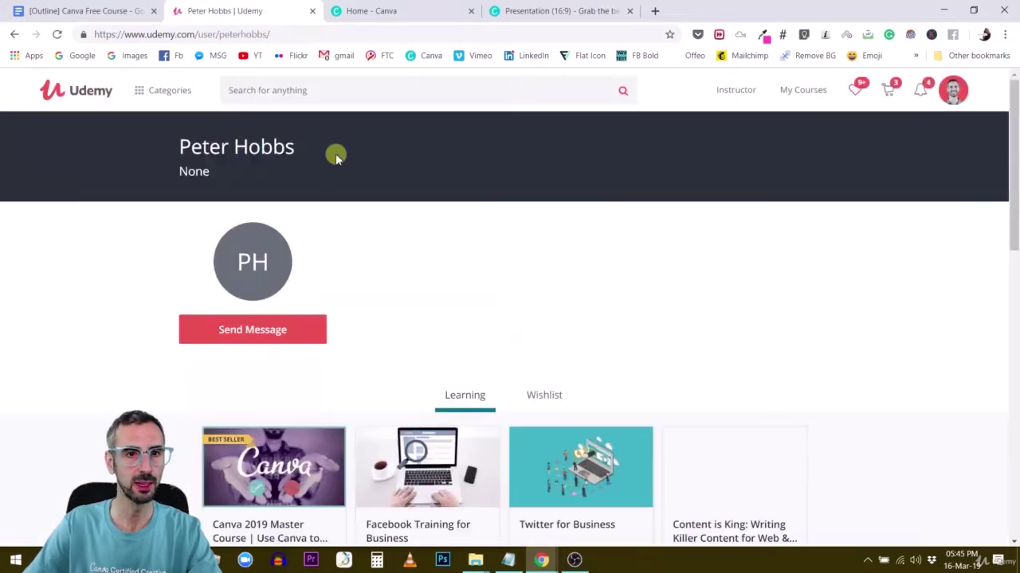
left_click_drag(322, 147, 183, 151)
key("ctrl+c")
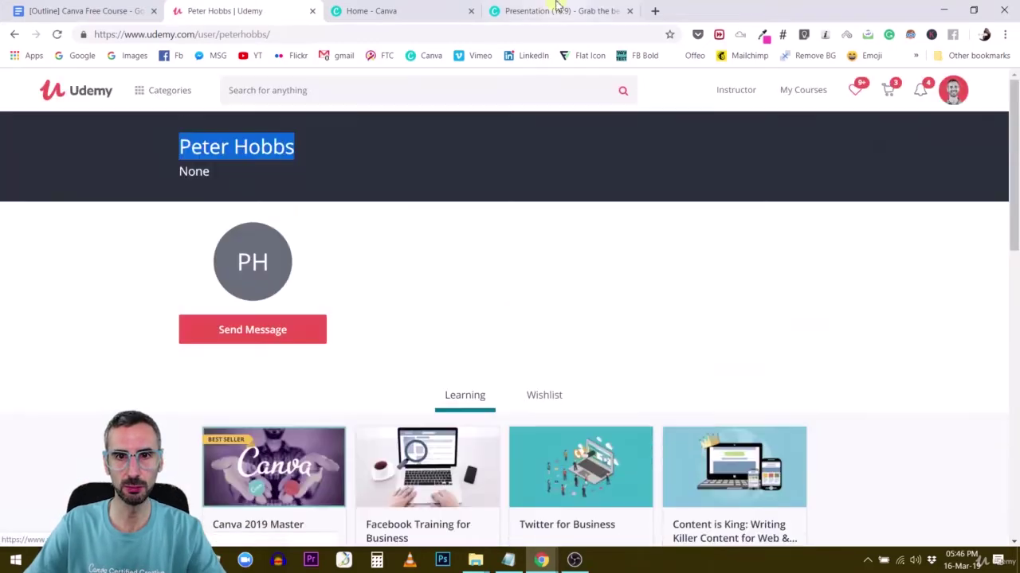
Open Facebook in a new tab and search the members of the "Learn to Design with Canva" group for the copied reviewer's name
left_click(554, 14)
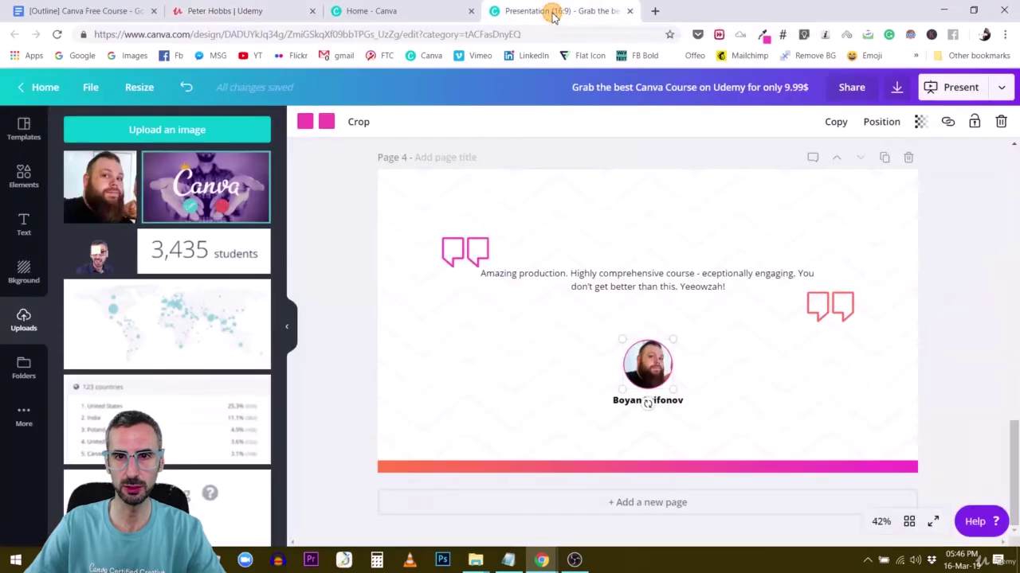
left_click(653, 11)
left_click(172, 55)
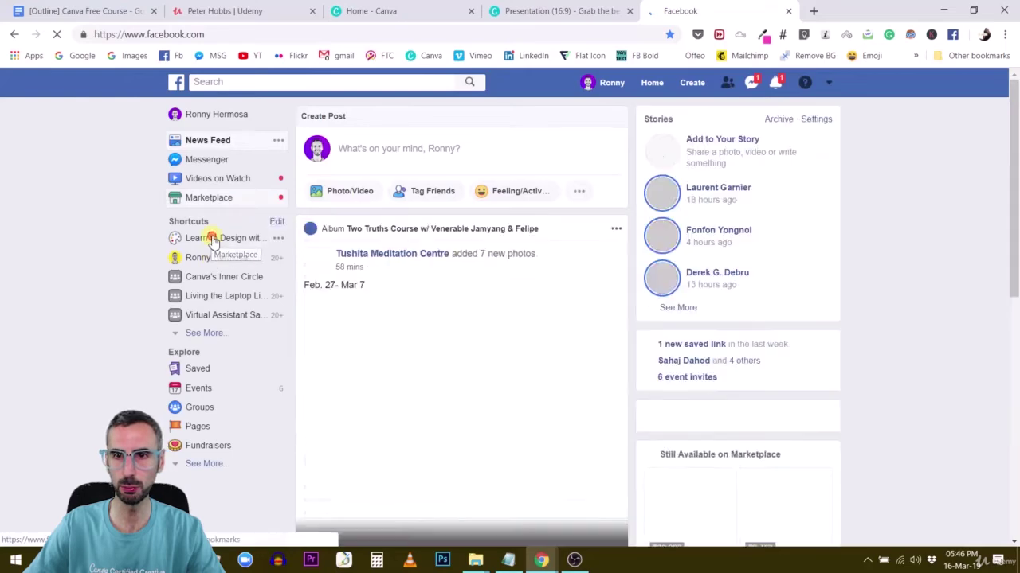
left_click(211, 237)
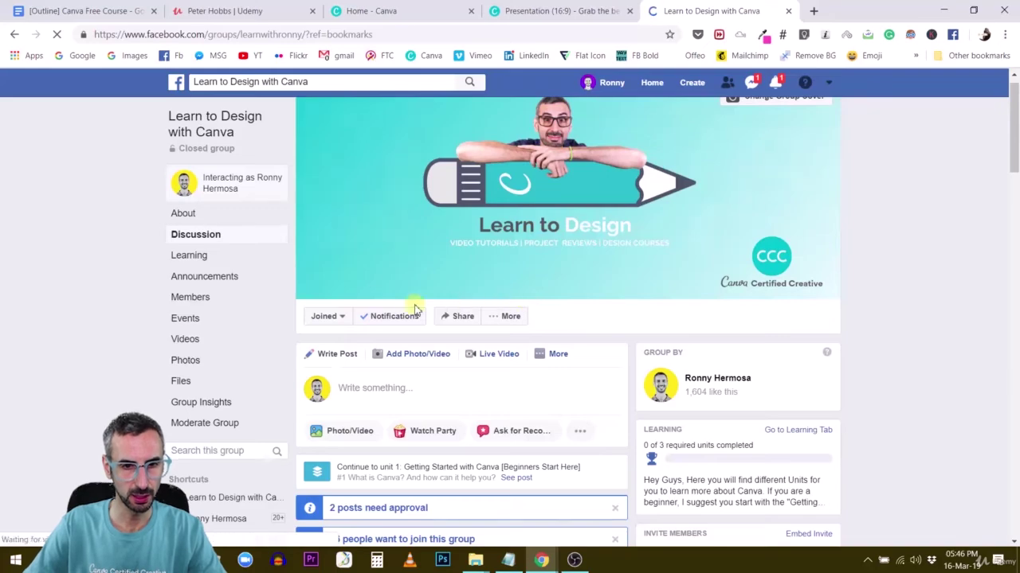
scroll(296, 303, "down", 5)
scroll(295, 302, "up", 2)
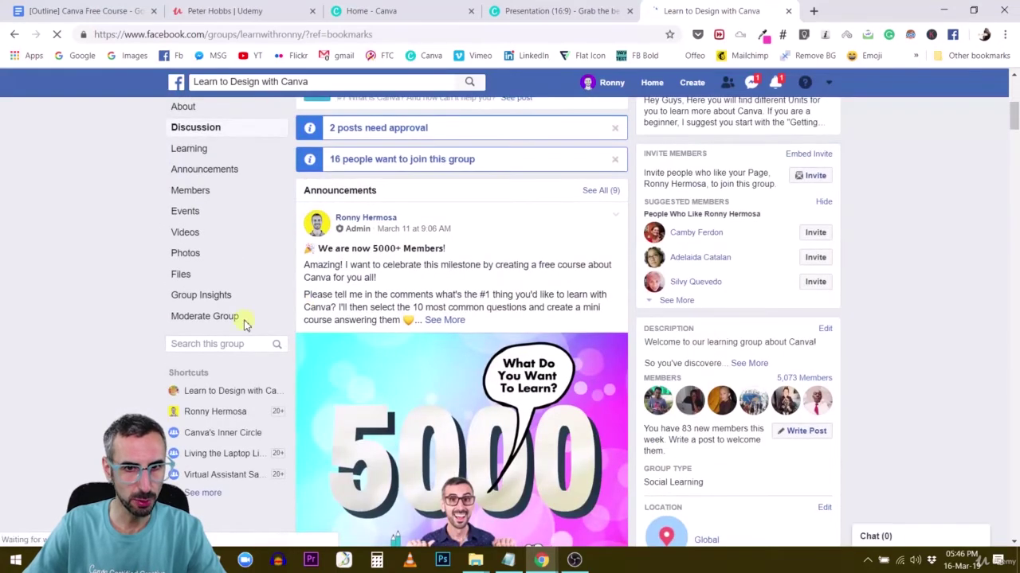
scroll(246, 325, "up", 2)
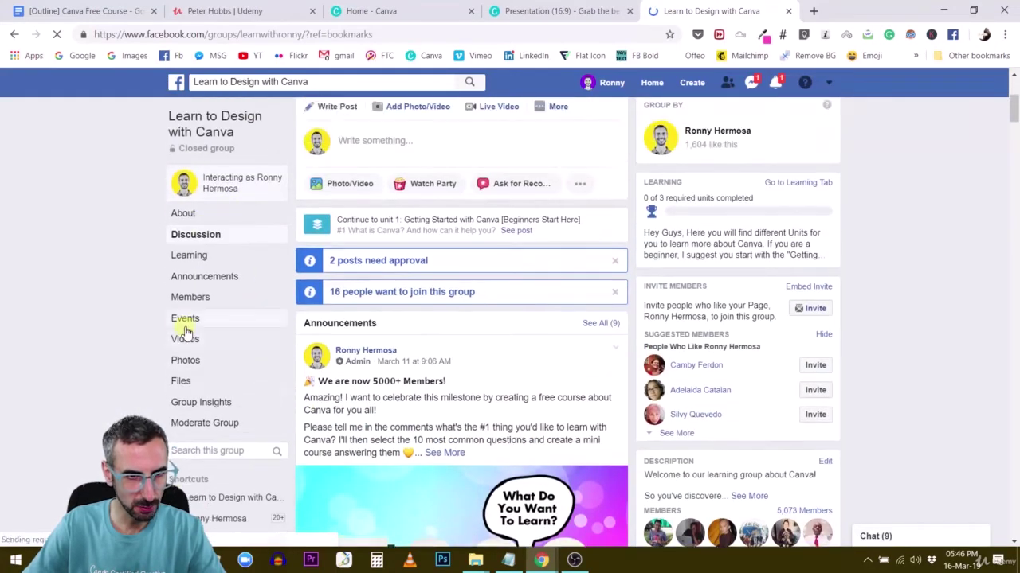
left_click(184, 299)
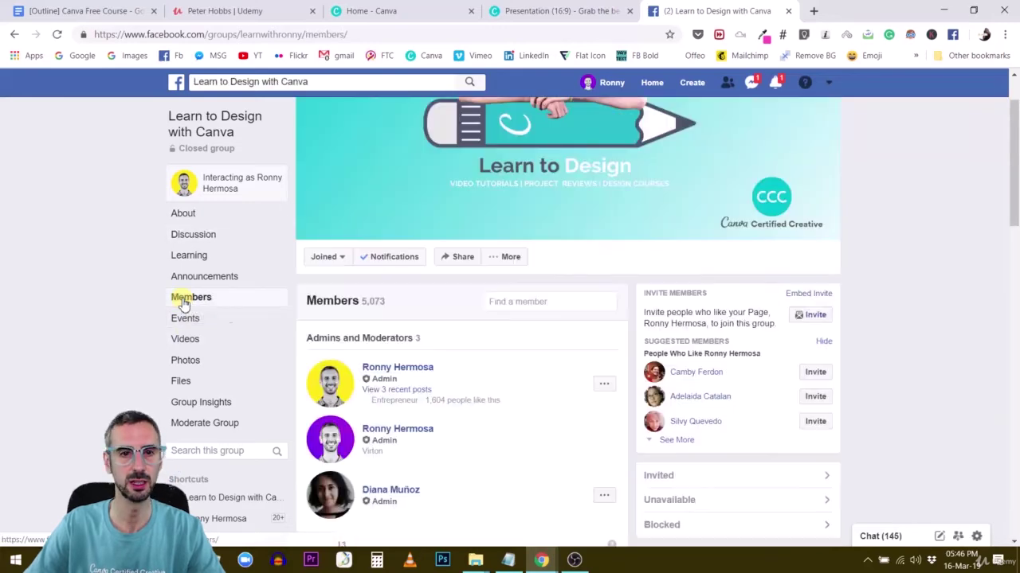
key("ctrl+v")
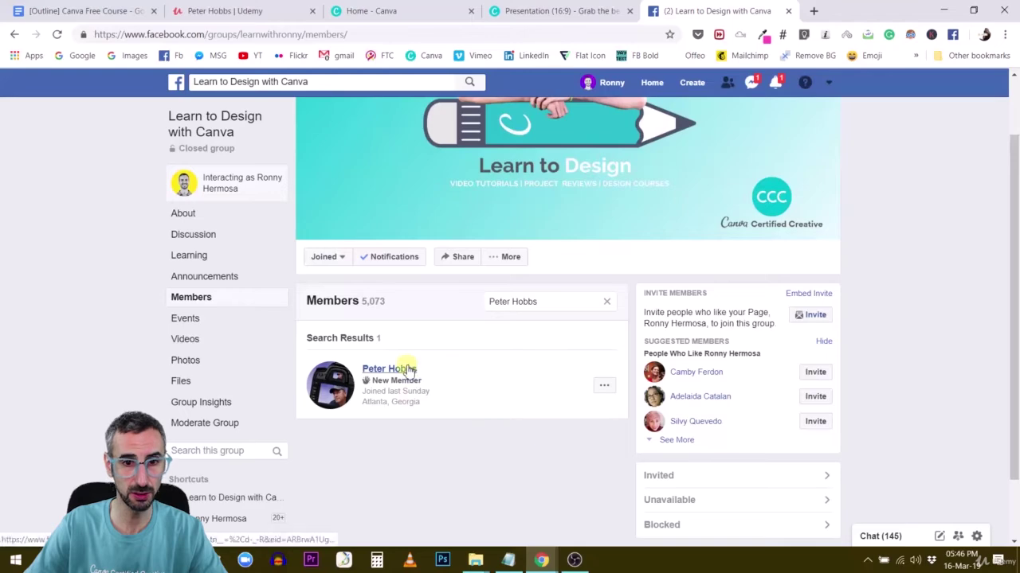
Open the matching member's profile picture and save it to the Desktop as a JPEG named with the reviewer's first name
left_click(406, 368)
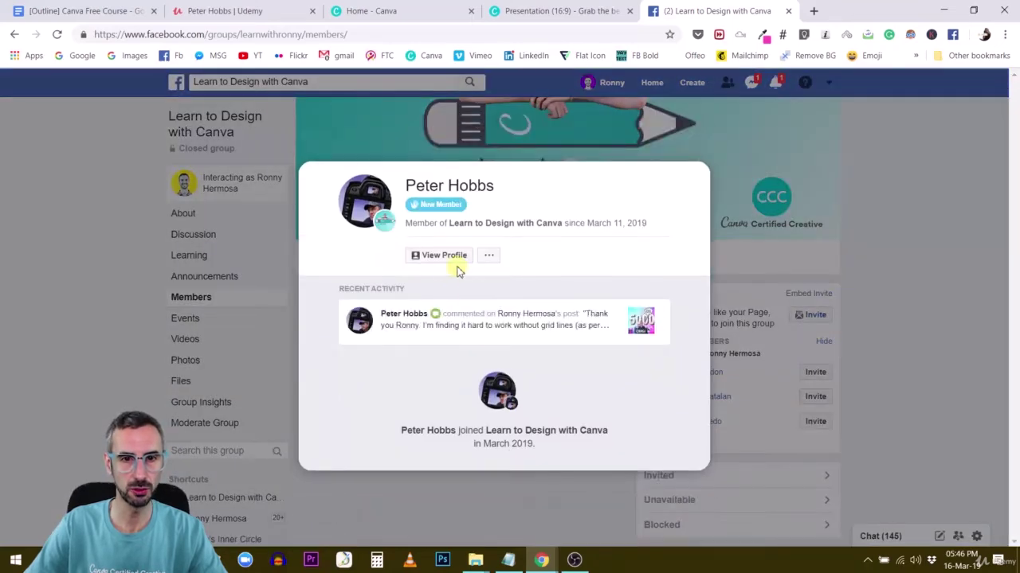
left_click(447, 255)
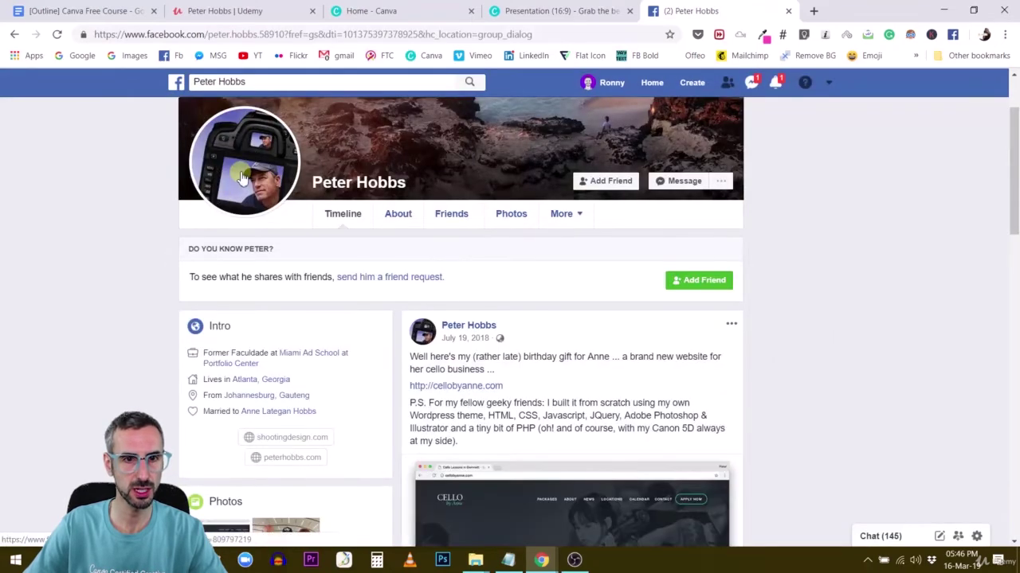
left_click(243, 177)
right_click(548, 295)
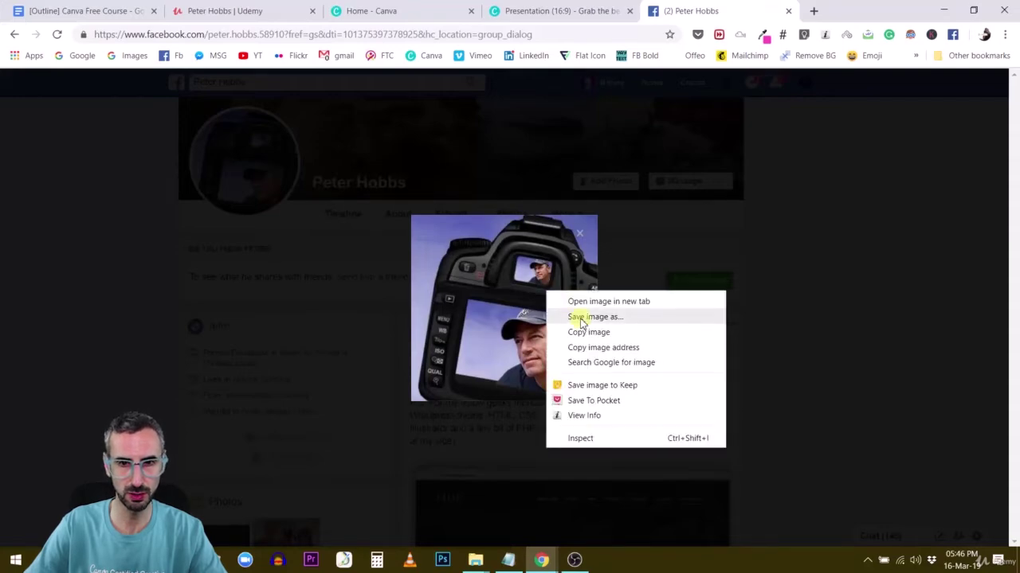
left_click(580, 317)
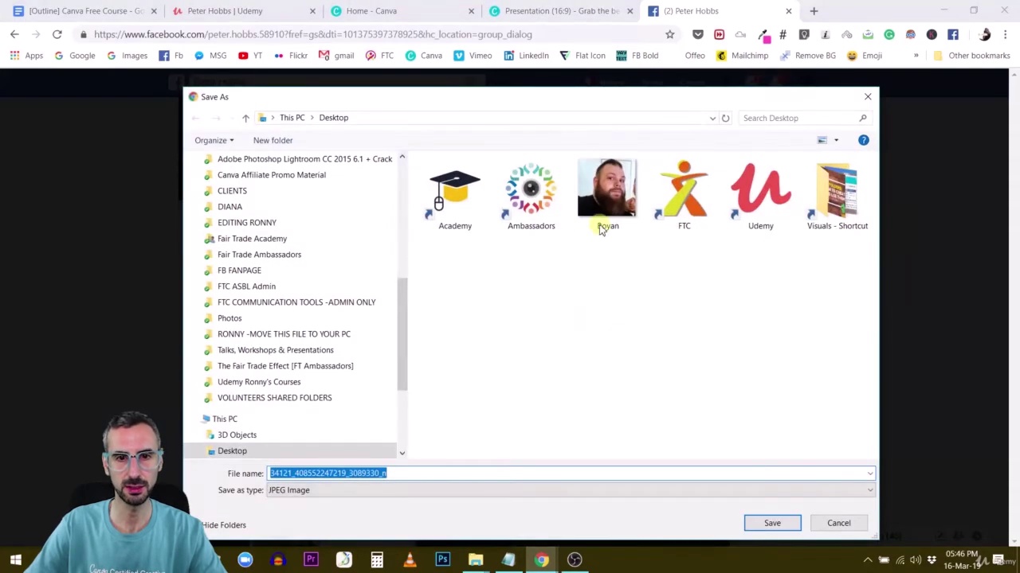
left_click(603, 221)
double_click(364, 473)
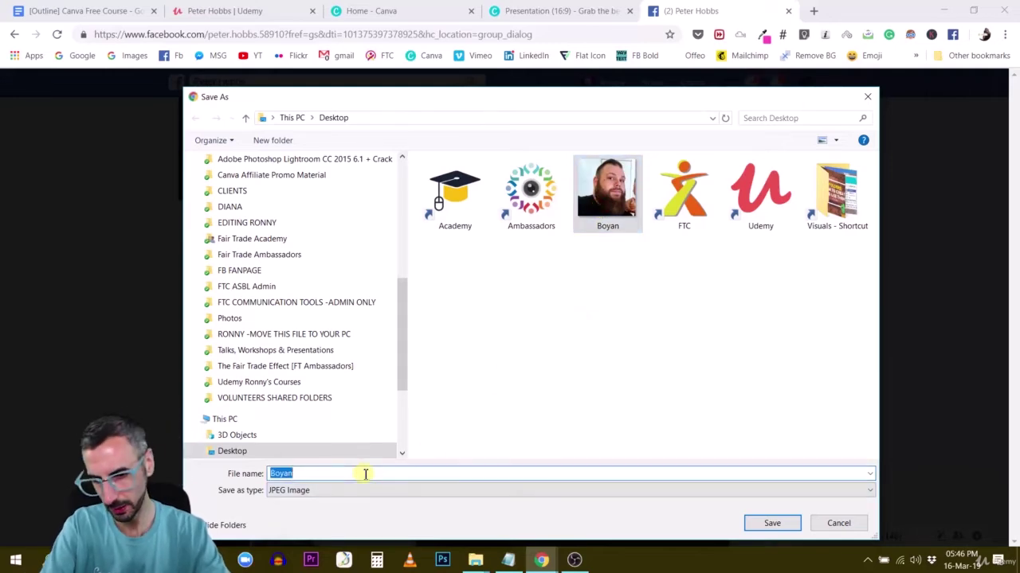
type("Peter")
key("Return")
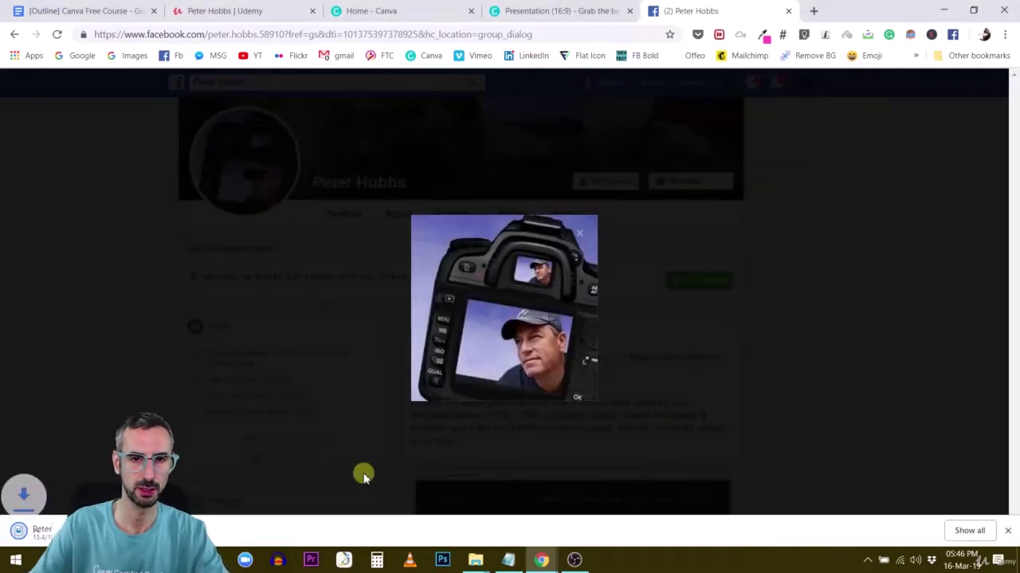
Return to the Canva presentation and upload the saved profile picture from the Desktop folder
left_click(14, 35)
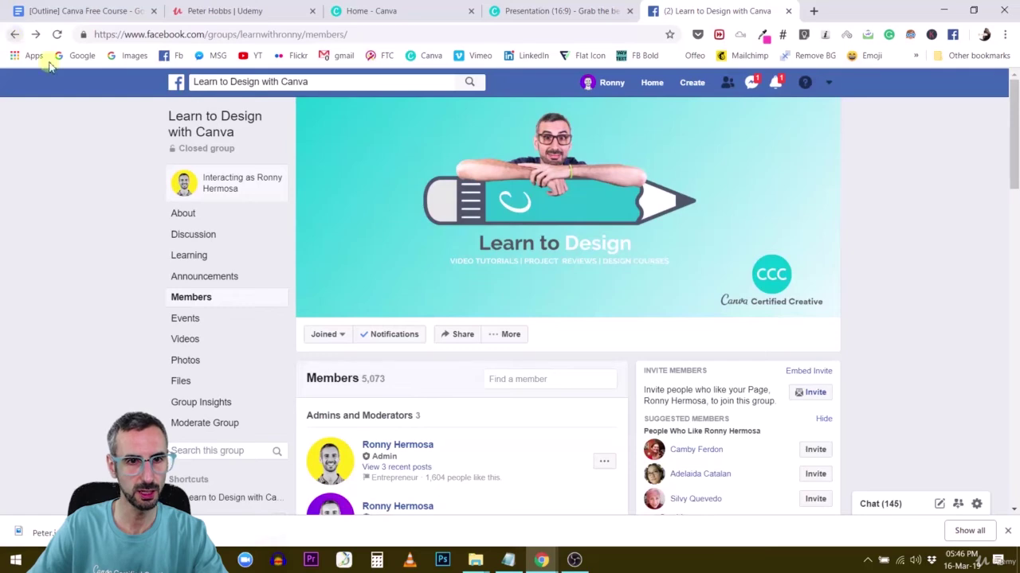
left_click(229, 13)
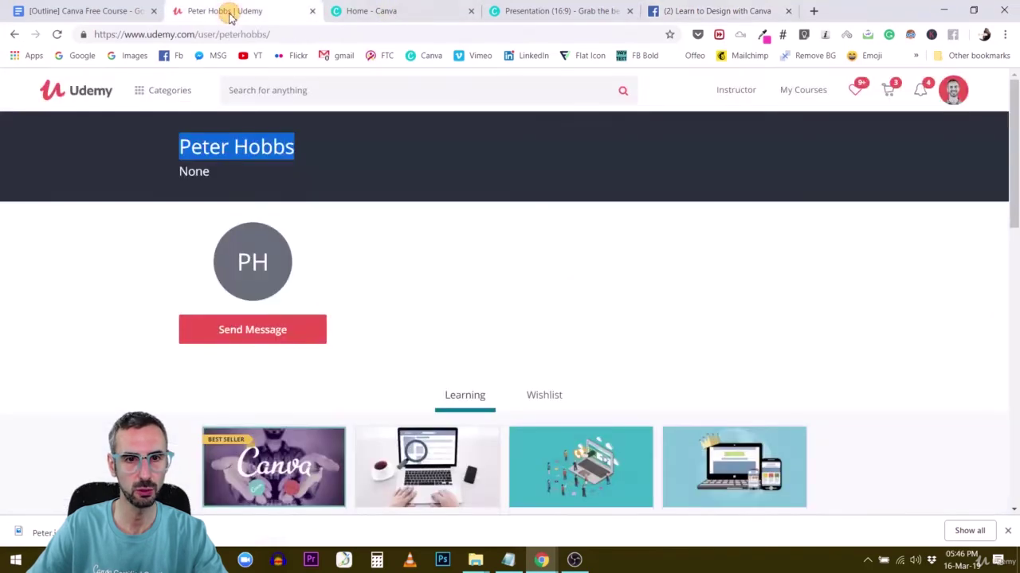
left_click(593, 12)
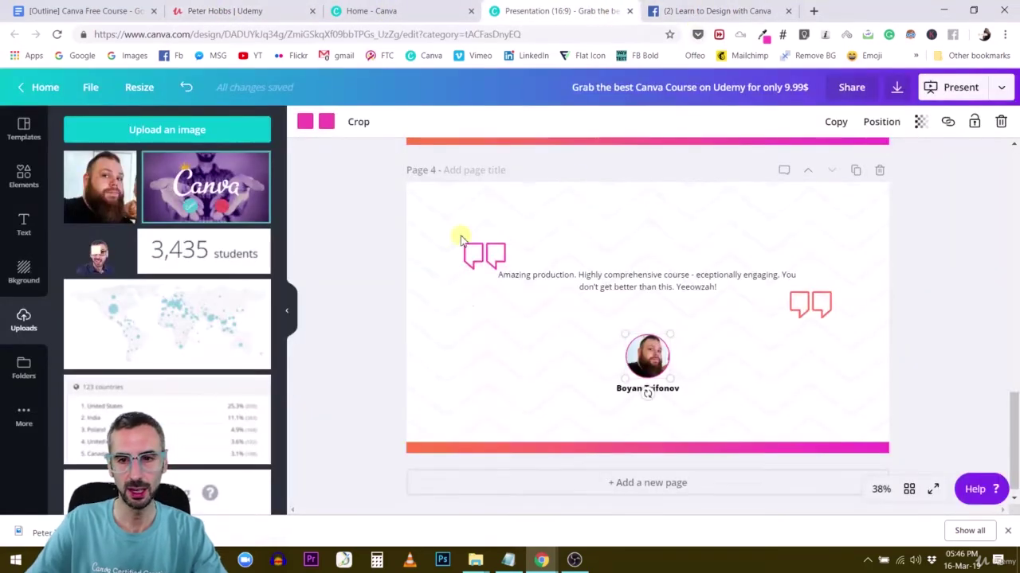
left_click(175, 532)
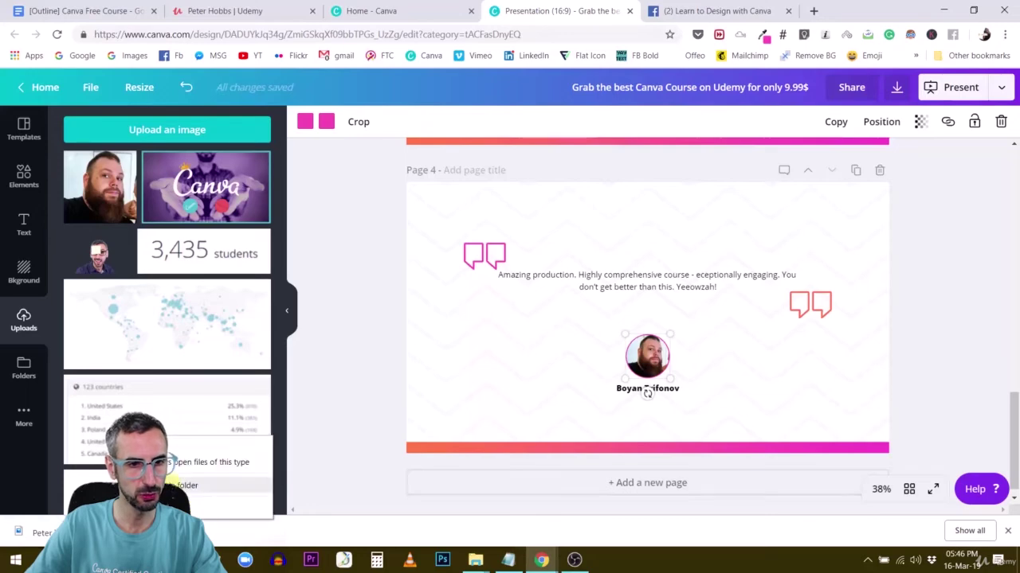
left_click(176, 485)
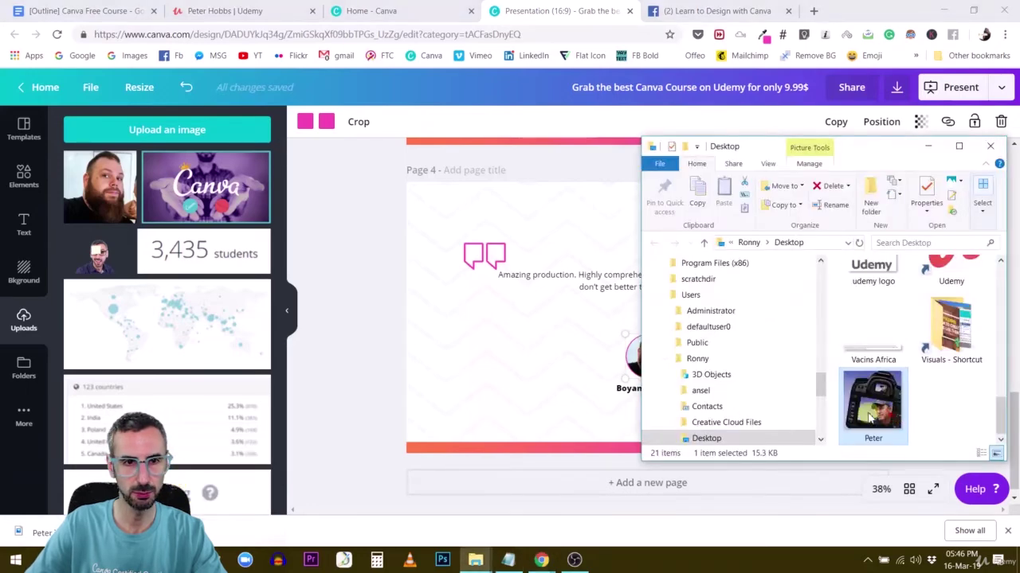
left_click_drag(870, 414, 45, 284)
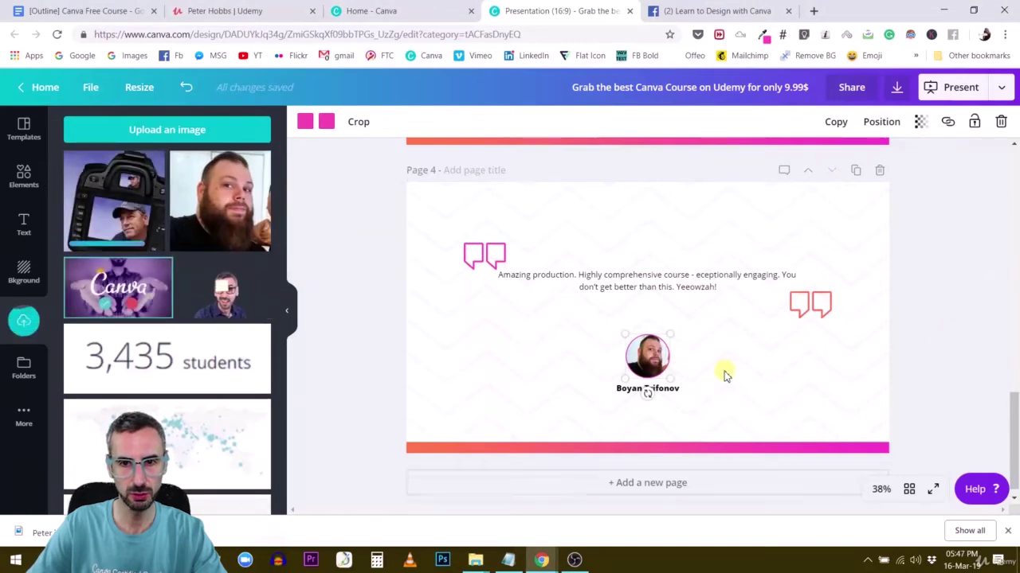
Replace the circular portrait on page 4 with the newly uploaded photo and set the frame's second colour to coral
scroll(712, 375, "up", 1)
scroll(653, 428, "down", 1)
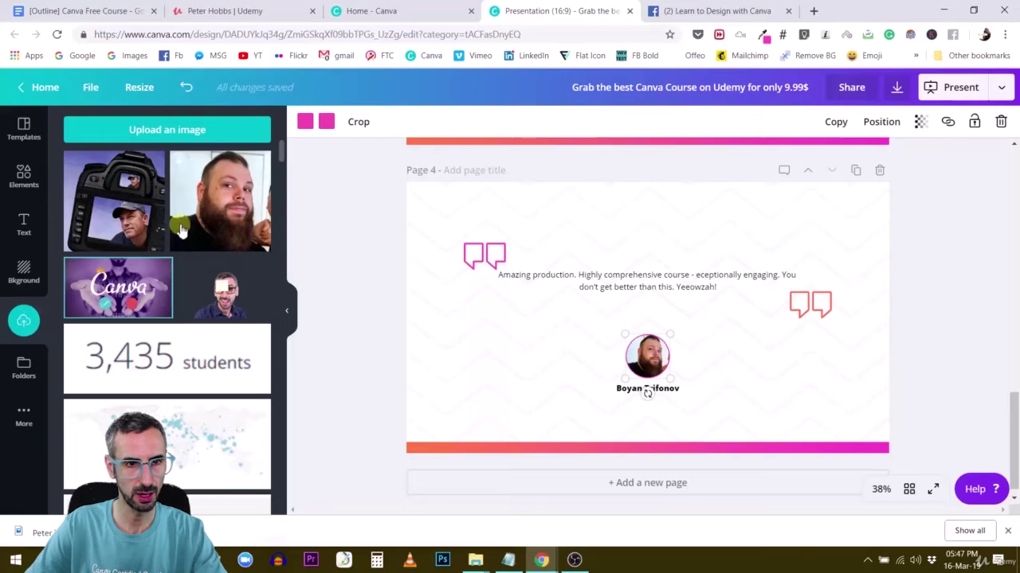
left_click_drag(120, 207, 647, 357)
left_click(327, 122)
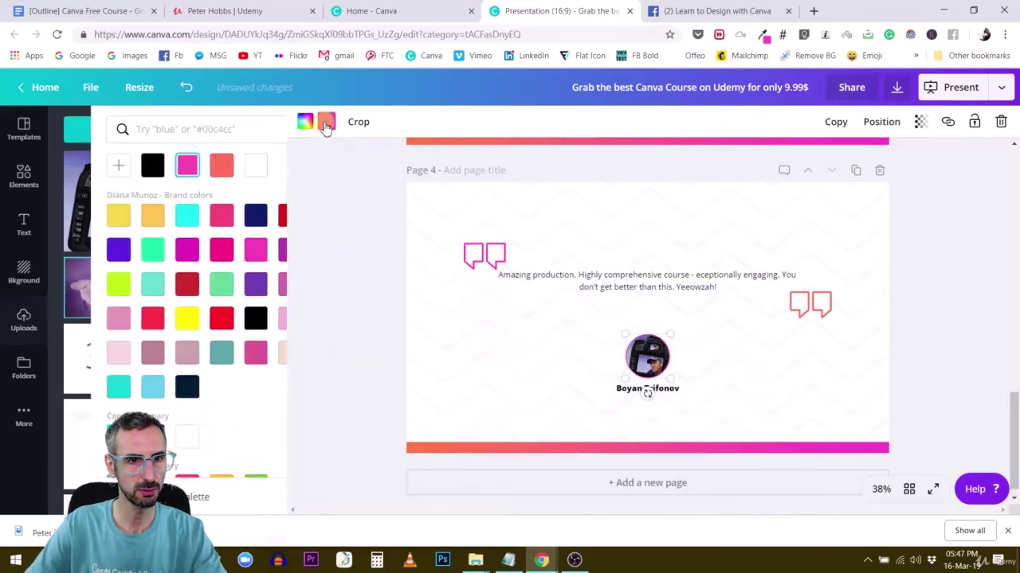
left_click(348, 313)
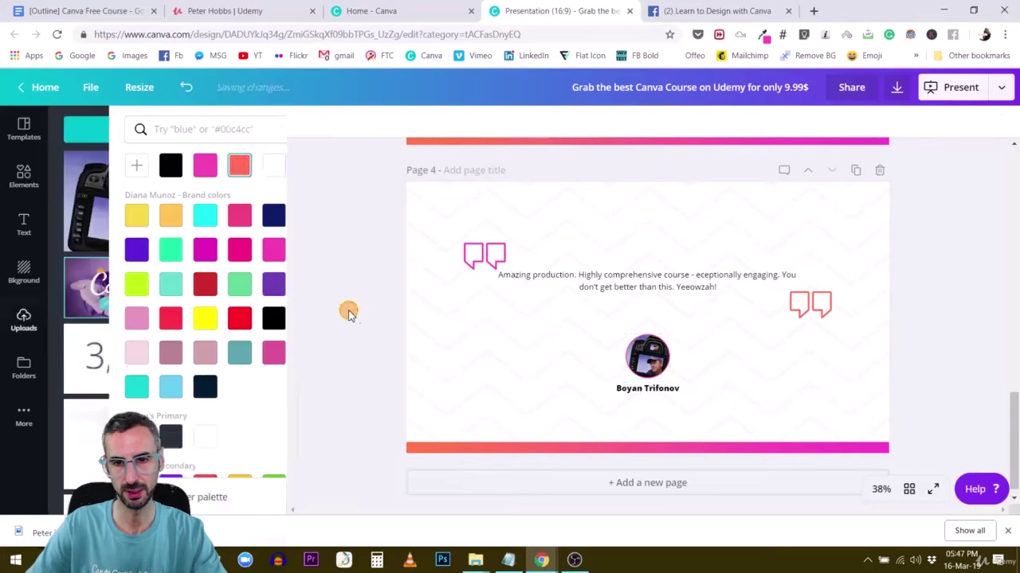
Compare the testimonial, portrait and name layout on page 4 with page 3
scroll(781, 412, "up", 1)
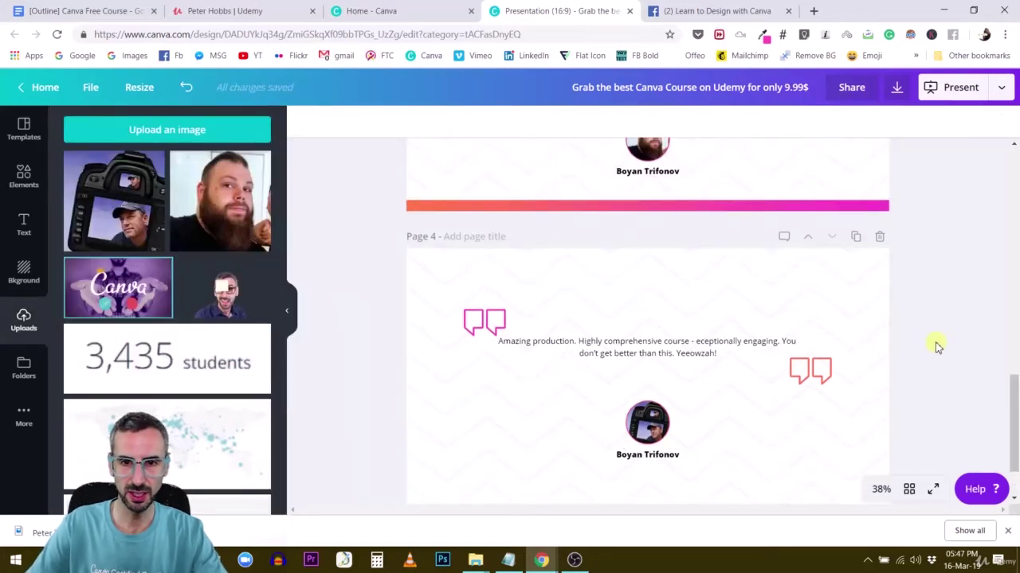
scroll(932, 347, "up", 3)
scroll(931, 346, "down", 4)
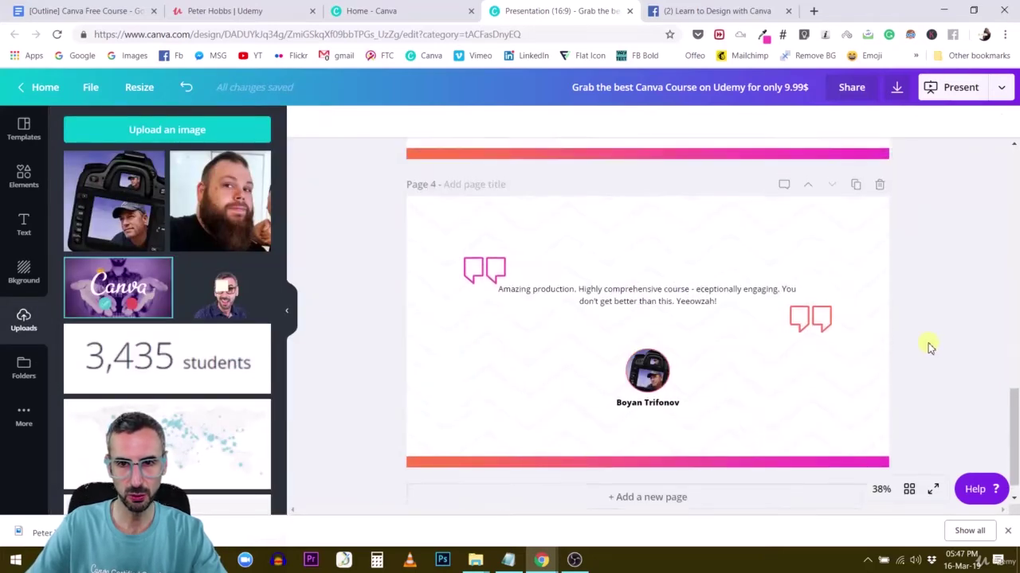
scroll(930, 346, "up", 4)
scroll(930, 346, "up", 1)
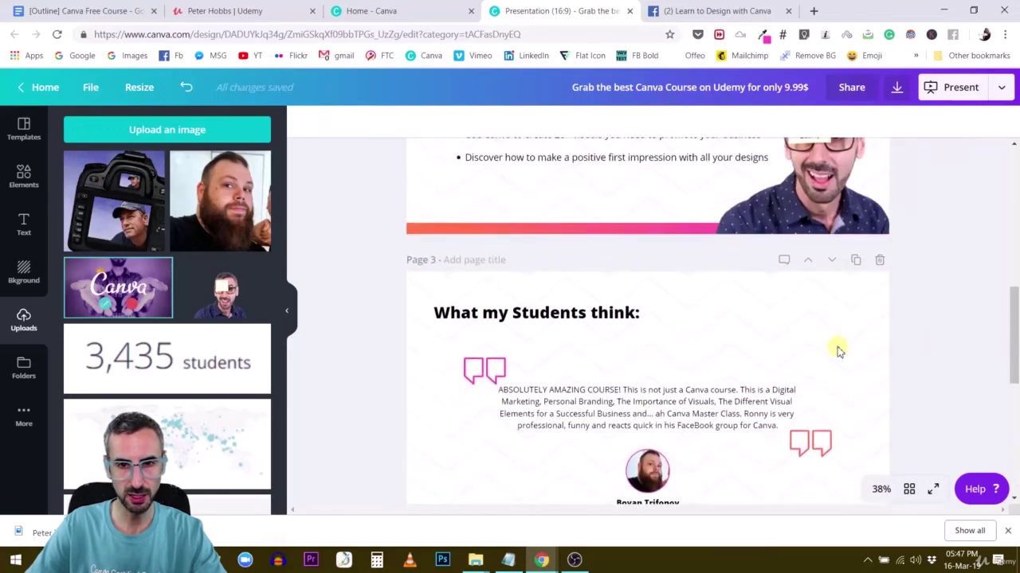
scroll(623, 388, "down", 5)
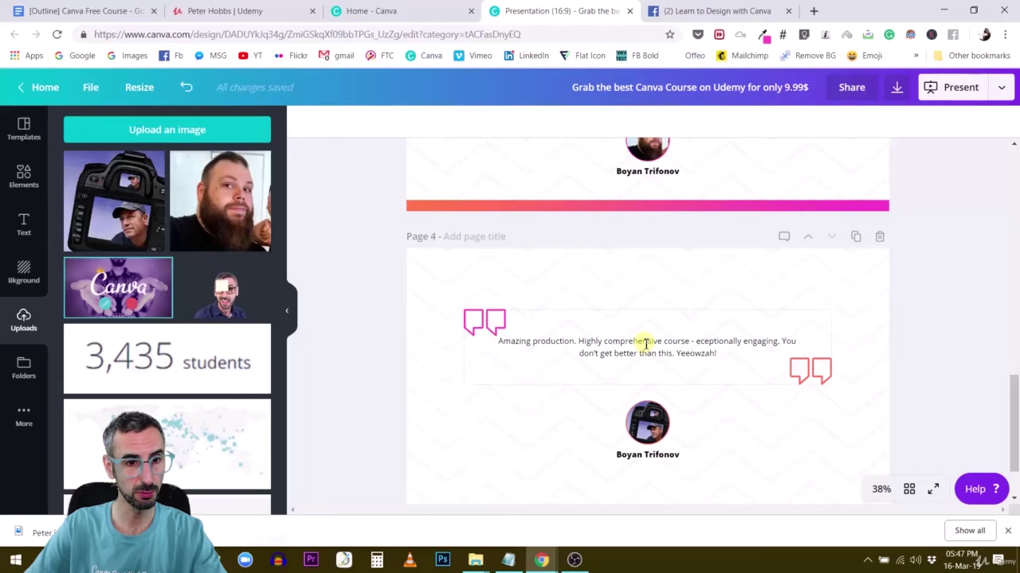
scroll(652, 367, "up", 4)
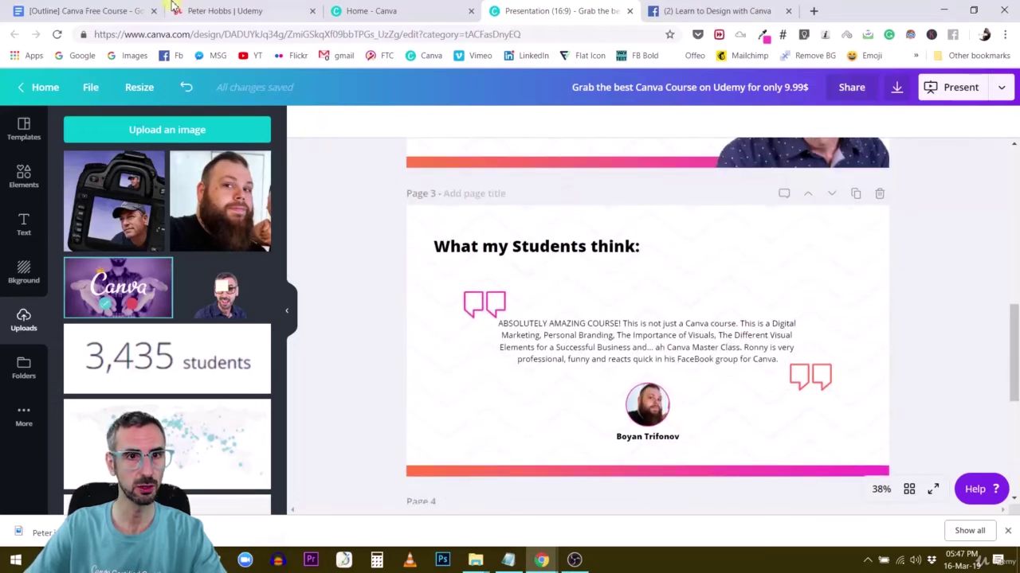
Return to the Udemy course reviews and examine how the students' reviews and star ratings are presented
left_click(175, 7)
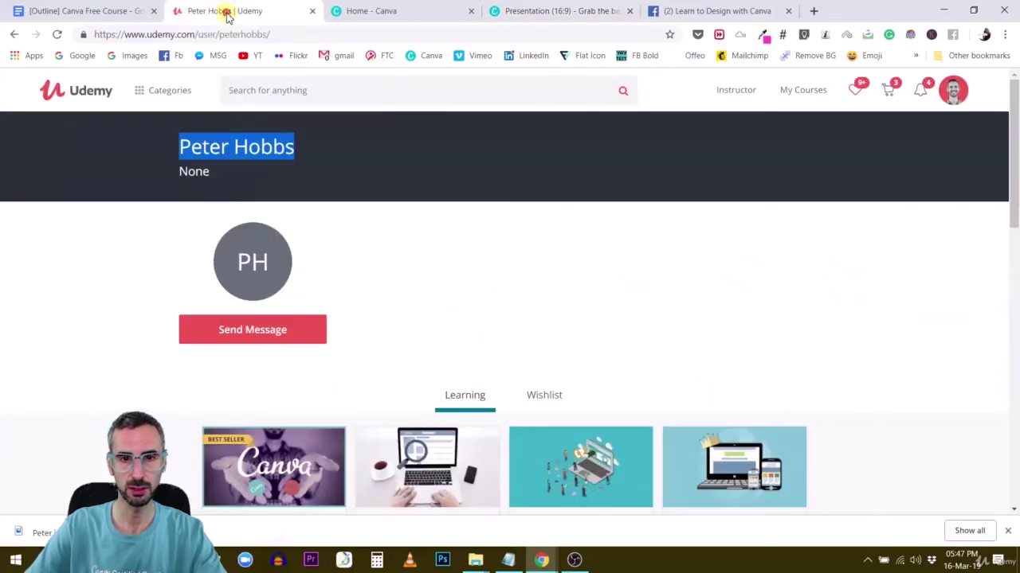
left_click(12, 38)
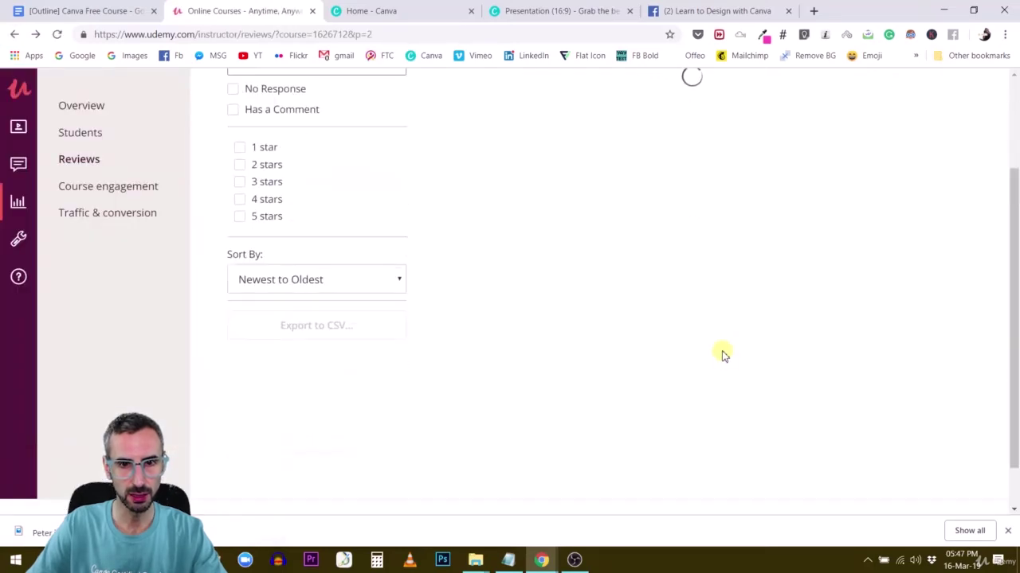
scroll(717, 360, "down", 6)
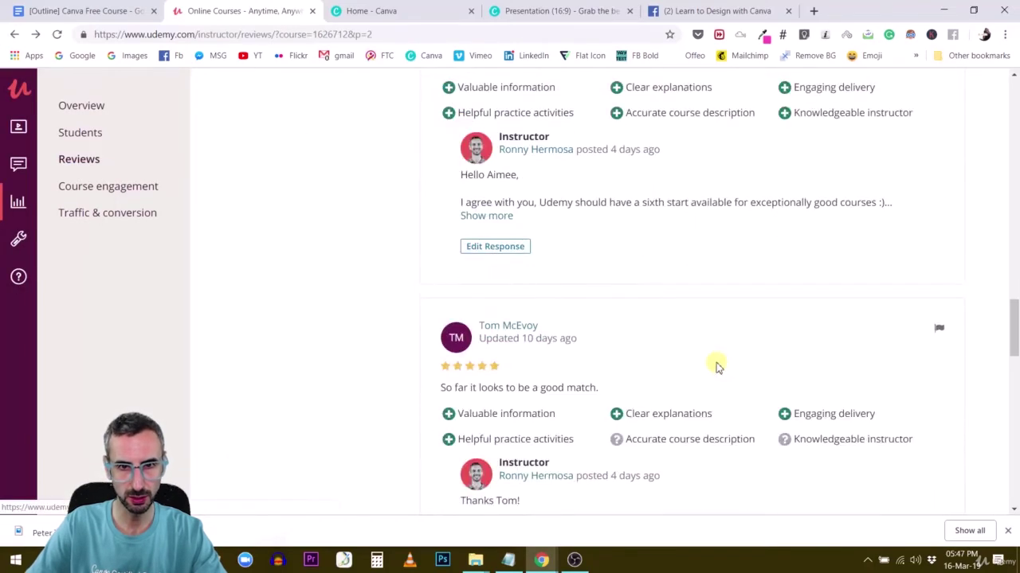
scroll(714, 359, "up", 5)
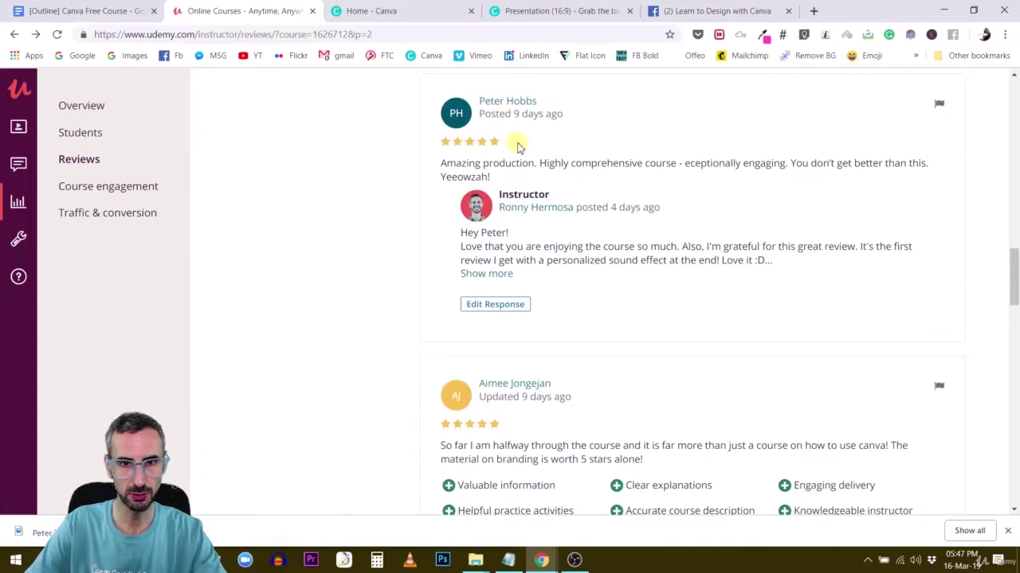
scroll(518, 147, "up", 6)
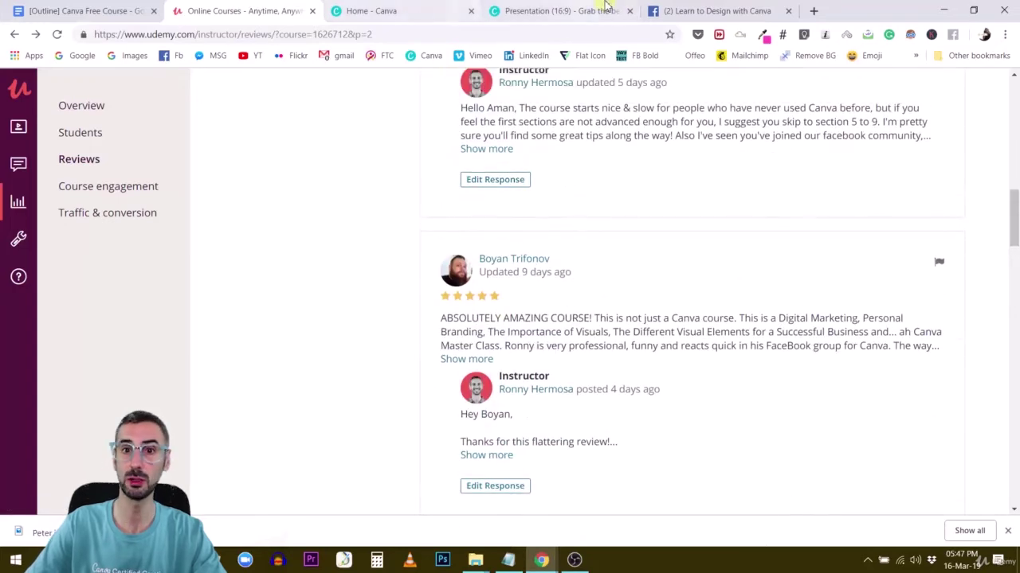
Switch back to the Canva presentation and close the Facebook group page
left_click(672, 11)
left_click(515, 13)
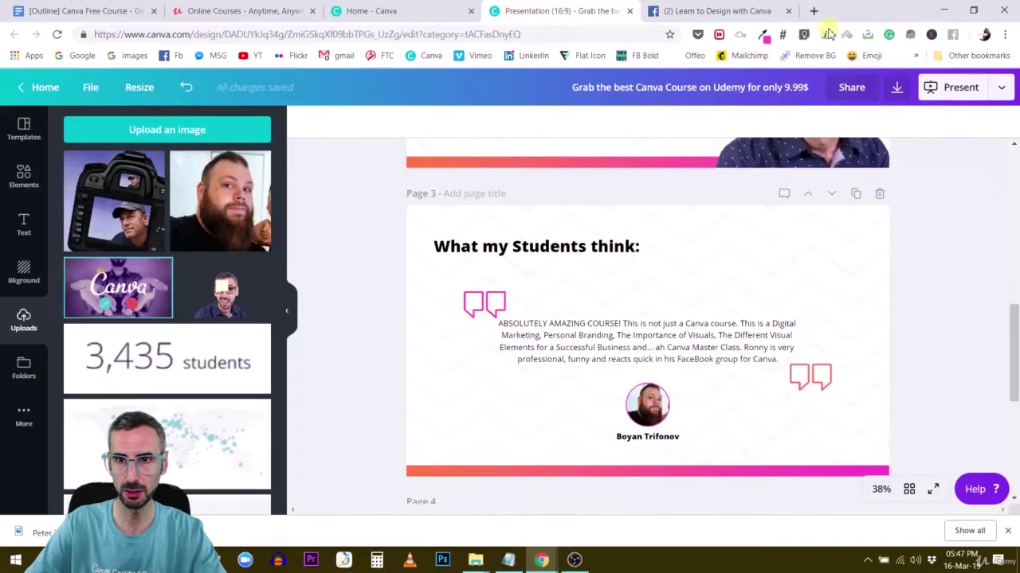
left_click(788, 11)
scroll(673, 319, "up", 2)
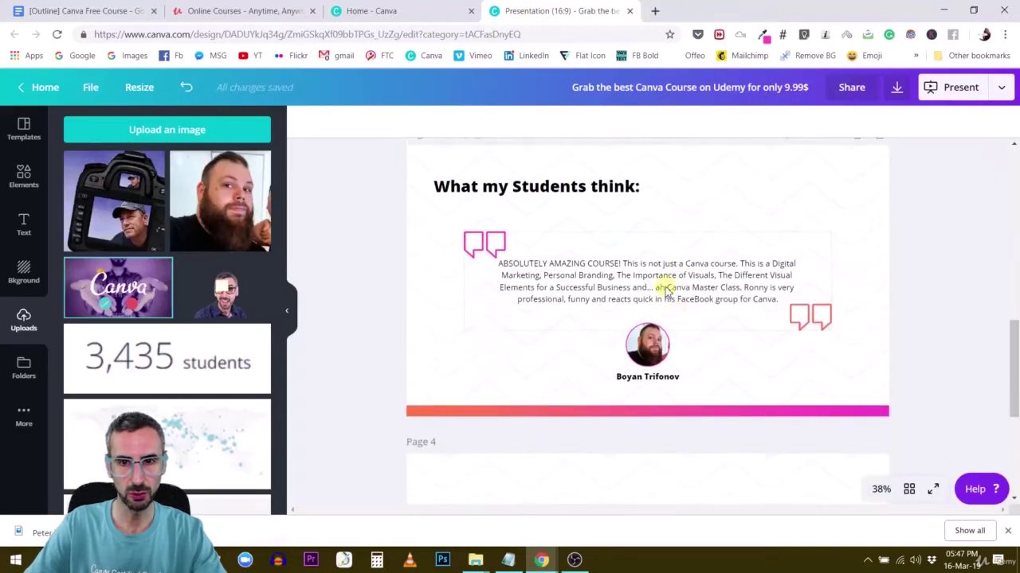
Search the elements library for "star" and browse the graphics for a rating star
left_click(671, 368)
left_click(22, 172)
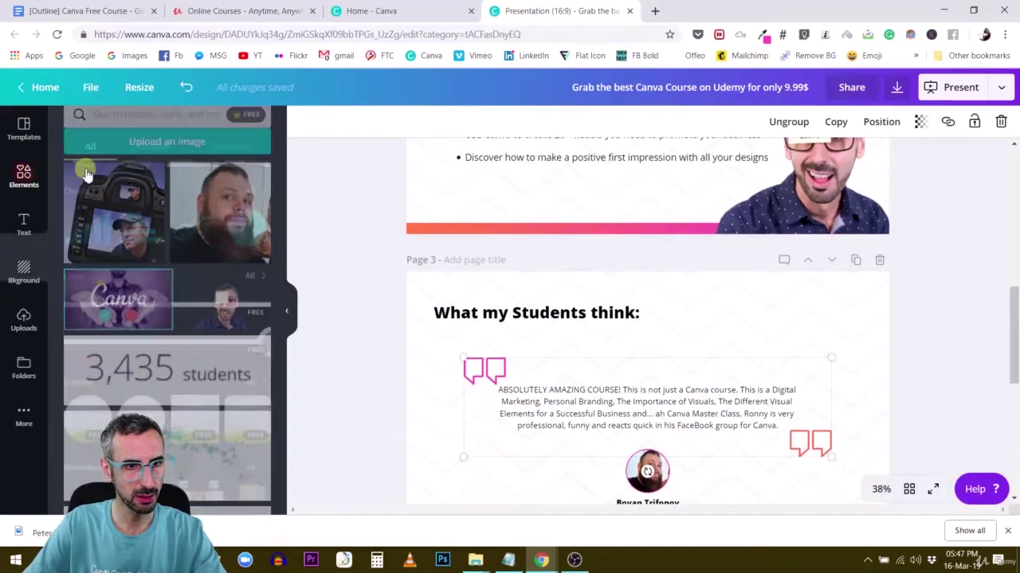
type("sta")
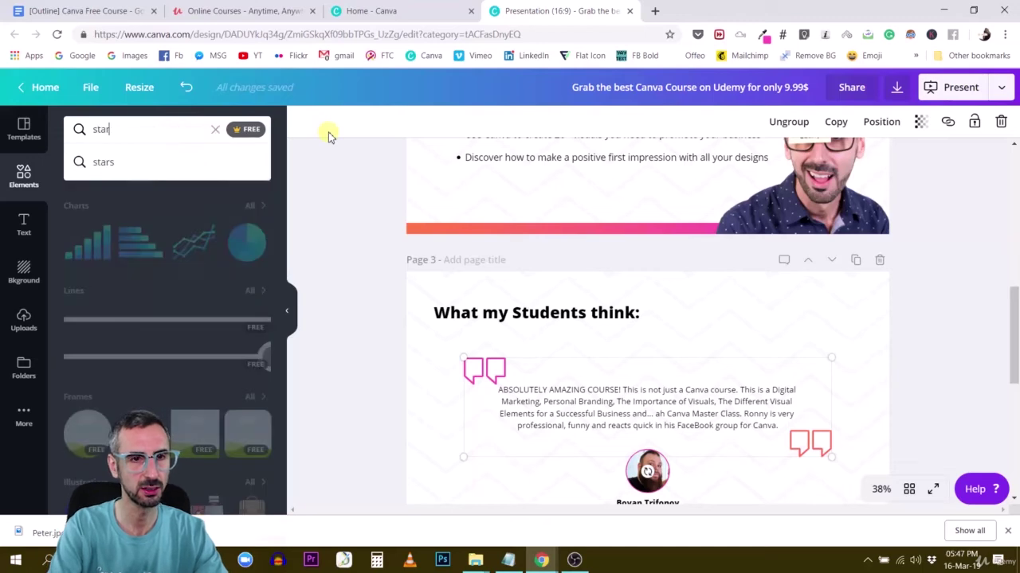
type("r")
key("Return")
scroll(130, 328, "down", 1)
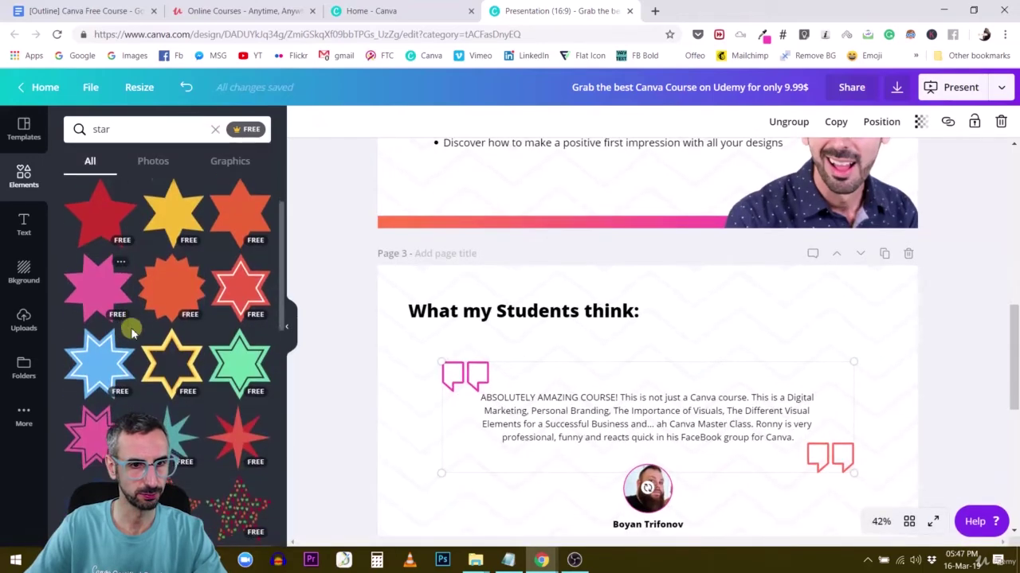
scroll(130, 328, "down", 6)
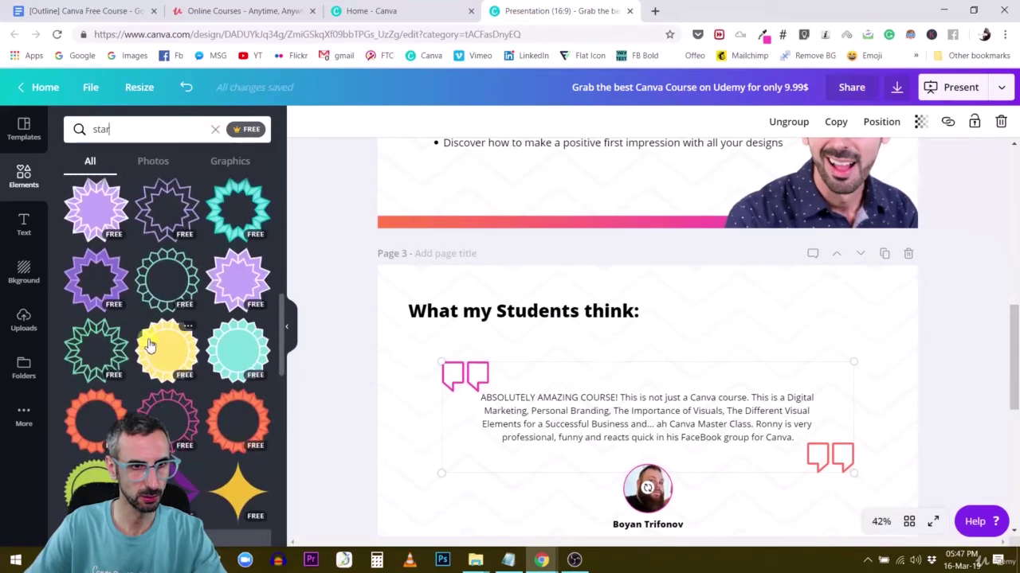
scroll(150, 344, "up", 7)
Refine the elements search to "stars" and look through the available shapes
left_click(155, 129)
type("s")
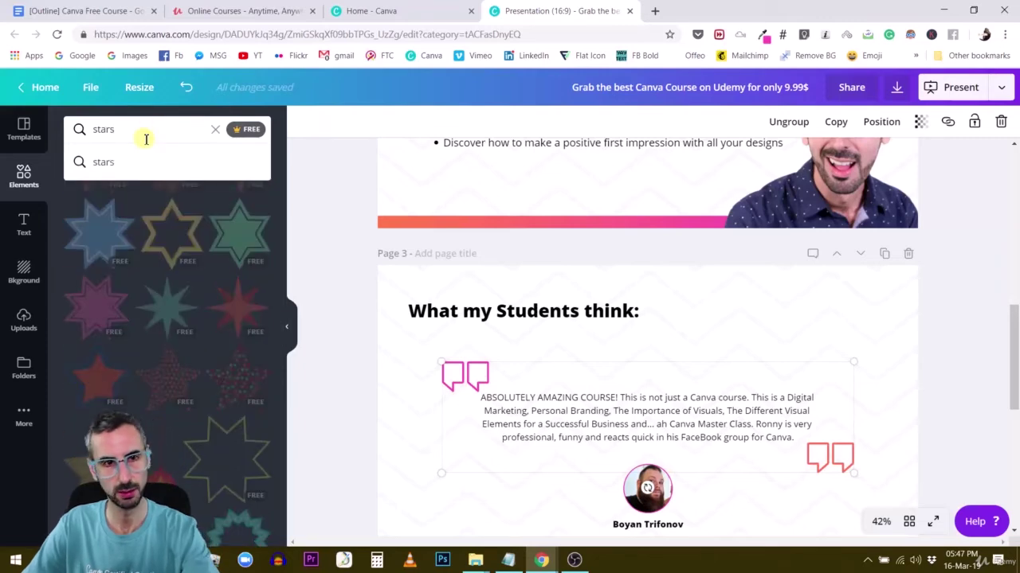
key("Return")
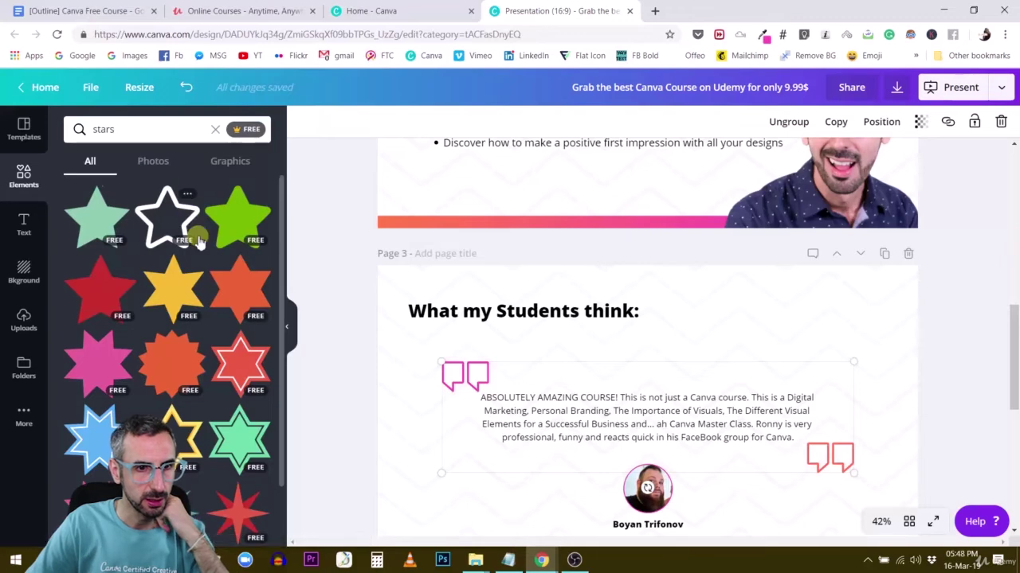
scroll(155, 257, "down", 3)
scroll(156, 271, "up", 2)
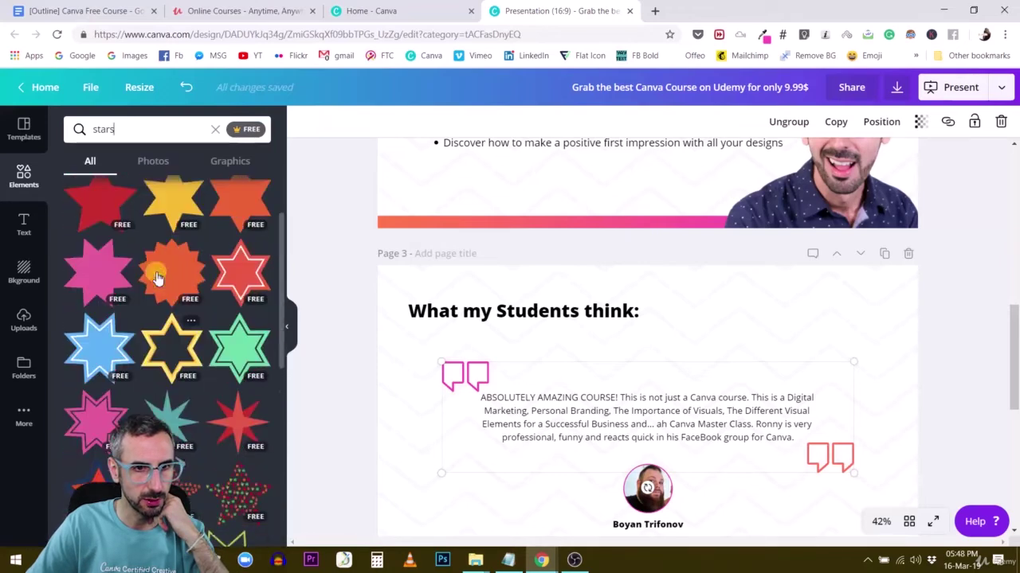
scroll(157, 275, "up", 1)
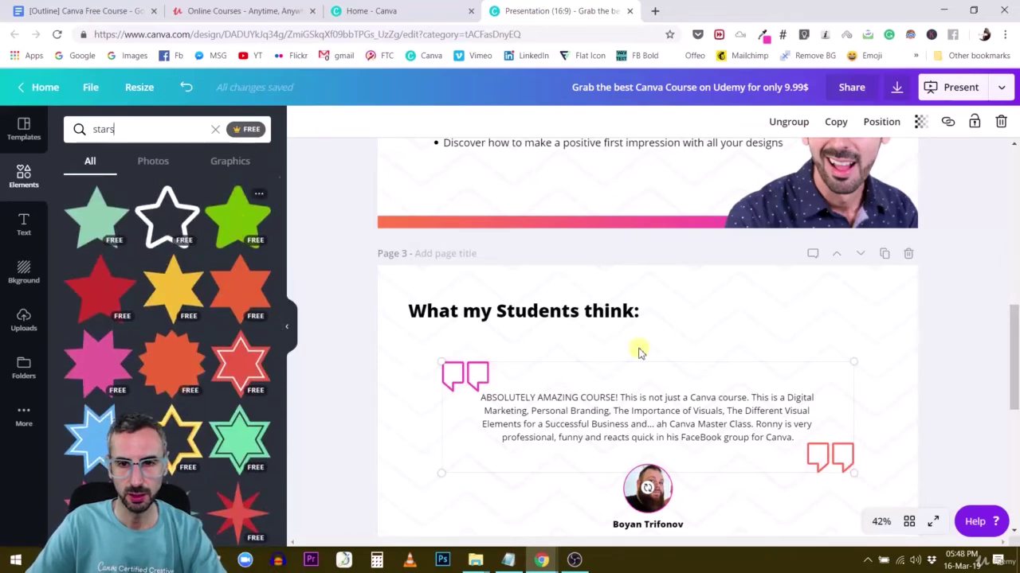
Add a new page 5 after page 4 and insert the green rounded five-pointed star on it
scroll(638, 351, "down", 5)
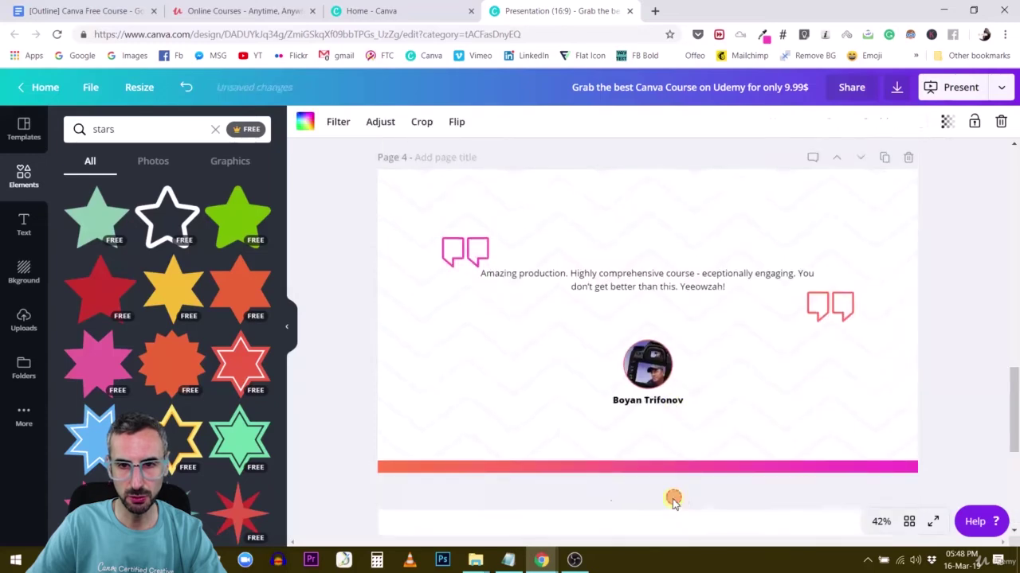
left_click(671, 499)
left_click(254, 228)
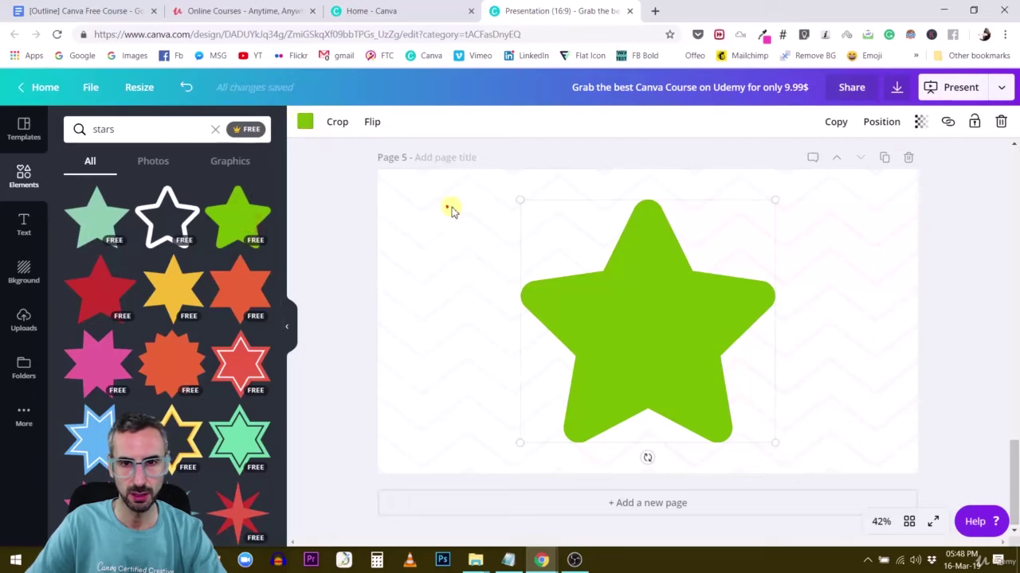
Shrink the green star to about 97 by 92 and place it near the lower middle of page 5
left_click_drag(451, 207, 852, 443)
left_click_drag(783, 201, 510, 380)
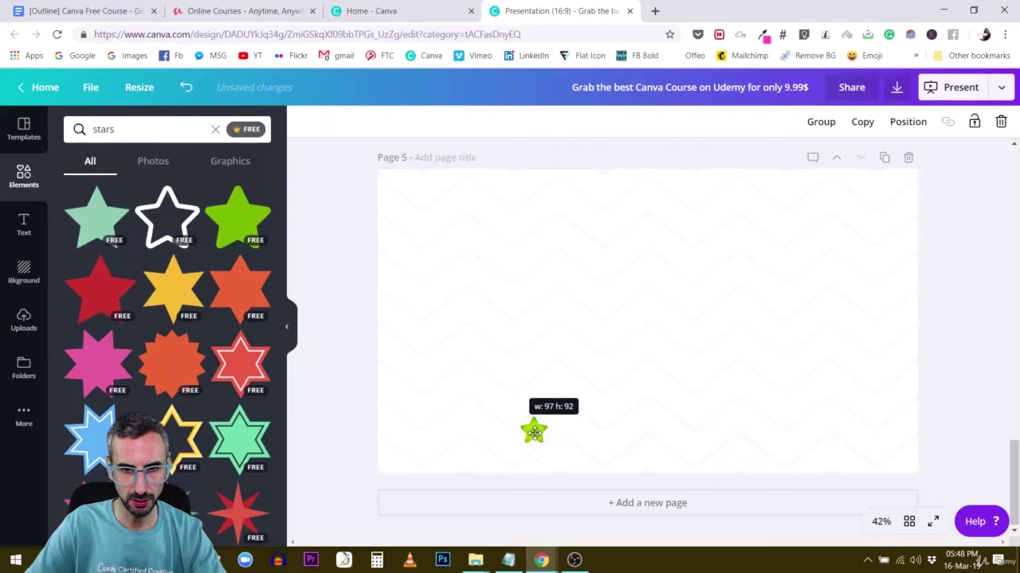
left_click_drag(534, 432, 674, 430)
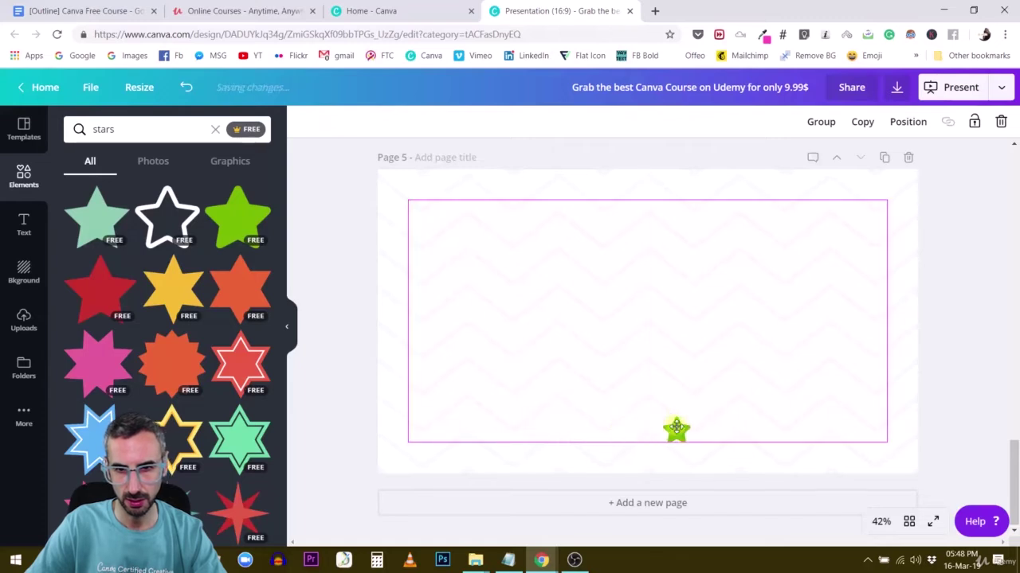
Duplicate the small star into a row of five and move the last star outward to leave a gap
key("ctrl+d")
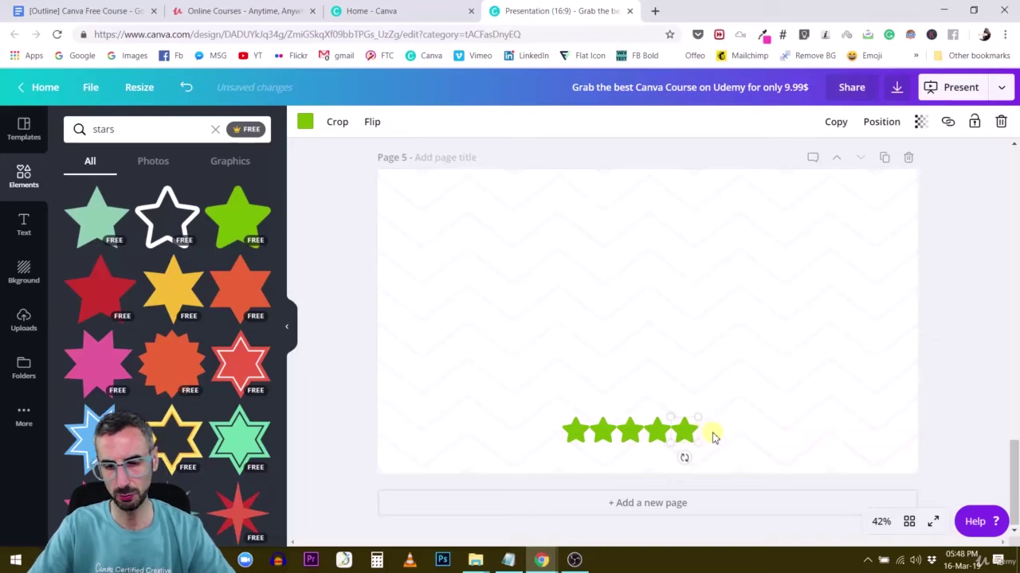
key("shift+Right")
key("shift+Right")
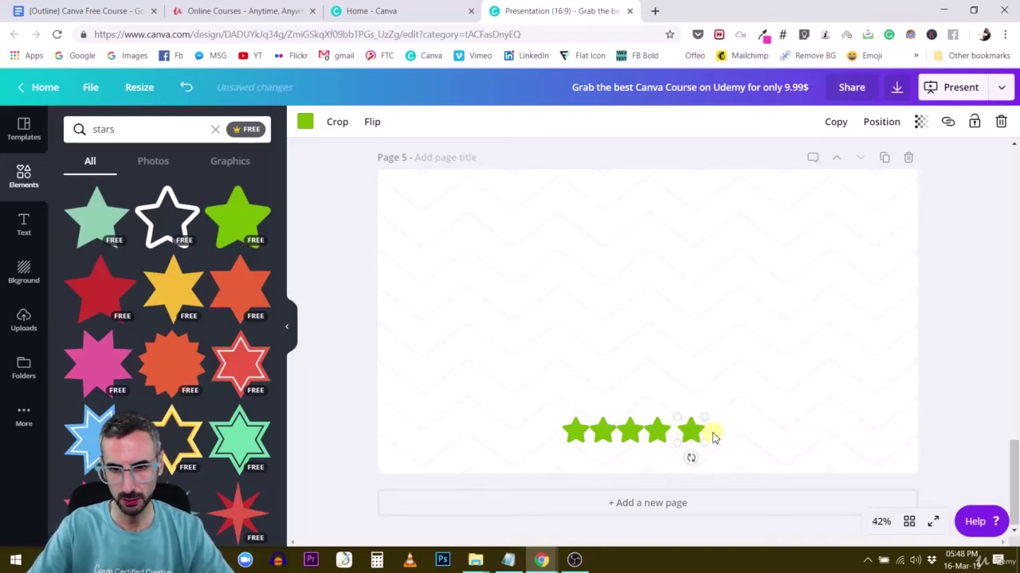
key("shift+Right")
key("shift+Right")
key("shift+Right")
key("shift+Right")
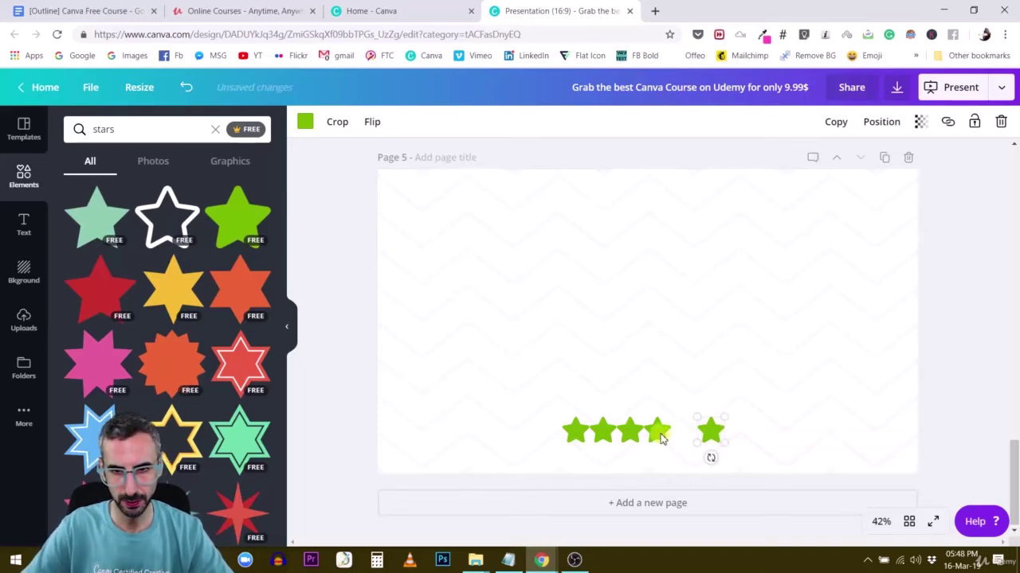
Shift the inner stars of the row so that all five are evenly spaced
left_click(659, 437)
key("shift+Right")
key("shift+Right")
key("shift+Right")
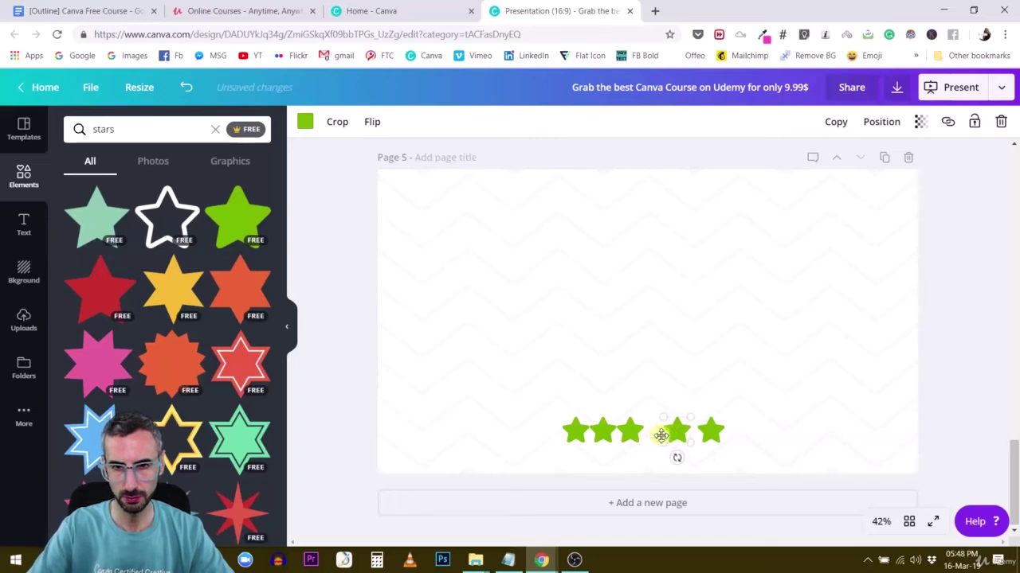
key("shift+Right")
key("shift+Left")
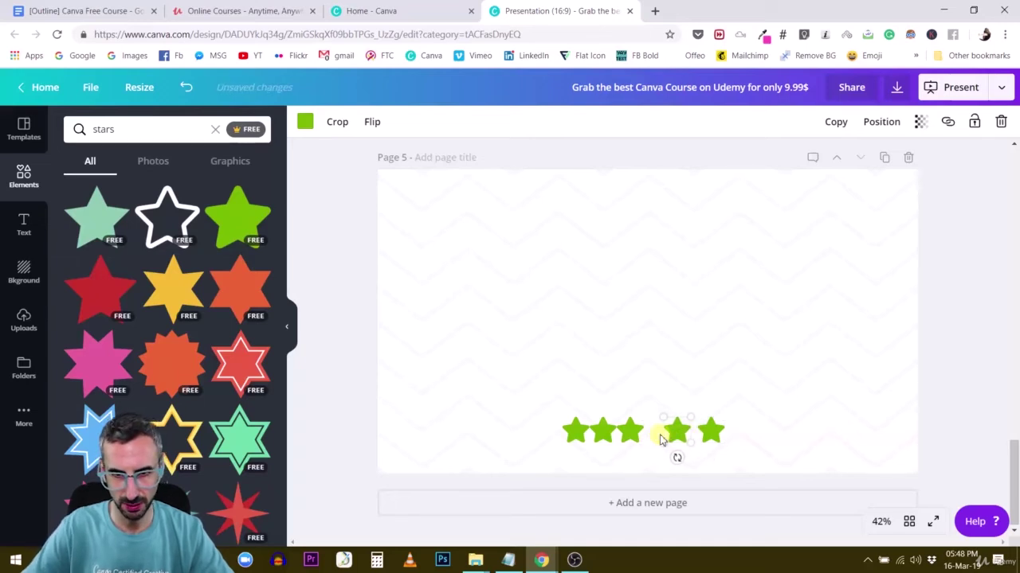
left_click_drag(635, 434, 602, 434)
left_click(688, 374)
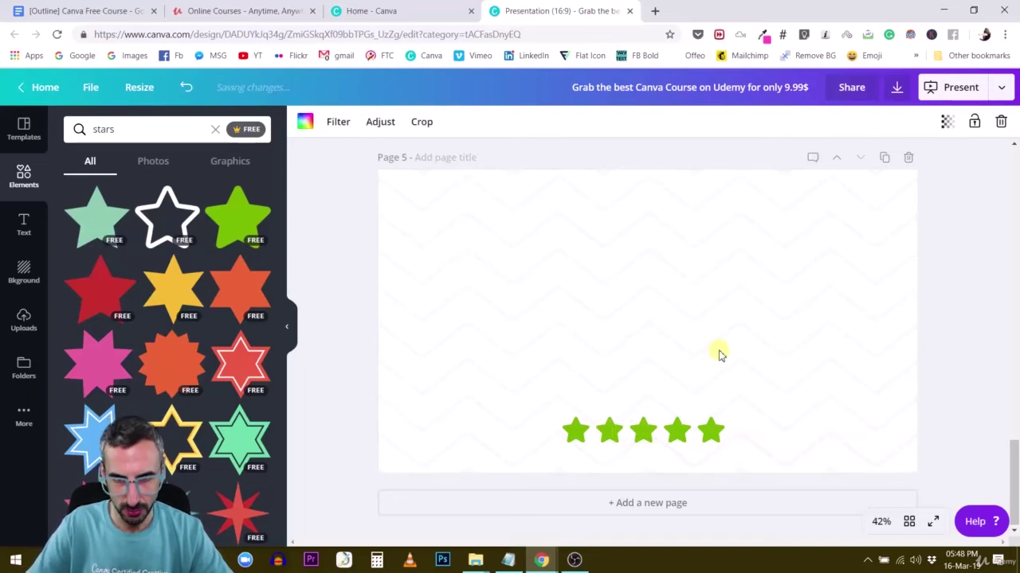
Recolour the first star of the row with the yellow brand colour
left_click_drag(510, 403, 793, 454)
left_click(612, 340)
left_click(573, 430)
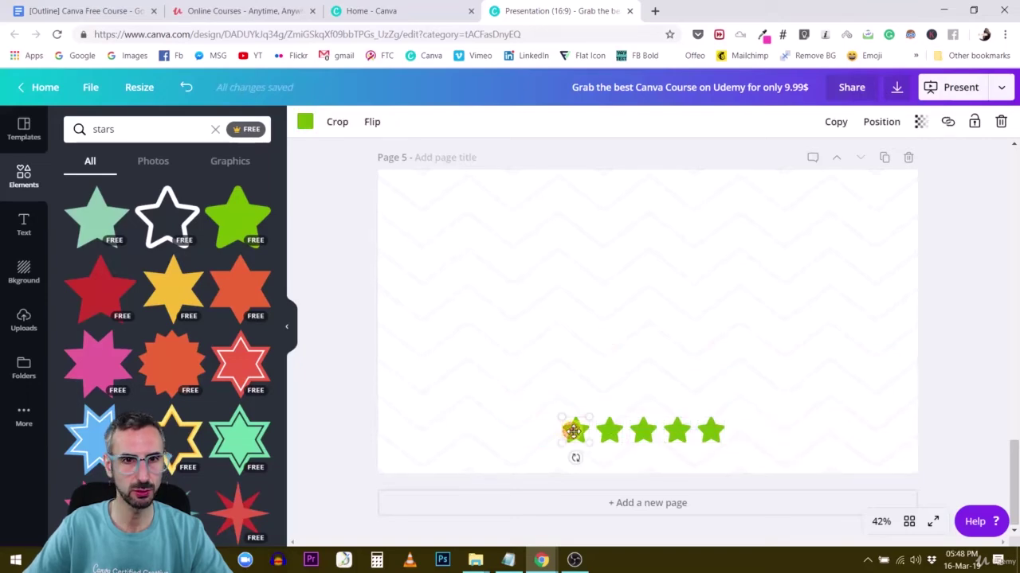
left_click(305, 122)
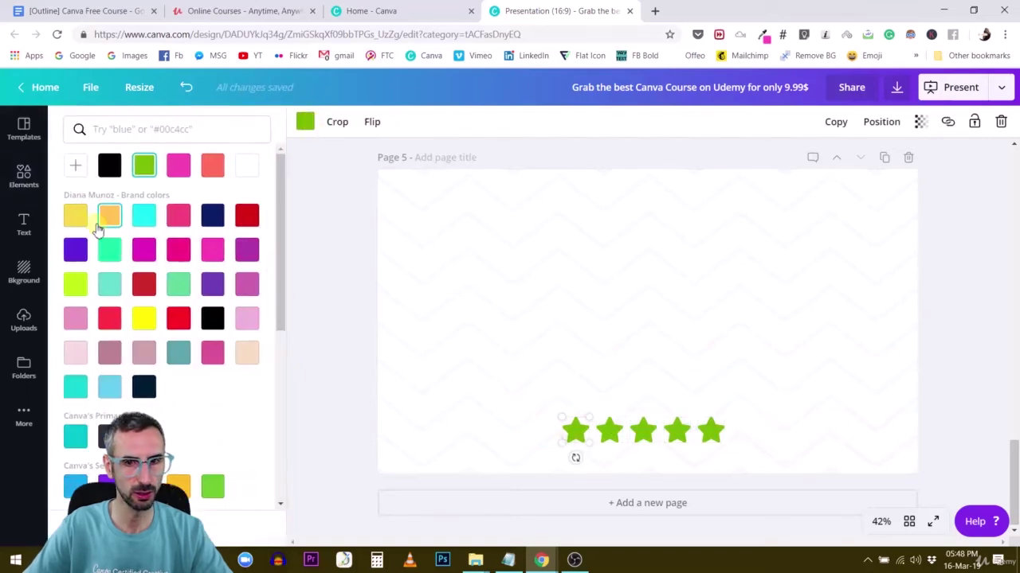
left_click(77, 220)
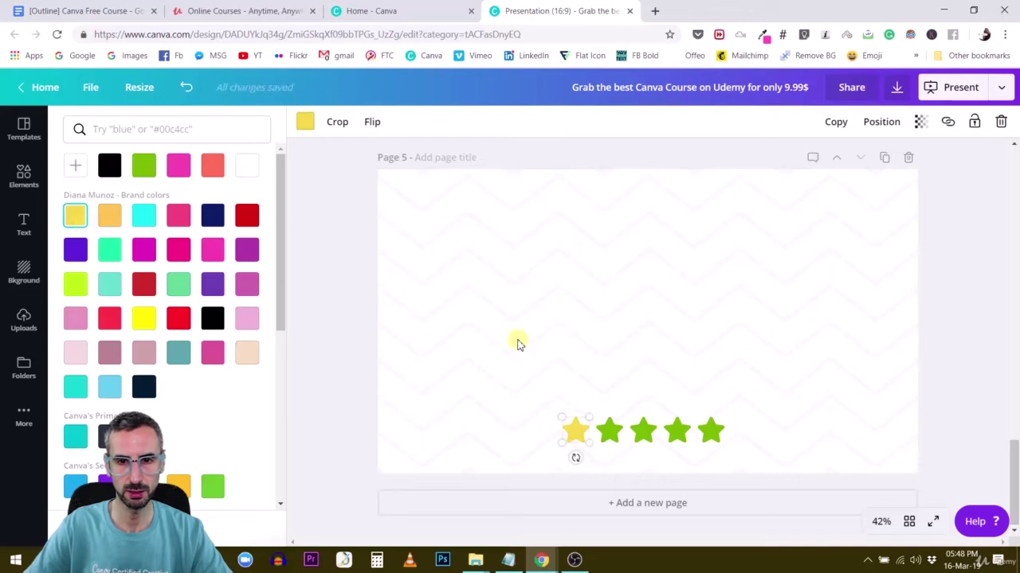
Apply the same yellow brand colour to the remaining four stars
left_click(618, 433)
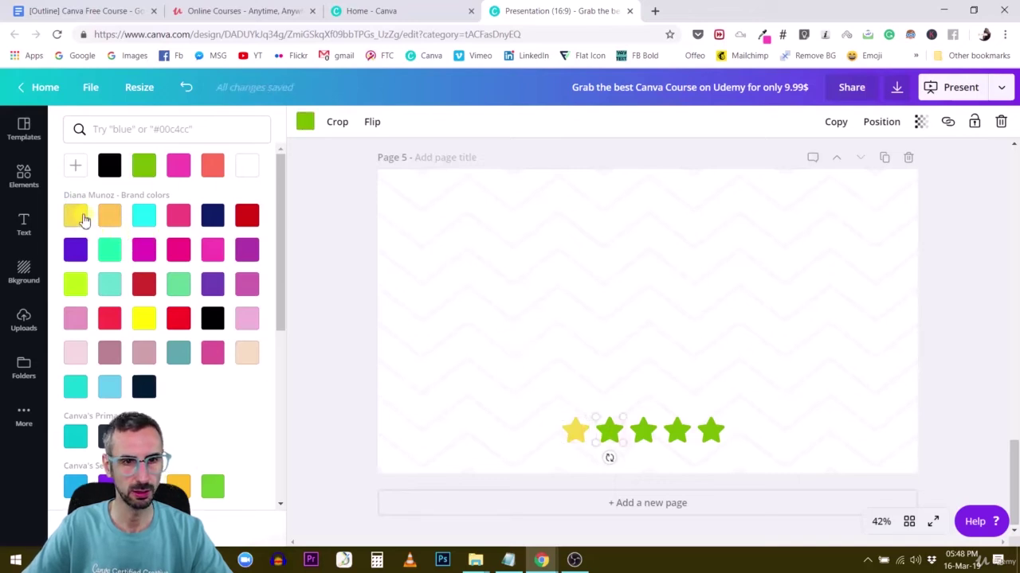
left_click(77, 217)
left_click(645, 426)
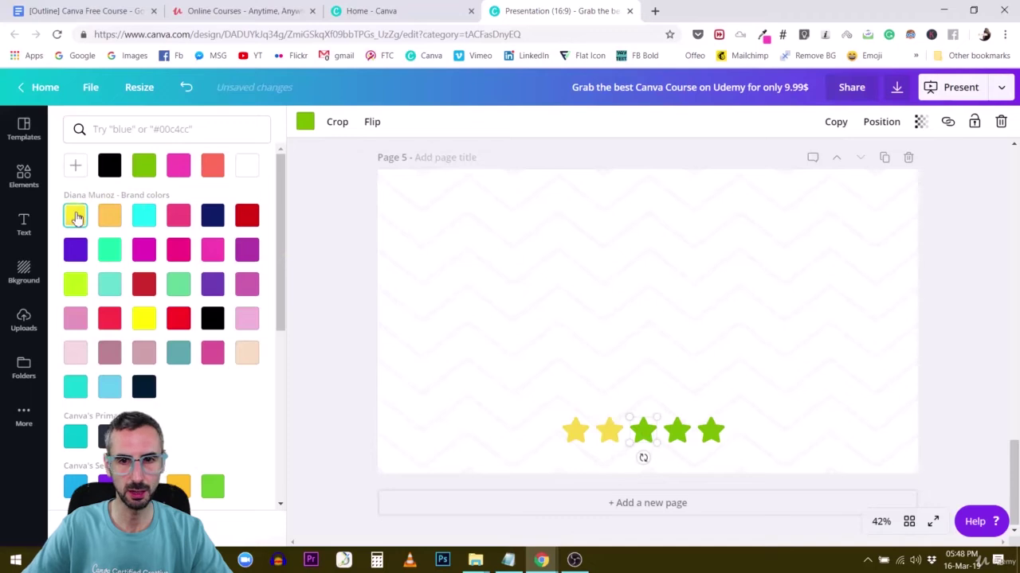
left_click(78, 217)
left_click(677, 434)
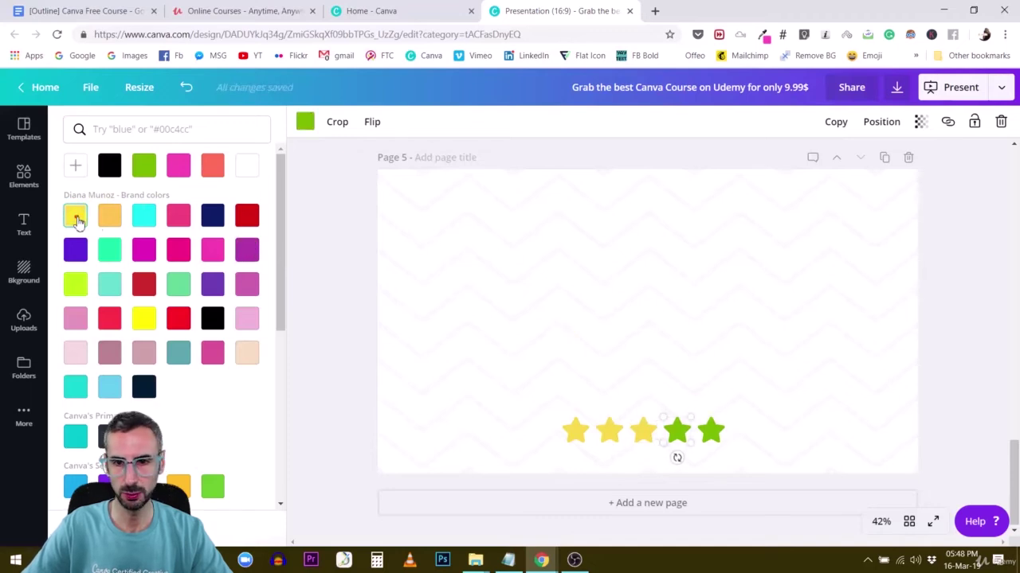
left_click(78, 219)
left_click(711, 431)
left_click(76, 215)
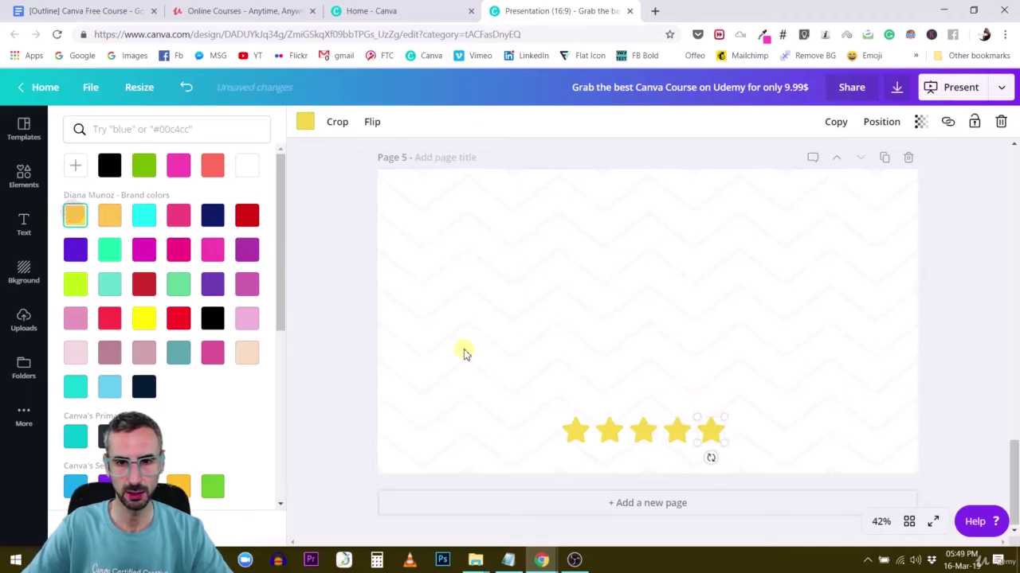
Group the five yellow stars and move the group onto page 4, directly above the testimonial text
left_click_drag(500, 354, 773, 466)
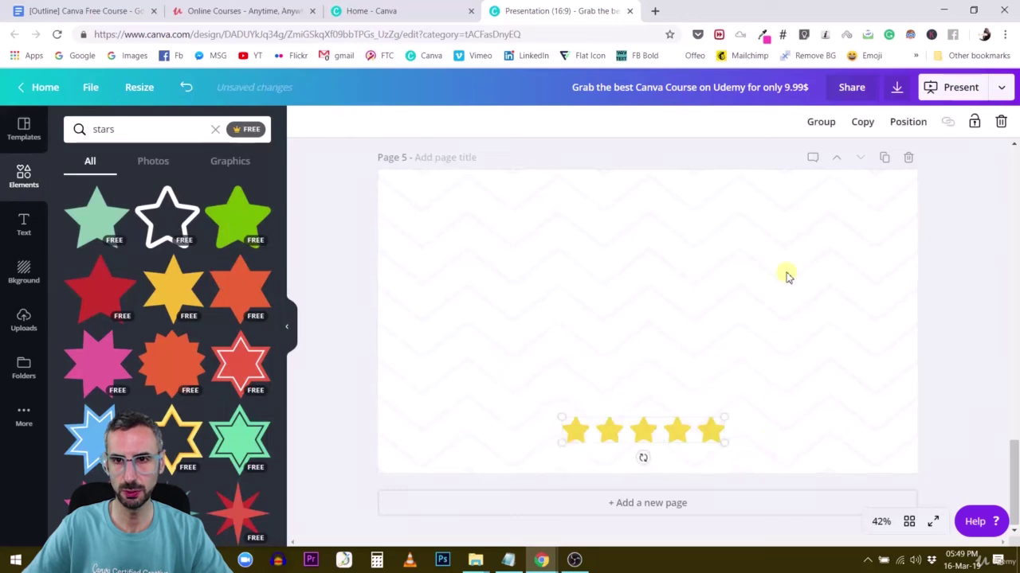
left_click(823, 122)
left_click_drag(666, 436, 683, 231)
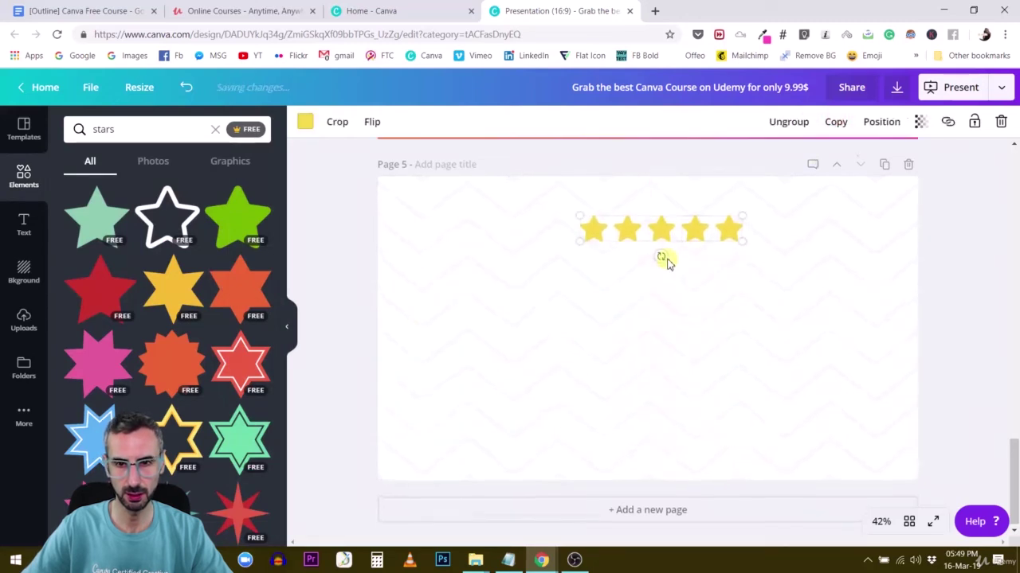
scroll(664, 257, "up", 3)
left_click_drag(694, 489, 679, 189)
scroll(685, 235, "up", 2)
scroll(685, 235, "up", 1)
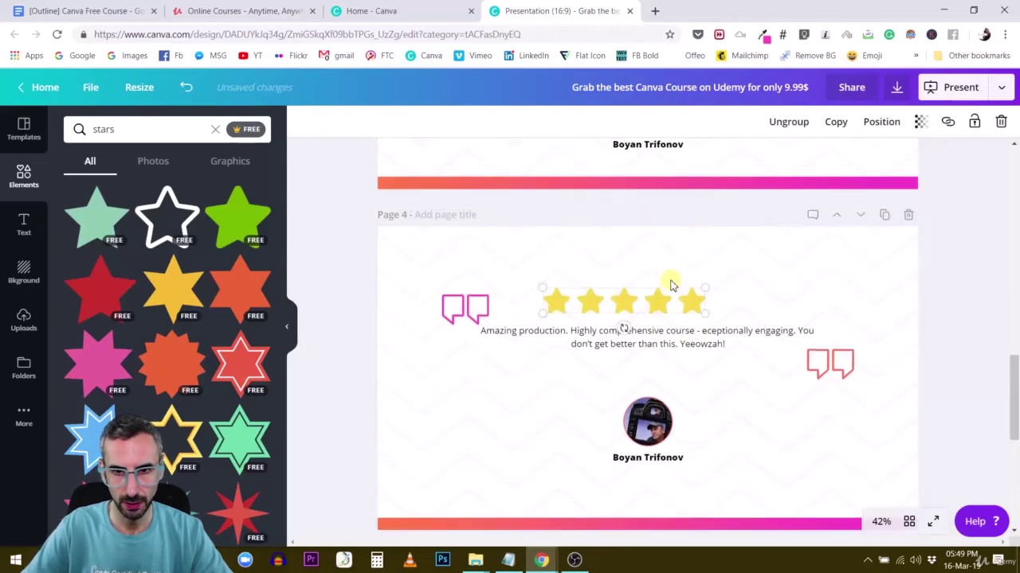
Centre the five-star group above the testimonial on page 4 and place a copy above the testimonial text on page 3
mouse_move(672, 289)
left_mouse_down()
mouse_move(661, 298)
mouse_move(681, 300)
left_mouse_up()
scroll(776, 182, "up", 3)
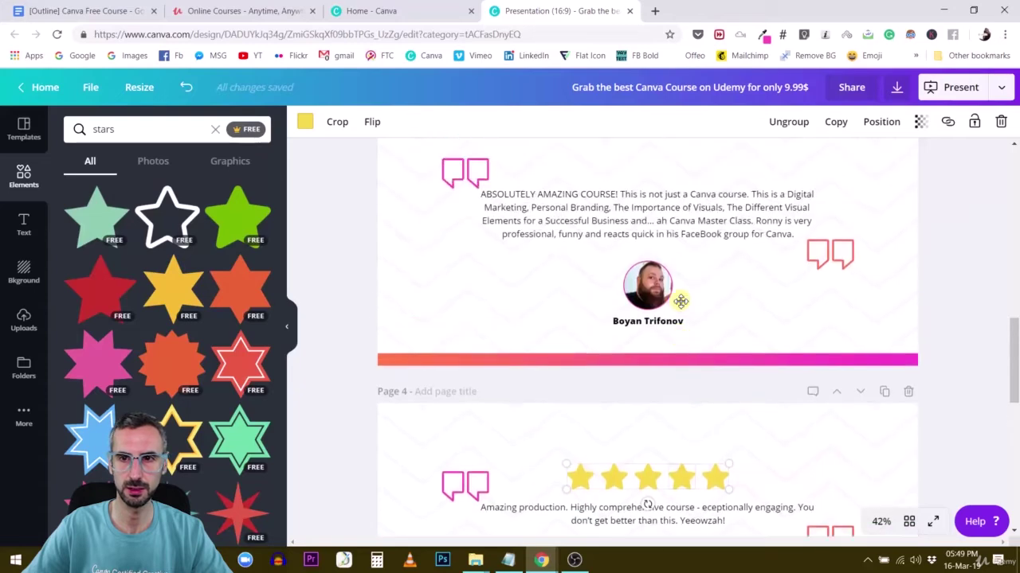
left_click(832, 125)
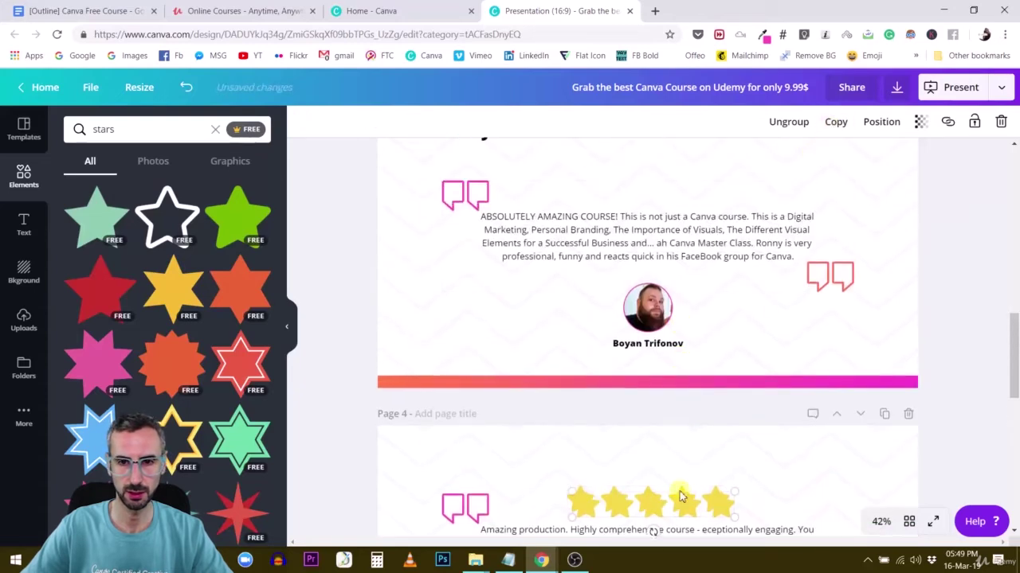
left_click_drag(679, 496, 681, 247)
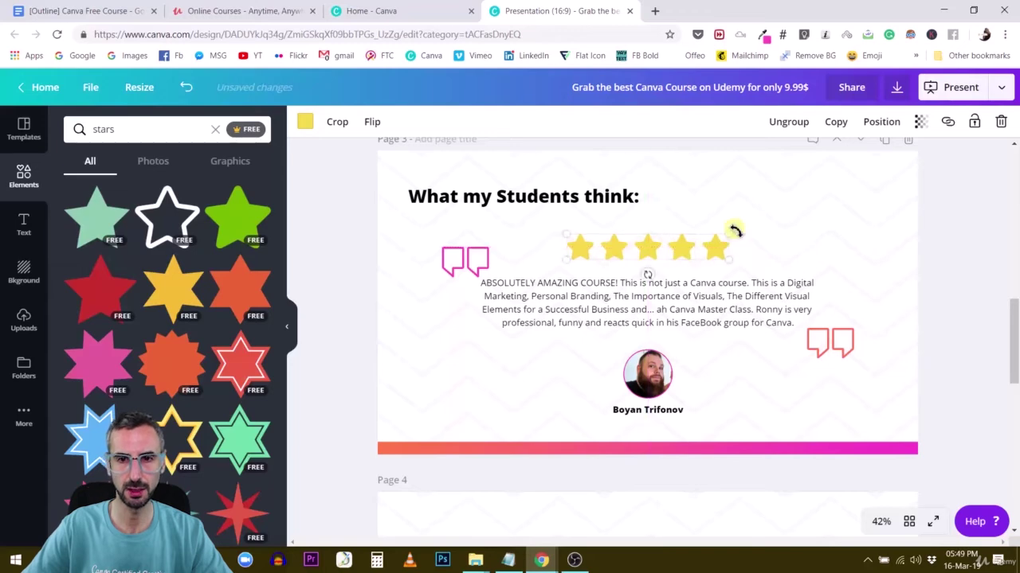
scroll(736, 247, "down", 3)
scroll(799, 340, "up", 3)
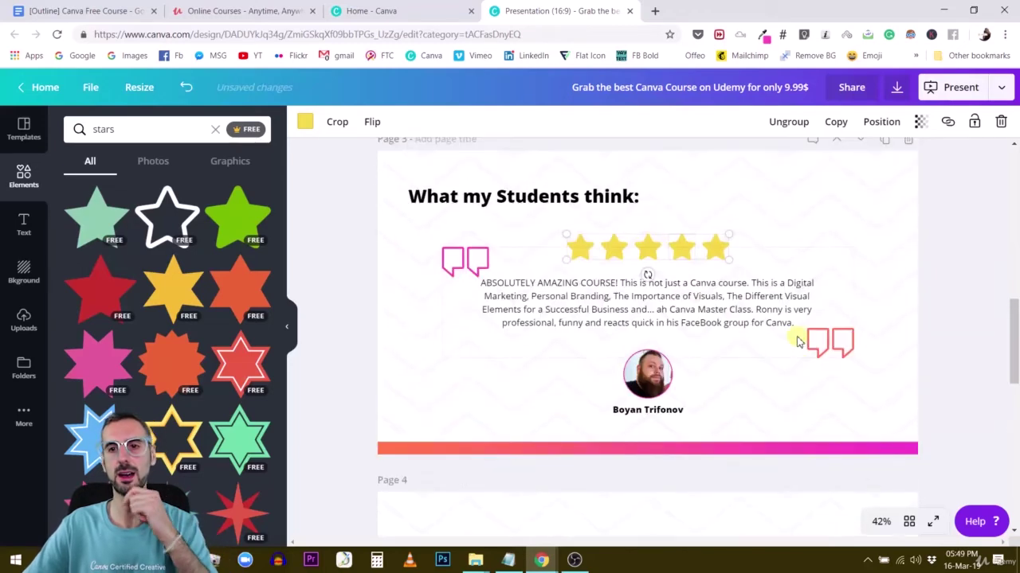
left_click(942, 300)
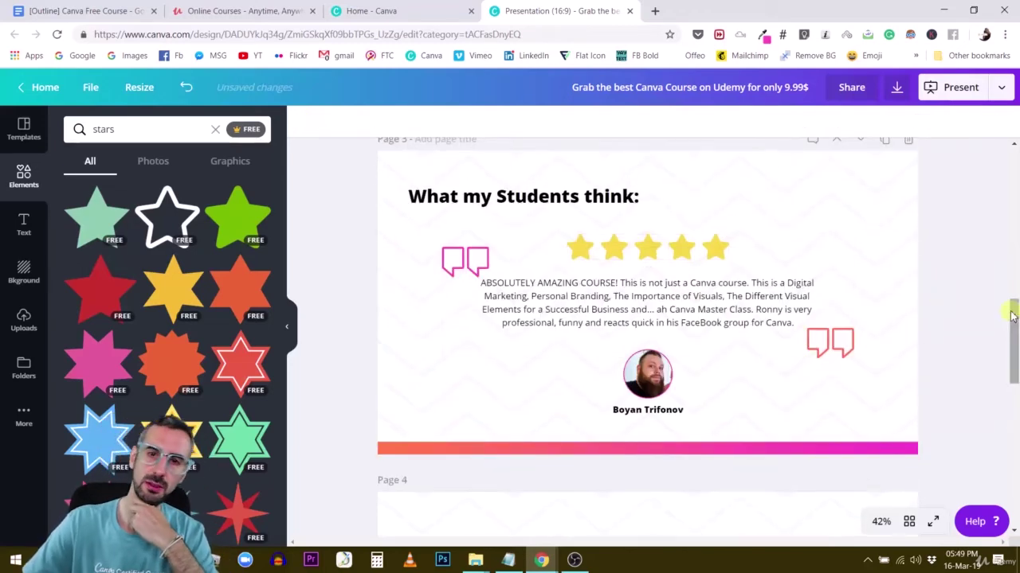
On page 4, move the testimonial text with its quotation marks, and the portrait with the name, slightly down beneath the stars
left_click_drag(1011, 317, 1010, 360)
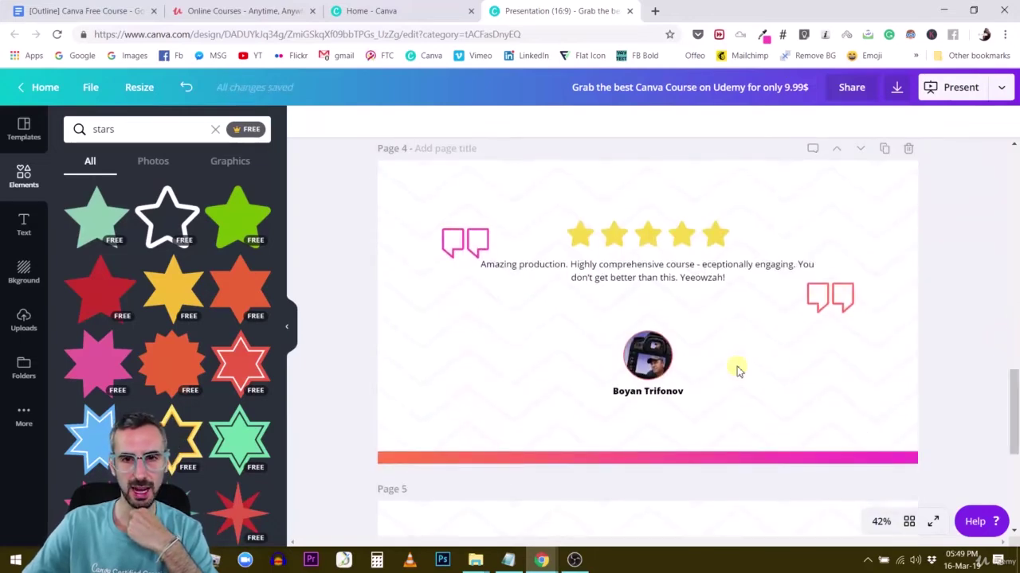
left_click_drag(665, 279, 666, 290)
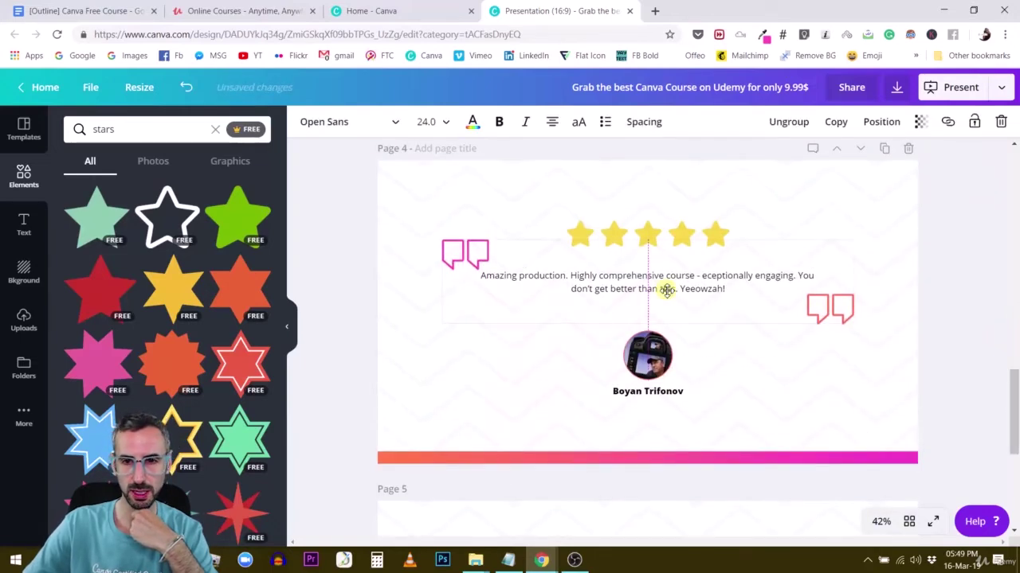
left_click(666, 290)
left_click_drag(590, 385, 689, 411)
left_click(827, 121)
left_click_drag(647, 356, 649, 367)
scroll(694, 319, "up", 3)
scroll(695, 319, "up", 1)
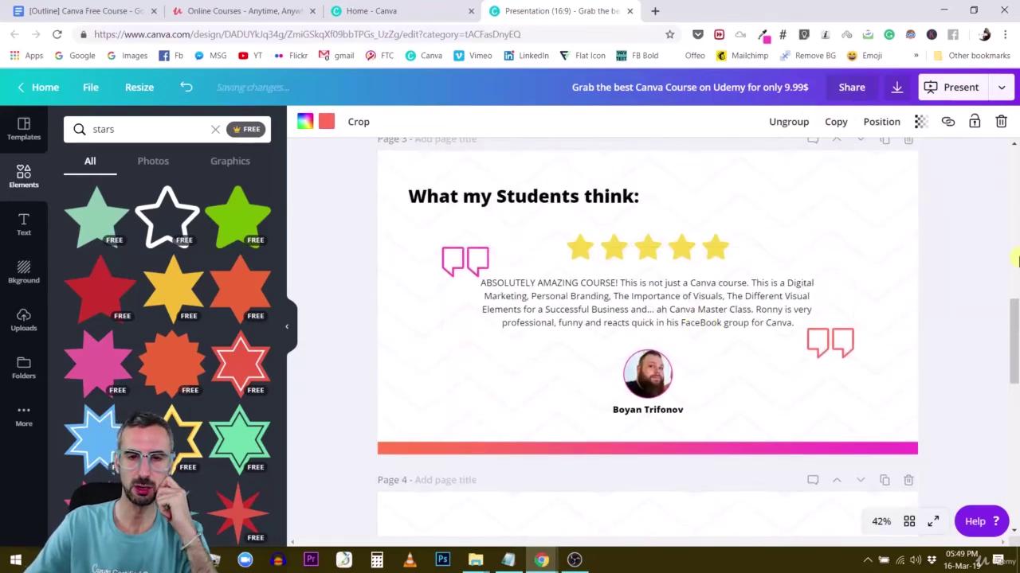
scroll(979, 263, "down", 5)
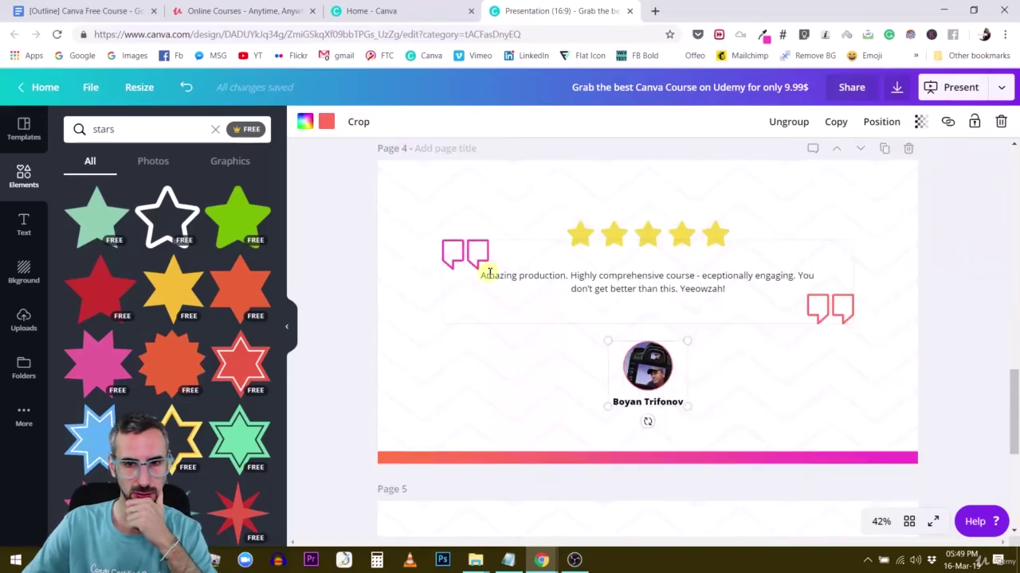
left_click(916, 297)
Compare the testimonial layouts on pages 3 and 4 and look through the rest of the presentation up to page 1
scroll(916, 296, "up", 3)
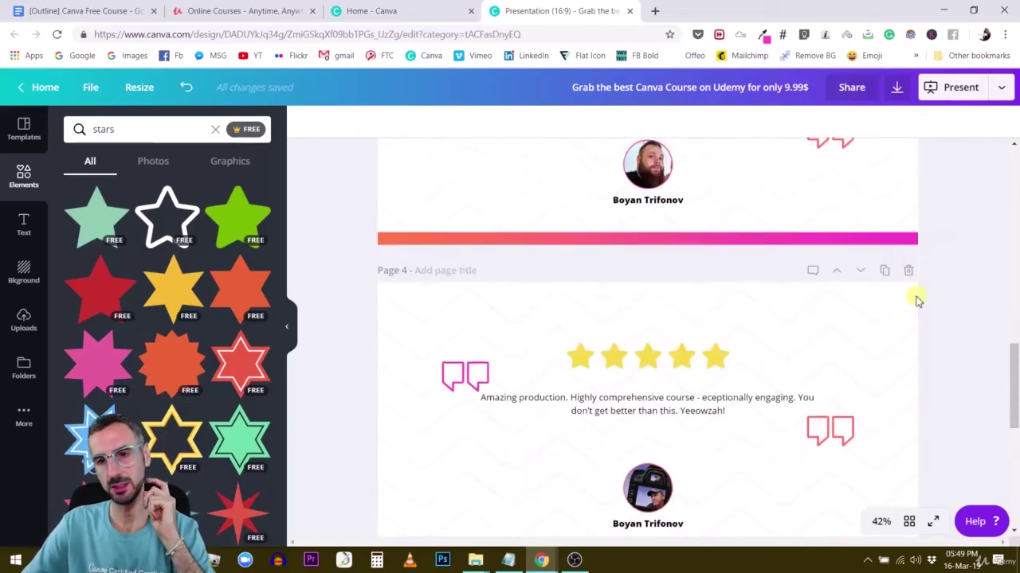
scroll(917, 298, "down", 3)
scroll(912, 303, "up", 6)
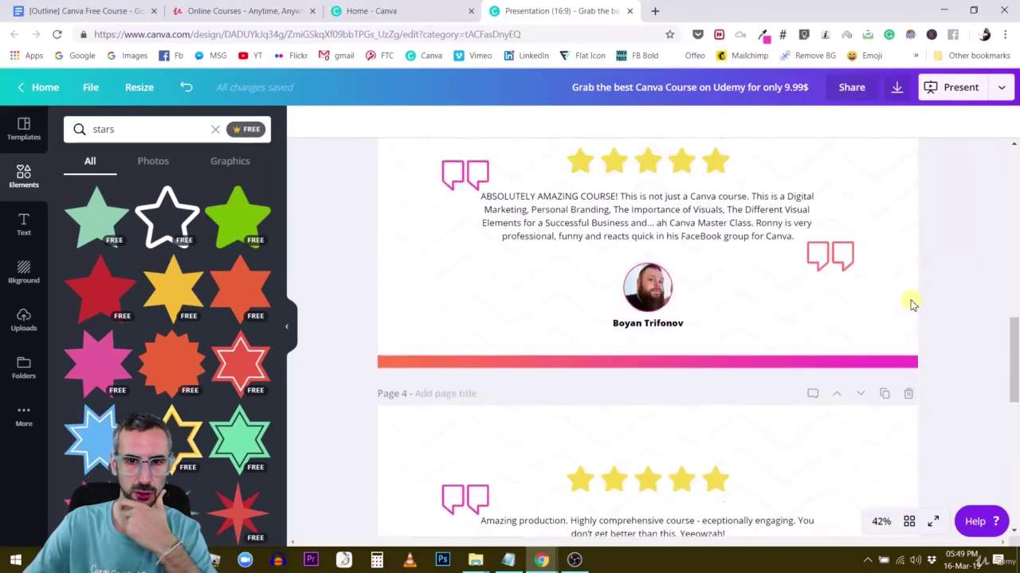
scroll(908, 302, "down", 4)
scroll(905, 305, "down", 6)
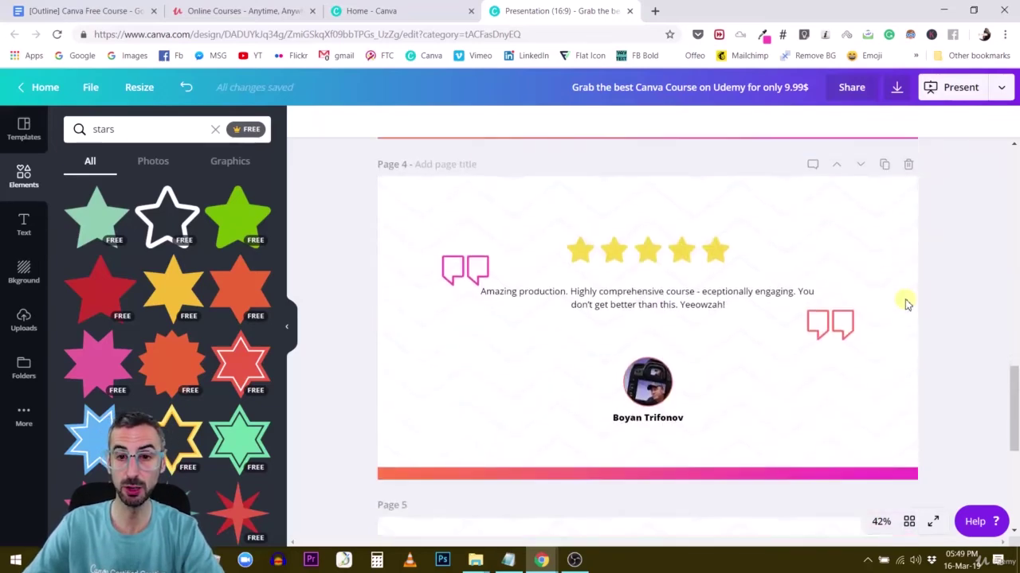
left_click(711, 357)
scroll(725, 354, "down", 2)
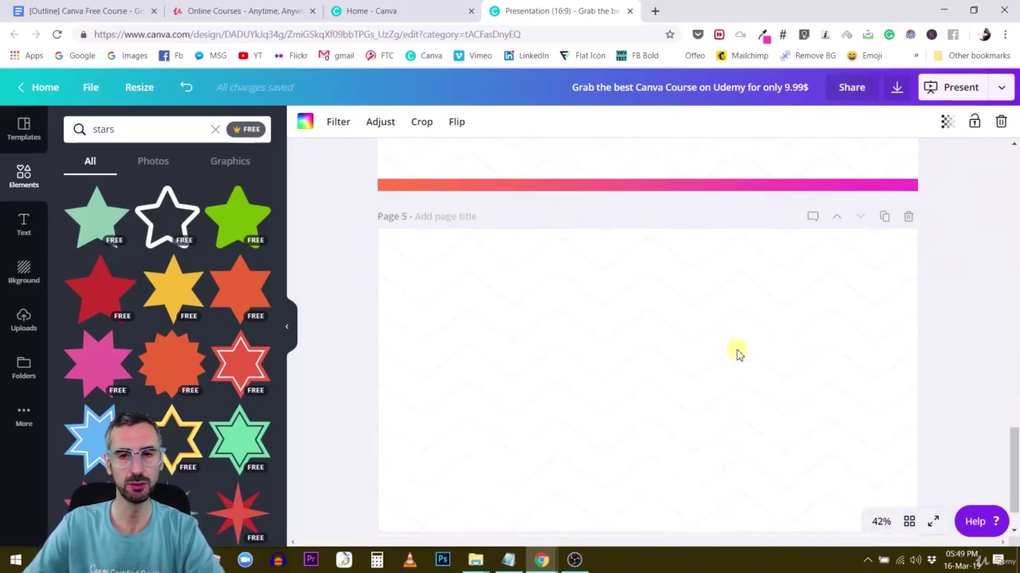
scroll(736, 355, "up", 6)
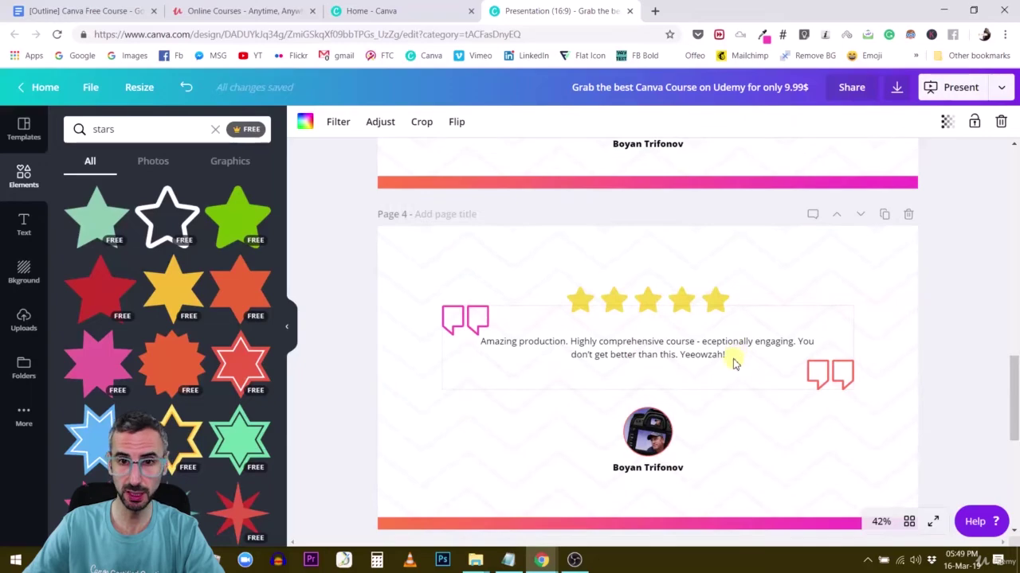
scroll(734, 363, "up", 15)
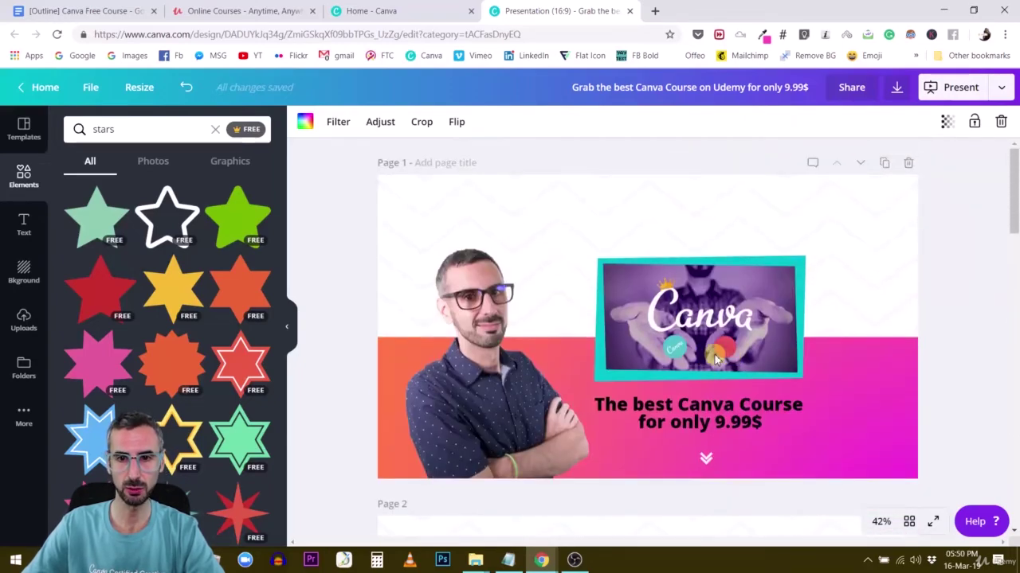
Change the heading on page 3 to "What my Students say about it:"
scroll(715, 360, "down", 10)
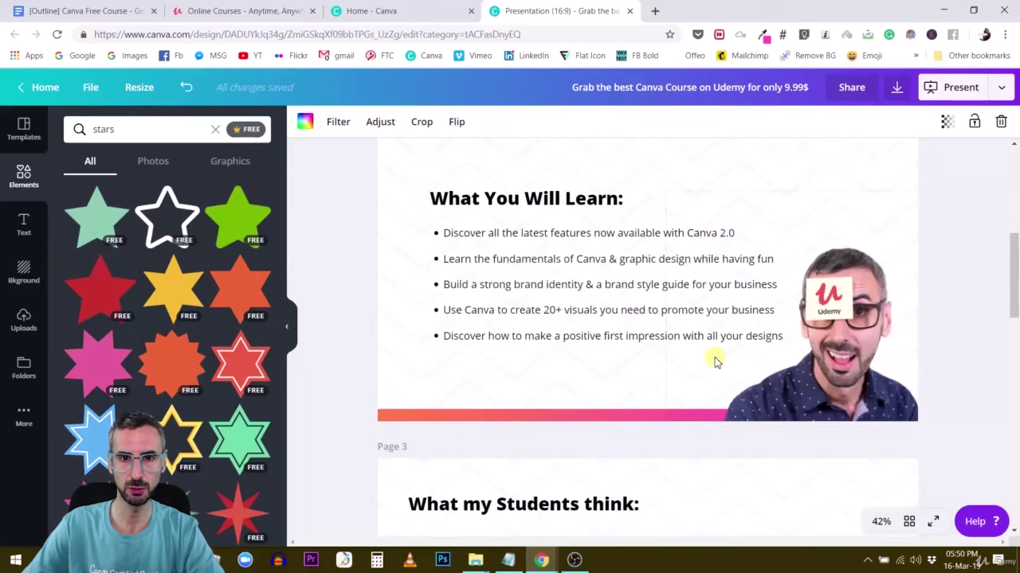
scroll(714, 360, "down", 5)
double_click(609, 239)
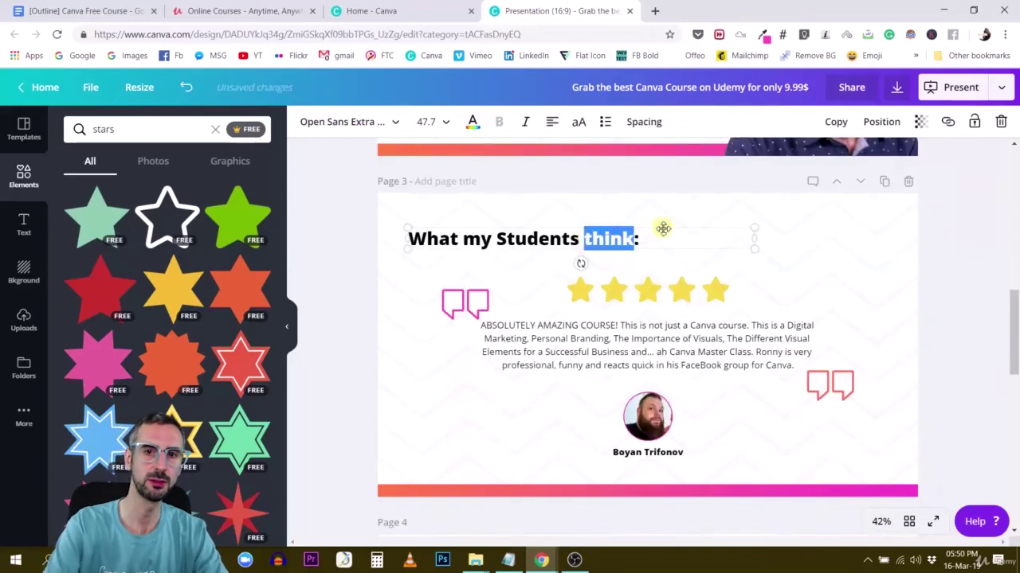
type("say")
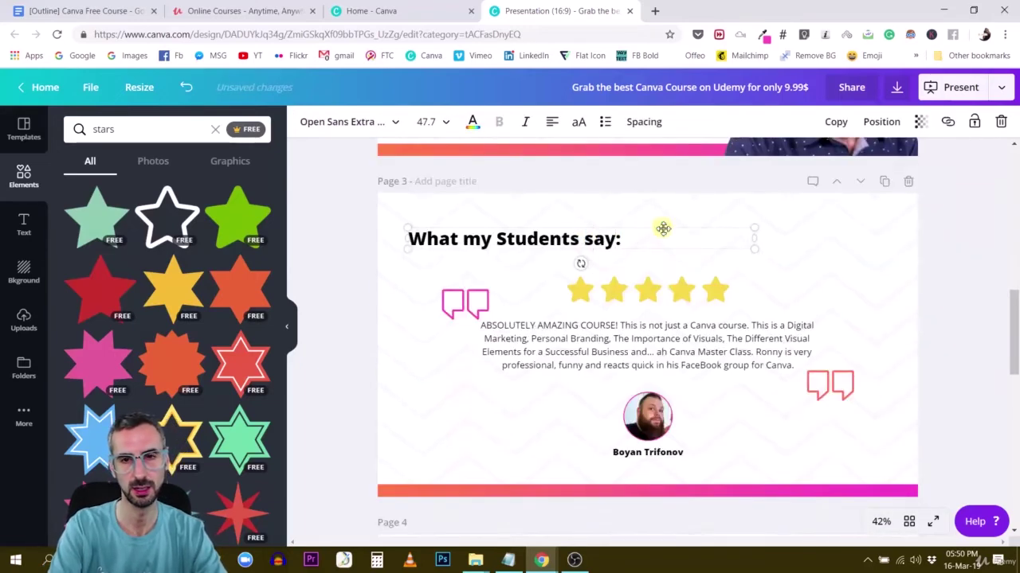
type(" about it")
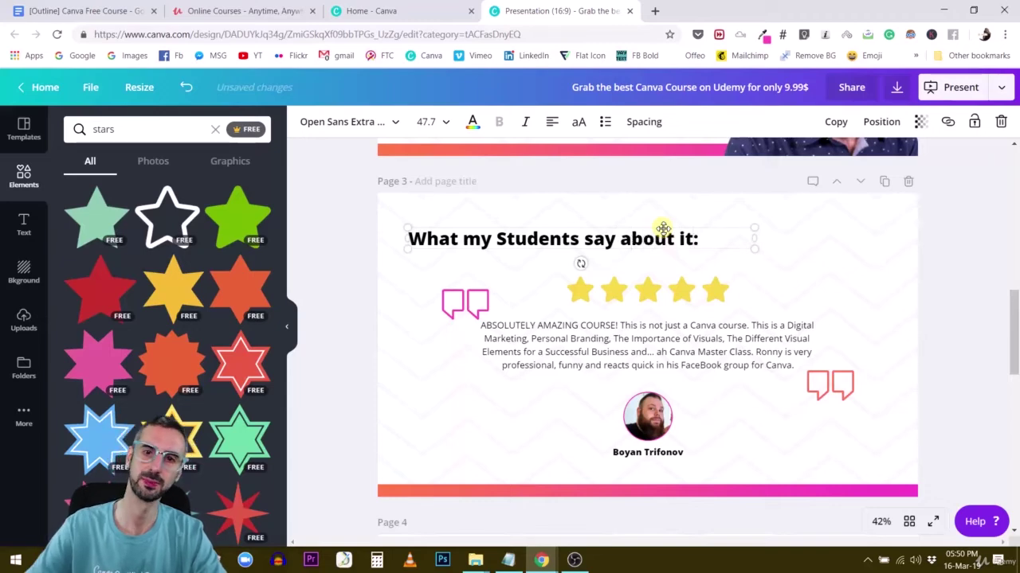
left_click(929, 290)
Look over the finished page 4 testimonial and the empty page 5 that follows it
scroll(924, 334, "down", 9)
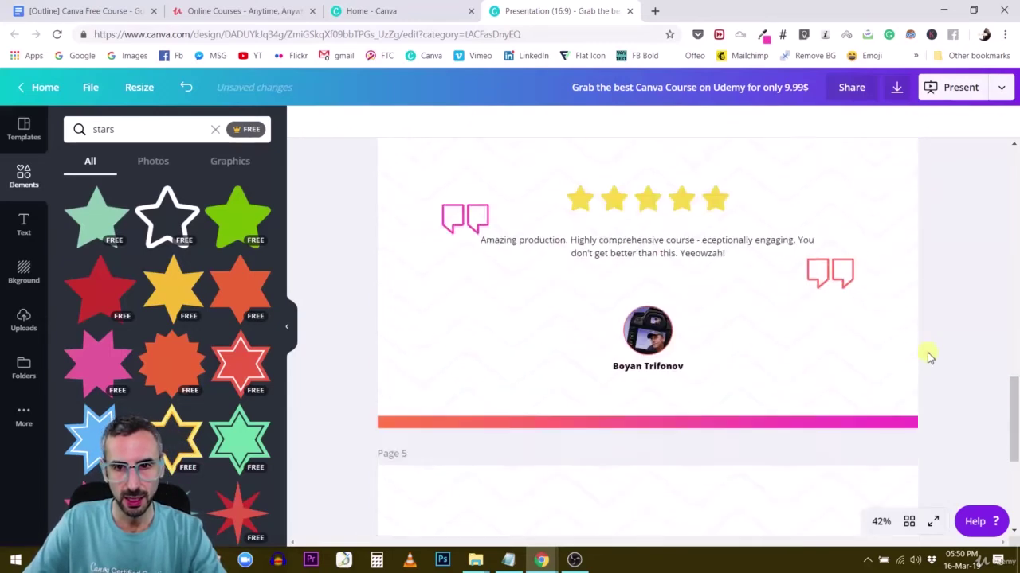
left_click(716, 307)
scroll(723, 299, "up", 3)
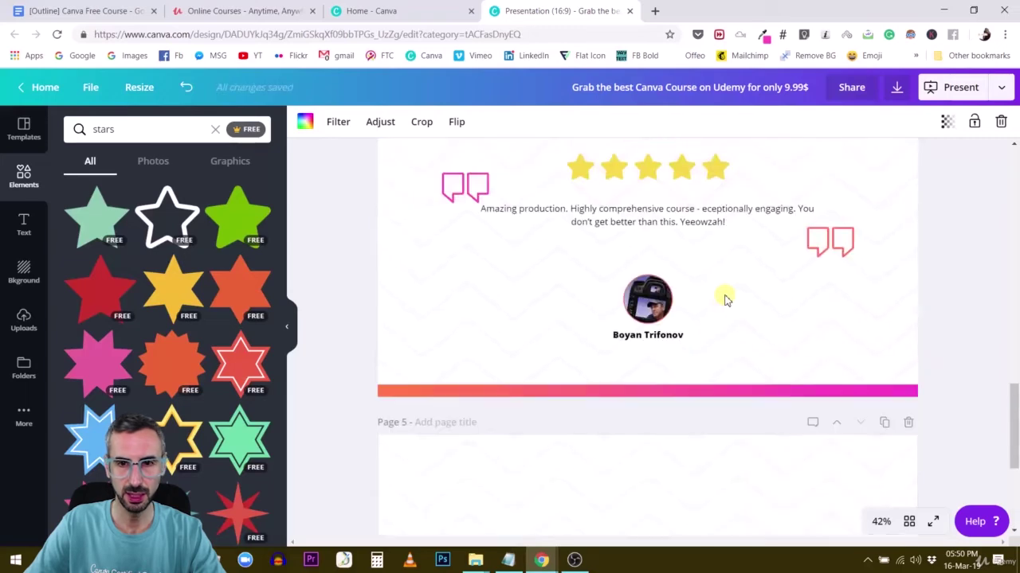
scroll(723, 303, "down", 3)
scroll(723, 305, "up", 3)
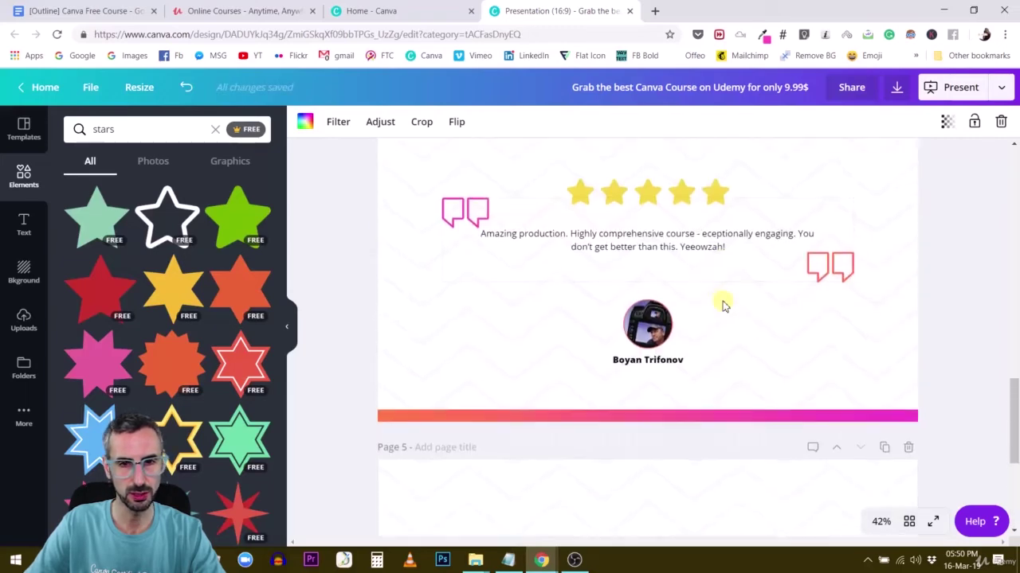
scroll(723, 305, "down", 3)
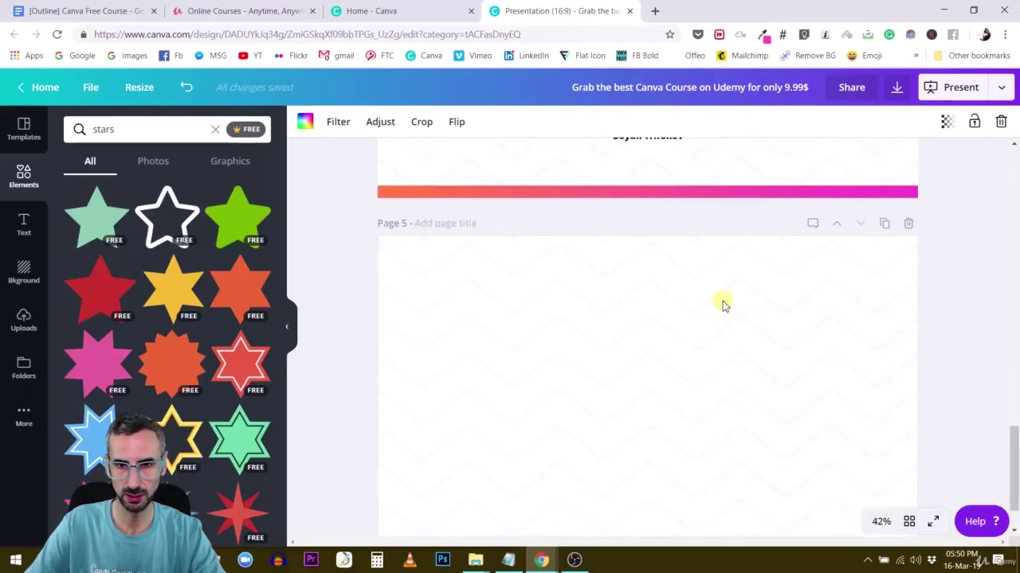
scroll(723, 305, "up", 3)
scroll(723, 305, "down", 4)
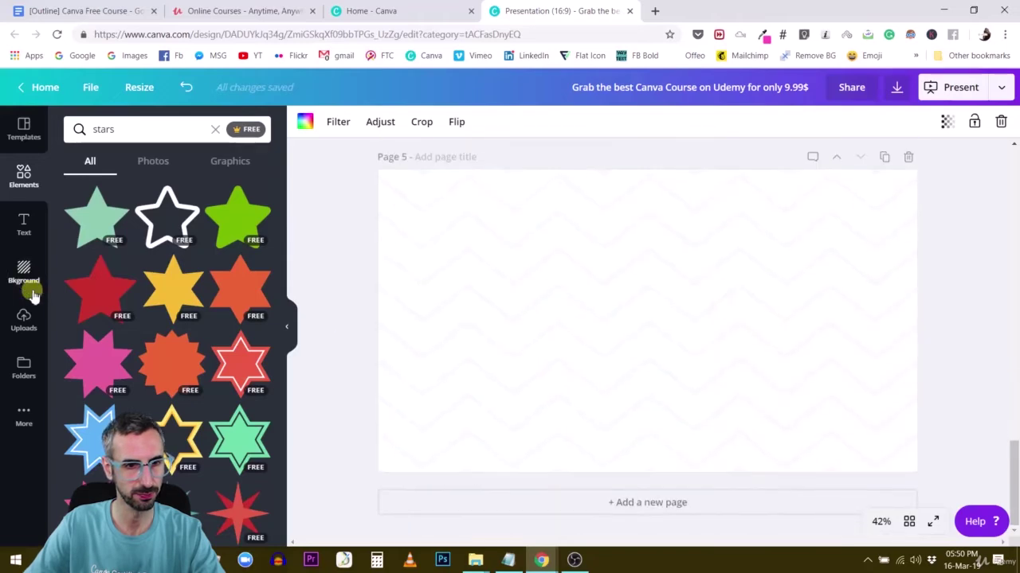
scroll(129, 364, "down", 5)
scroll(130, 375, "up", 5)
scroll(806, 487, "up", 4)
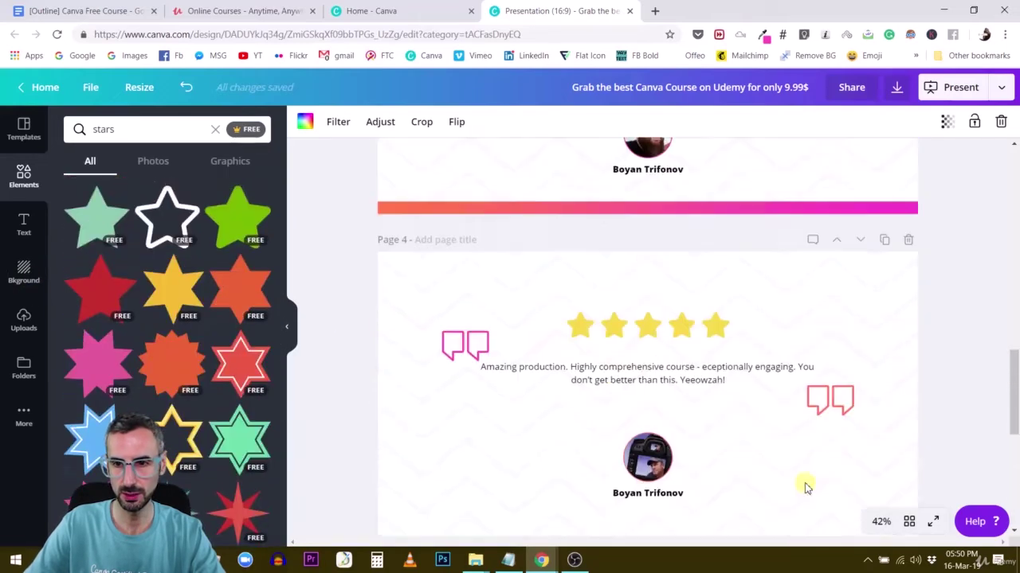
scroll(806, 488, "up", 2)
In the page manager, move the Canva course cover page from first position to just before the empty page 5
left_click(906, 522)
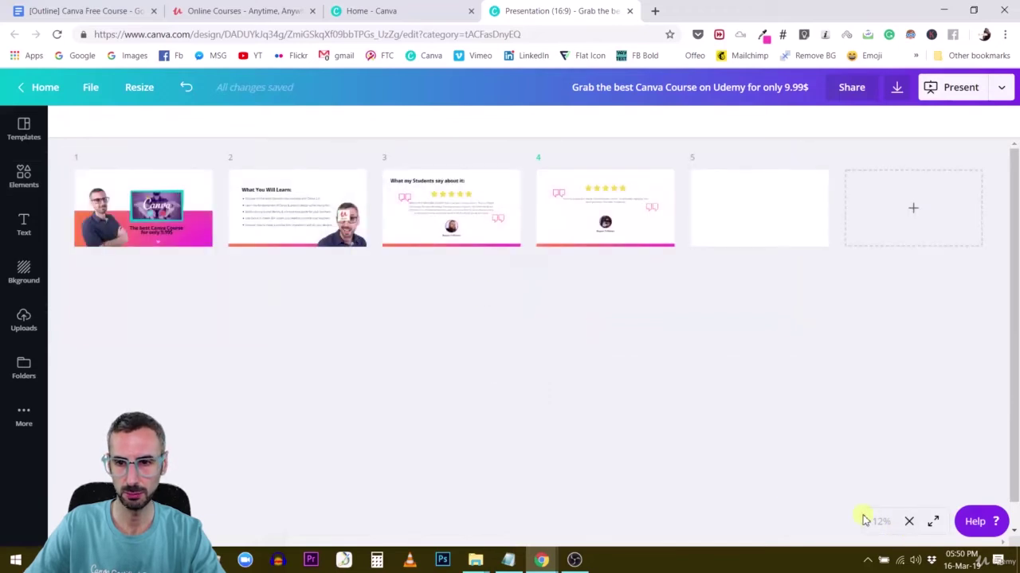
left_click(915, 524)
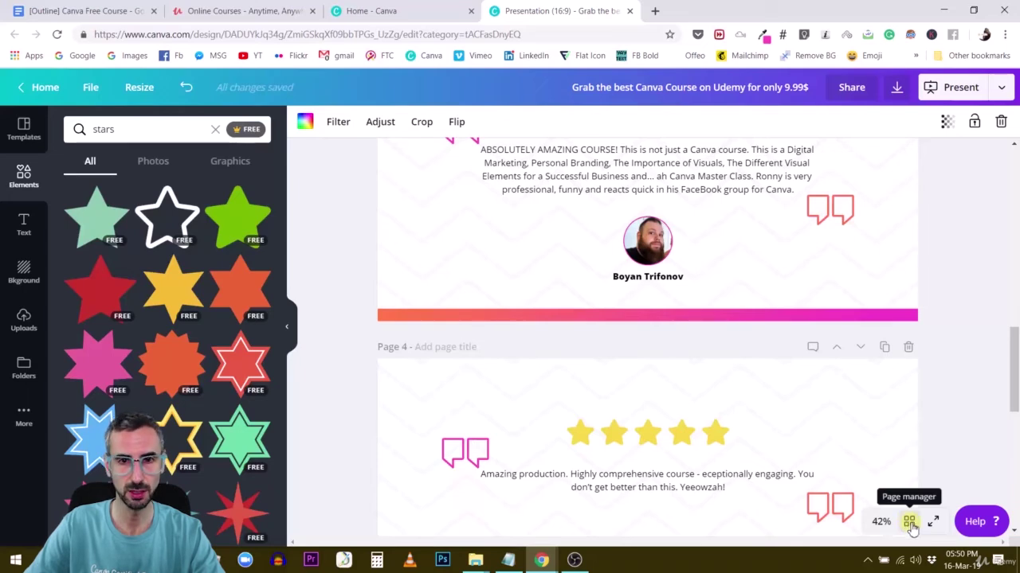
left_click(908, 523)
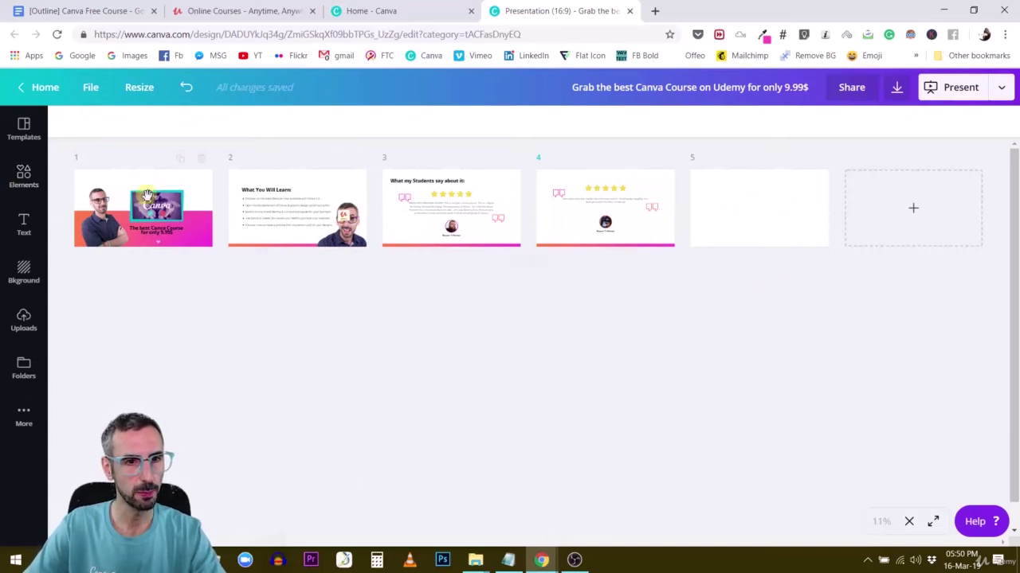
left_click_drag(159, 200, 689, 210)
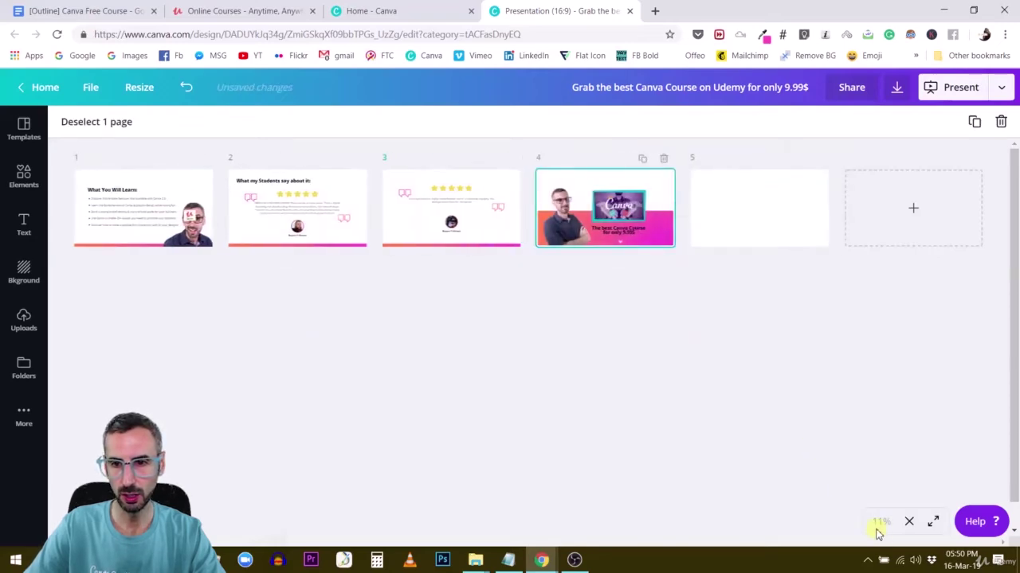
left_click(910, 517)
Copy the heading "The best Canva Course for only 9.99$" from the cover page onto the empty page 5
scroll(703, 448, "down", 3)
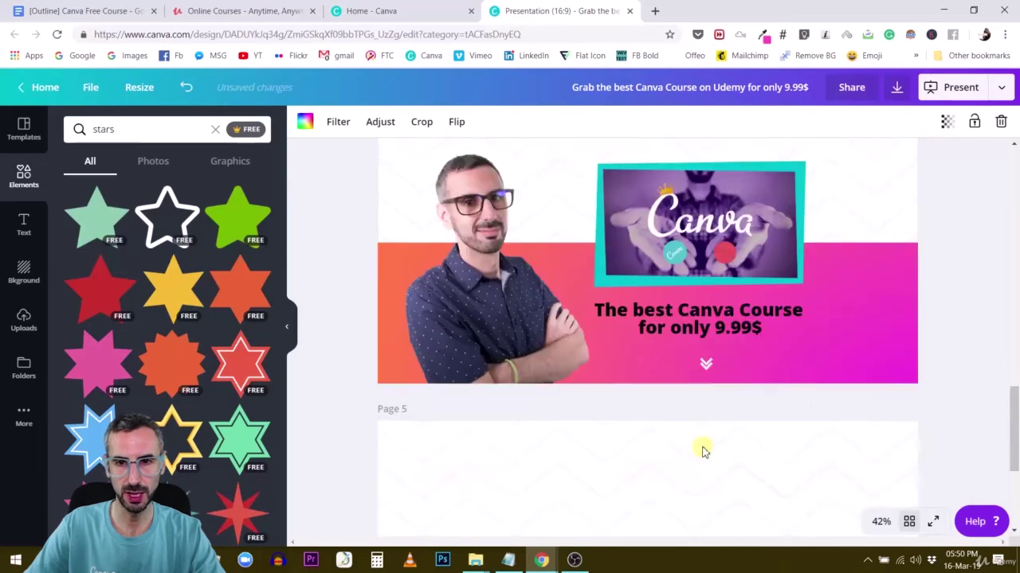
left_click(676, 222)
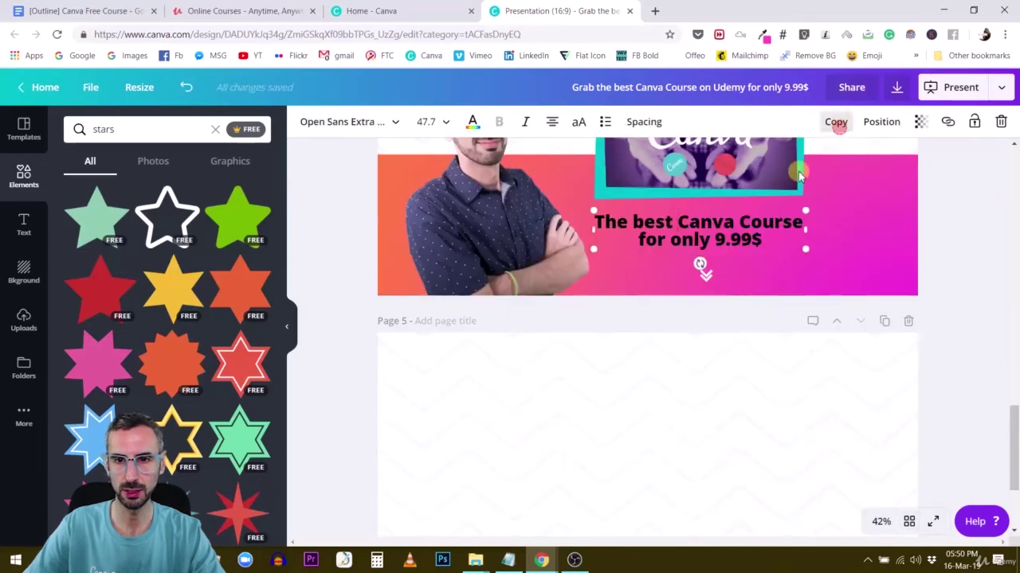
left_click(836, 122)
left_click(668, 362)
type("The best Canva Course for only 9.99$")
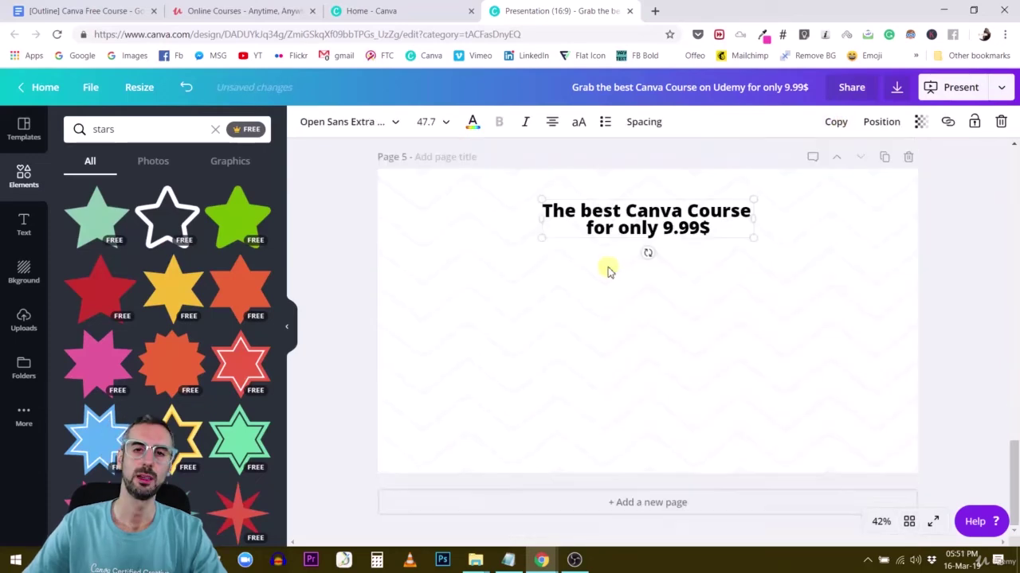
Replace the copied heading text on page 5 with "Grab it Now"
double_click(625, 231)
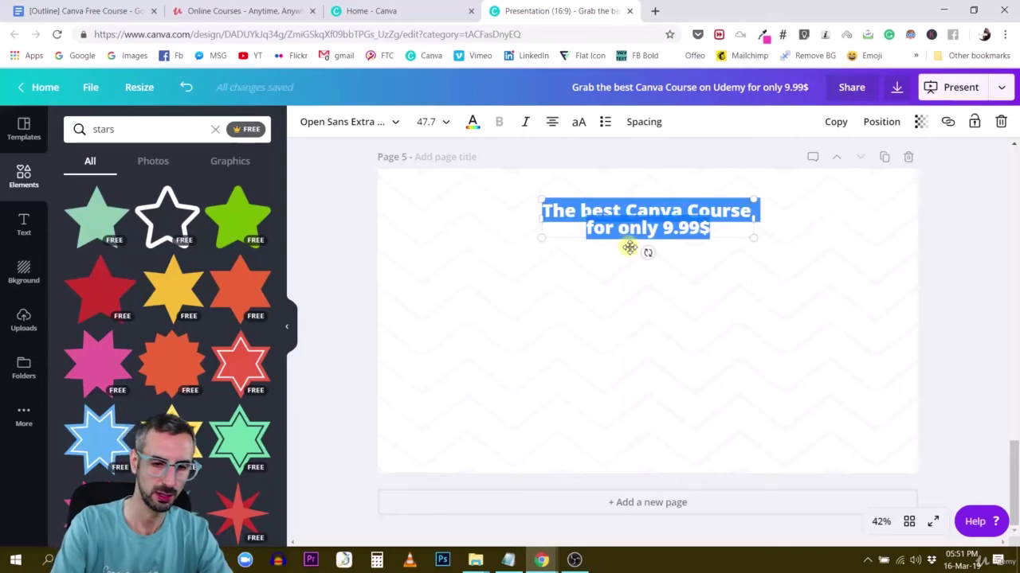
key("BackSpace")
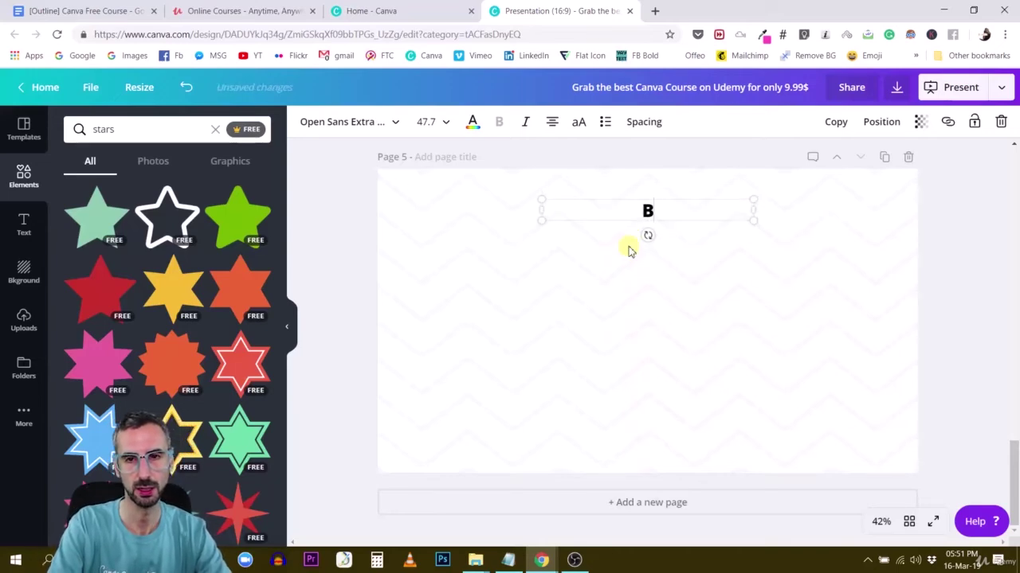
type("Grab it now")
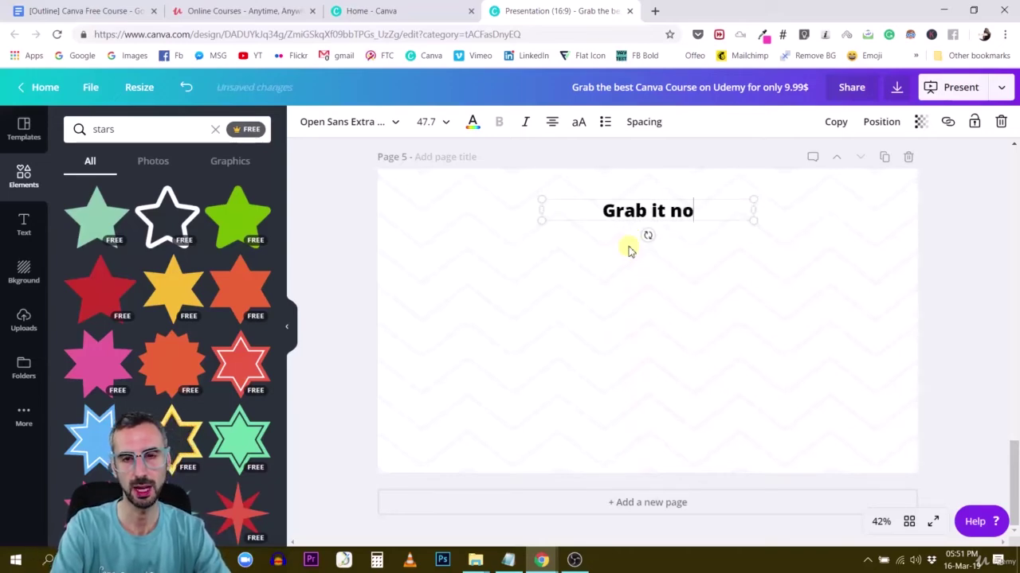
key("BackSpace")
key("BackSpace")
key("BackSpace")
key("BackSpace")
type("Now")
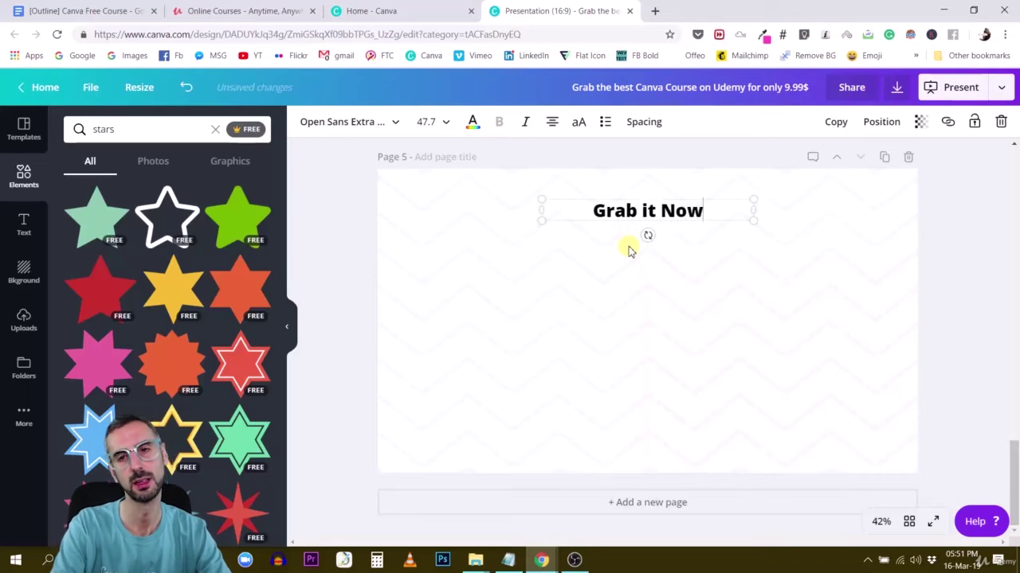
Duplicate the "Grab it Now" heading and change the copy below it to "for only 9.99$"
key("ctrl+d")
type("for on")
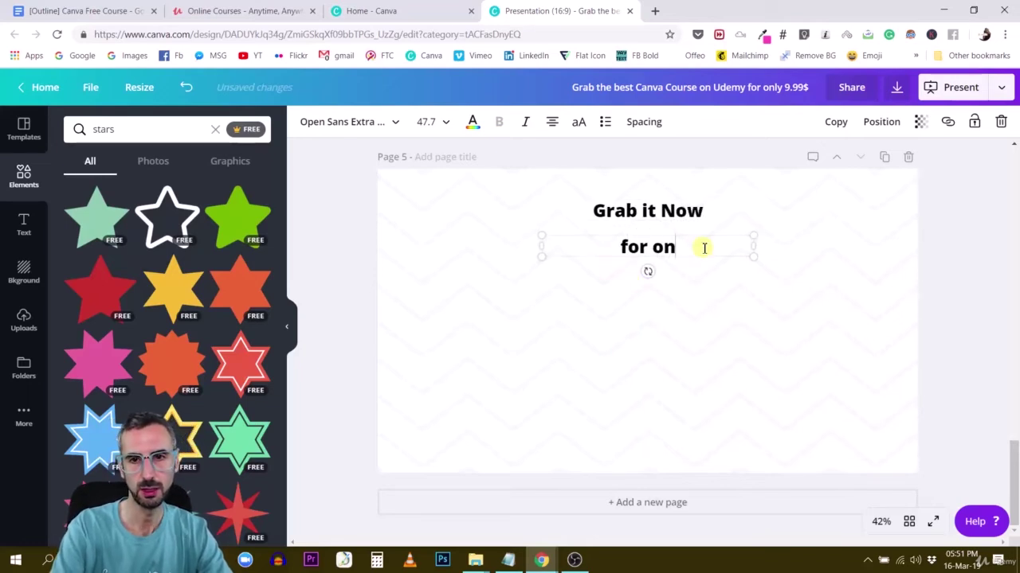
type("ly 9.99$")
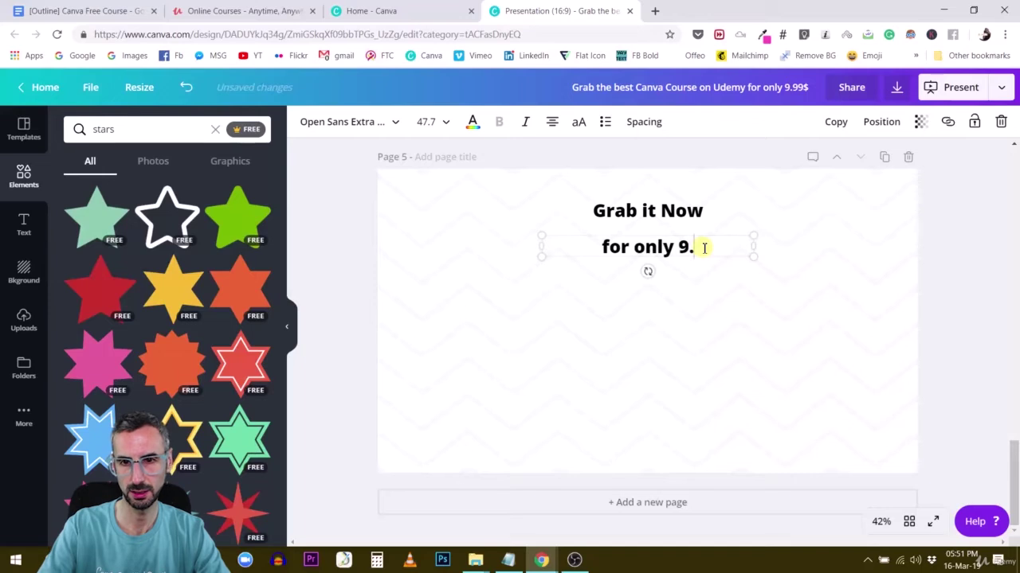
left_click(672, 271)
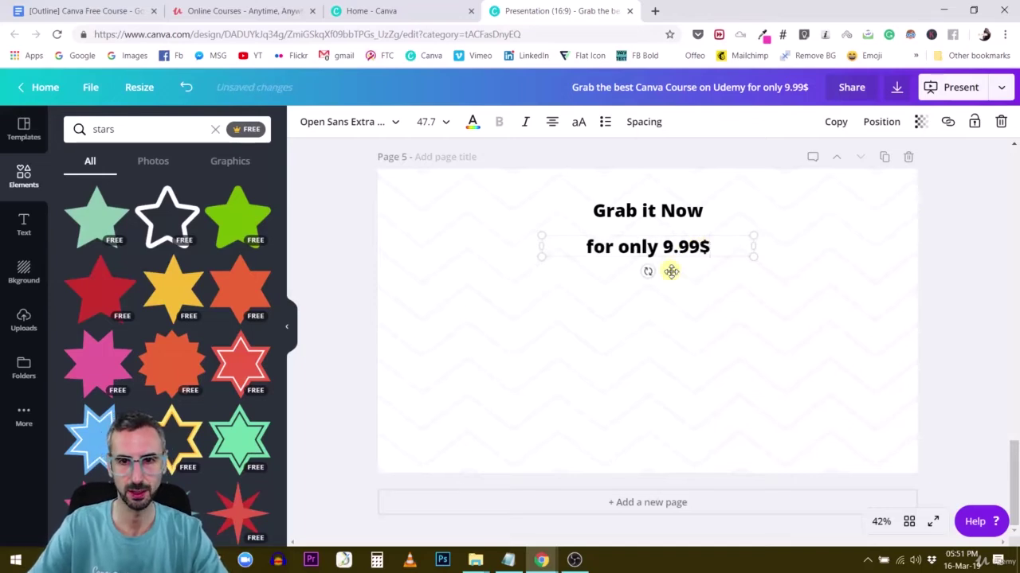
Enlarge the "Grab it Now" heading to a font size of about 101 and place it centered directly above the price line
left_click(644, 204)
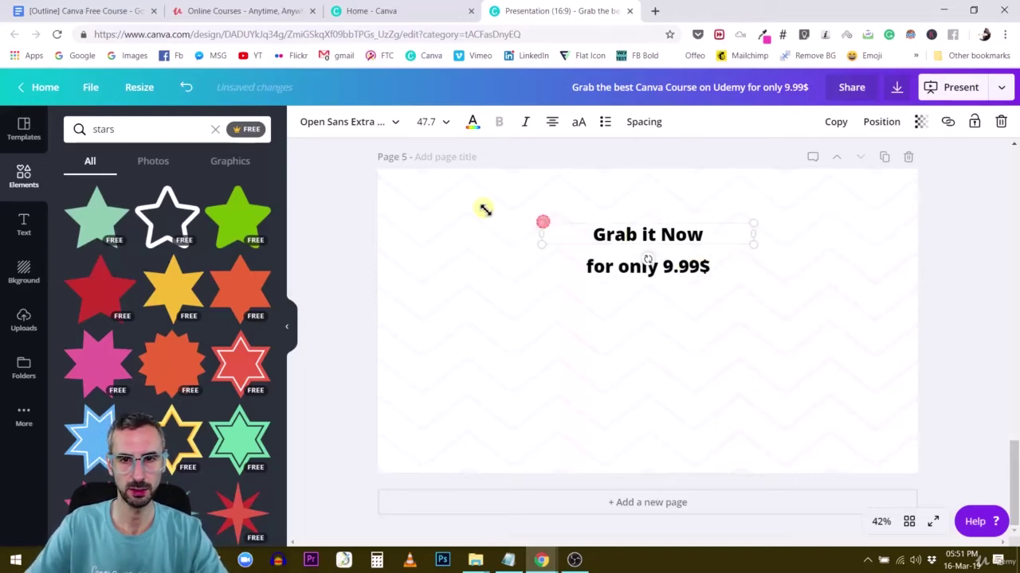
left_click_drag(485, 210, 355, 205)
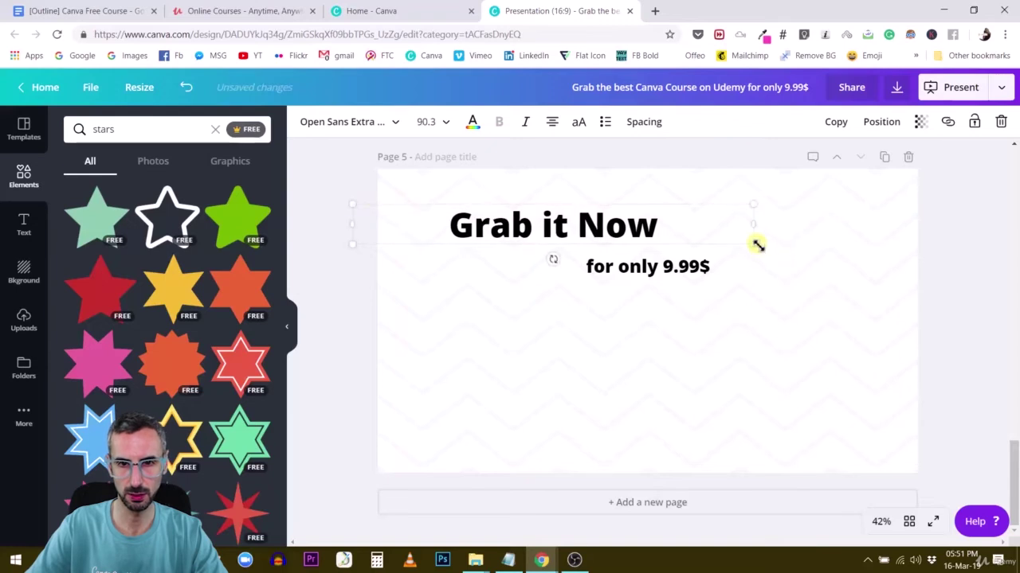
left_click_drag(757, 245, 812, 272)
left_click_drag(621, 227, 681, 231)
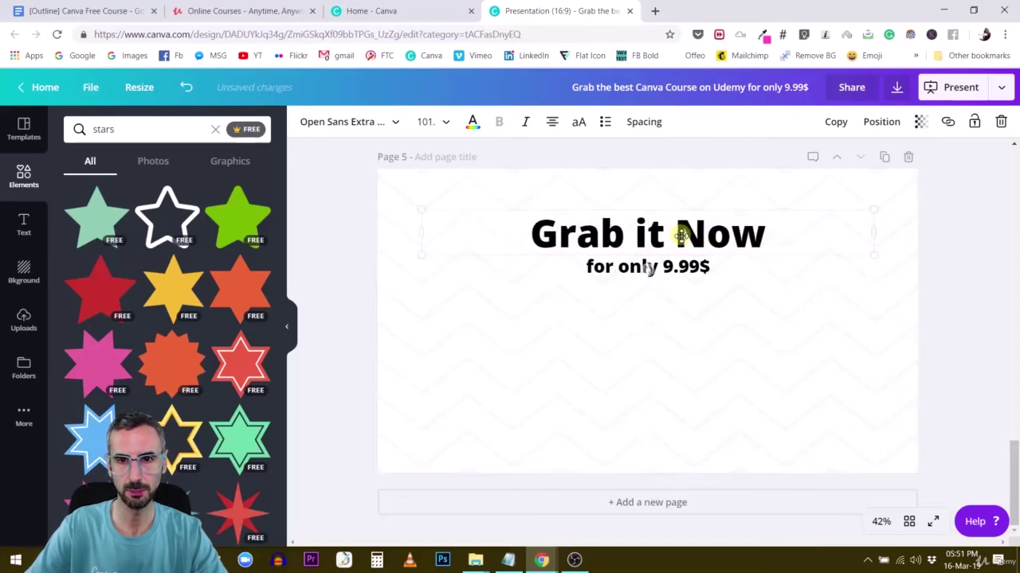
left_click(656, 330)
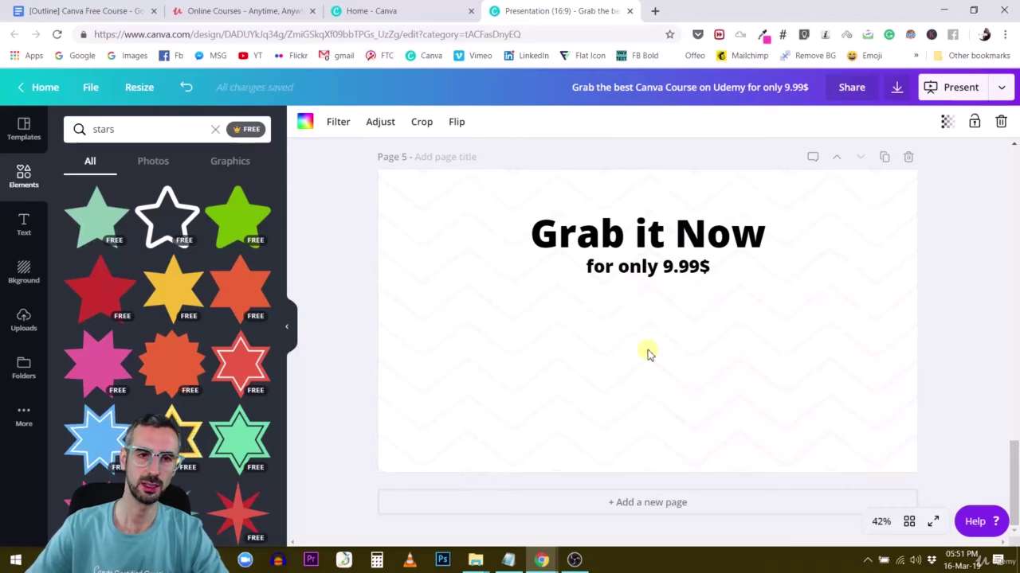
Copy the orange-to-pink gradient rectangle from the page 4 cover onto page 5 and shrink it into a centered bar beneath the price line
scroll(661, 362, "up", 2)
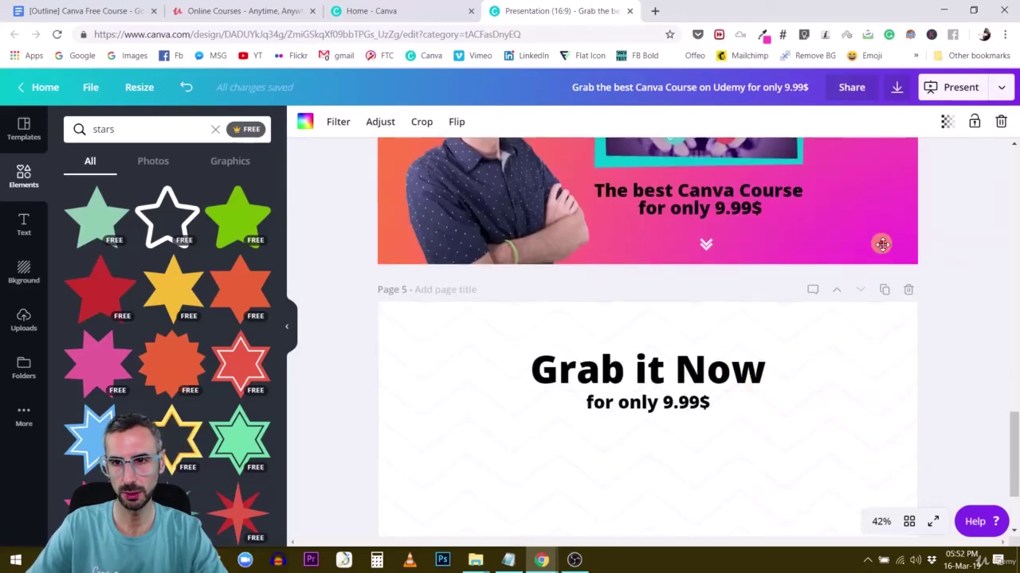
left_click(836, 122)
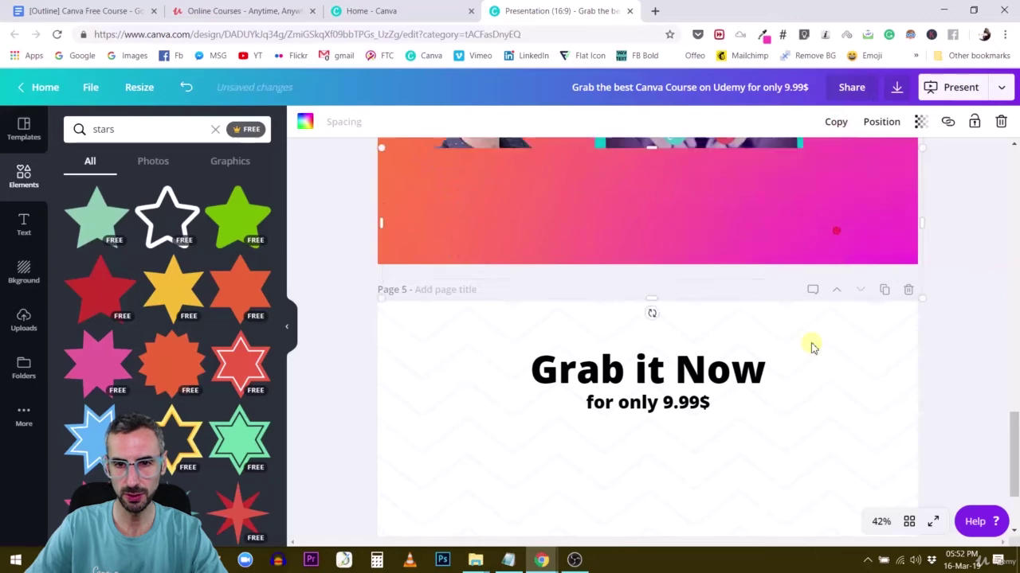
left_click_drag(796, 239, 667, 385)
left_click_drag(380, 369, 724, 365)
left_click_drag(890, 375, 805, 382)
left_click_drag(698, 444, 648, 317)
left_click(604, 416)
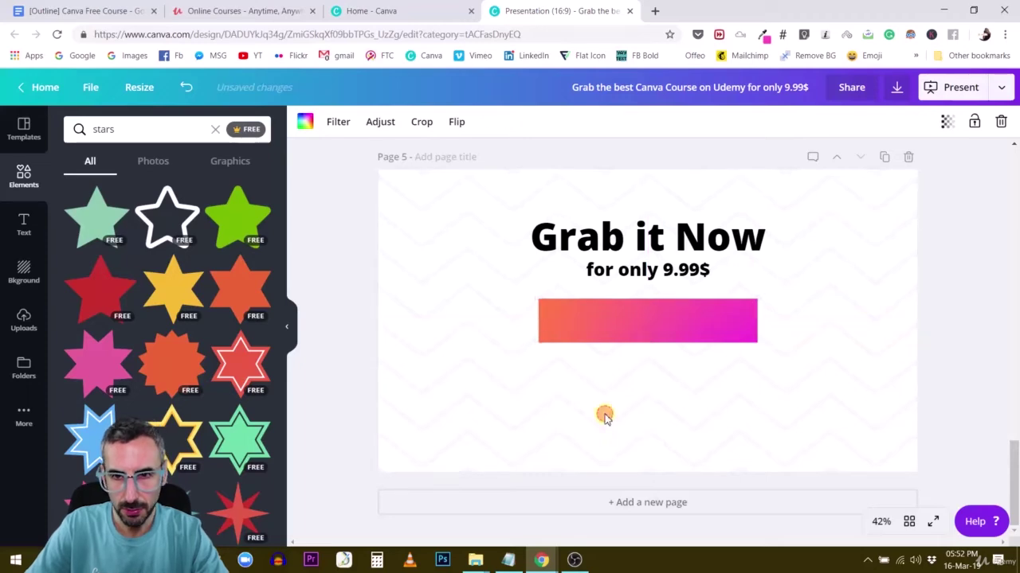
Narrow the "Grab it Now" text box to fit its text and center it horizontally on the page
left_click(443, 202)
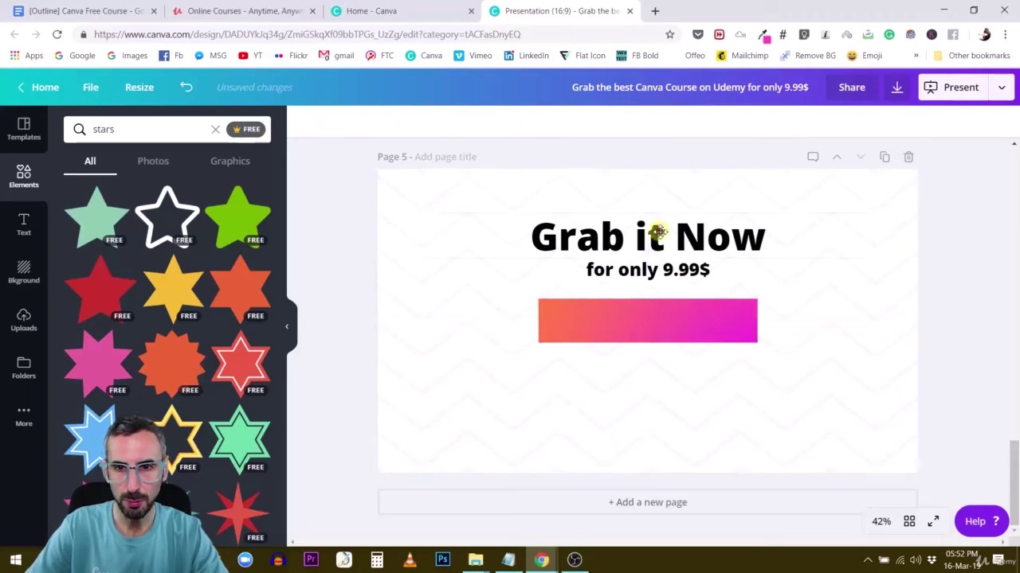
left_click(658, 231)
left_click_drag(421, 236, 637, 234)
left_click(881, 122)
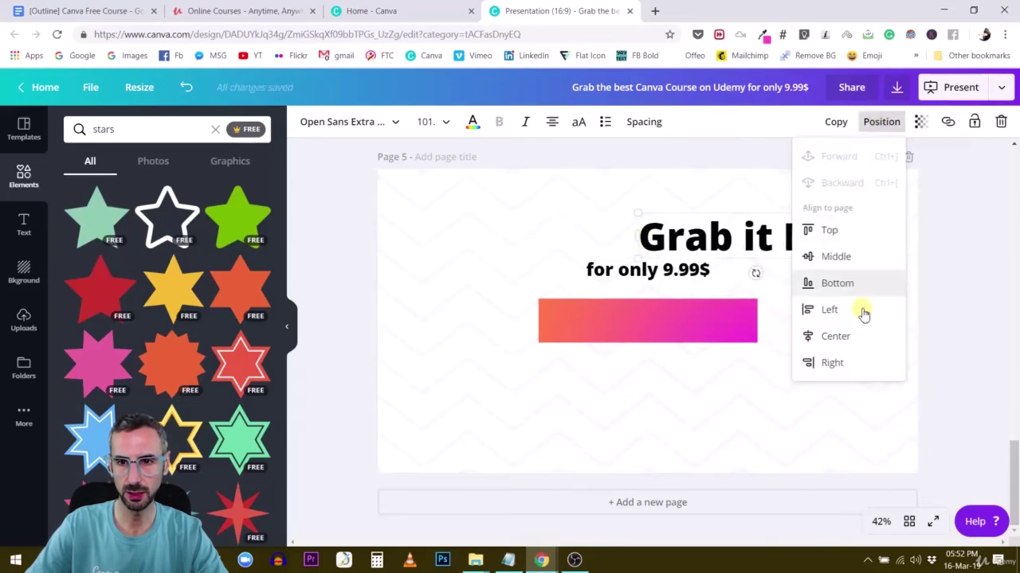
left_click(852, 338)
left_click(718, 406)
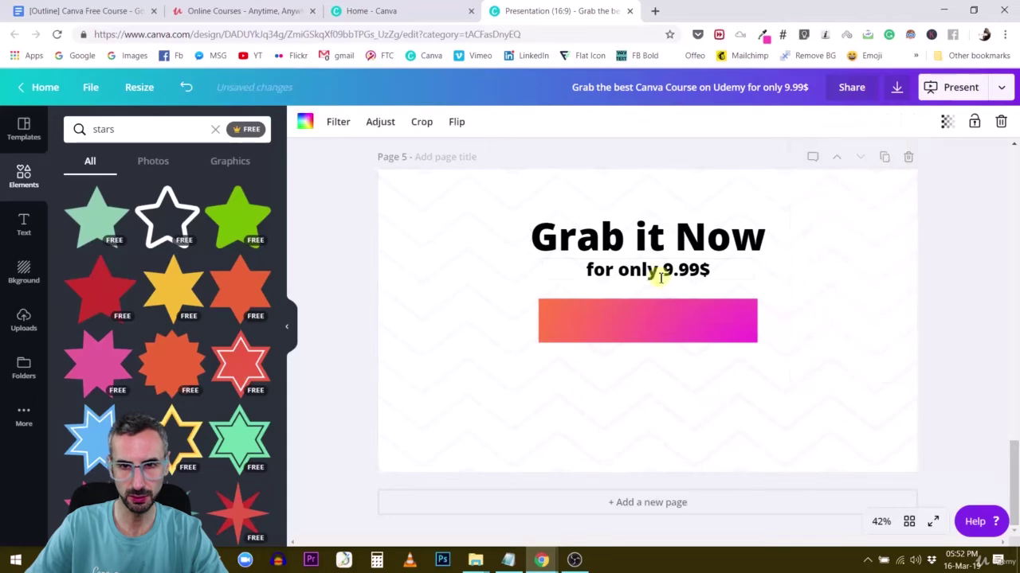
Narrow the "for only 9.99$" text box to fit its text and center it horizontally on the page
left_click(658, 271)
left_click_drag(756, 274, 666, 271)
left_click(882, 123)
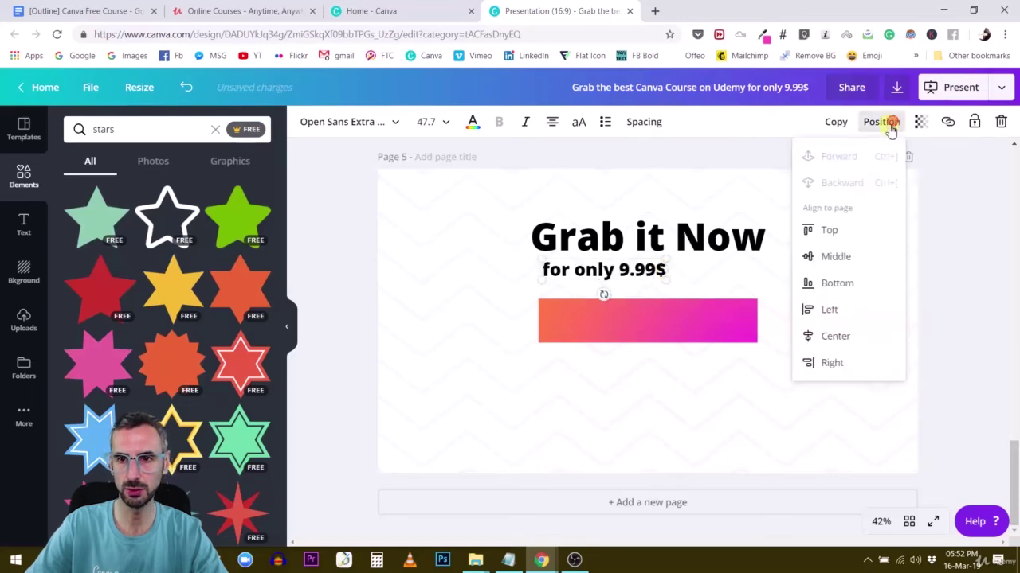
left_click(836, 336)
left_click(951, 256)
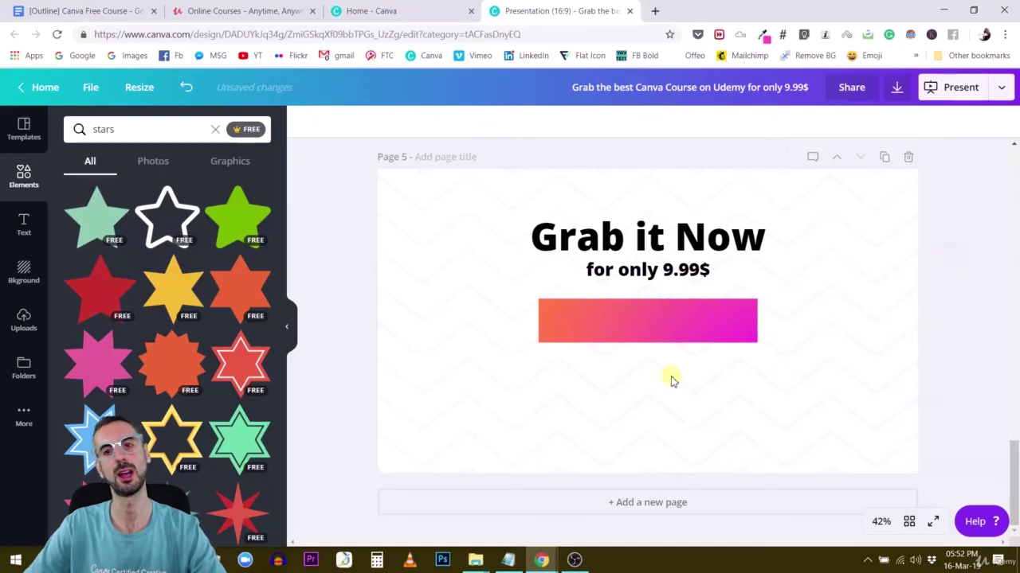
Move the heading, price line and gradient bar together down to the vertical middle of page 5
left_click_drag(443, 212, 787, 369)
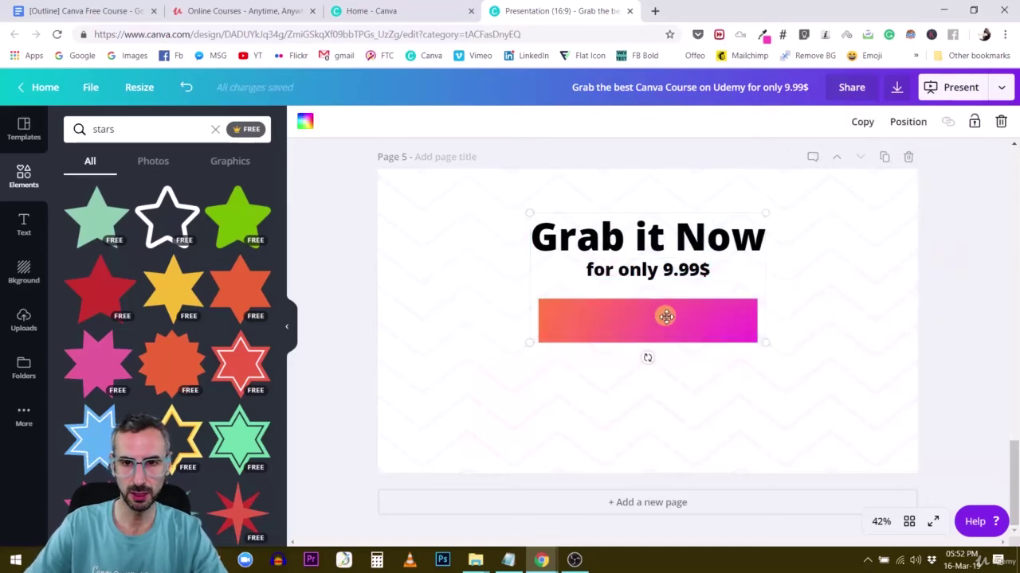
left_click_drag(666, 316, 666, 340)
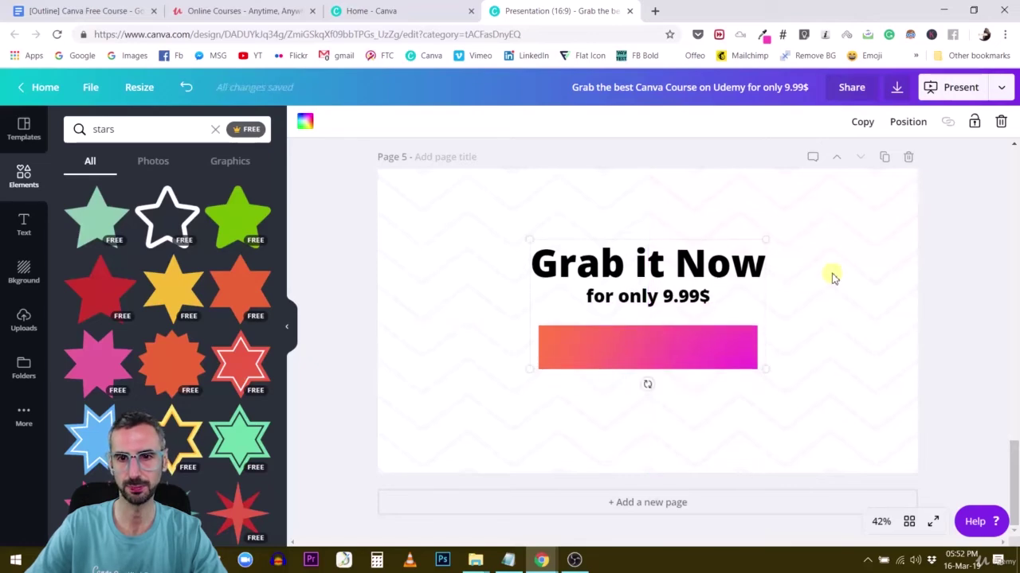
left_click(664, 360)
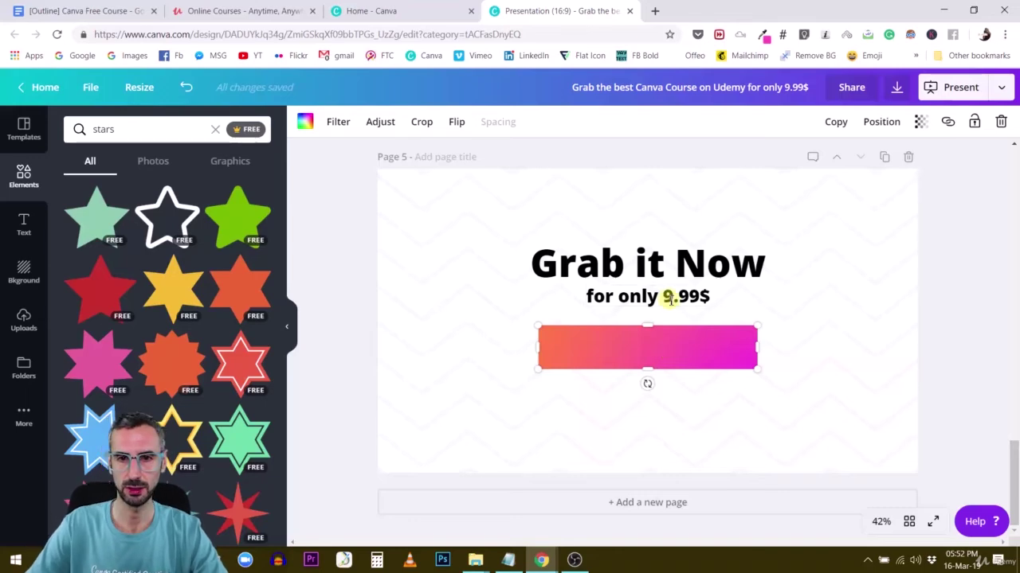
Place the "for only 9.99$" text in the middle of the gradient bar and bring it forward in front of the bar
left_click_drag(669, 298, 669, 357)
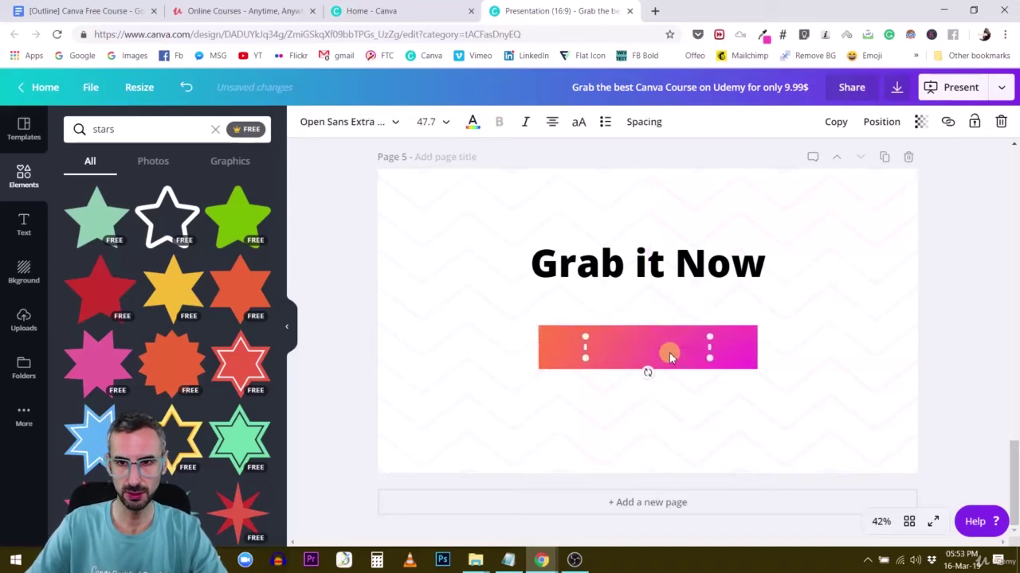
left_click(882, 122)
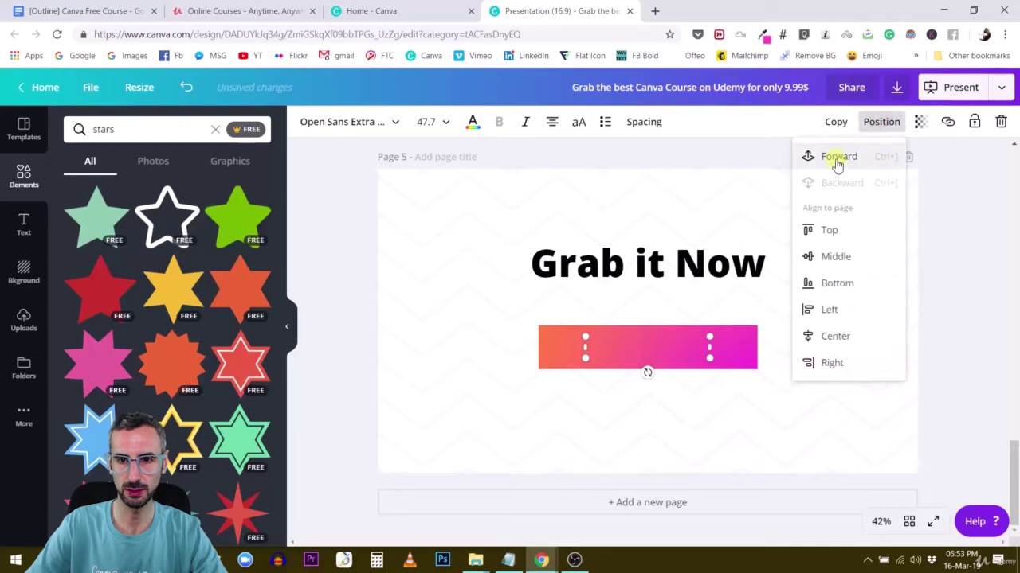
left_click(838, 159)
left_click(964, 262)
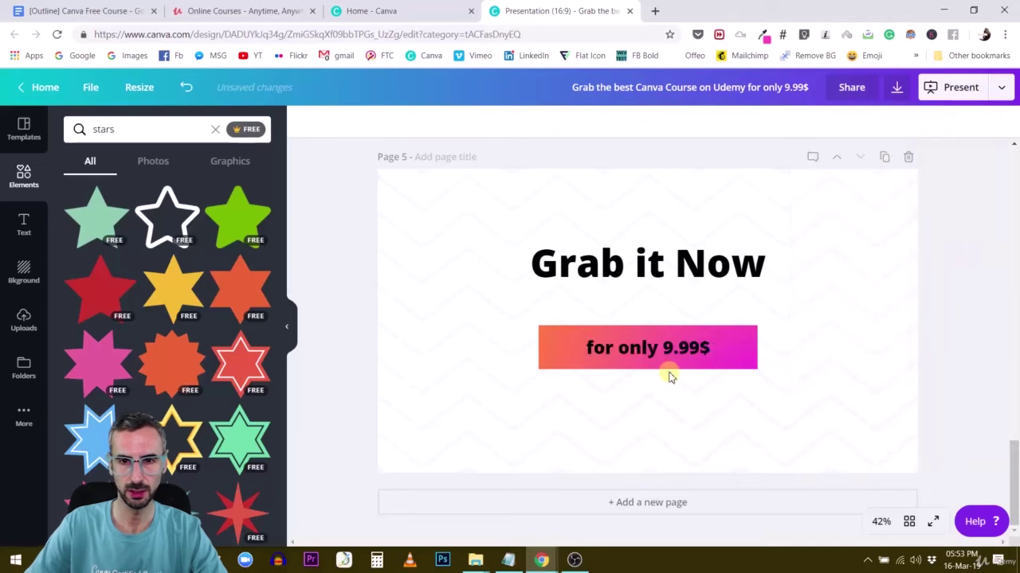
Color the "for only 9.99$" text on the gradient bar white
left_click(644, 365)
left_click(474, 122)
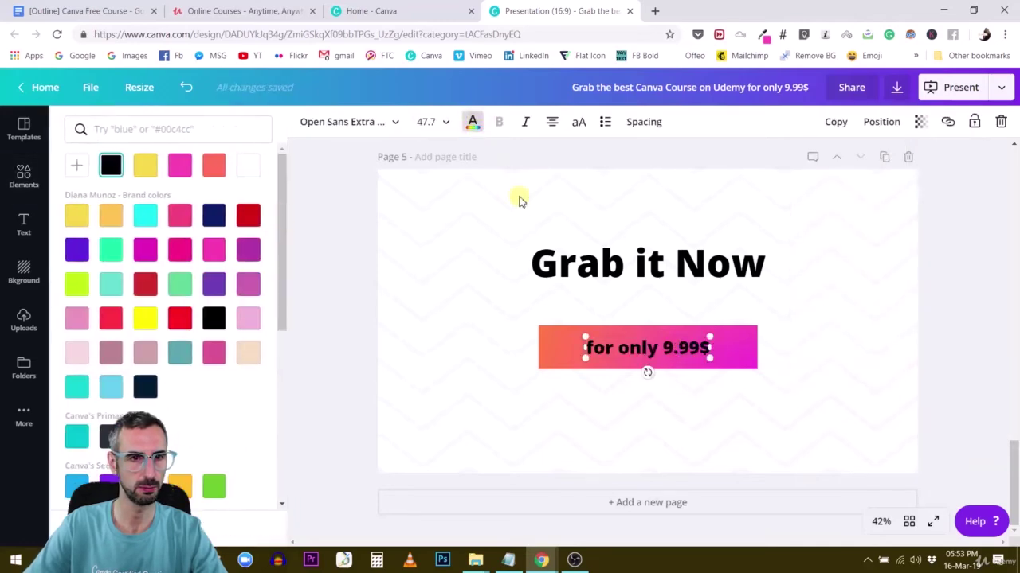
left_click(247, 165)
left_click(947, 267)
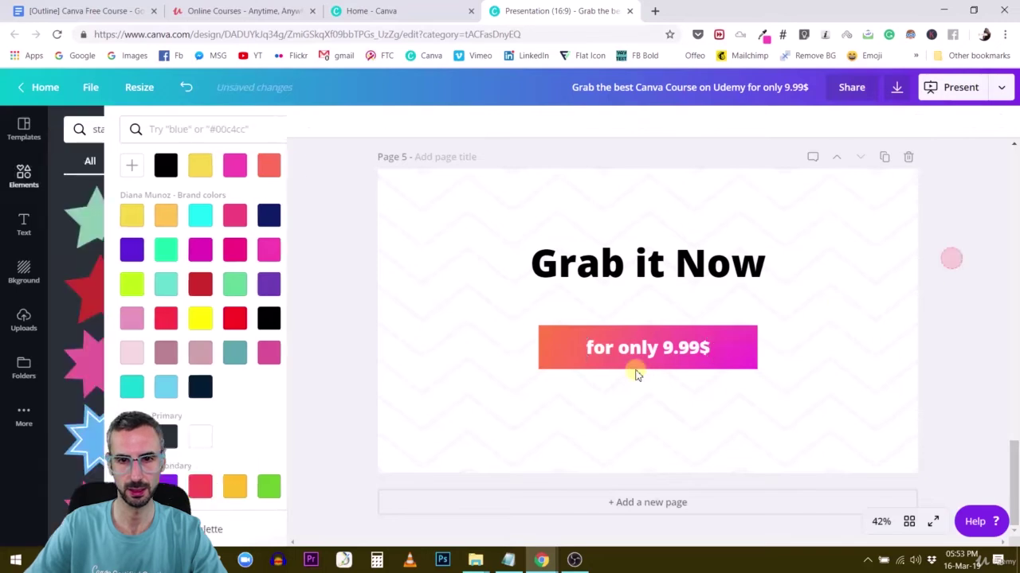
Move the gradient bar and its price text together closer to the heading, leaving a small gap beneath it
left_click_drag(444, 330, 737, 322)
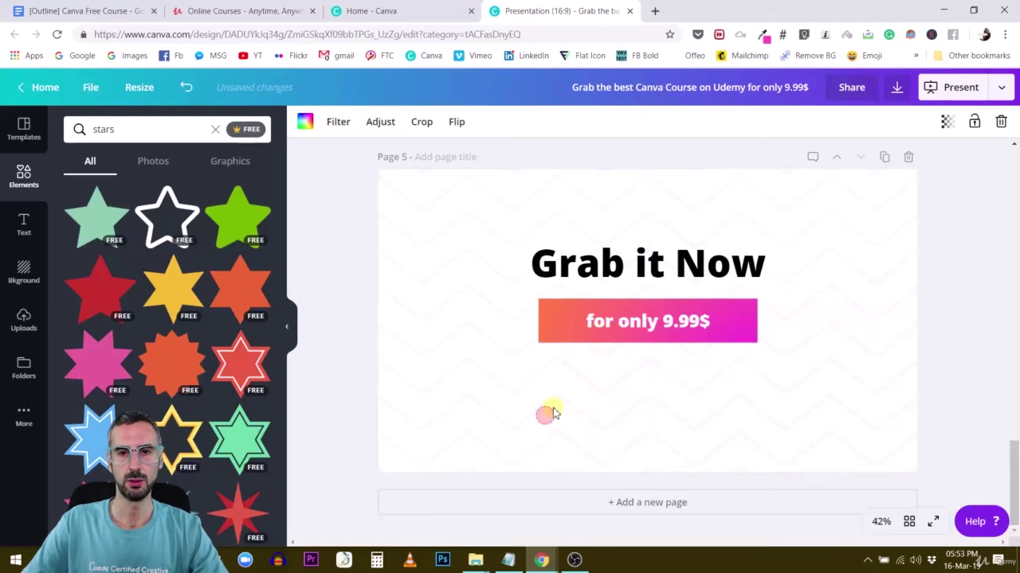
scroll(557, 342, "up", 1)
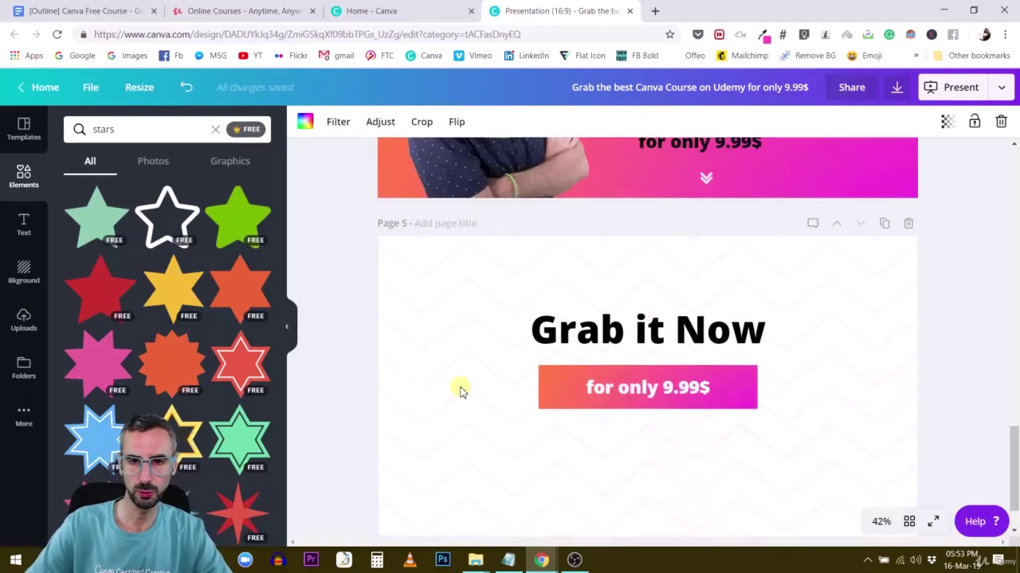
left_click_drag(456, 386, 709, 420)
left_click_drag(664, 387, 668, 400)
Enlarge the "Grab it Now" heading to a font size of about 137 and recenter it above the price bar
left_click(658, 334)
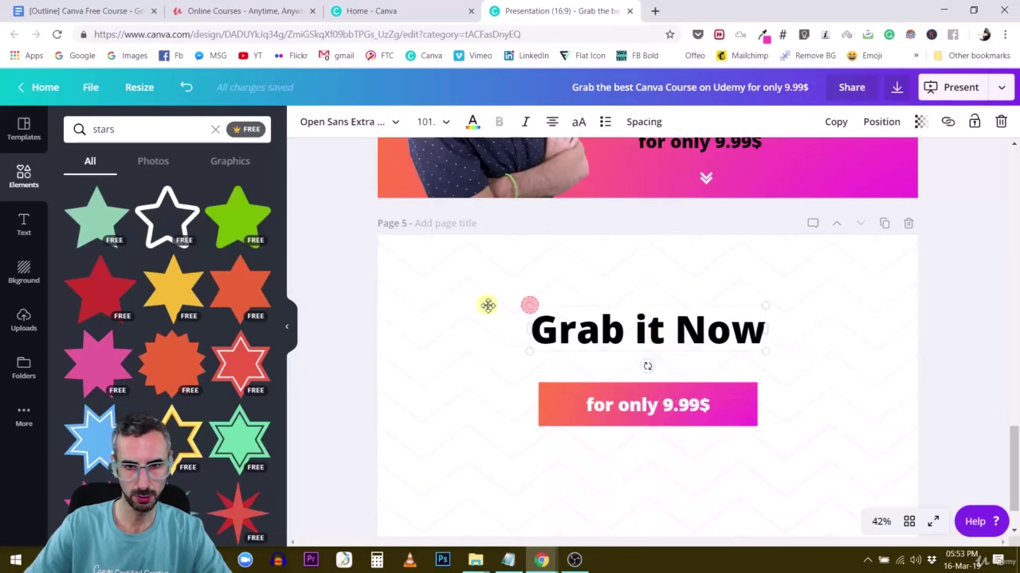
left_click_drag(488, 305, 448, 291)
left_click_drag(562, 319, 705, 334)
left_click(741, 261)
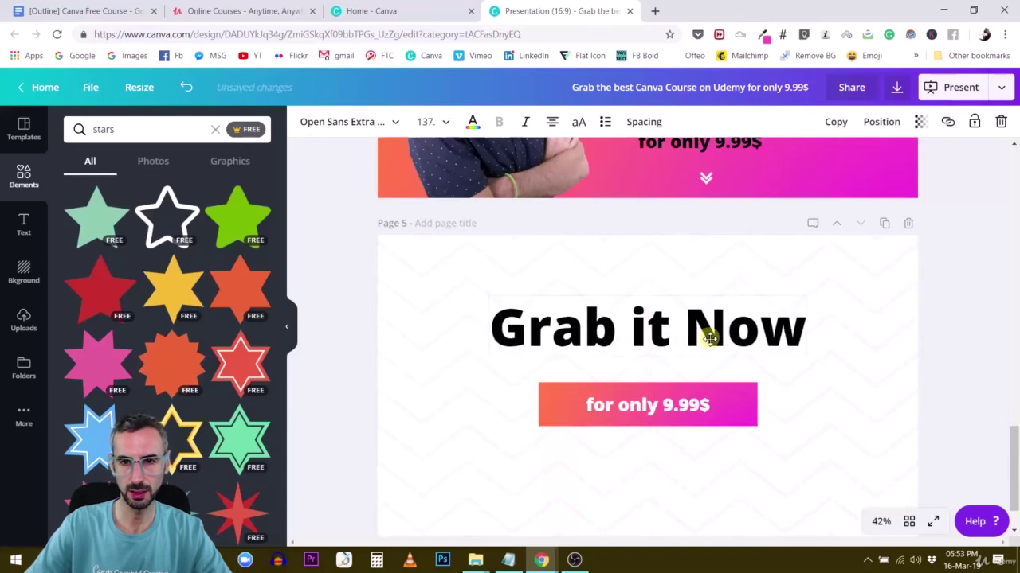
scroll(720, 387, "down", 2)
left_click(498, 215)
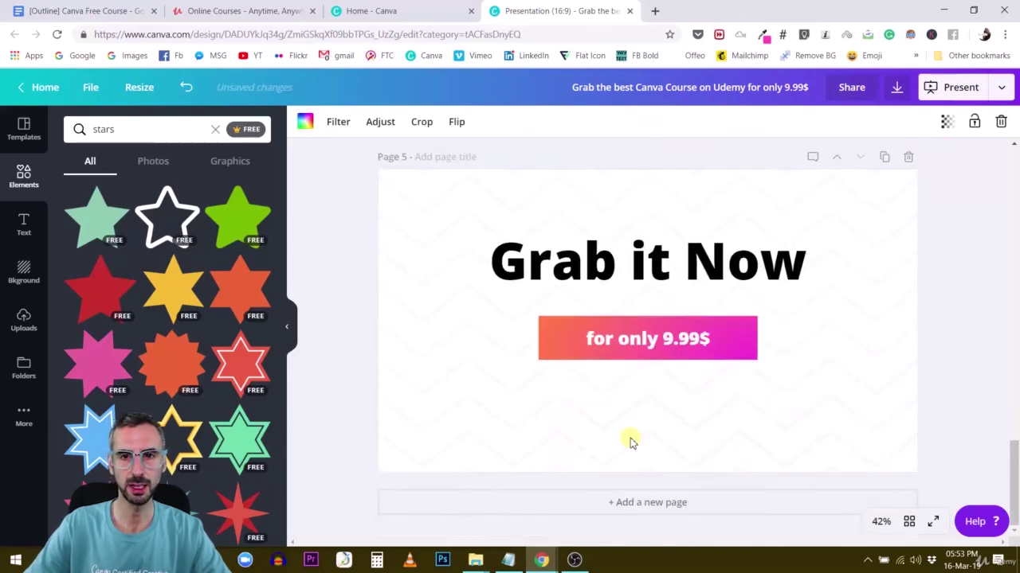
Look back over the page 3 testimonial and return to the cover and call-to-action pages
scroll(630, 442, "up", 8)
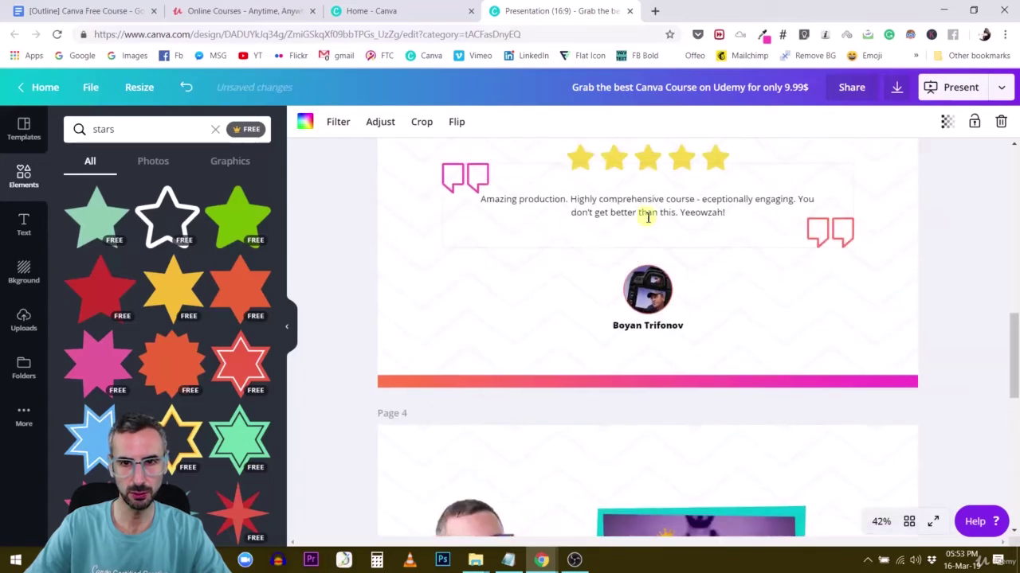
left_click(647, 214)
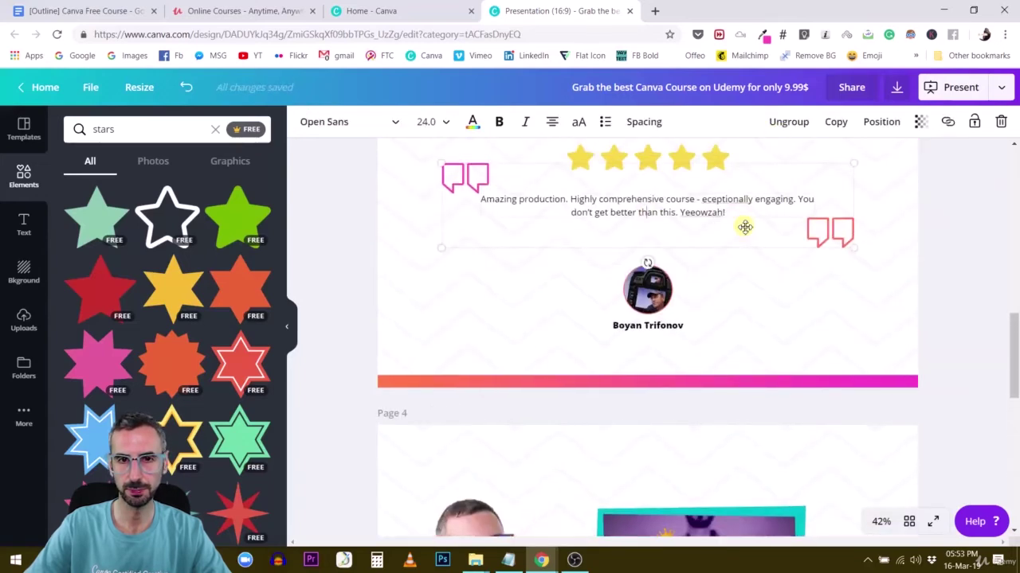
scroll(733, 275, "down", 8)
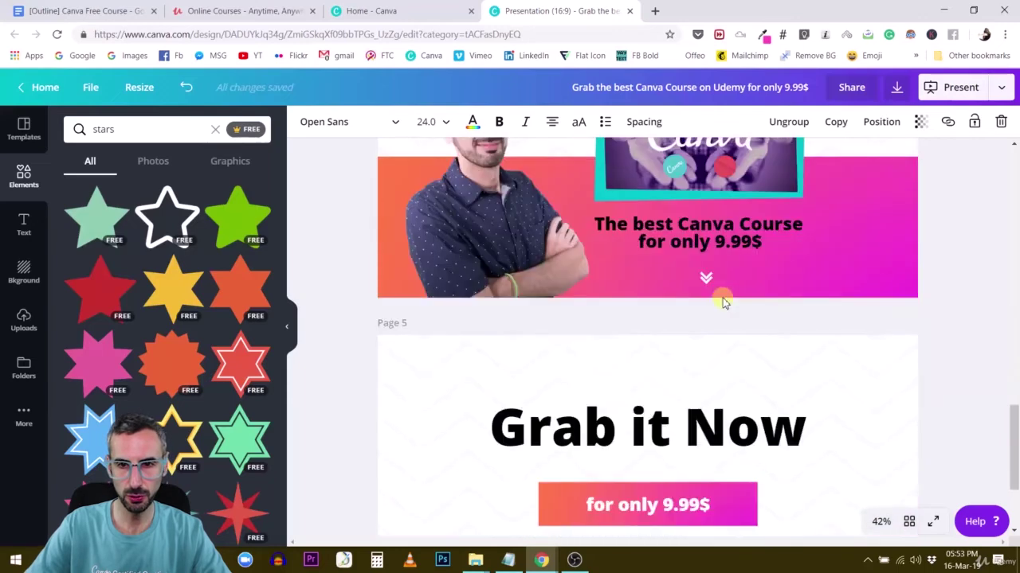
Add the text "The Cheapest you'll ever find on Udemy" below the price bar and widen its box to fit one line
left_click(694, 407)
key("t")
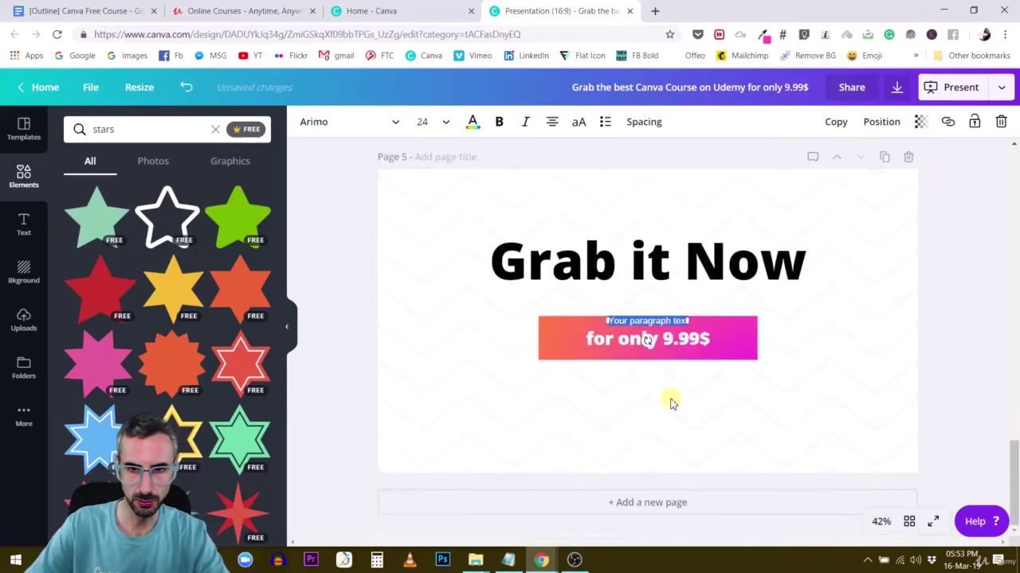
left_click_drag(651, 321, 646, 387)
triple_click(647, 385)
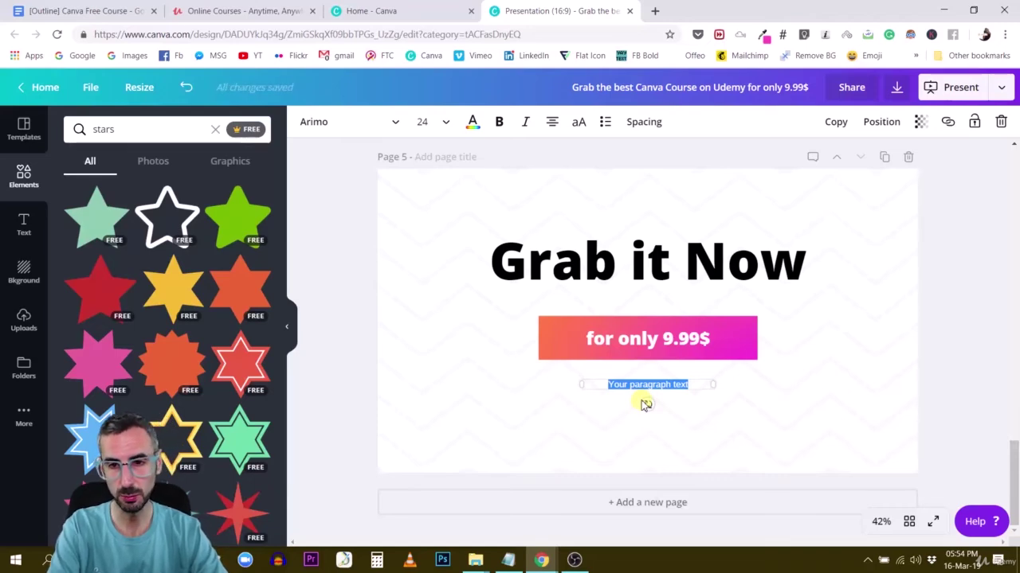
type("The Cheapest you'll ever")
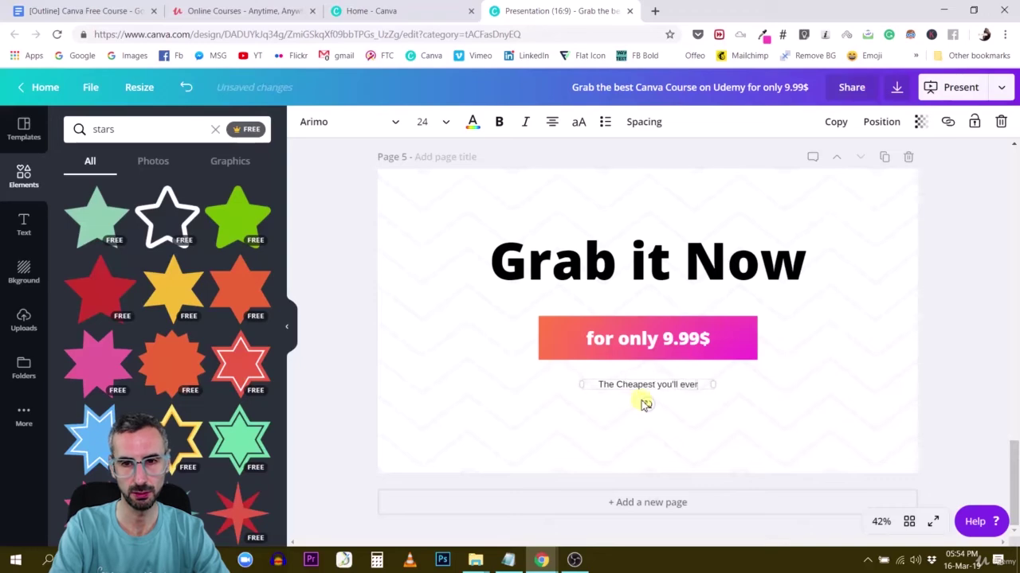
type("on Udemy")
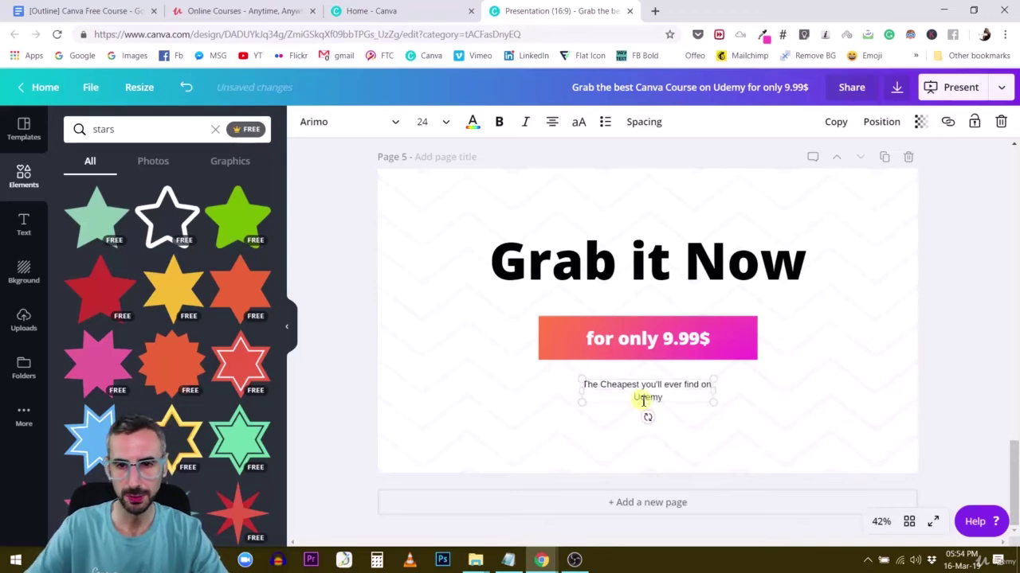
left_click_drag(714, 390, 748, 387)
left_click(786, 375)
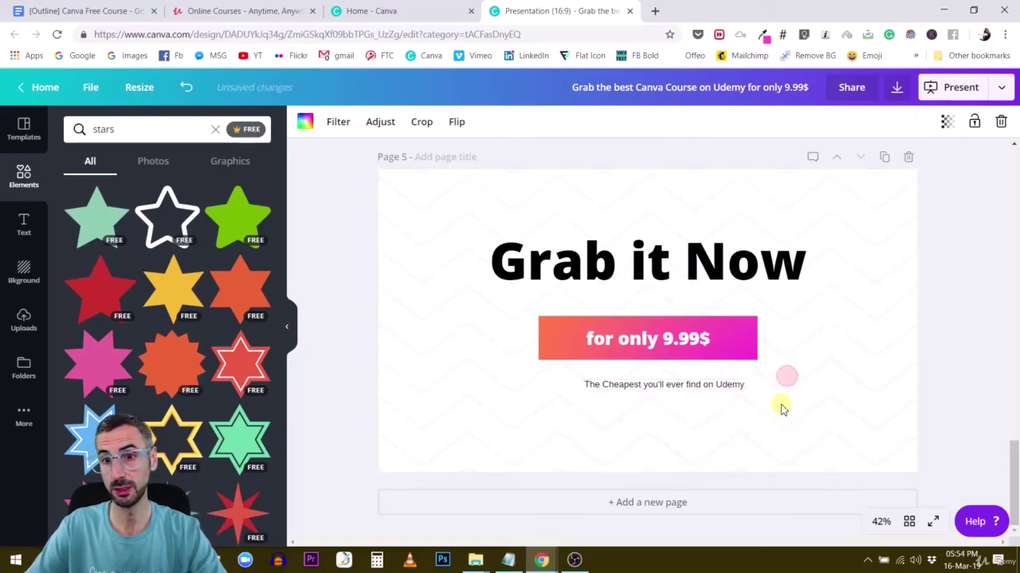
Enclose the small line under the price bar in parentheses and center it horizontally on the page
left_click(660, 385)
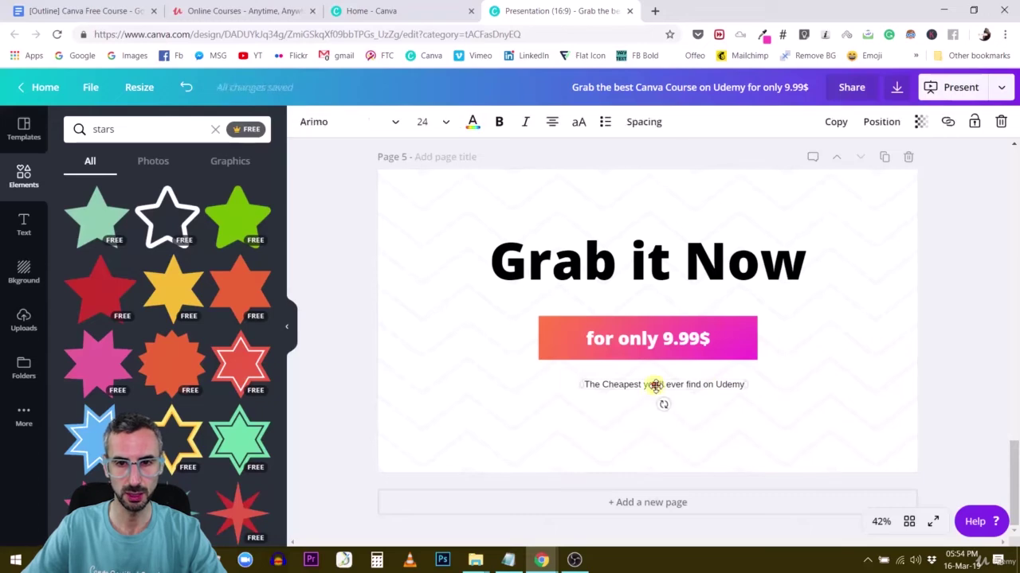
left_click(574, 382)
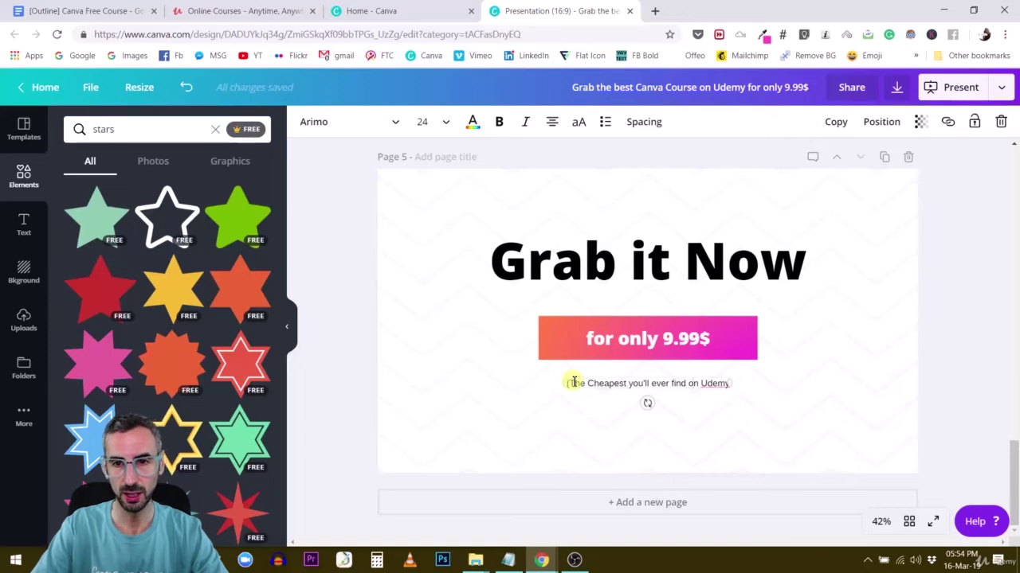
left_click(880, 121)
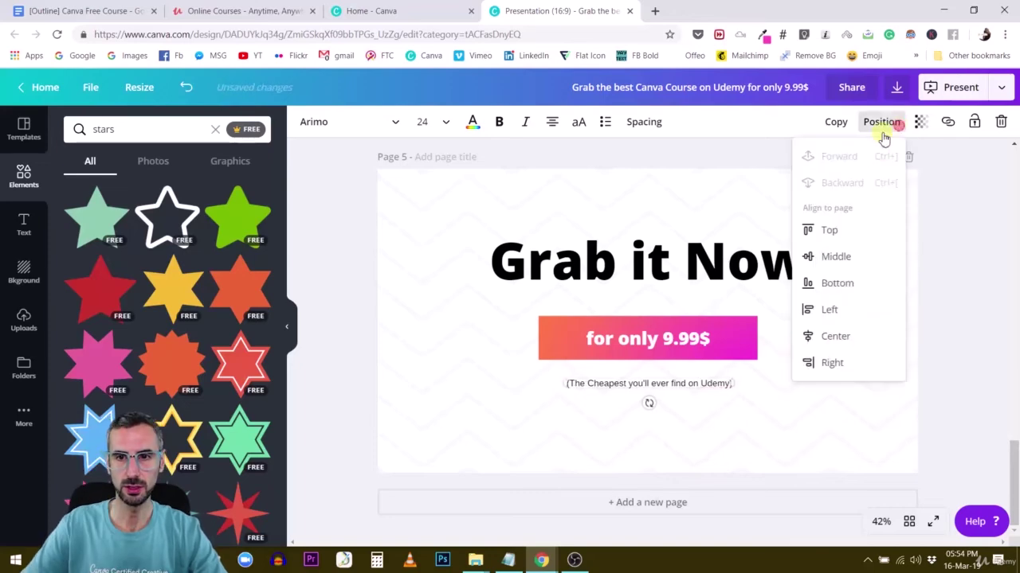
left_click(835, 336)
left_click(735, 411)
scroll(732, 443, "up", 1)
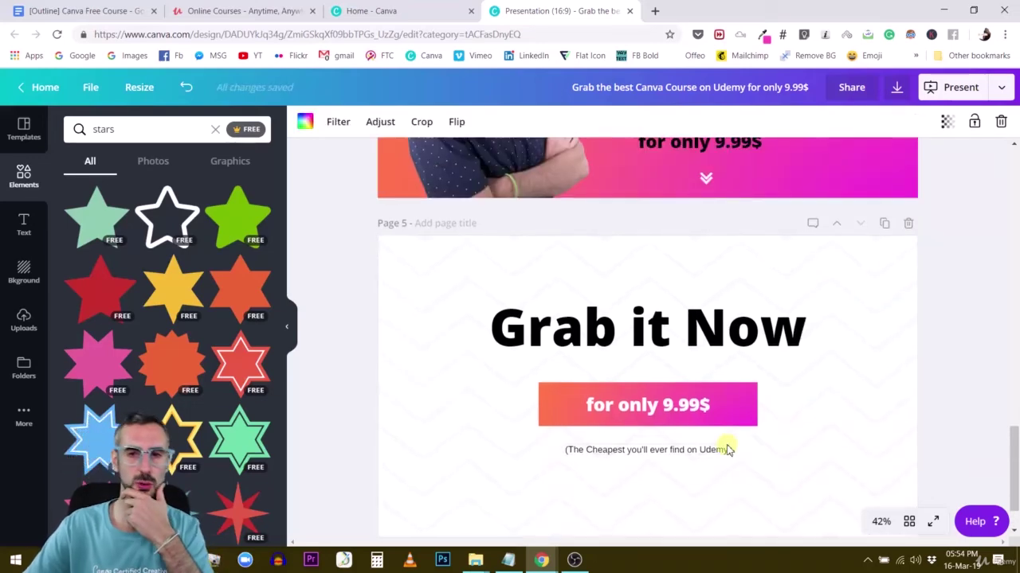
left_click(738, 404)
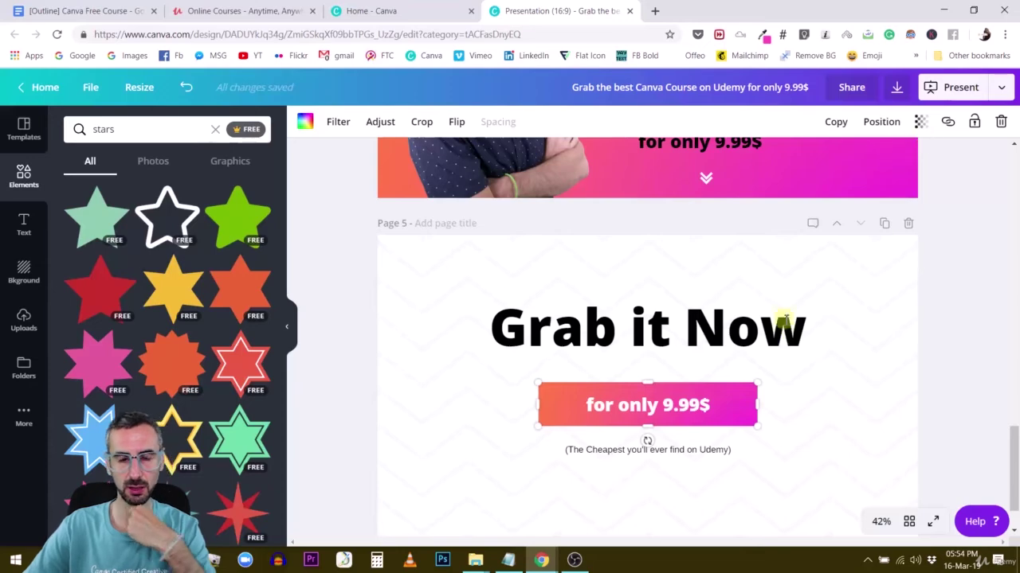
scroll(567, 442, "down", 1)
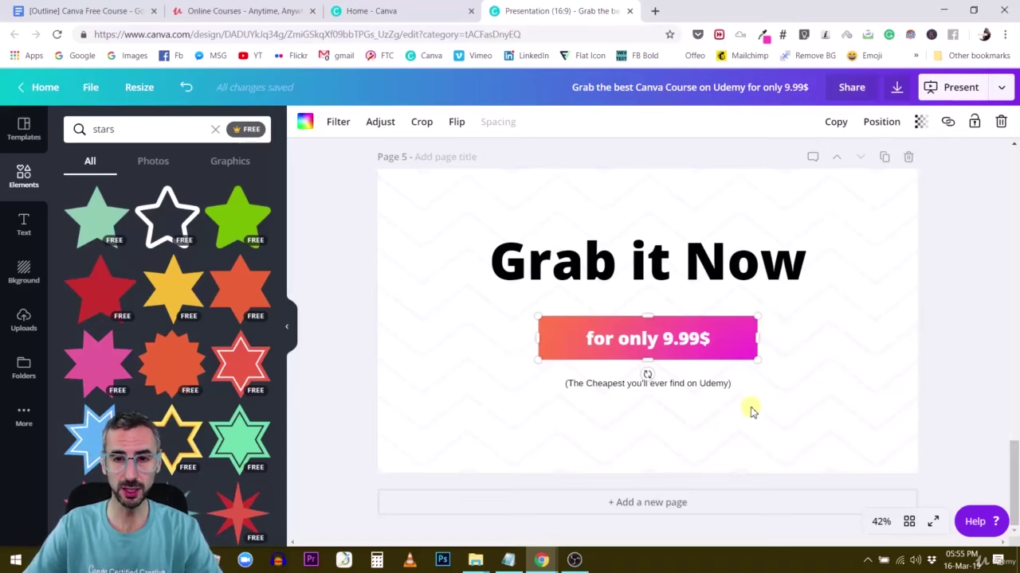
scroll(694, 367, "up", 3)
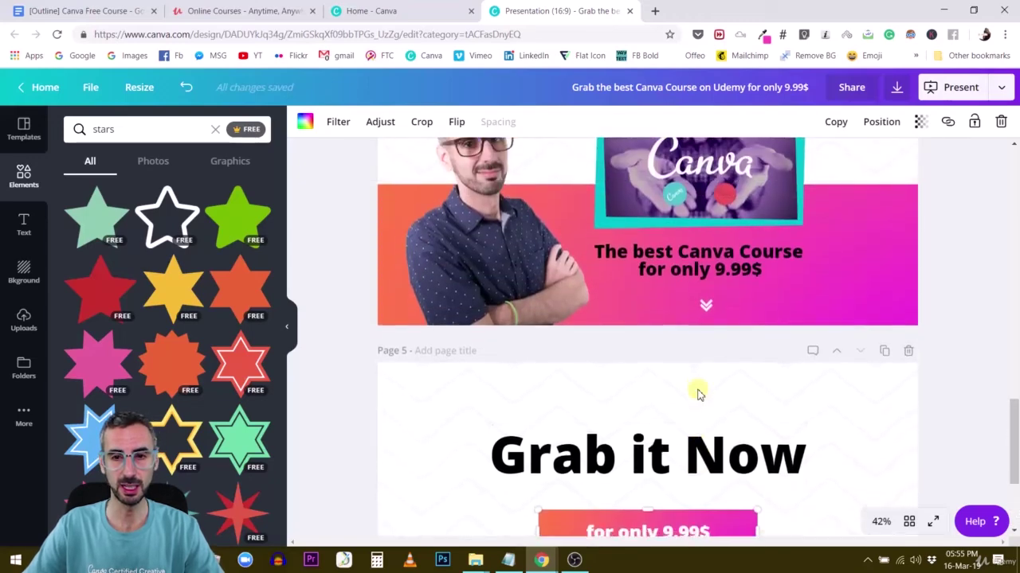
scroll(698, 390, "down", 3)
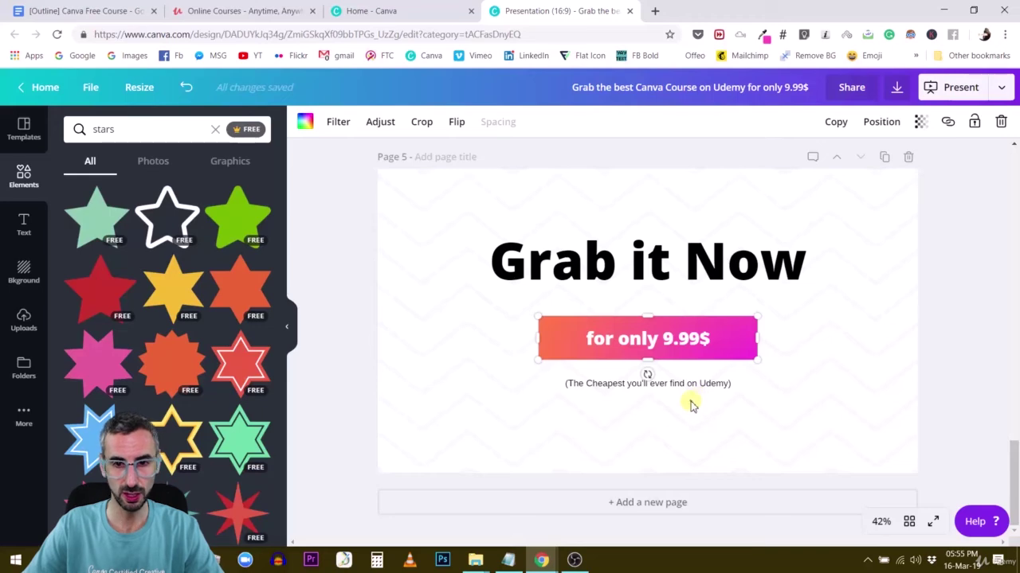
left_click(692, 407)
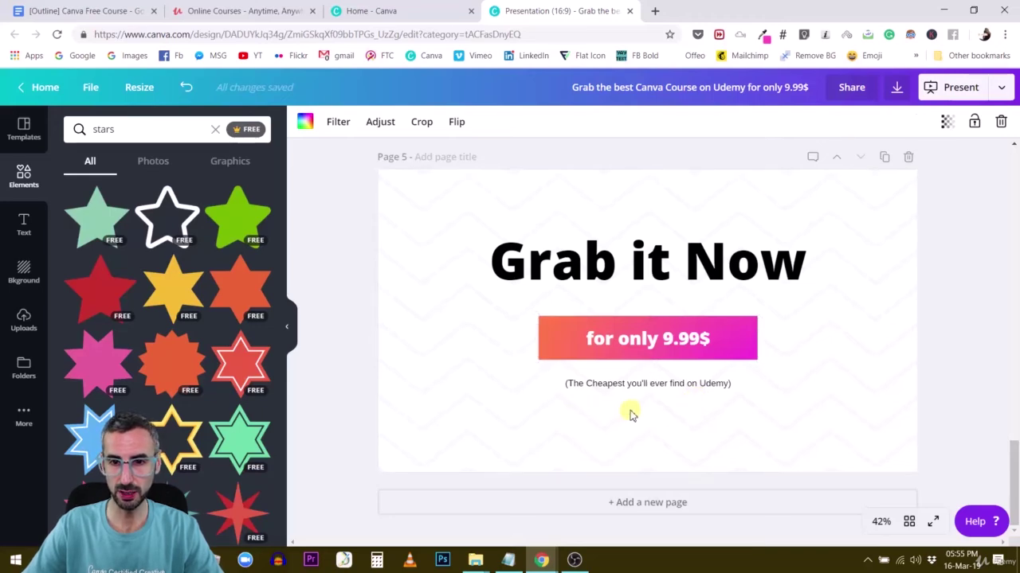
scroll(629, 420, "up", 2)
scroll(628, 422, "down", 2)
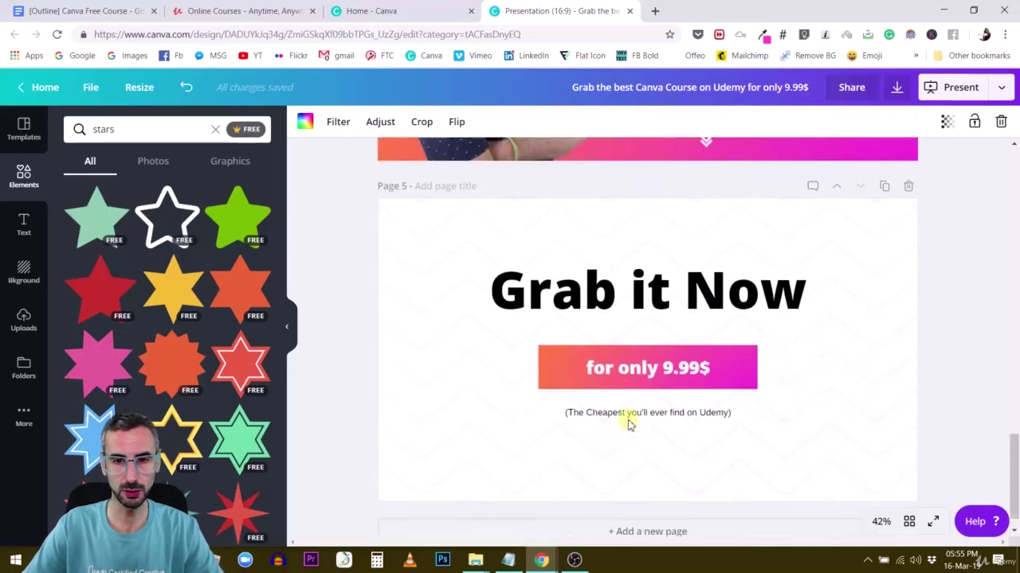
Copy the Udemy coupon URL from the open Notepad note and apply it as the link of the gradient bar
left_click(540, 339)
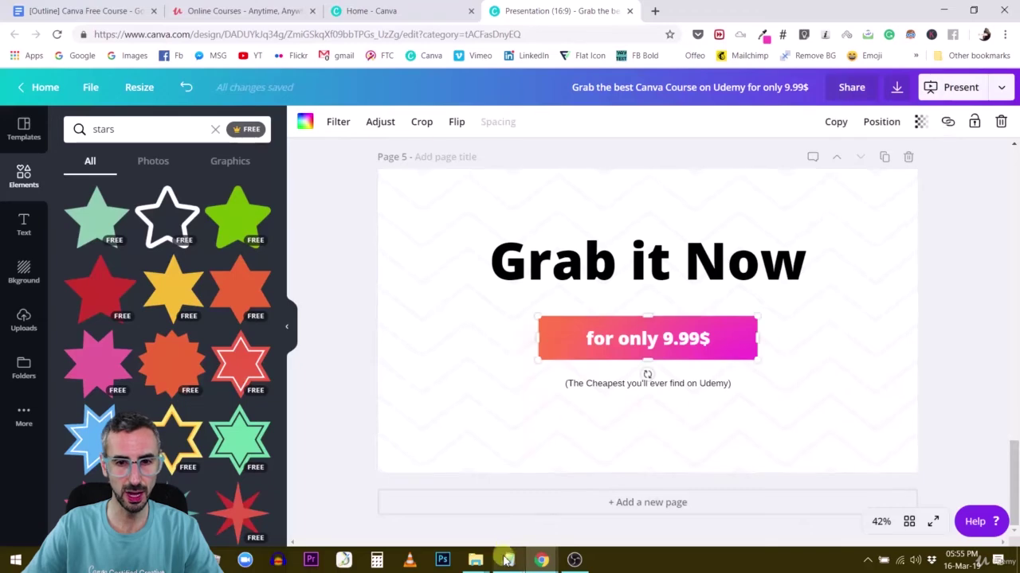
left_click(508, 560)
left_click_drag(819, 98, 271, 118)
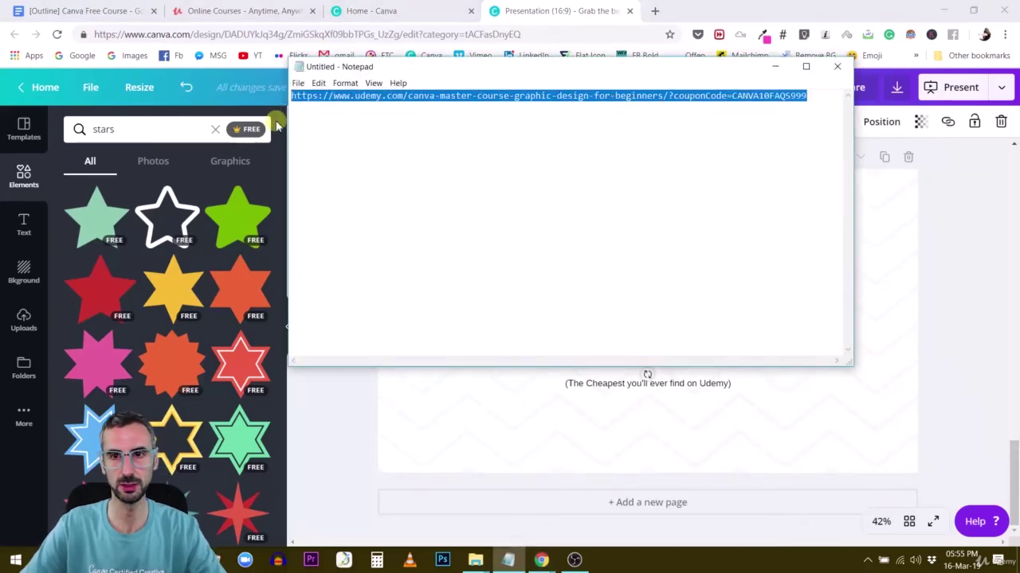
left_click(775, 69)
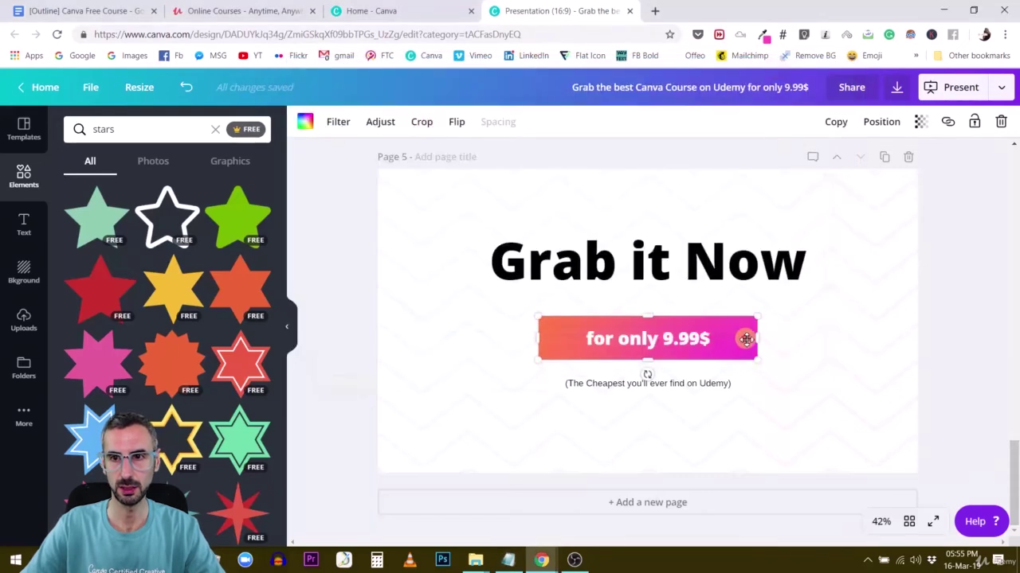
left_click(948, 123)
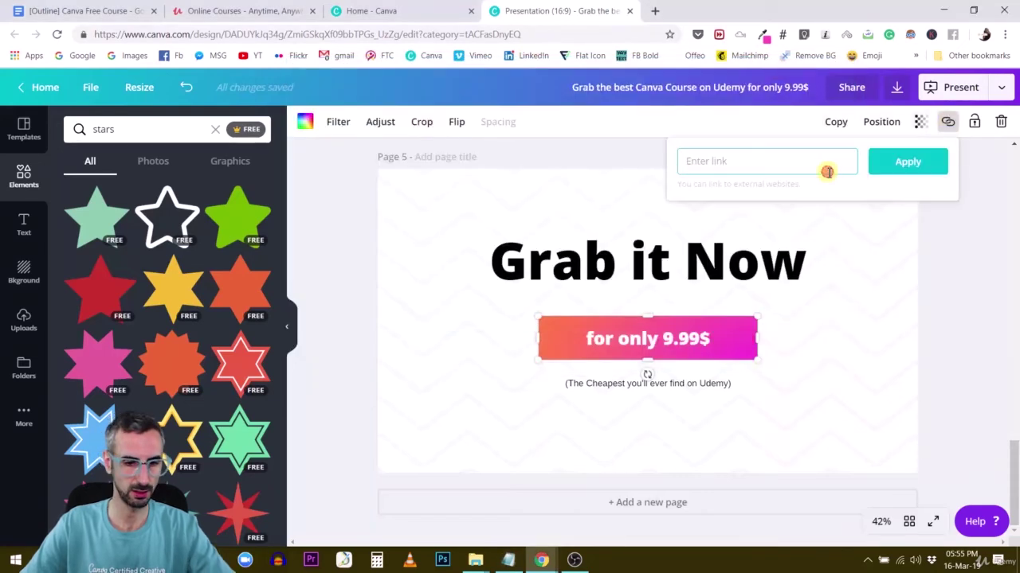
key("ctrl+v")
left_click(928, 162)
left_click(841, 372)
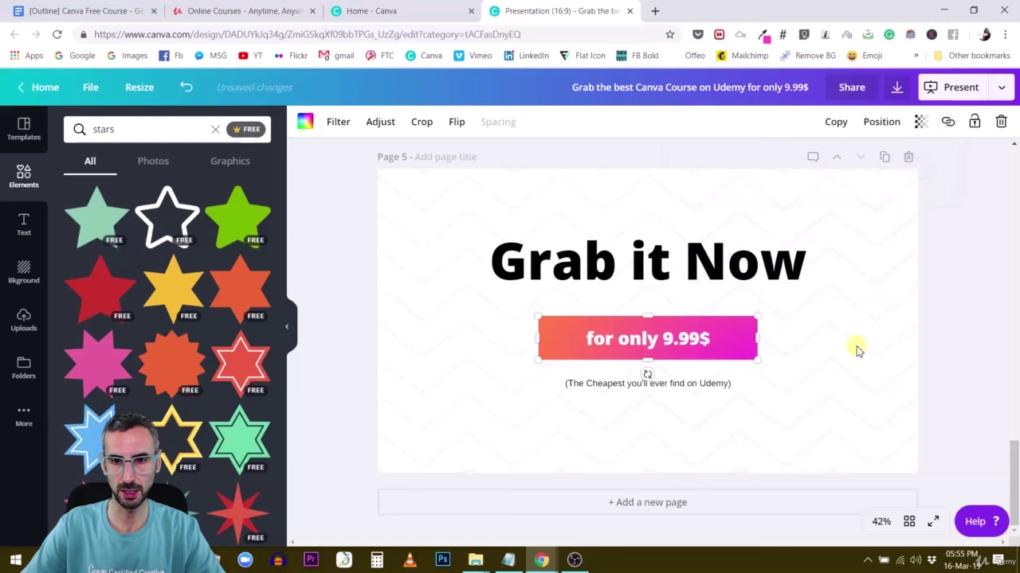
Apply the same Udemy coupon URL as the link of the "for only 9.99$" text
left_click(690, 338)
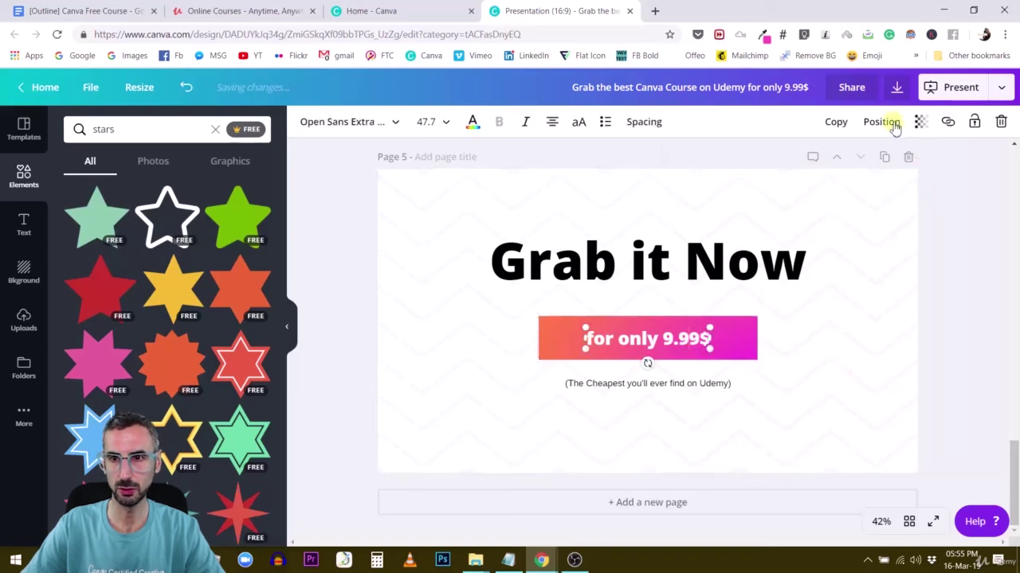
left_click(946, 122)
key("ctrl+v")
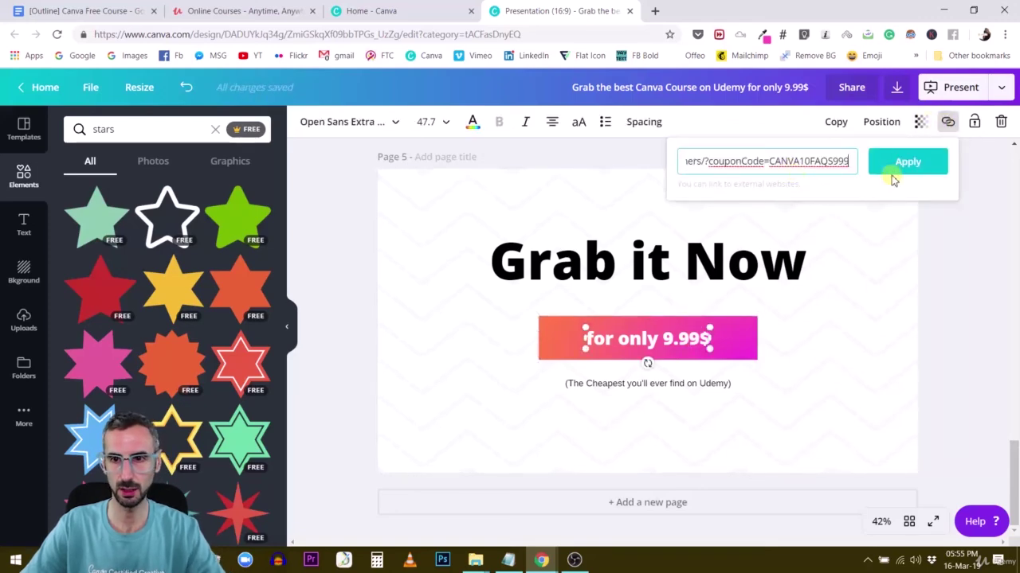
left_click(913, 169)
left_click(873, 362)
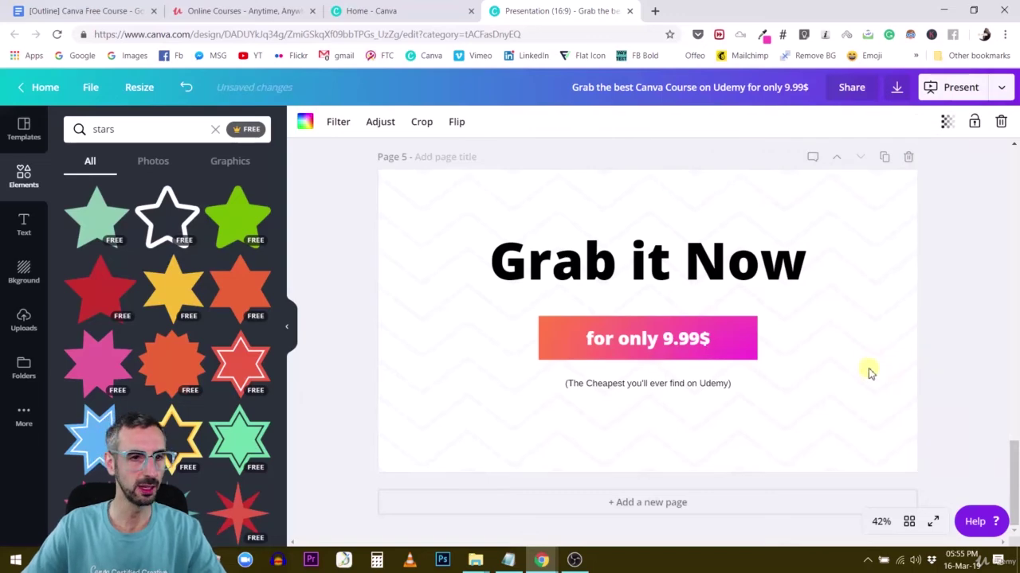
Move the cover page with the course picture up to the first position in the presentation
left_click(22, 365)
scroll(606, 330, "up", 10)
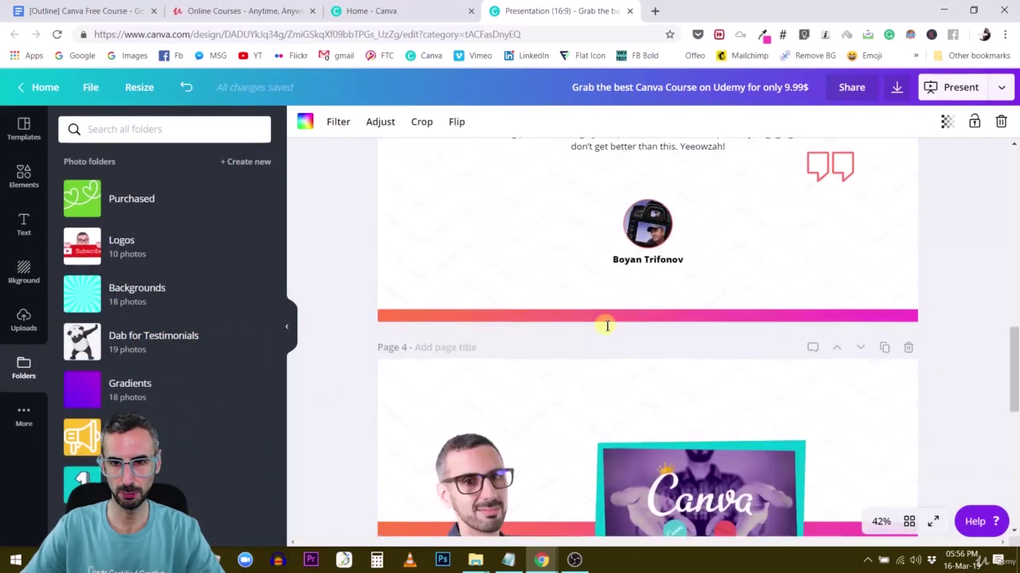
scroll(844, 359, "down", 5)
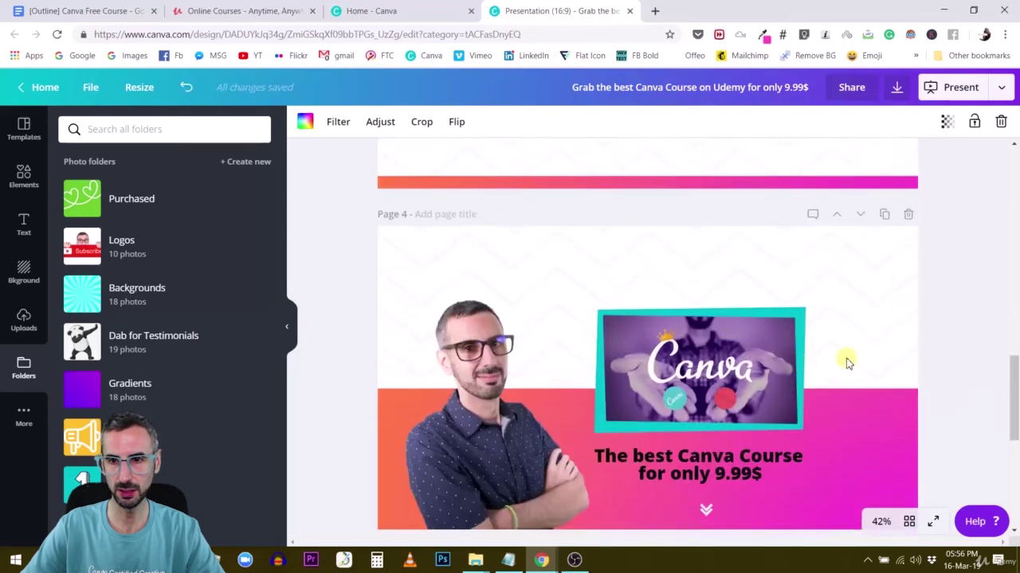
left_click(837, 217)
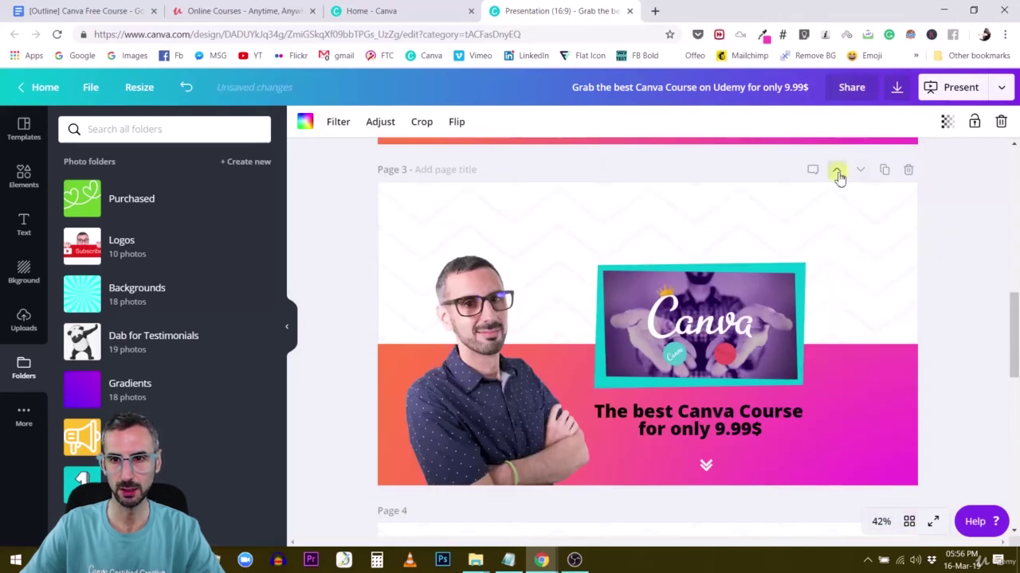
left_click(838, 175)
left_click(837, 172)
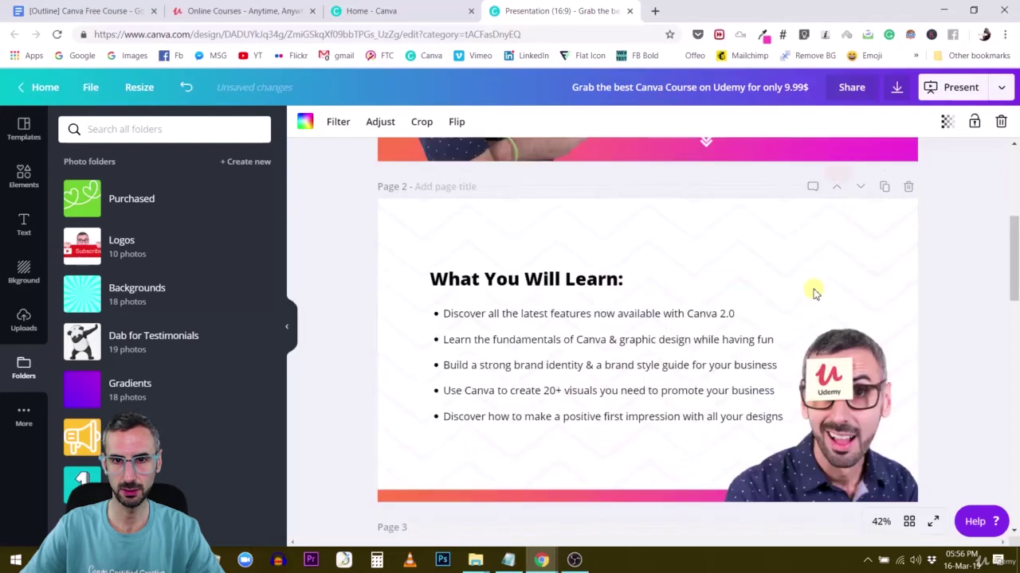
Return to the "Grab it Now" page and search the folders for "click"
scroll(814, 295, "down", 10)
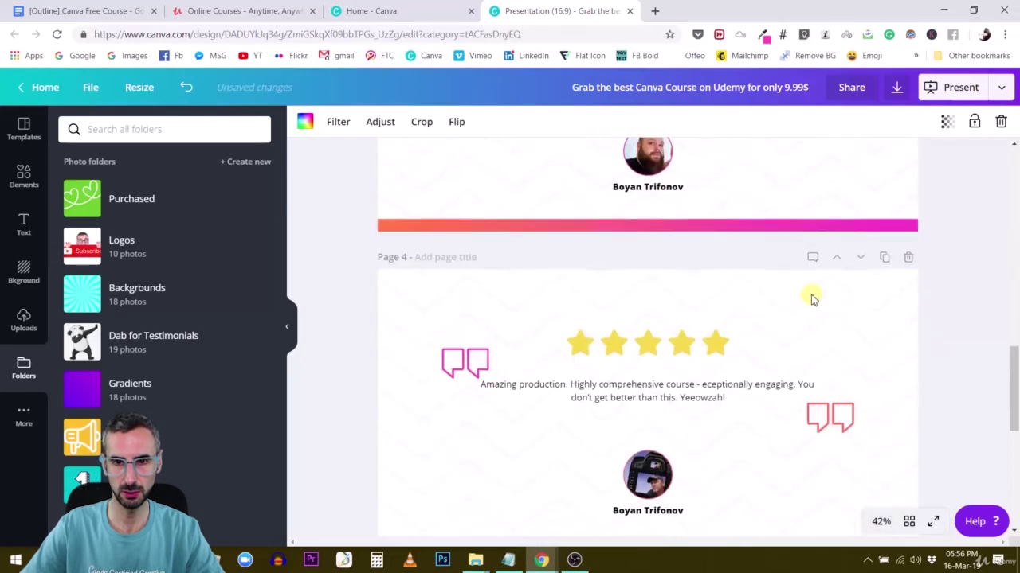
scroll(811, 297, "down", 5)
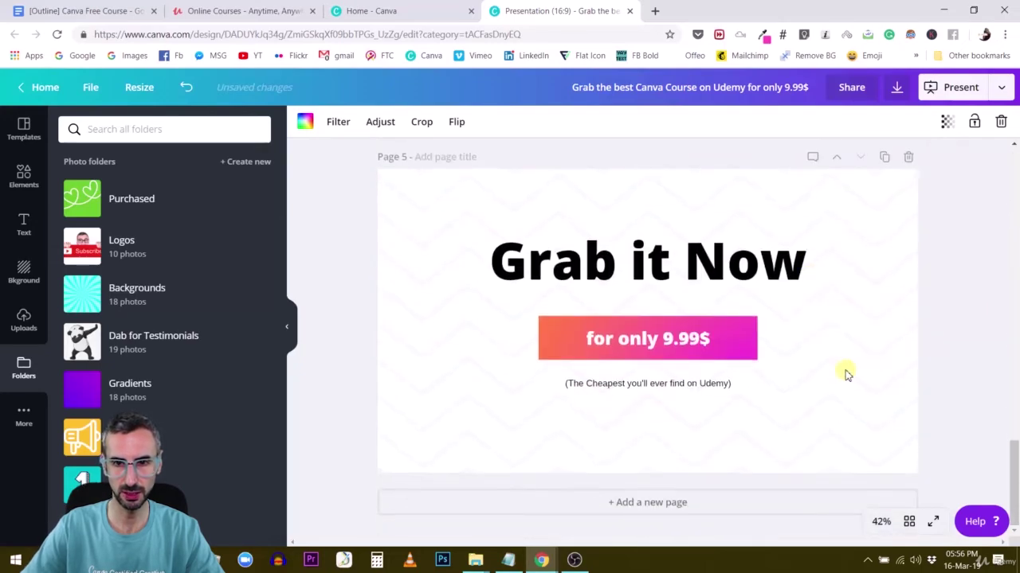
left_click(105, 129)
type("click")
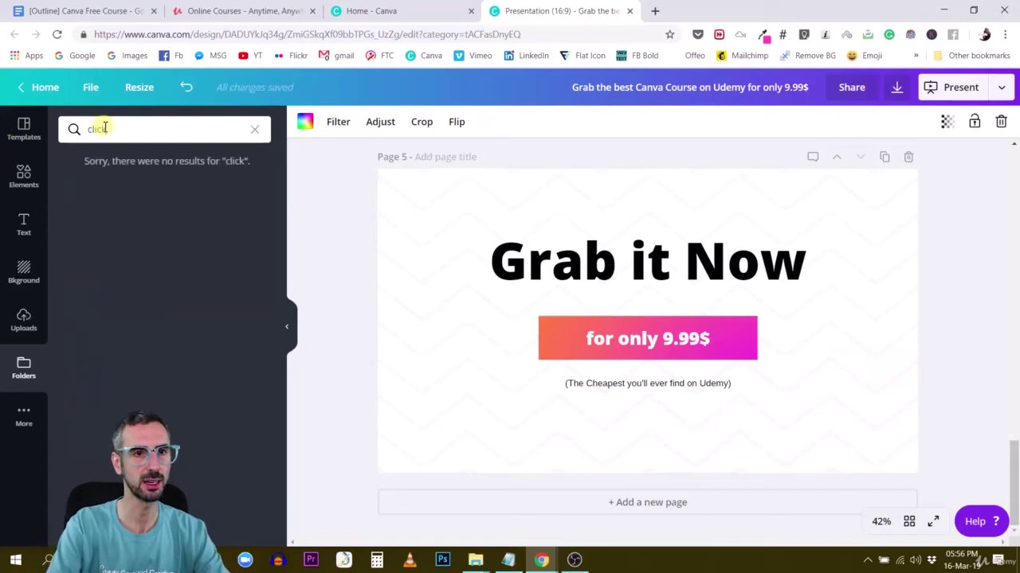
Add the tilted white pointing-hand graphic from an elements search for "click" and shrink it onto the price bar's lower-right corner
left_click(24, 177)
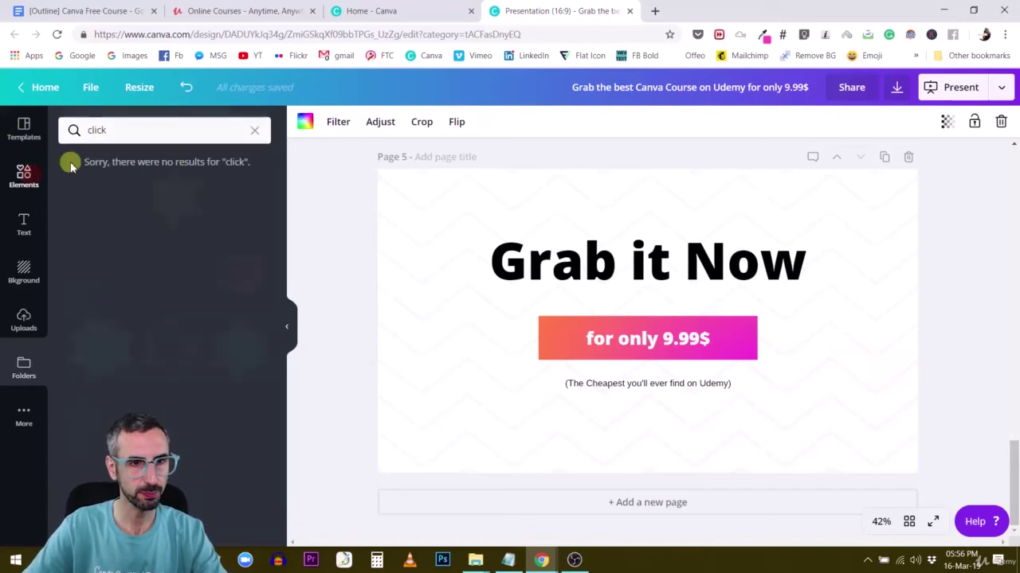
left_click(125, 137)
type("c")
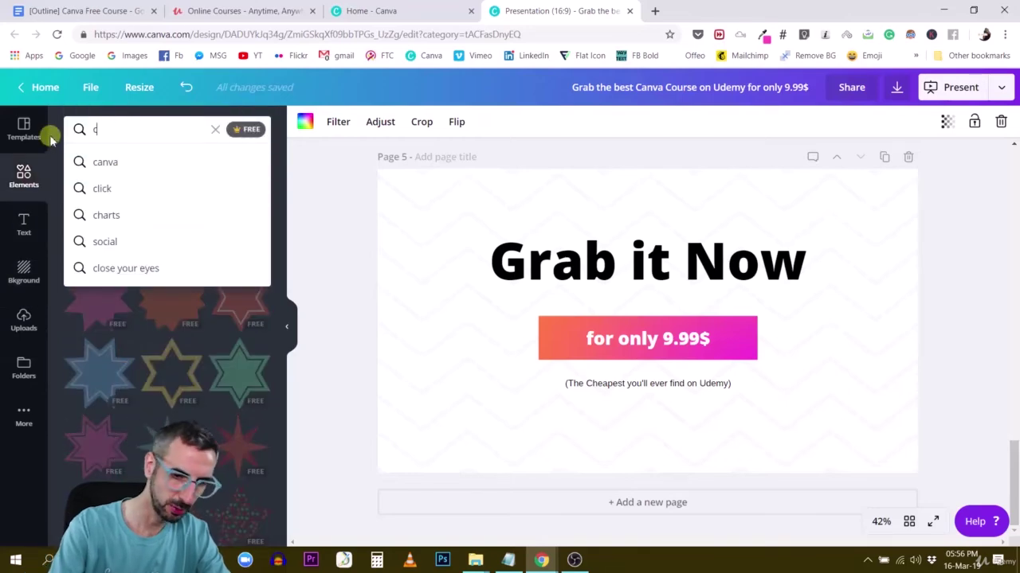
type("lick")
key("Return")
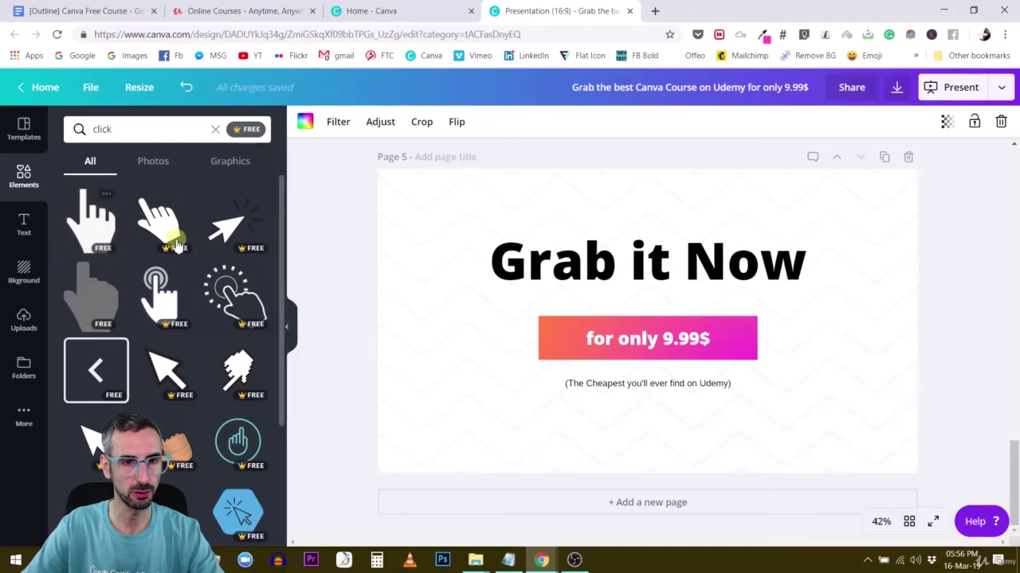
left_click(169, 229)
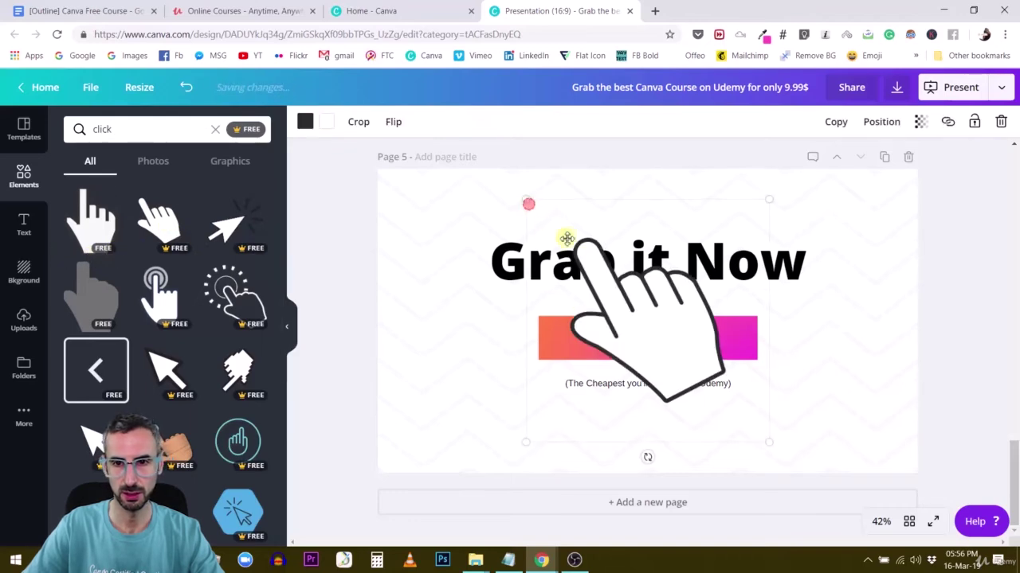
left_click_drag(528, 202, 769, 379)
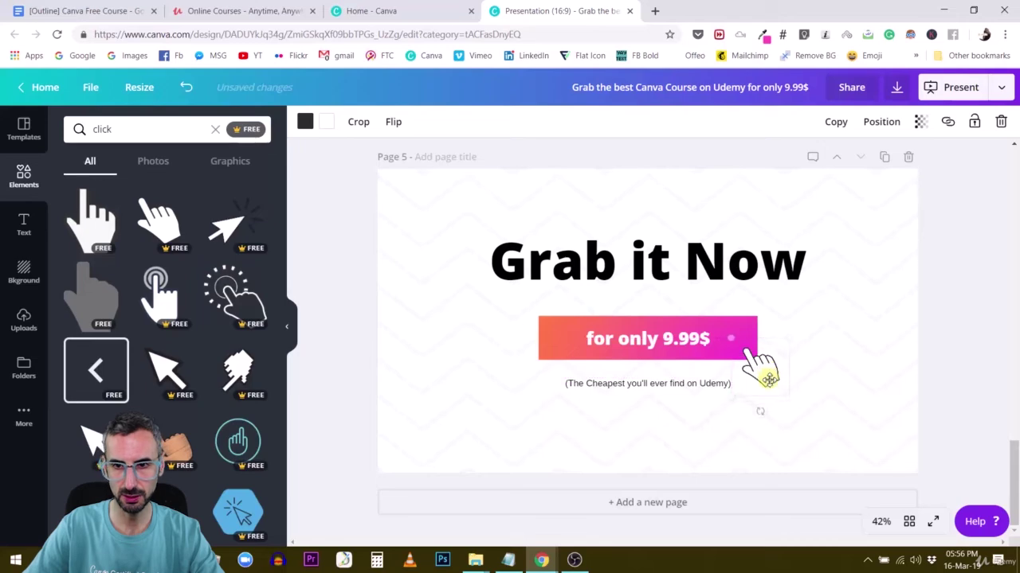
Add the cutout photo of the amazed man pointing upward to the "Grab it Now" page, placed in its lower-left corner
left_click(319, 325)
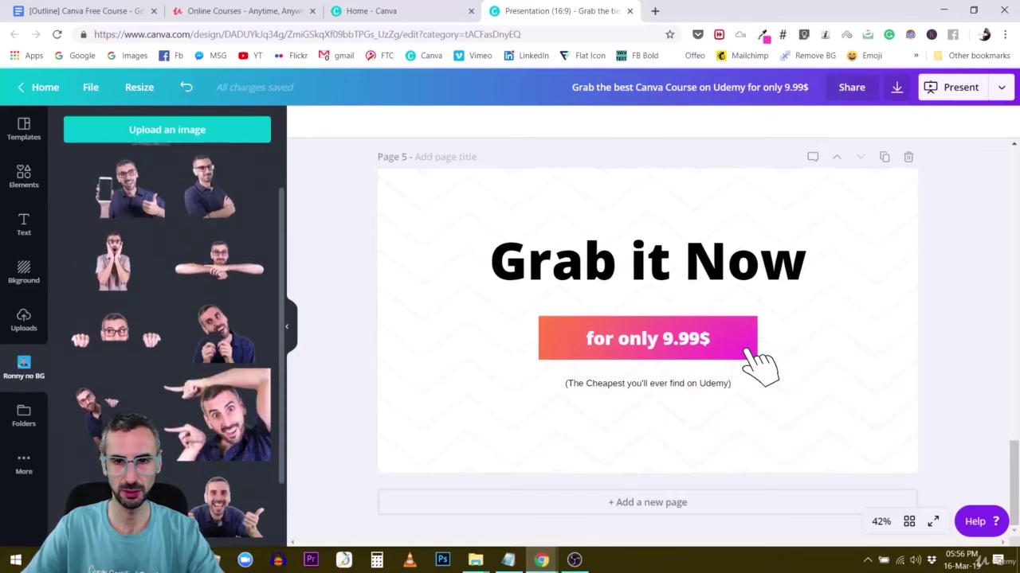
left_click(217, 414)
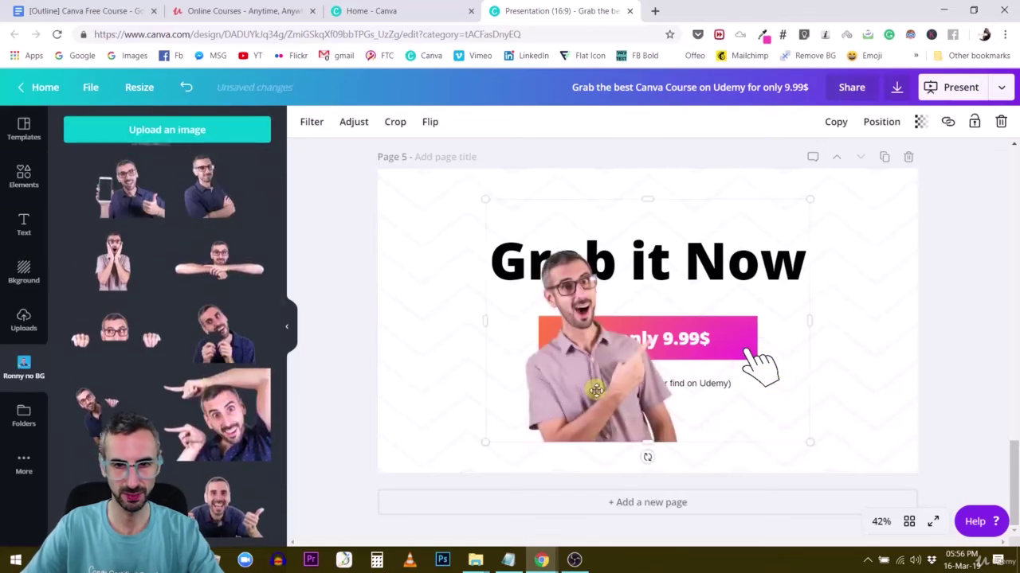
left_click_drag(596, 394, 480, 430)
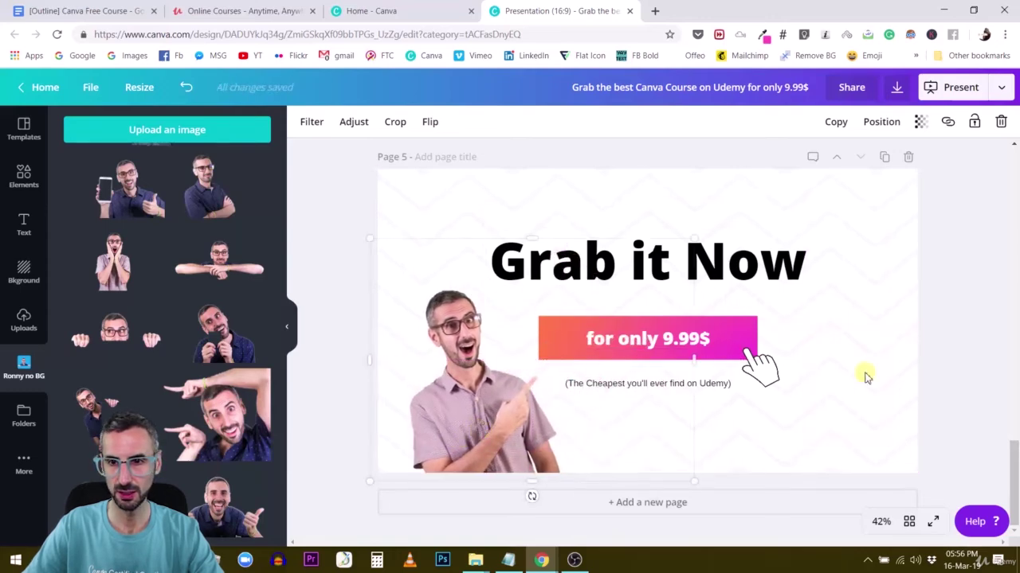
left_click(968, 368)
Shift the heading, price bar, caption and hand graphic together slightly to the right, away from the man's photo
left_click_drag(961, 417, 704, 223)
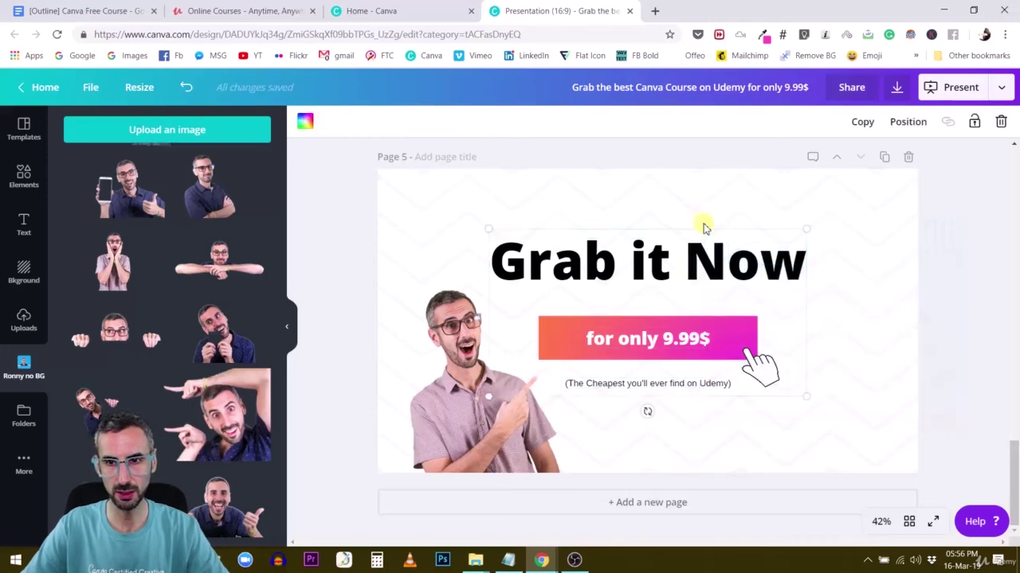
left_click_drag(757, 265, 779, 264)
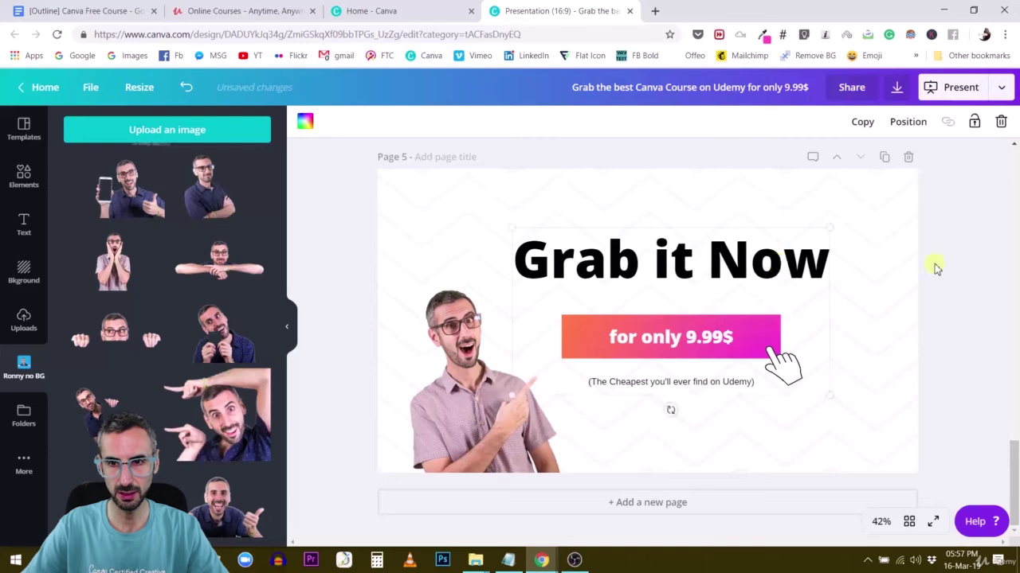
left_click(966, 270)
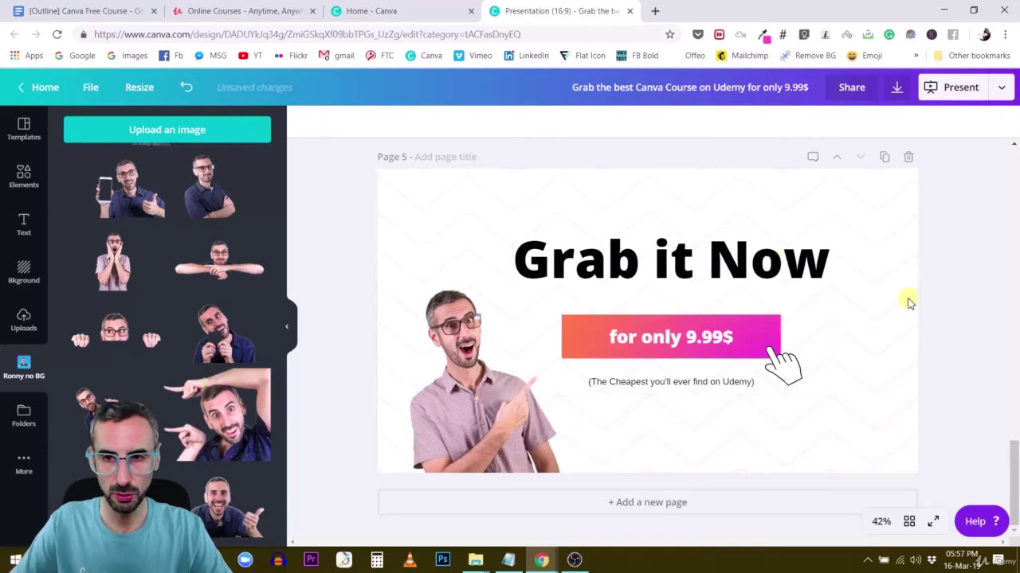
Review all five pages from the cover to the closing offer, checking their order and layout
scroll(916, 301, "up", 4)
scroll(932, 315, "up", 10)
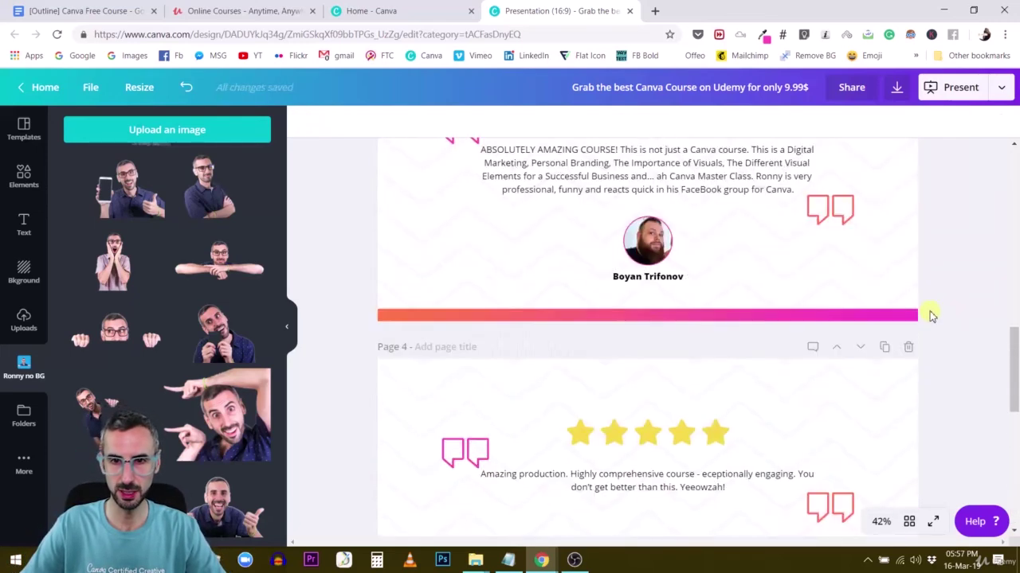
scroll(933, 309, "down", 10)
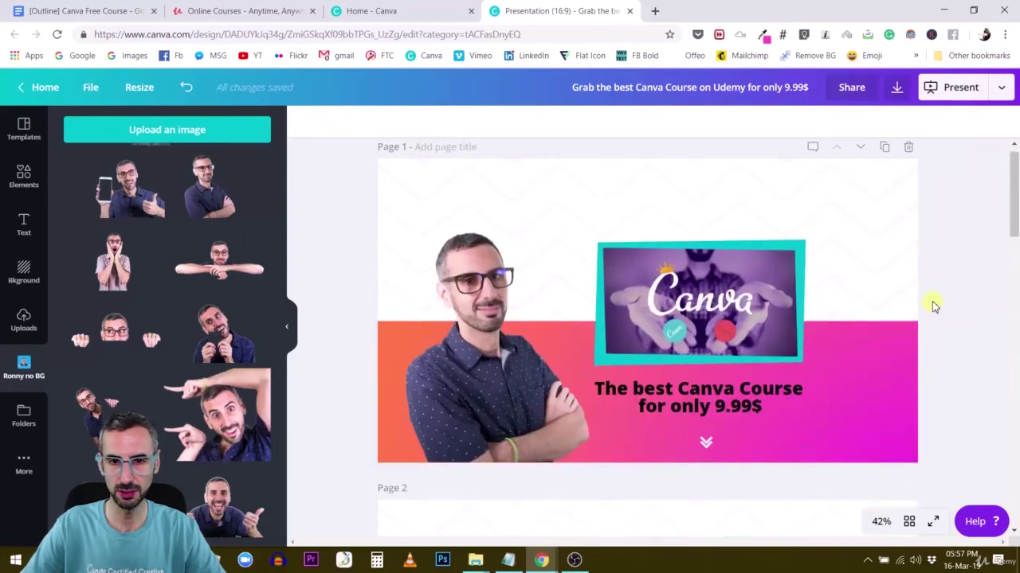
scroll(935, 310, "down", 5)
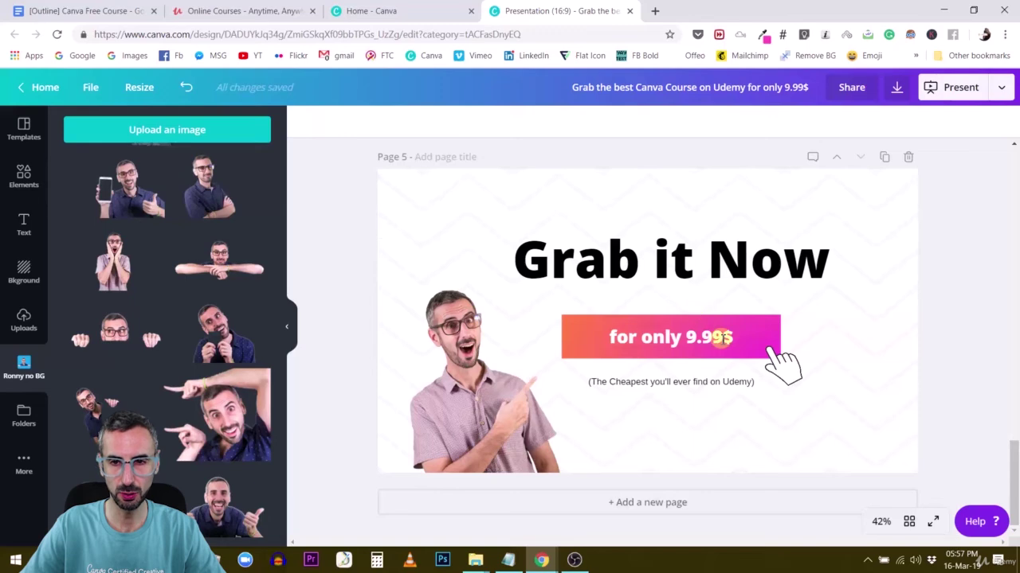
scroll(767, 358, "up", 8)
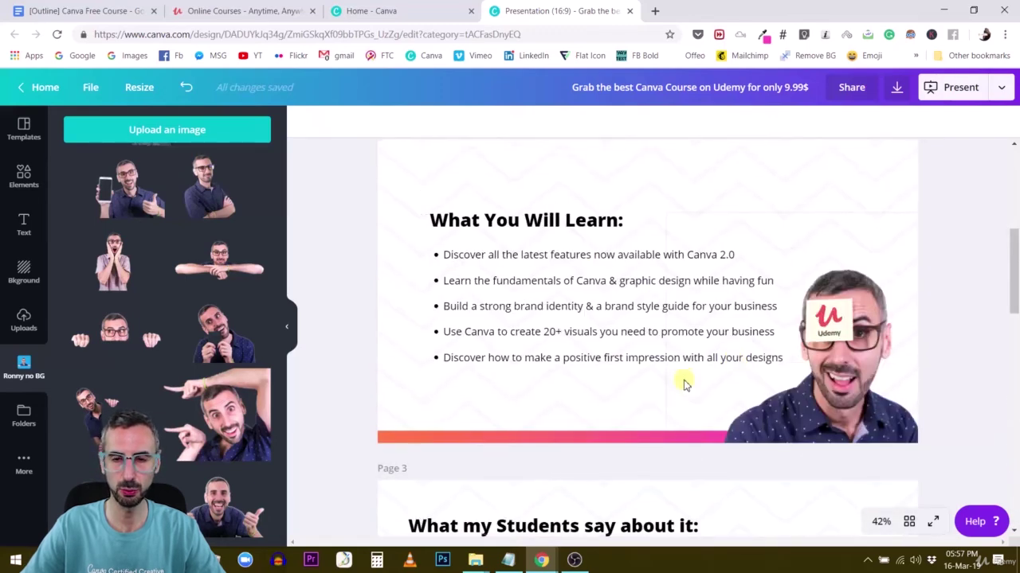
scroll(682, 382, "down", 5)
scroll(683, 382, "up", 8)
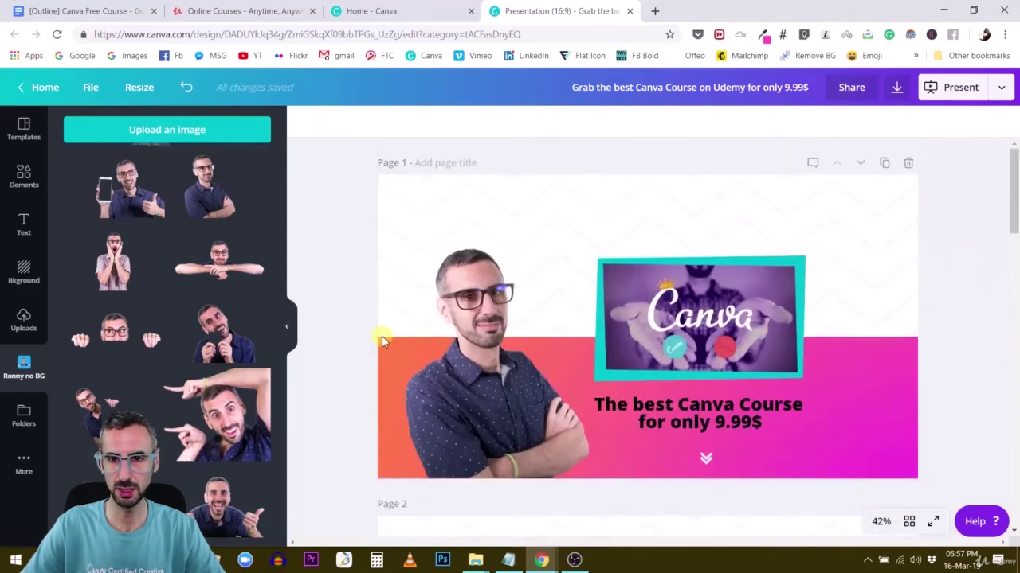
left_click(711, 457)
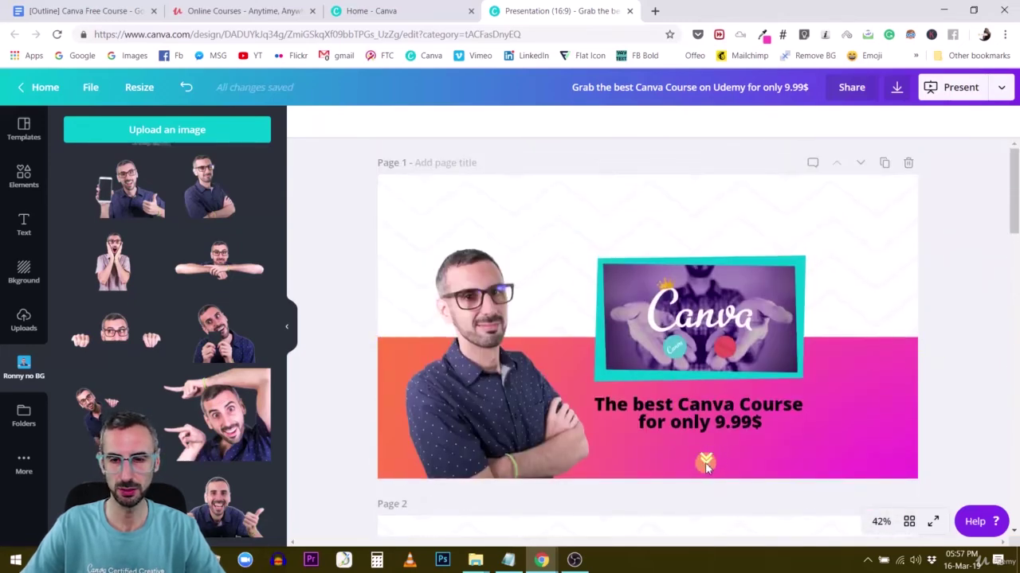
scroll(712, 475, "down", 15)
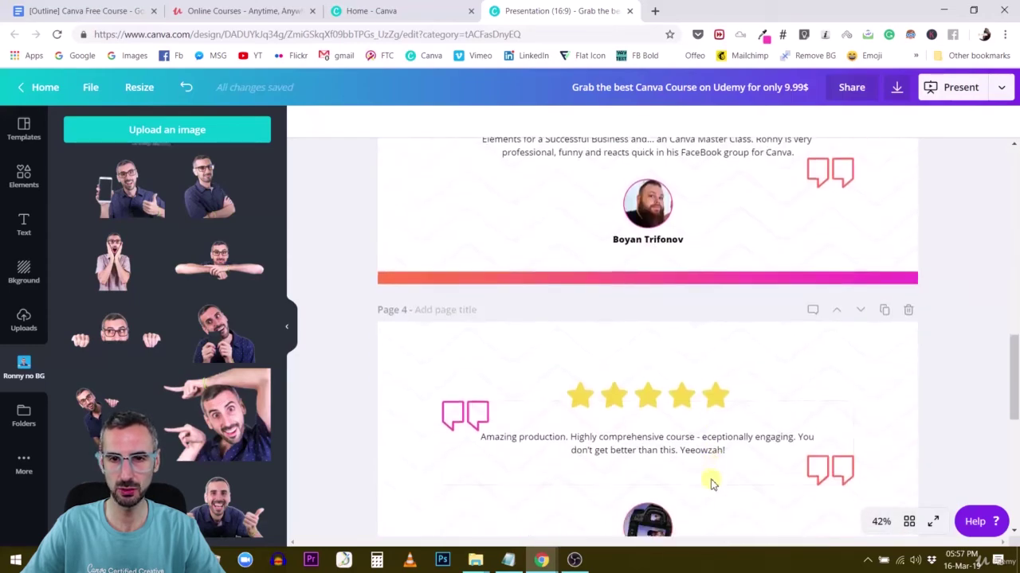
scroll(712, 485, "down", 2)
scroll(712, 478, "up", 8)
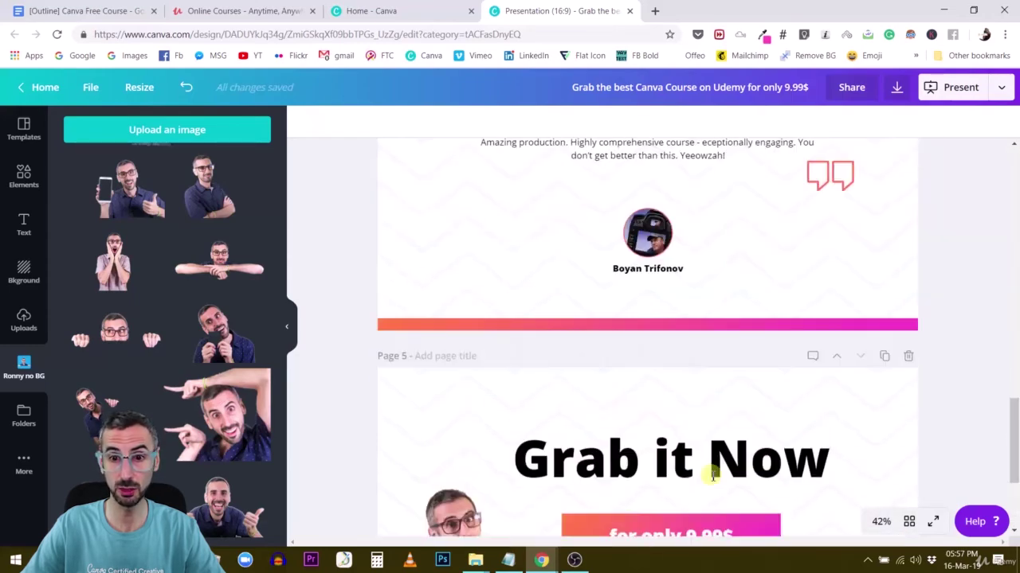
scroll(712, 478, "up", 7)
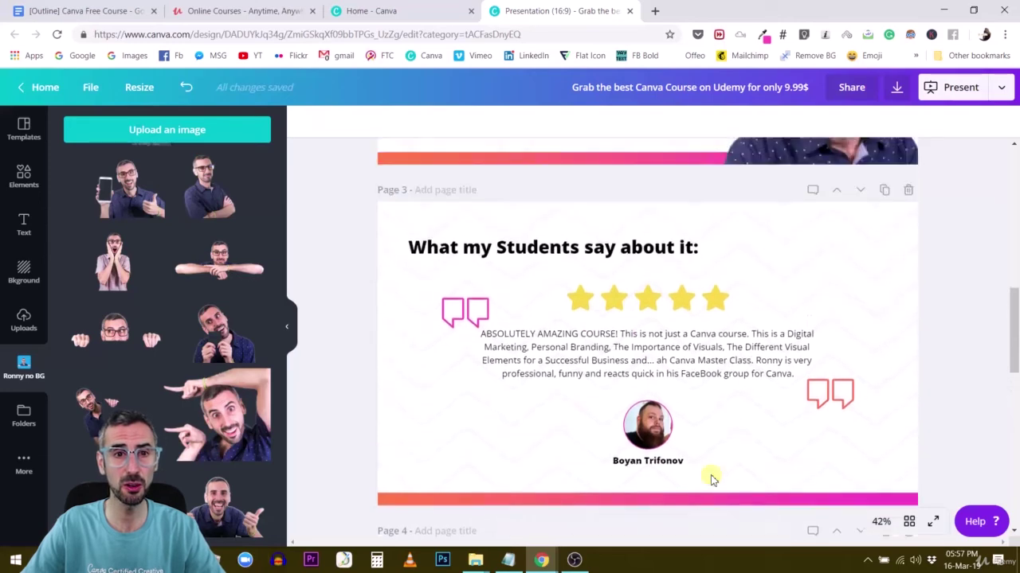
scroll(715, 462, "up", 3)
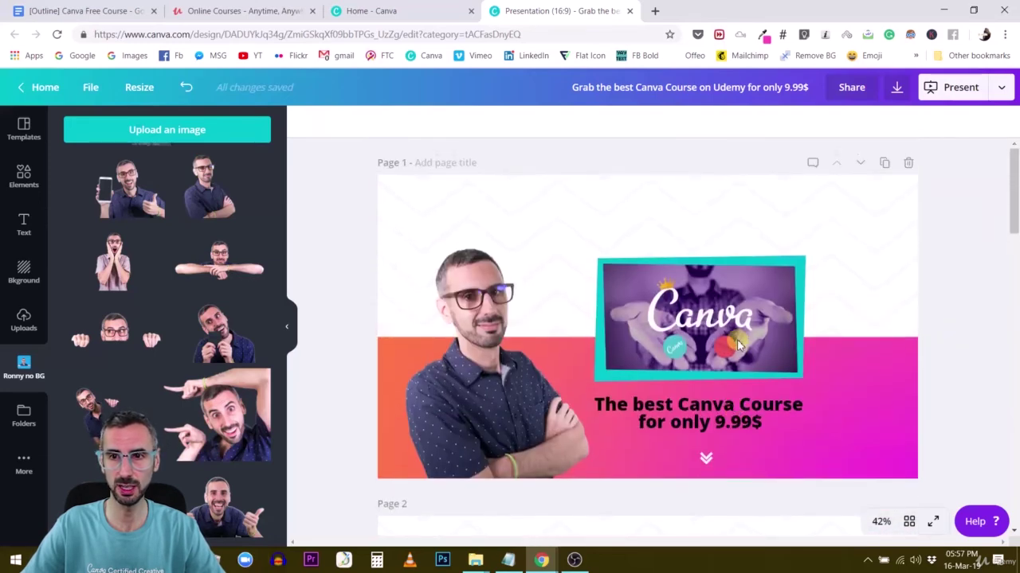
Publish the design as a website, keeping the Scrolling web style
left_click(1002, 89)
scroll(883, 269, "down", 3)
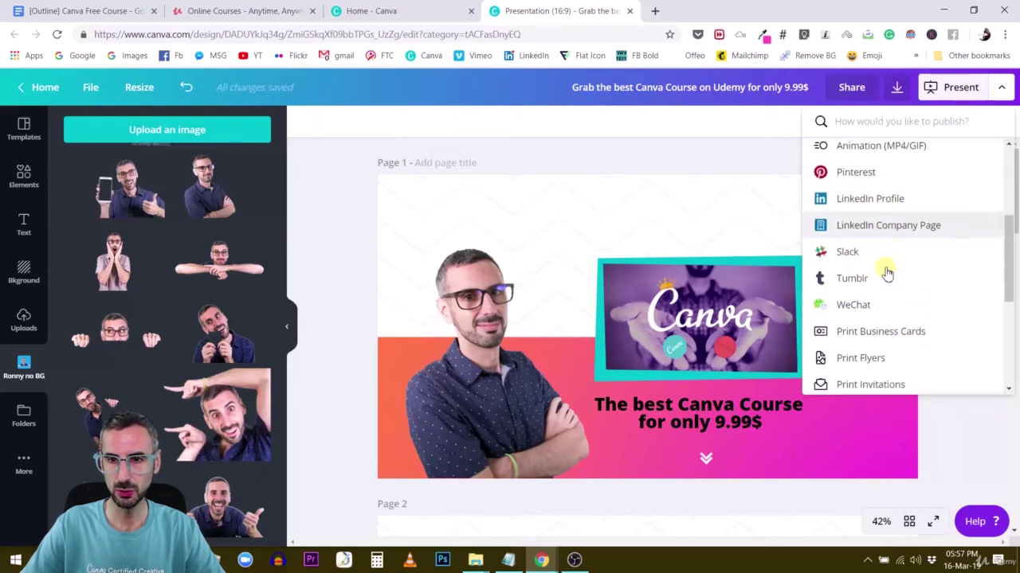
scroll(886, 271, "down", 3)
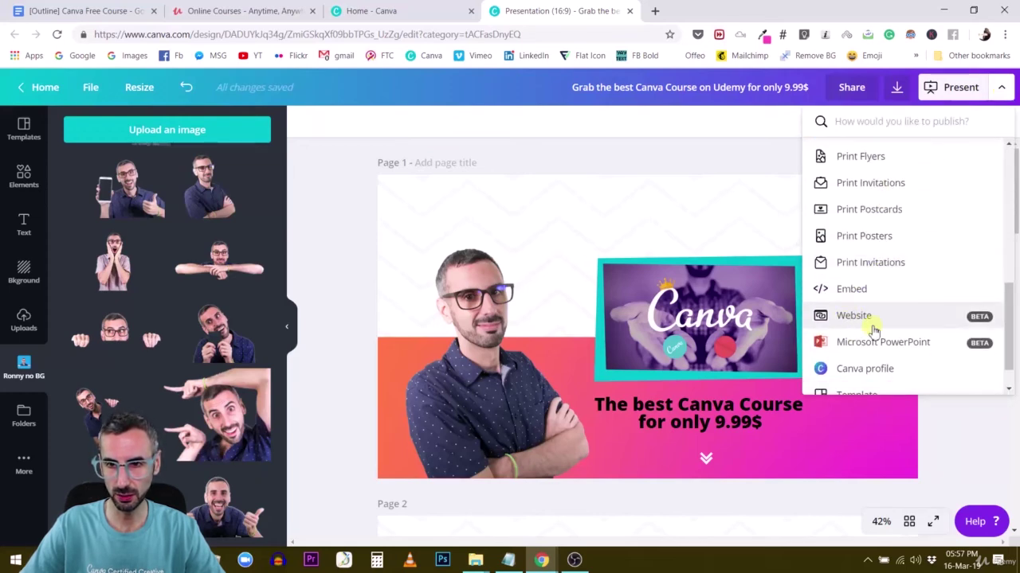
left_click(872, 320)
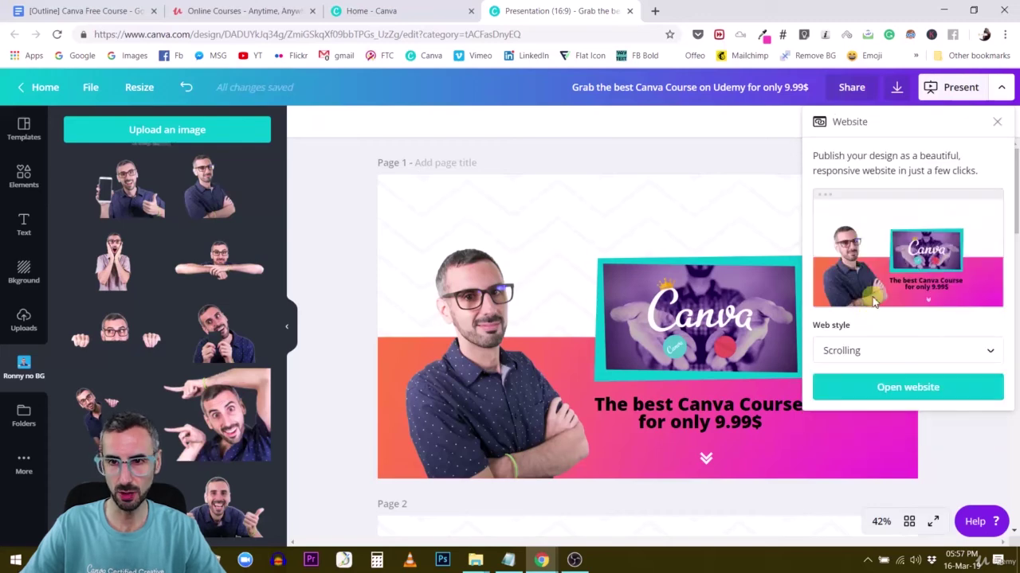
left_click(876, 356)
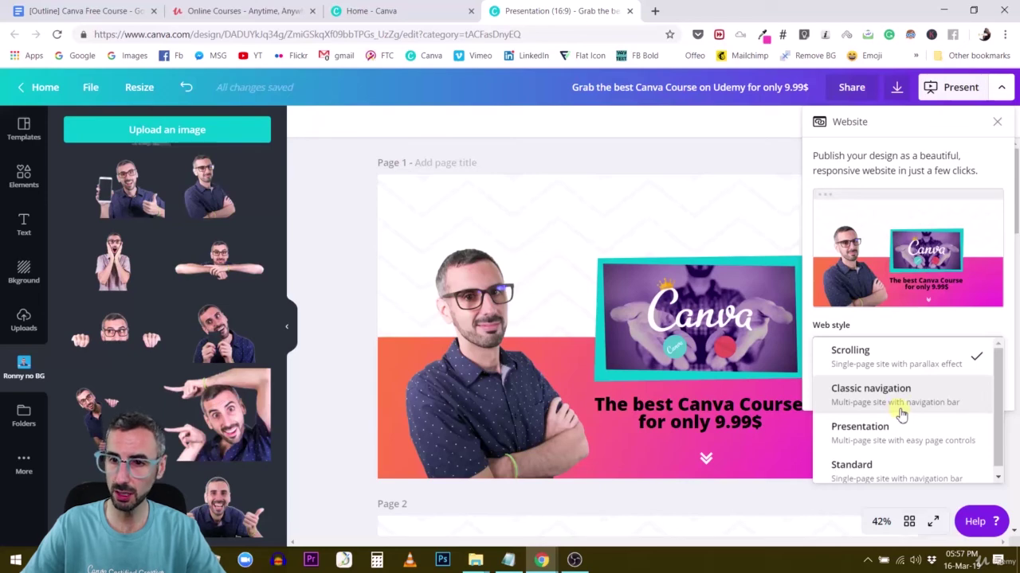
scroll(903, 423, "down", 1)
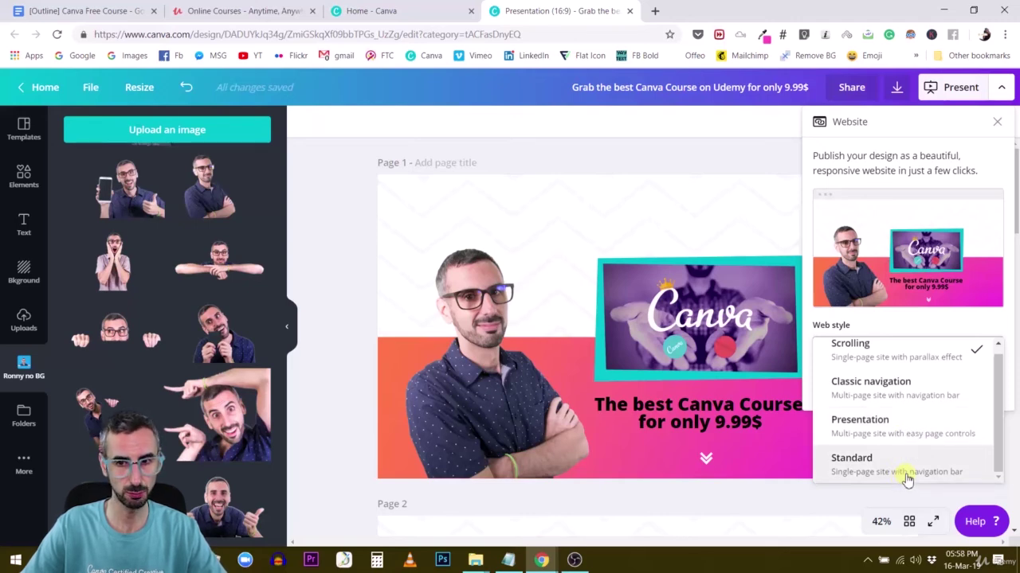
left_click(905, 357)
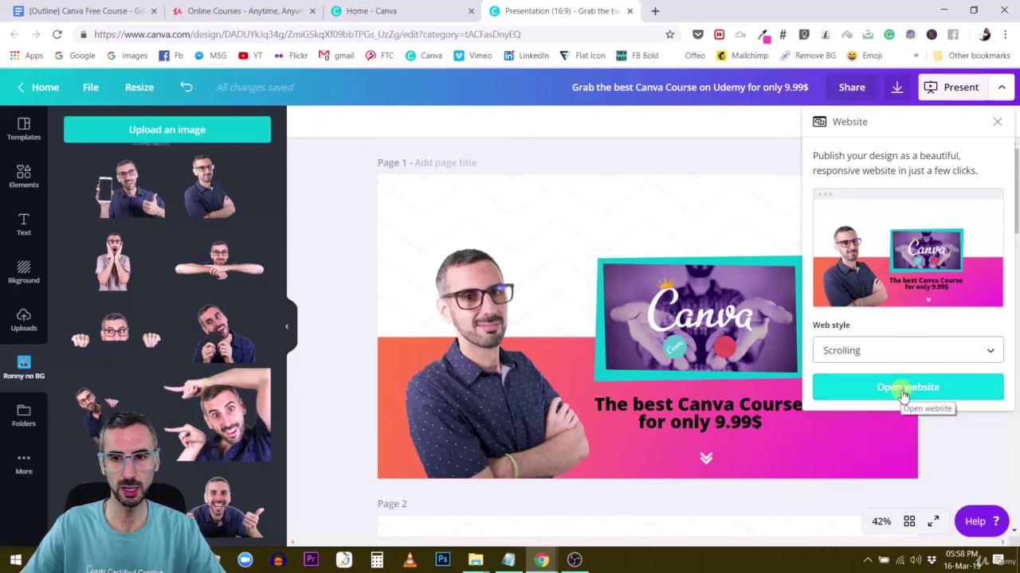
left_click(902, 390)
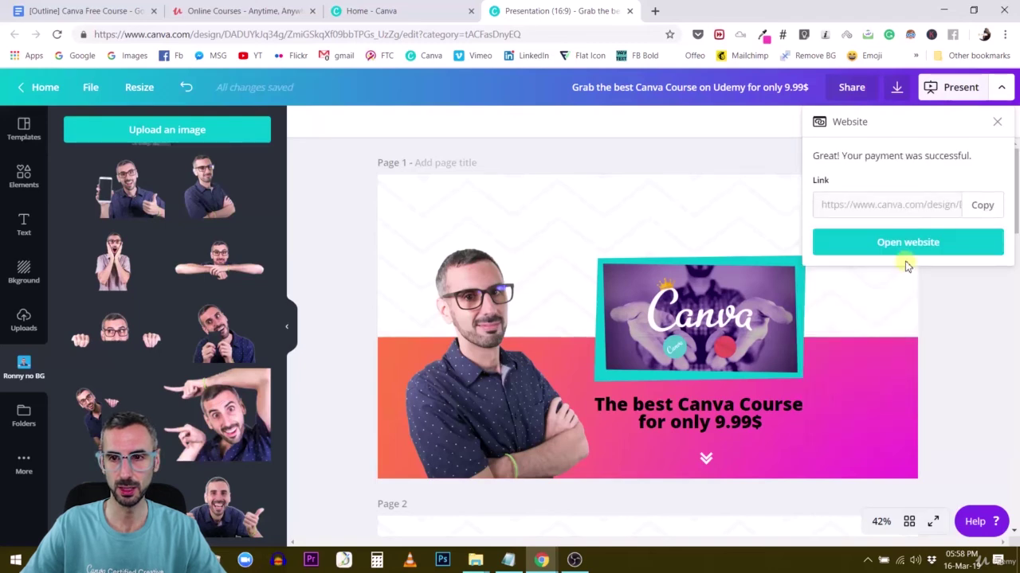
Copy the published website's link into an empty Notepad document and return to the design
left_click(890, 209)
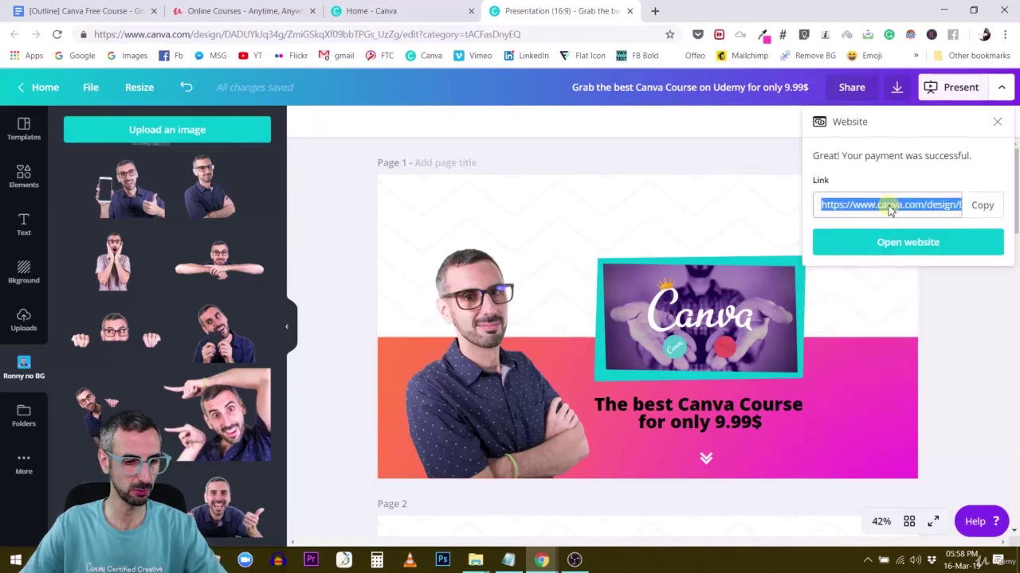
left_click(522, 564)
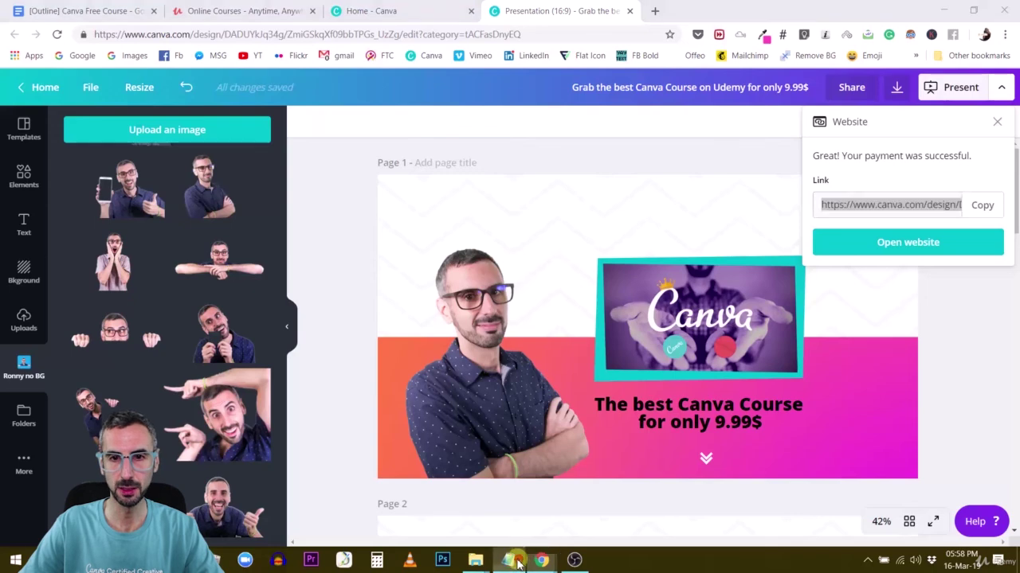
type("https://www.canva.com/design/DADUYkJq34g/NlMHYQusRDA4xNarL-AHog/view?website#2")
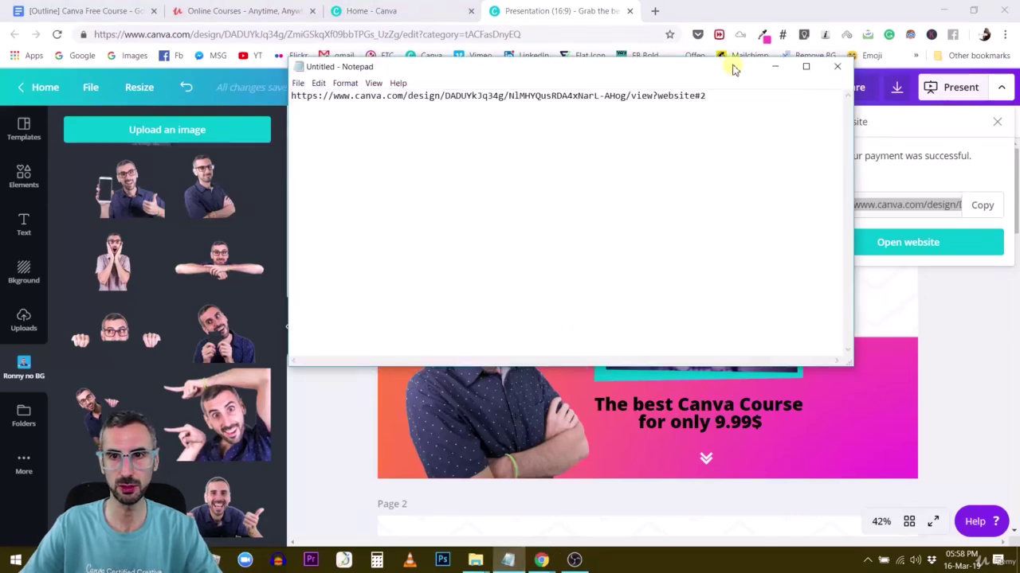
left_click(772, 72)
Open the published website and examine each section from the cover down to the "Grab it Now" offer
left_click(894, 250)
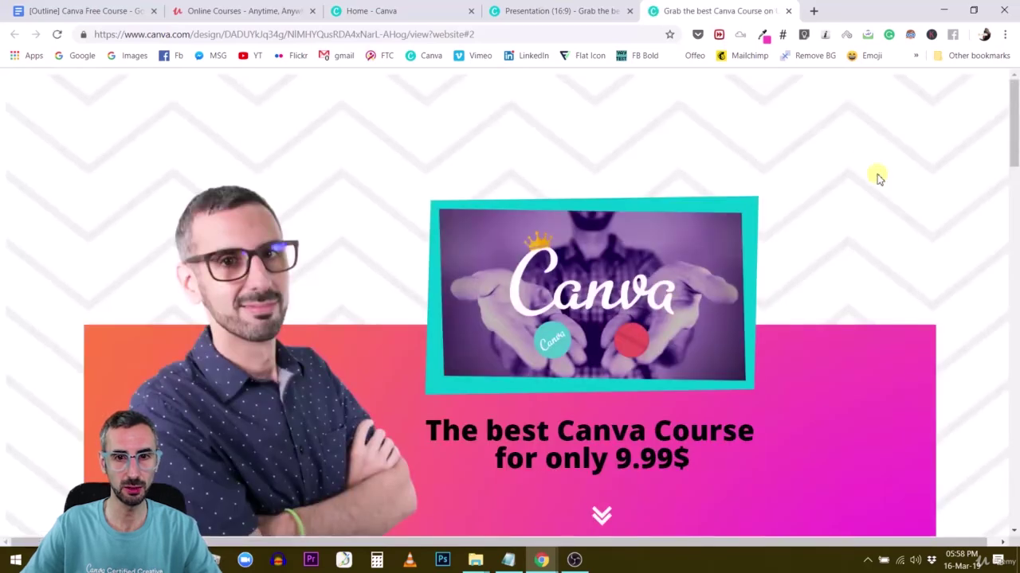
scroll(871, 260, "down", 6)
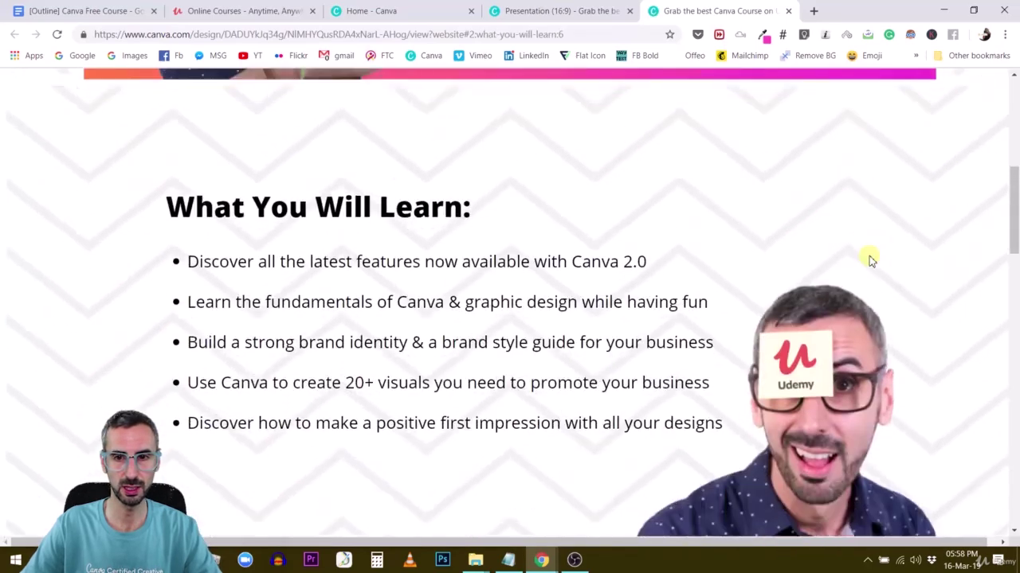
scroll(869, 256, "down", 2)
scroll(869, 255, "up", 2)
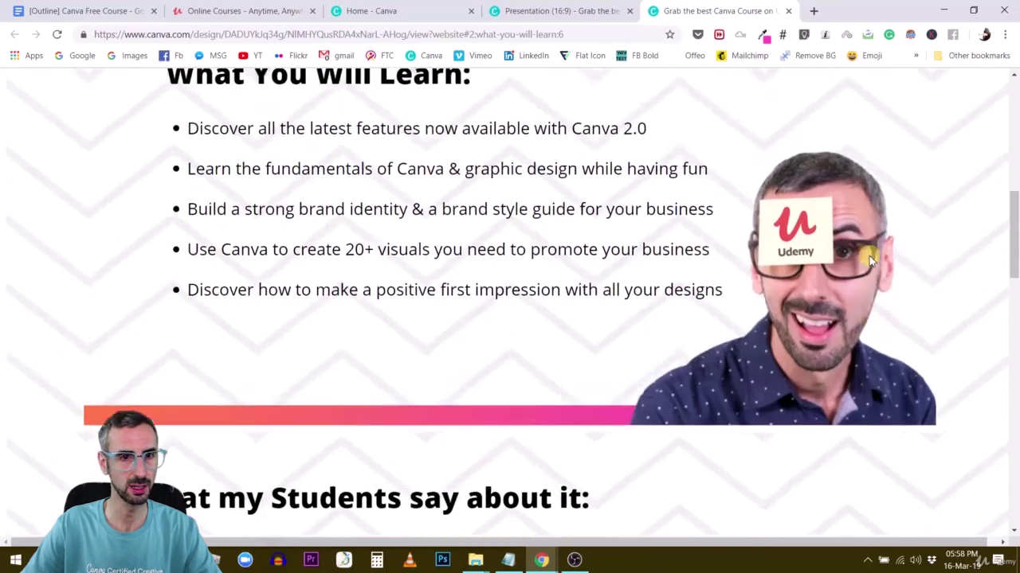
scroll(871, 260, "down", 5)
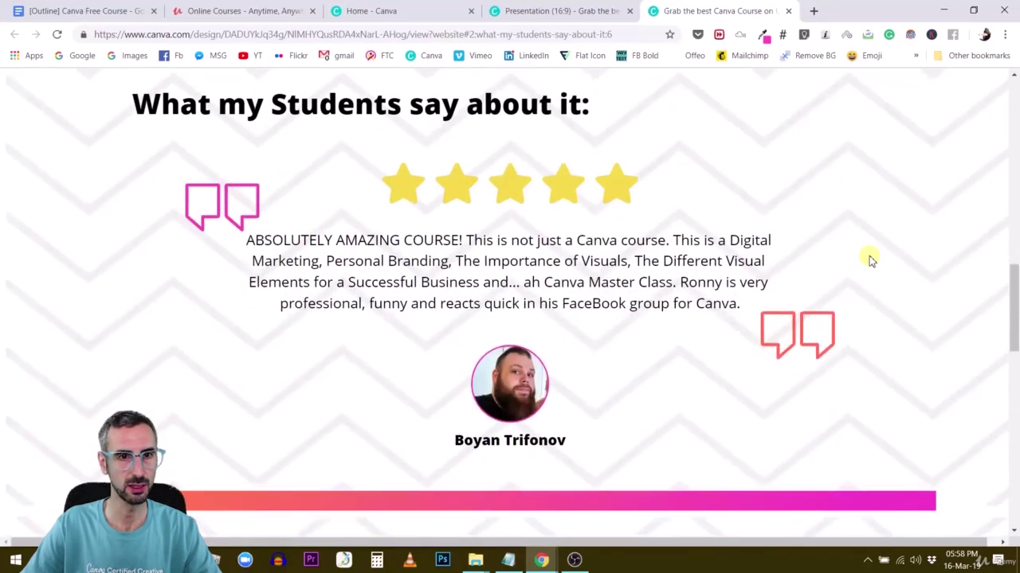
scroll(871, 260, "down", 7)
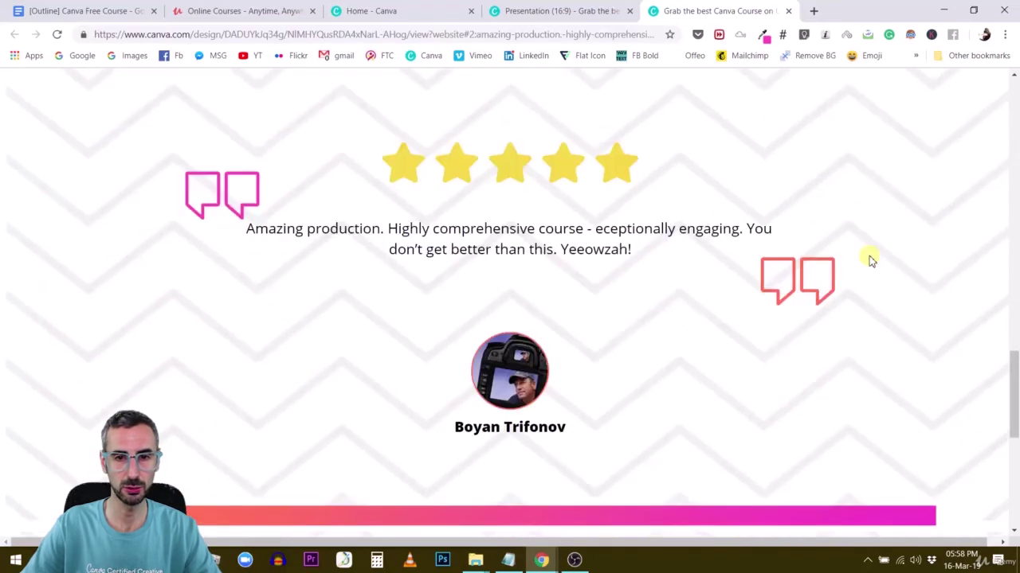
scroll(869, 258, "down", 6)
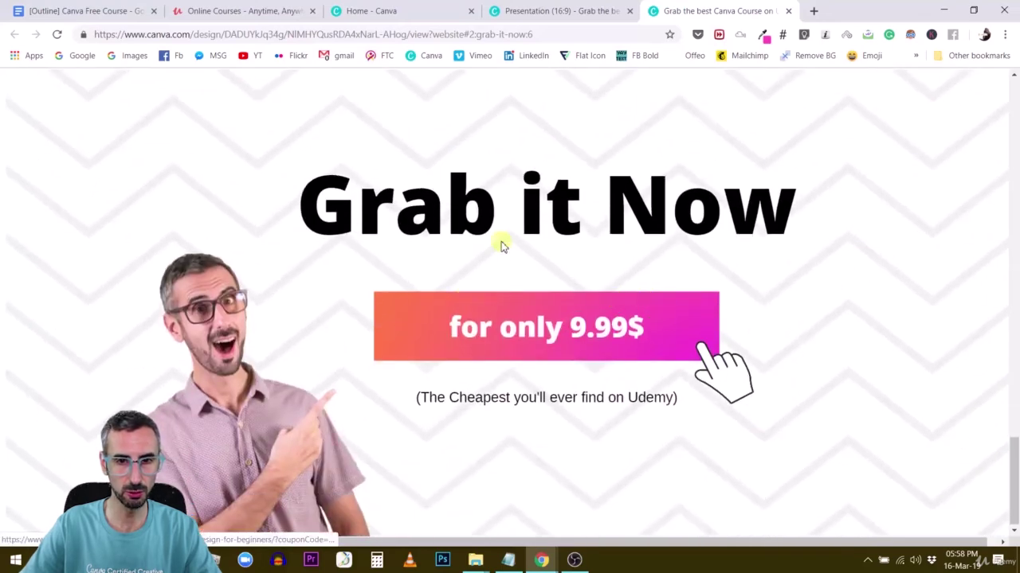
Open the "for only 9.99$" button's link in an incognito window and check the discounted price on the Udemy course page
right_click(575, 331)
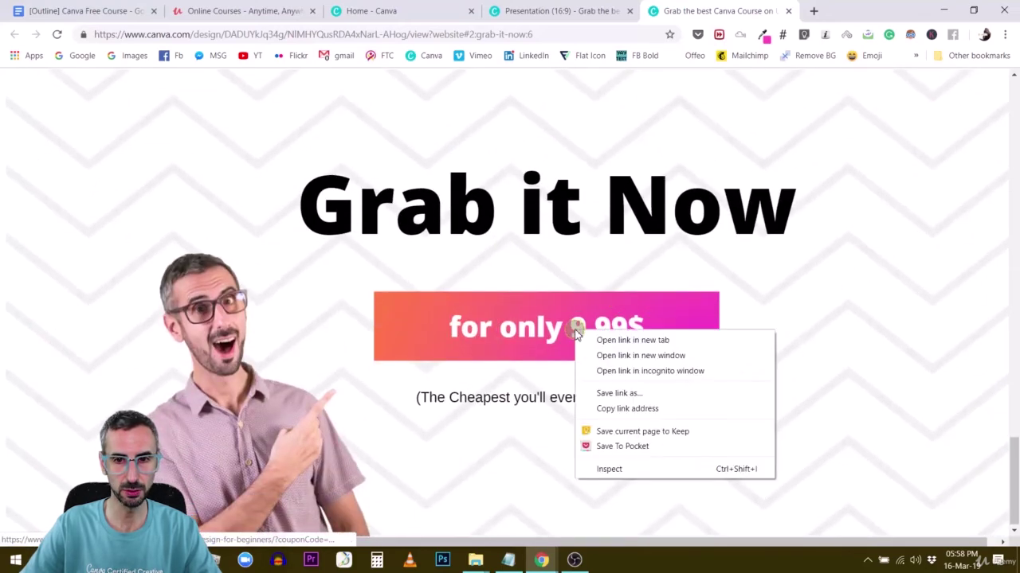
left_click(601, 371)
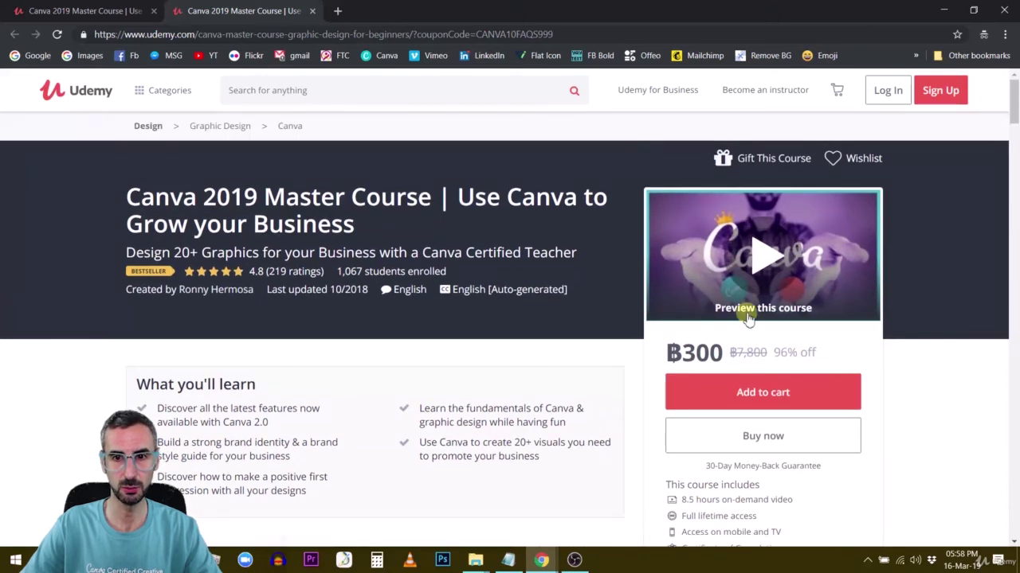
left_click_drag(771, 353, 666, 353)
left_click(885, 342)
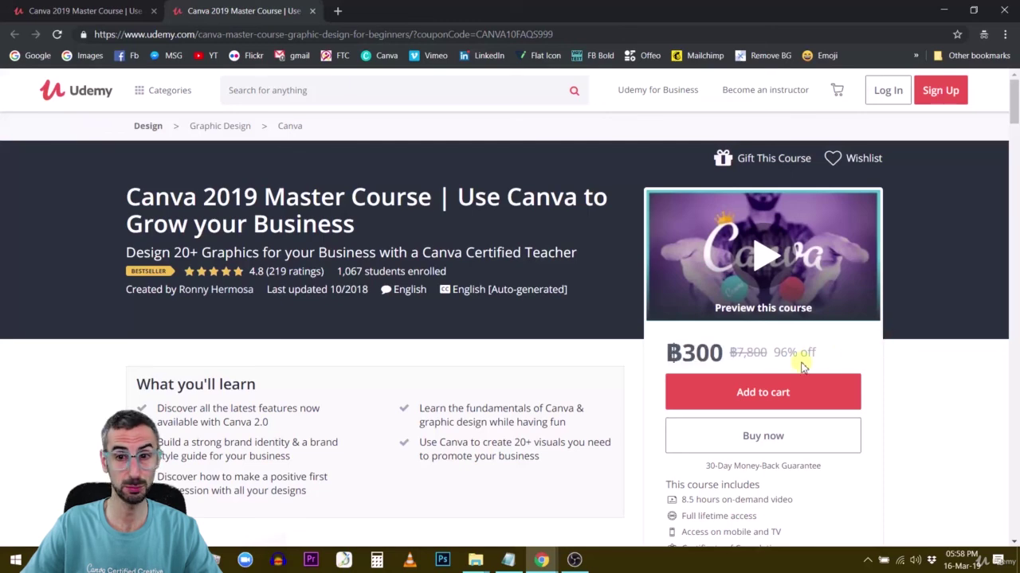
Check the applied coupon and course details on the Udemy page, and close the incognito window
scroll(801, 366, "down", 3)
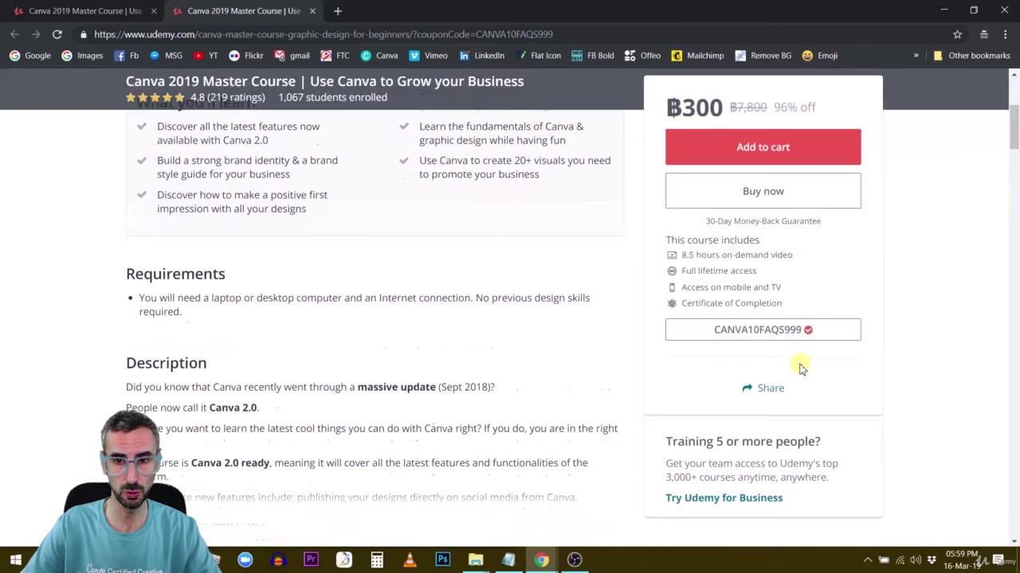
scroll(723, 328, "up", 3)
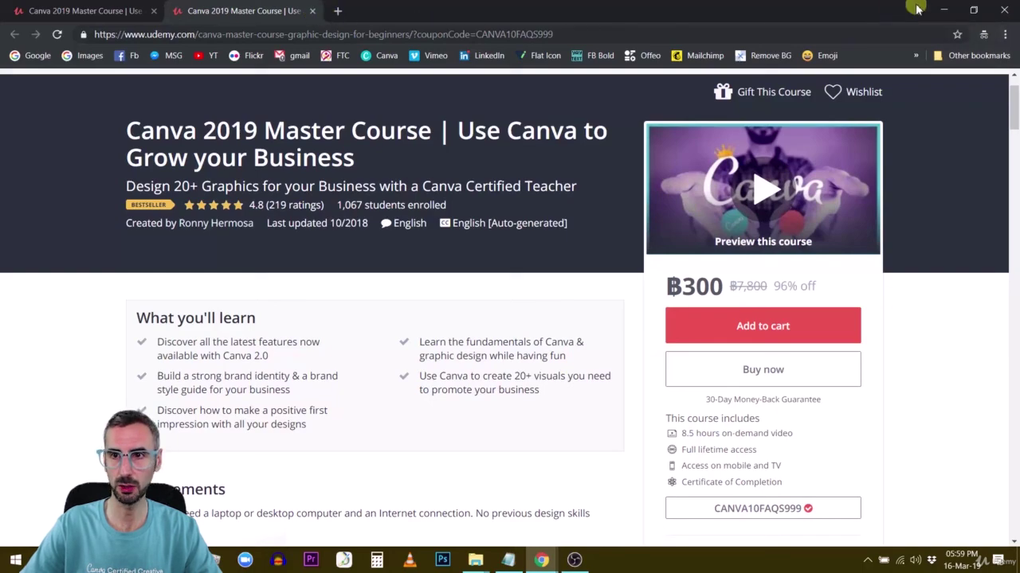
left_click(1003, 9)
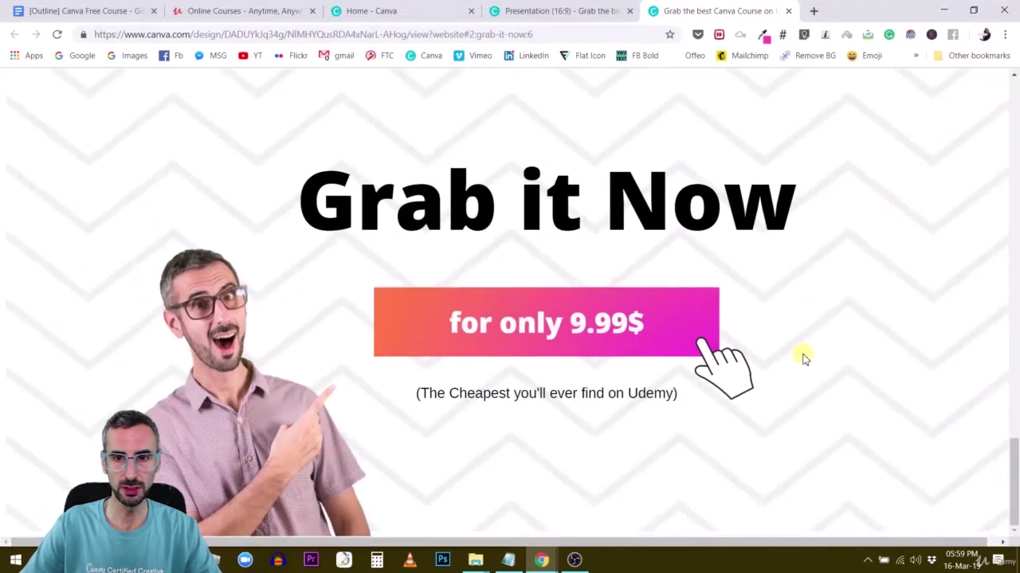
Review the published scrolling website again, from the closing offer up to the cover and back down through the learning points and student reviews
scroll(803, 358, "up", 15)
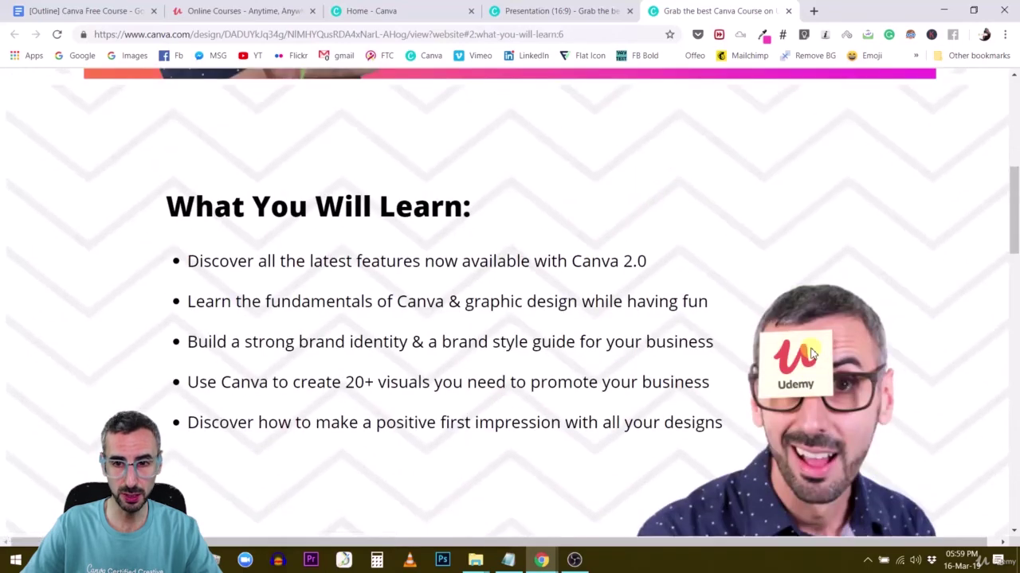
scroll(810, 352, "up", 8)
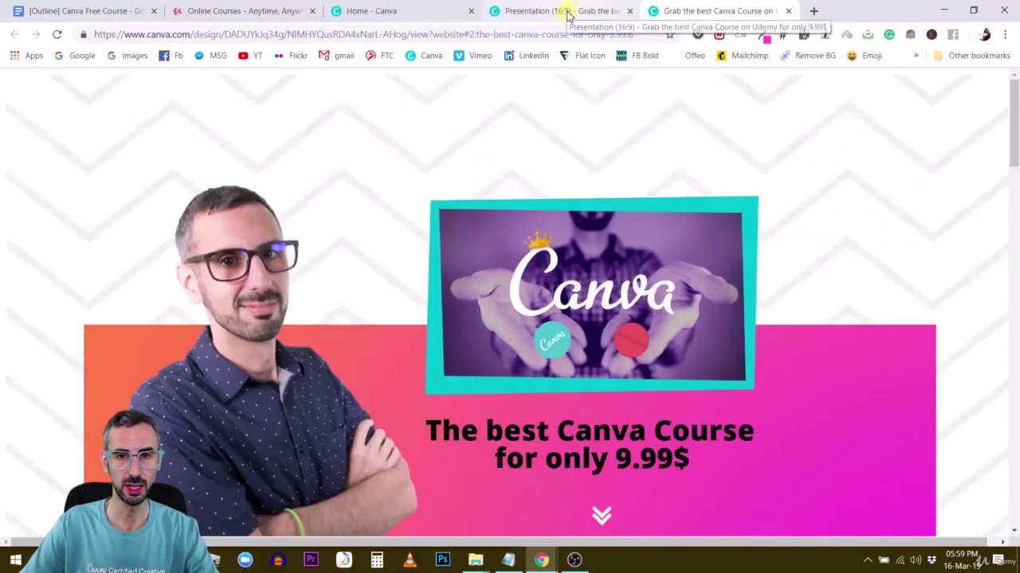
scroll(658, 180, "down", 2)
scroll(665, 197, "up", 2)
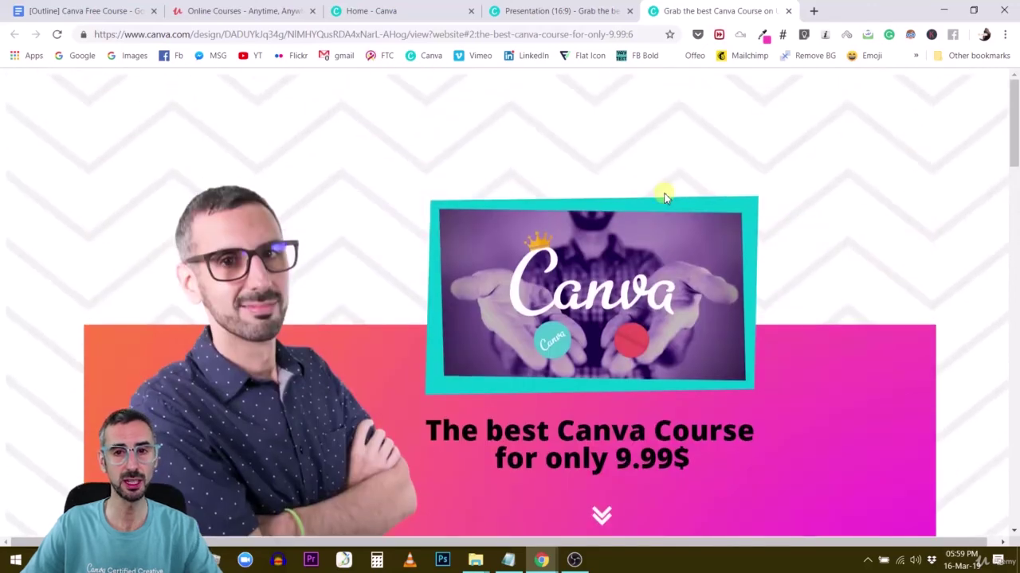
scroll(665, 204, "down", 3)
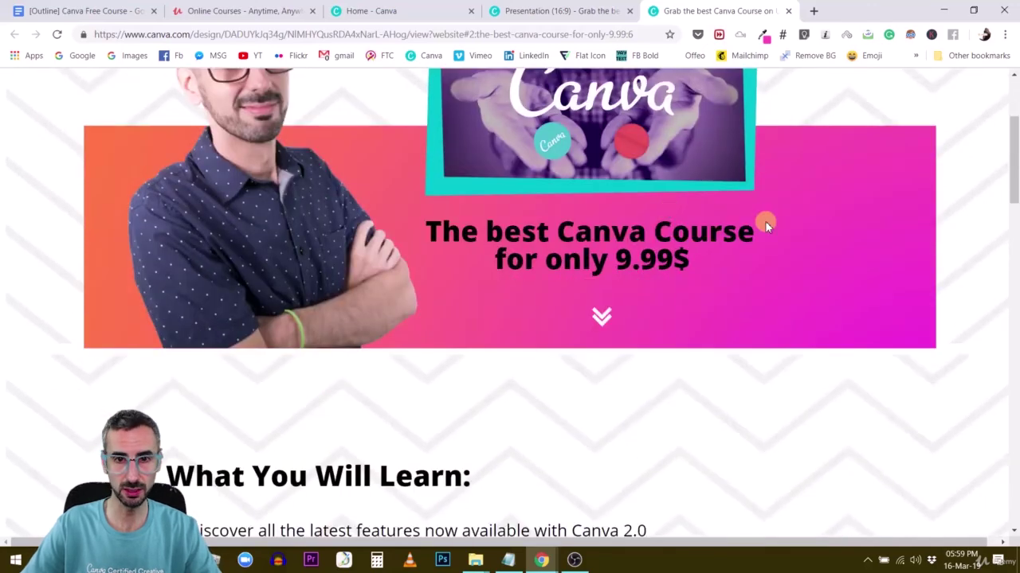
scroll(764, 222, "up", 3)
scroll(763, 231, "down", 10)
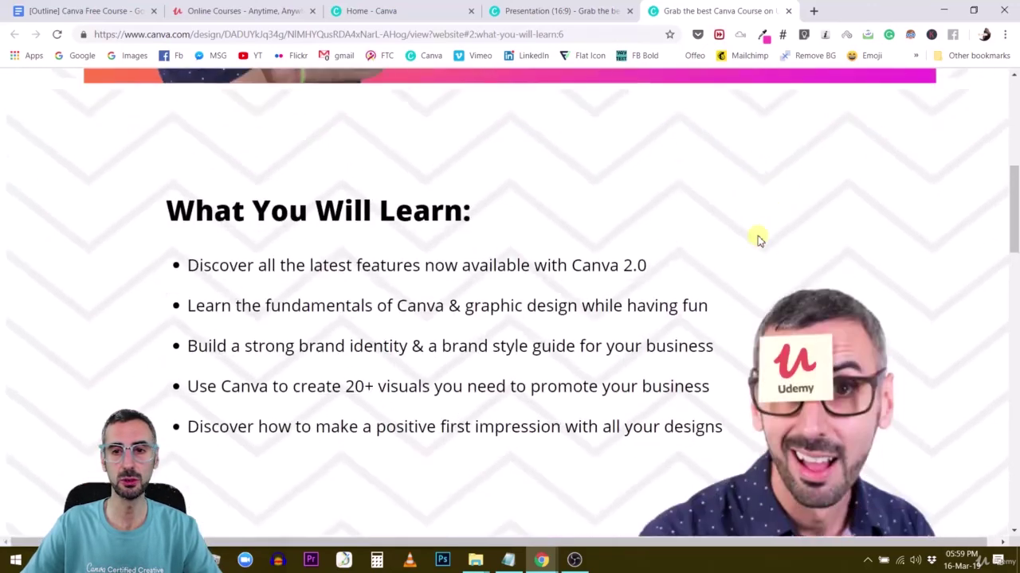
scroll(757, 239, "down", 10)
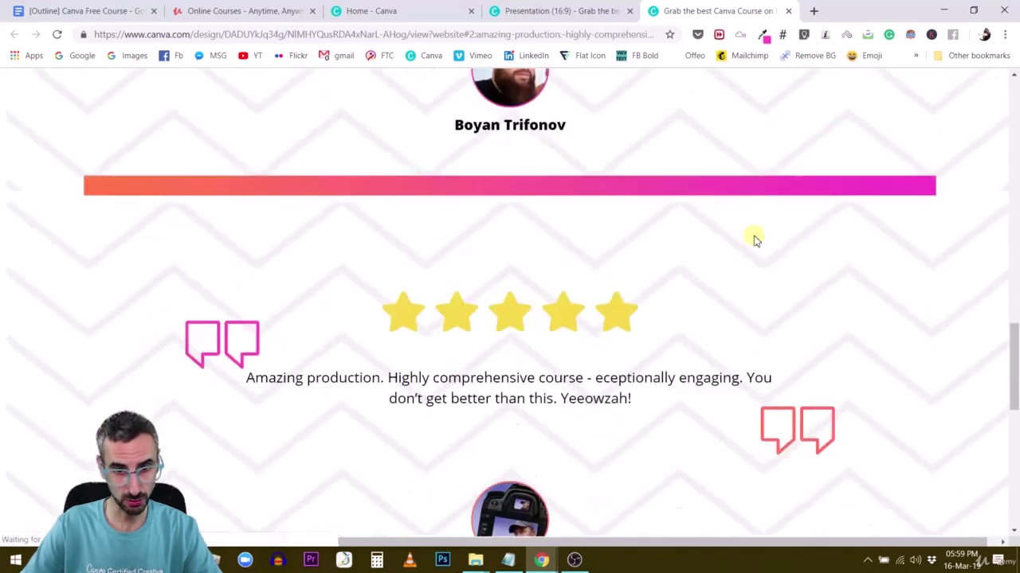
scroll(753, 236, "down", 3)
Return to the presentation design, dismiss the published website's link panel and look over the first pages
left_click(542, 11)
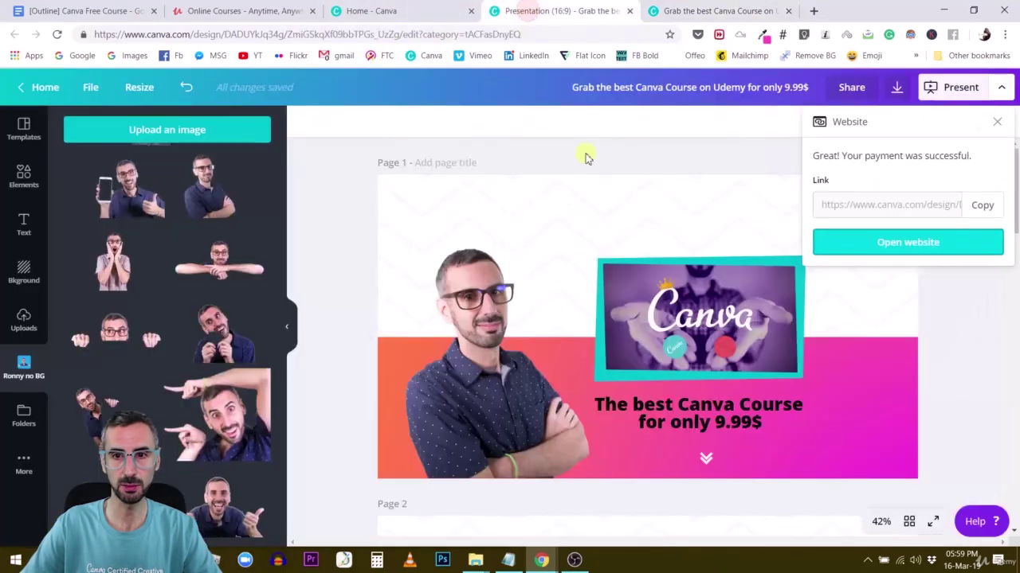
left_click(979, 314)
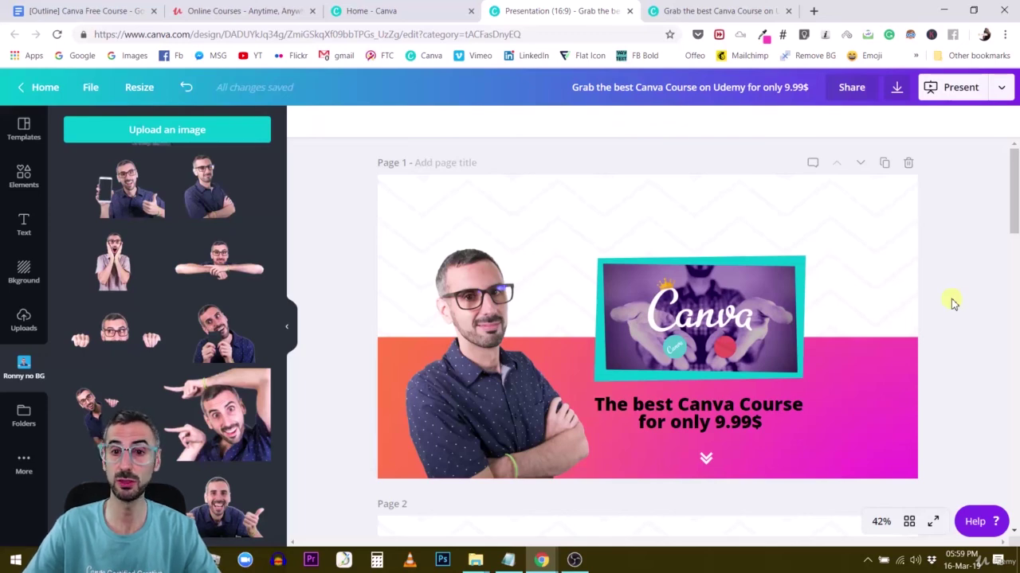
scroll(851, 327, "down", 6)
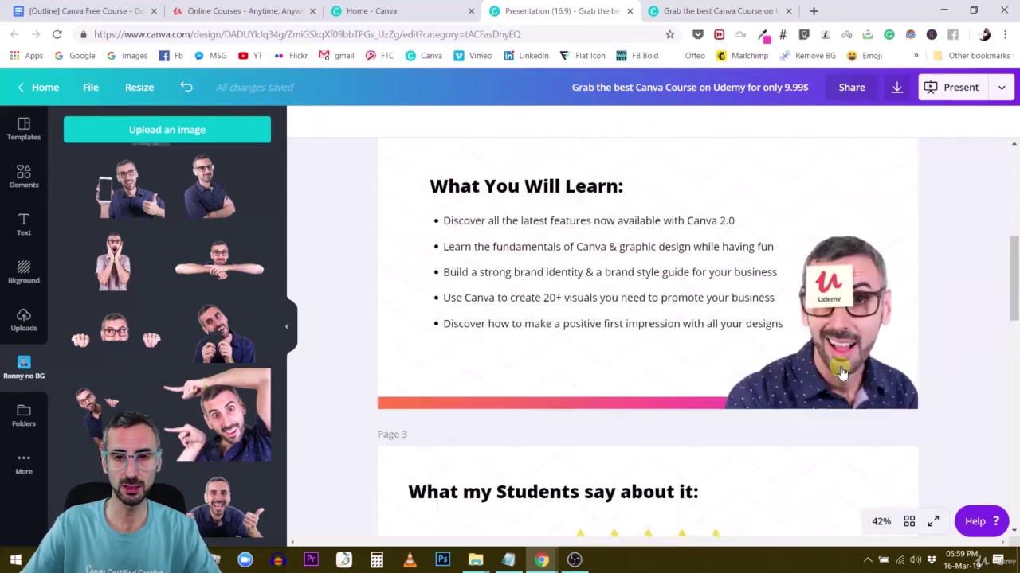
scroll(840, 372, "up", 6)
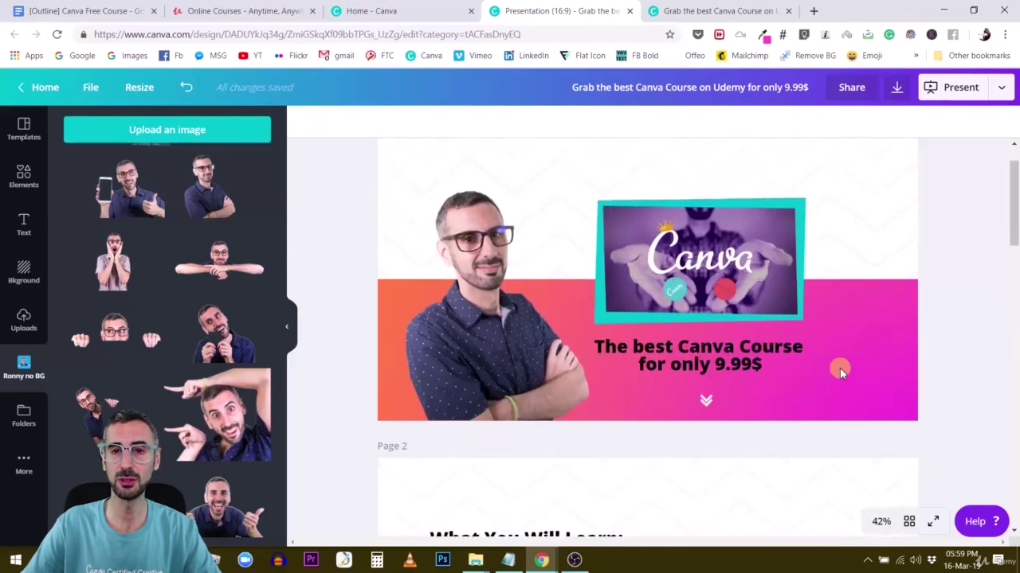
scroll(839, 367, "down", 3)
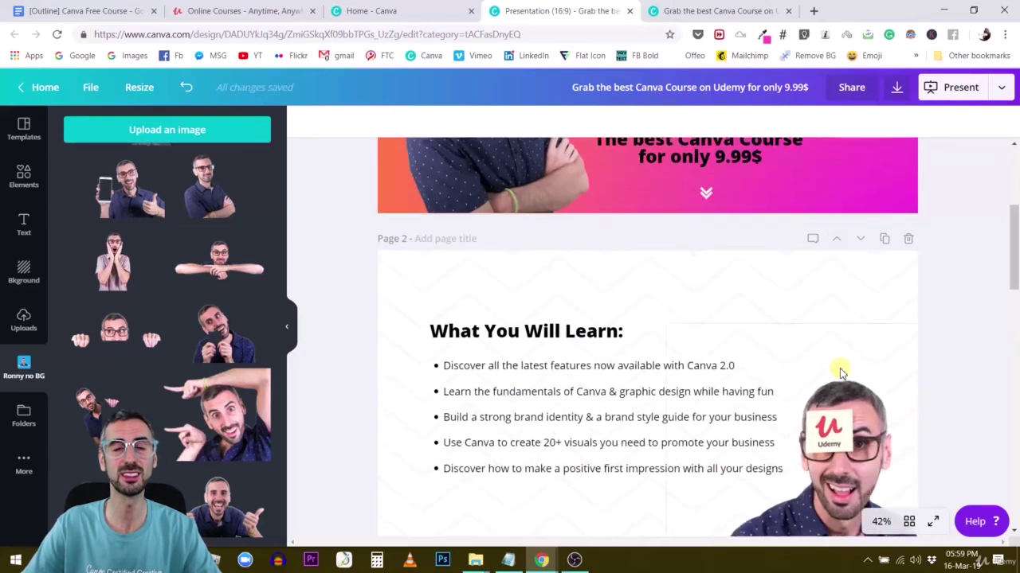